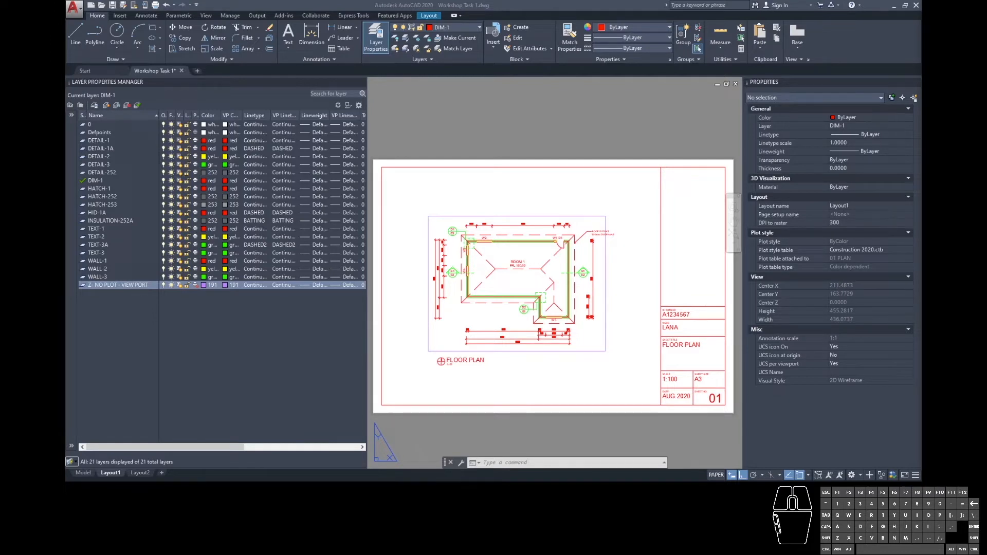
click(713, 428)
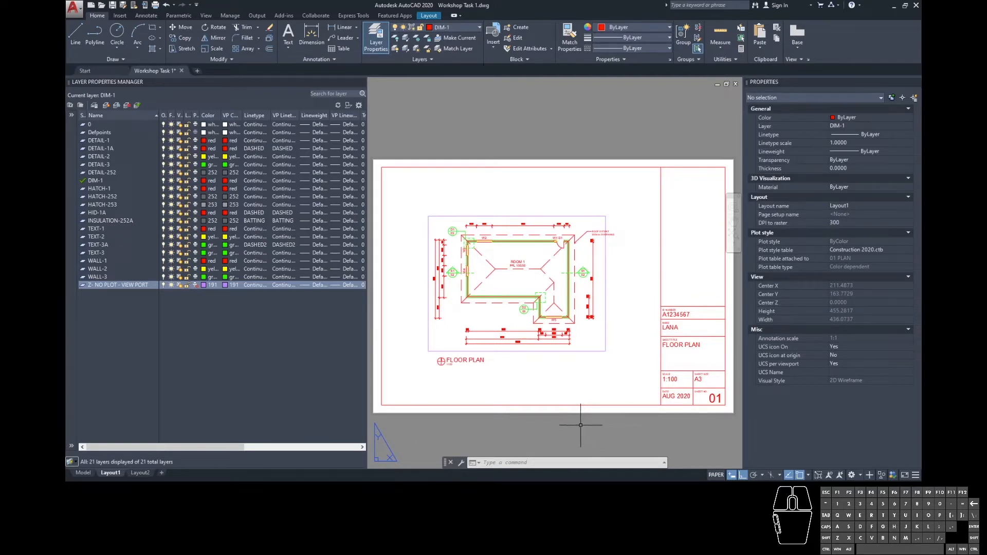
scroll(566, 319, up, 10)
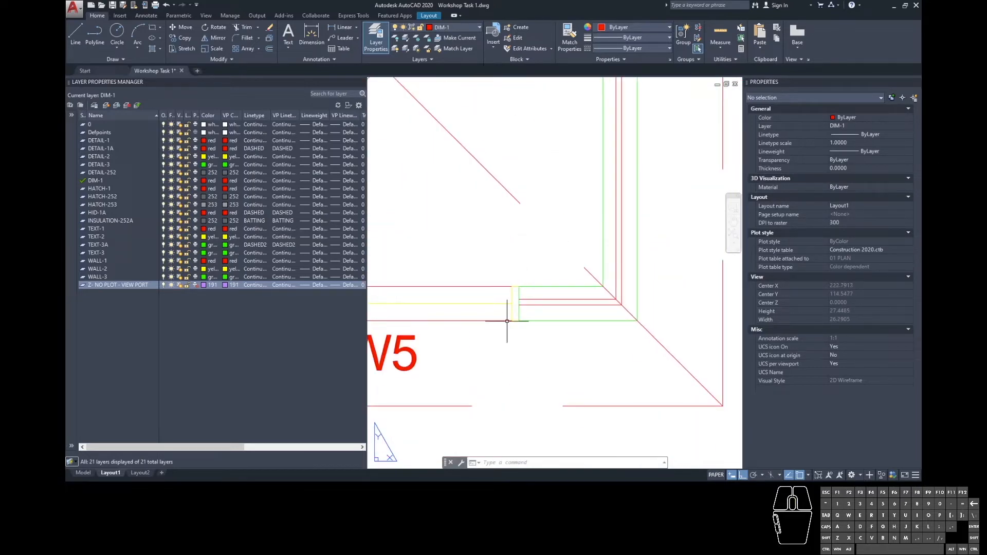
scroll(600, 341, down, 6)
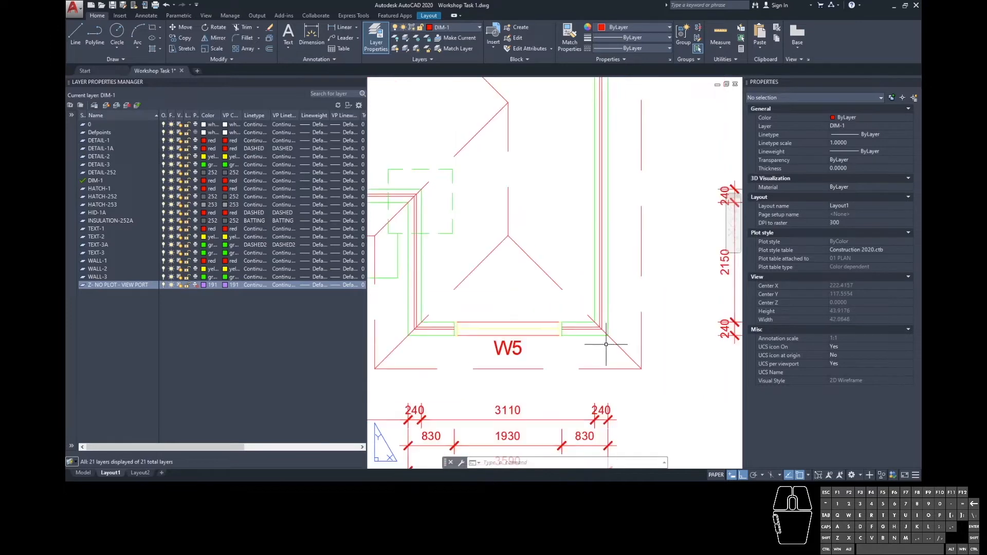
scroll(604, 337, down, 6)
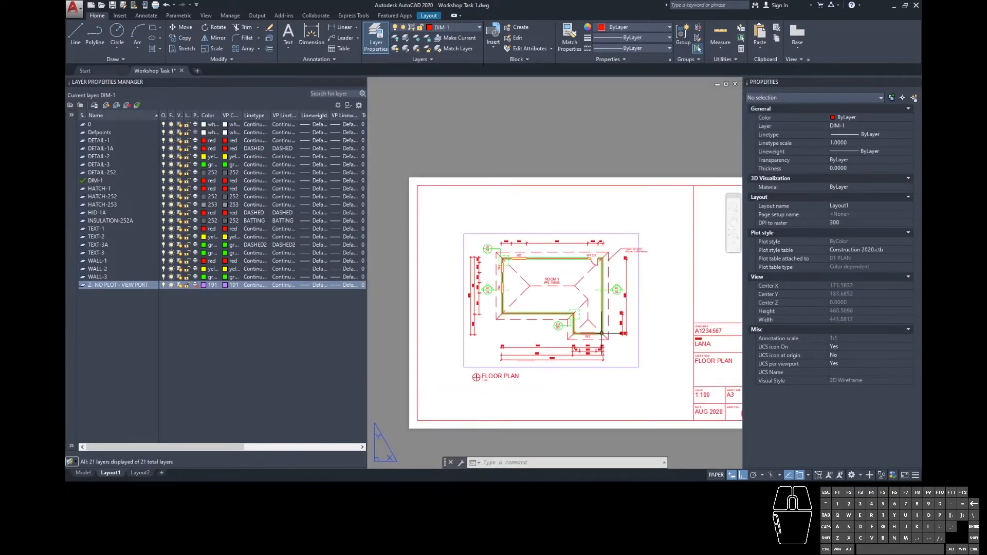
middle_drag(614, 333, 604, 320)
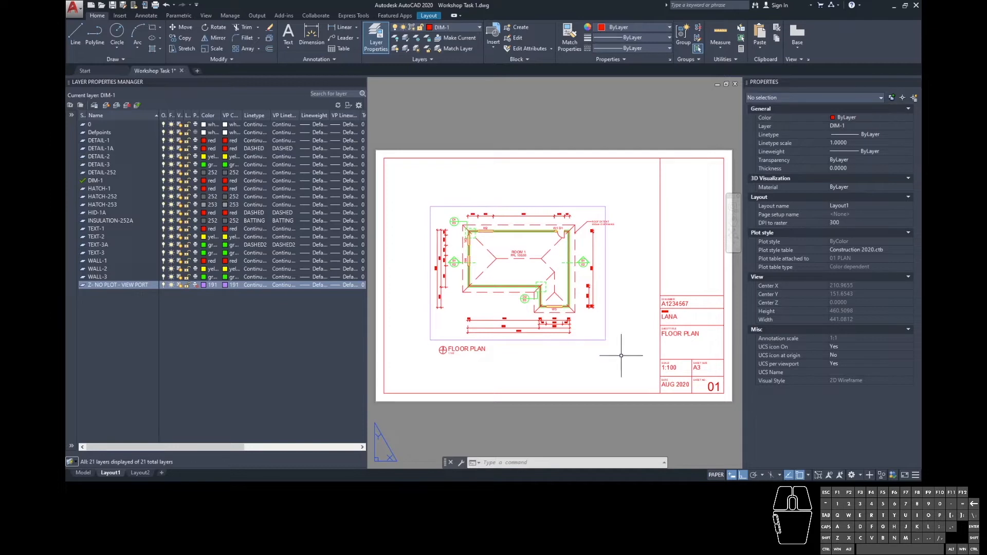
- Change the uniform background colour of the sheet/layout context to 33,40,48 in the display options and apply it
click(81, 10)
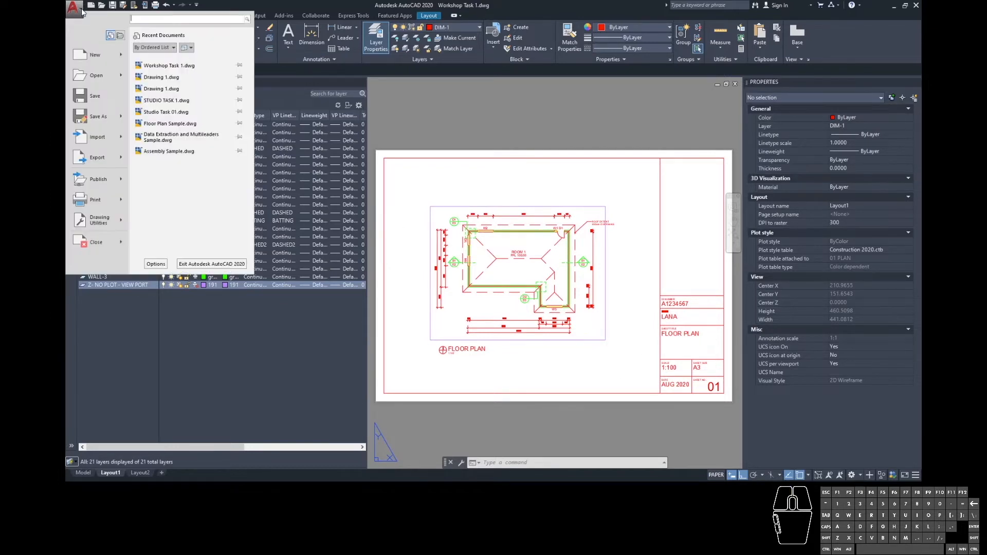
click(156, 264)
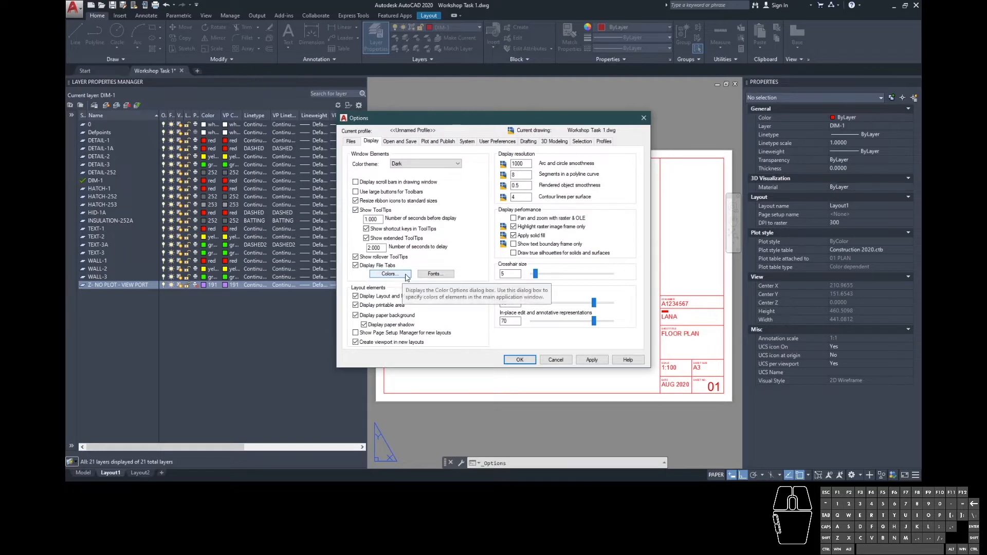
click(404, 277)
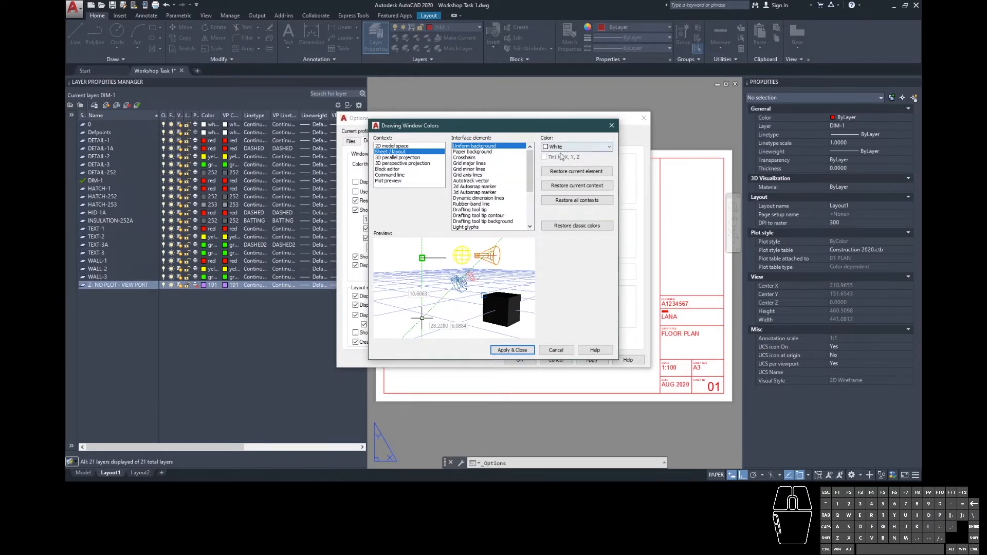
click(584, 149)
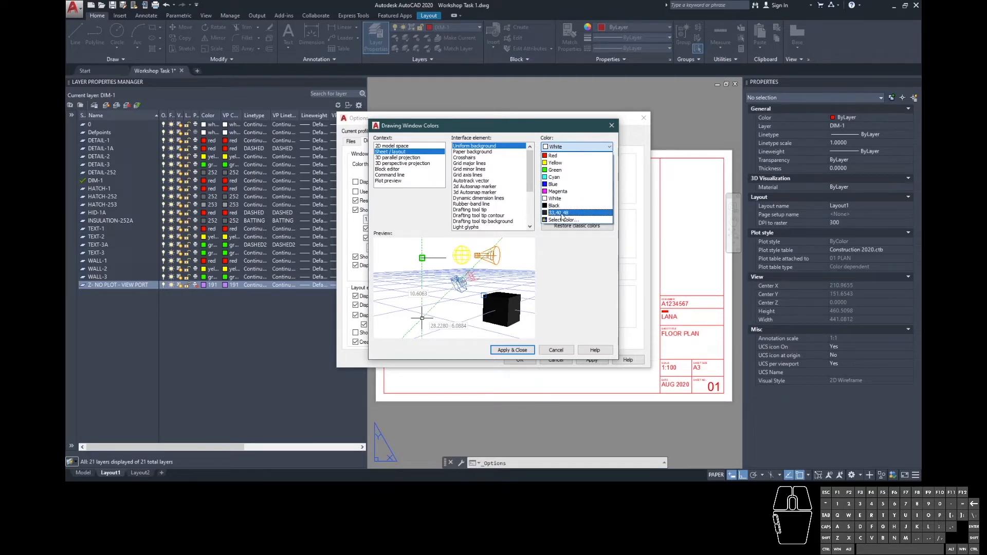
click(572, 214)
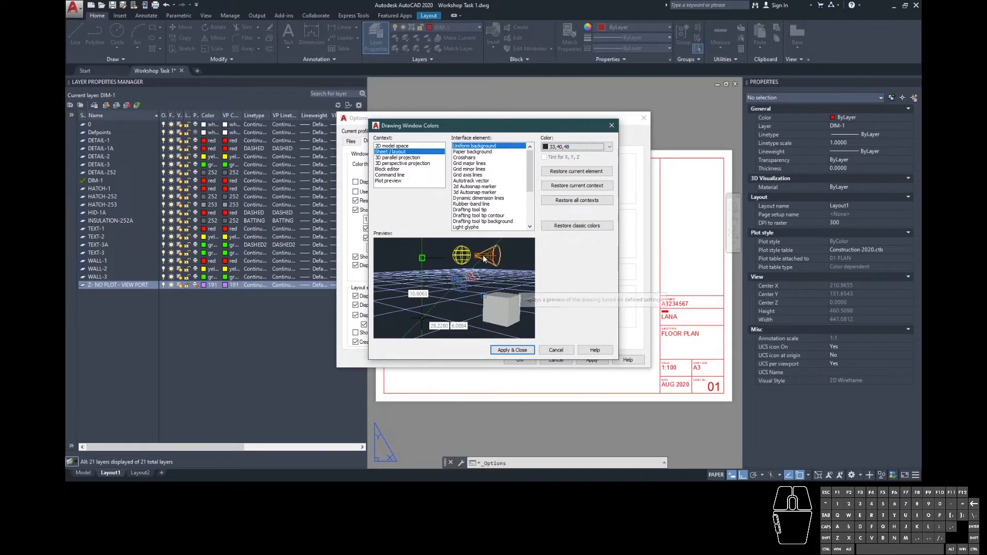
click(513, 350)
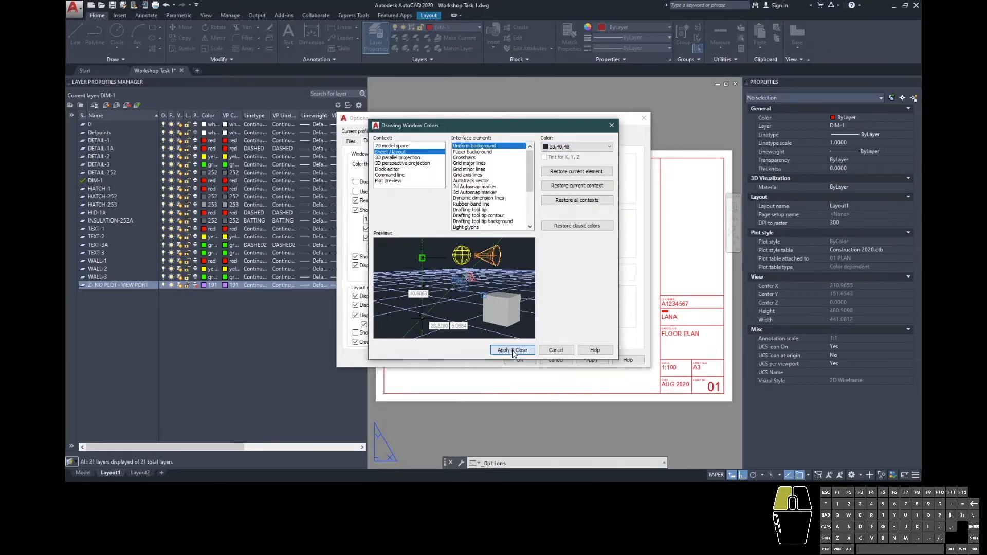
click(519, 360)
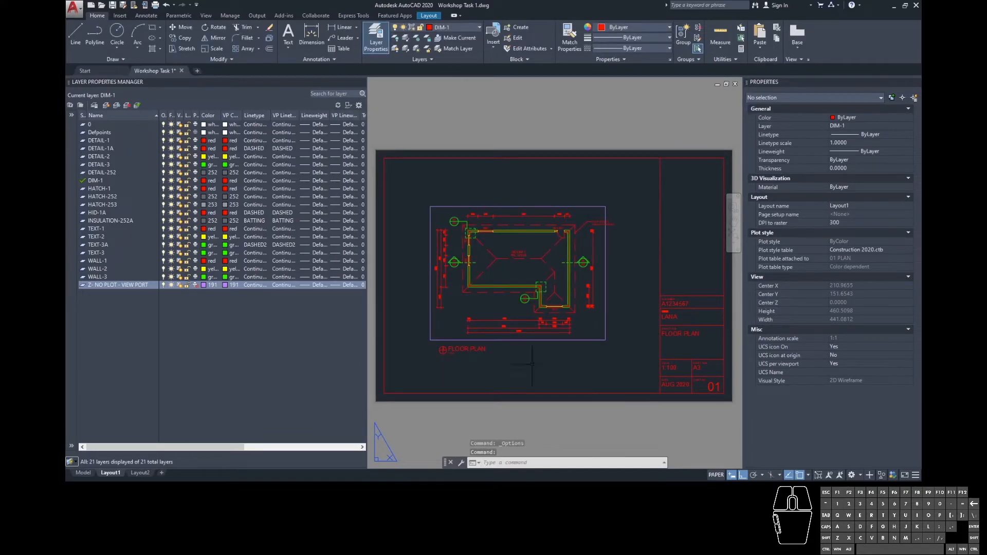
- Check the layers assigned to the circle and the D2 text of the detail marker near window W5
scroll(563, 316, up, 4)
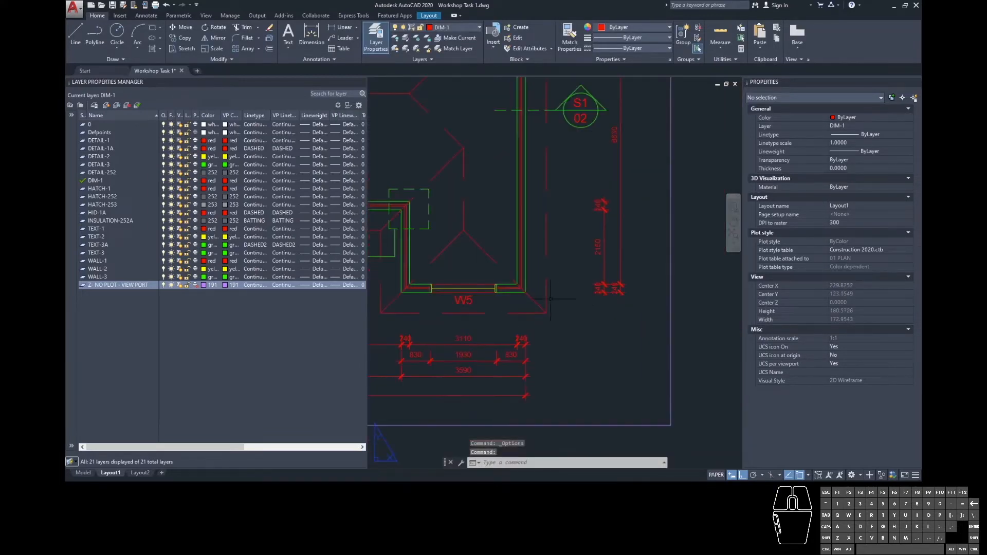
scroll(527, 292, up, 8)
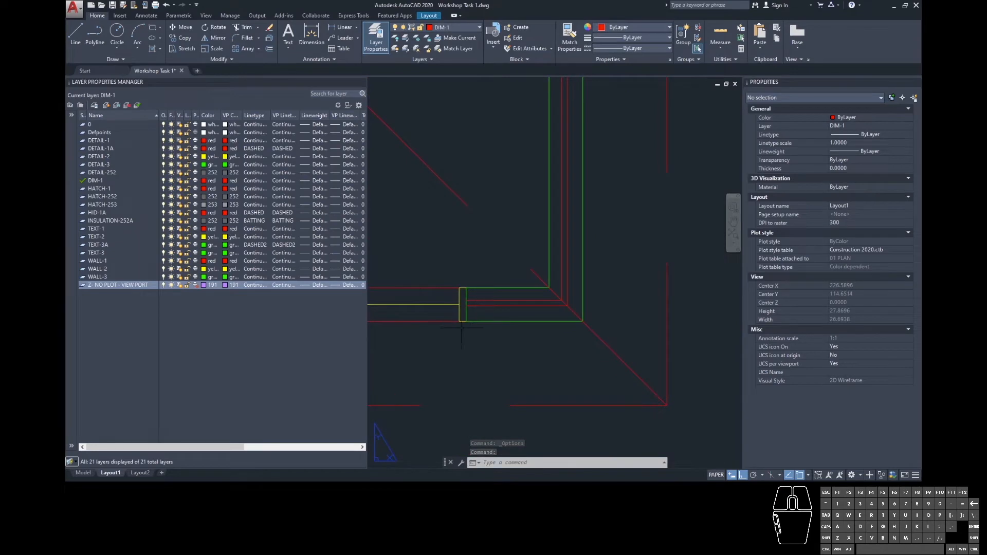
scroll(457, 285, down, 10)
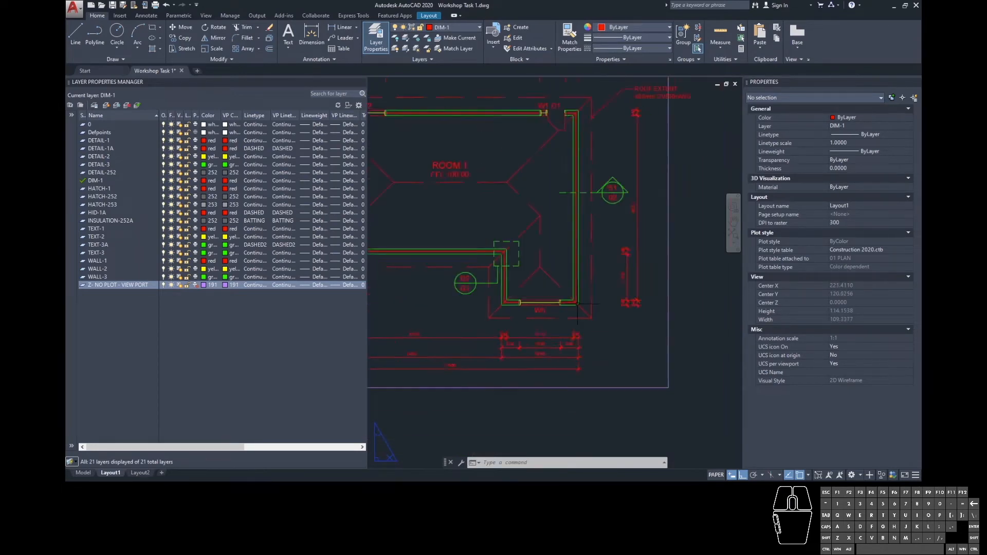
scroll(601, 297, down, 2)
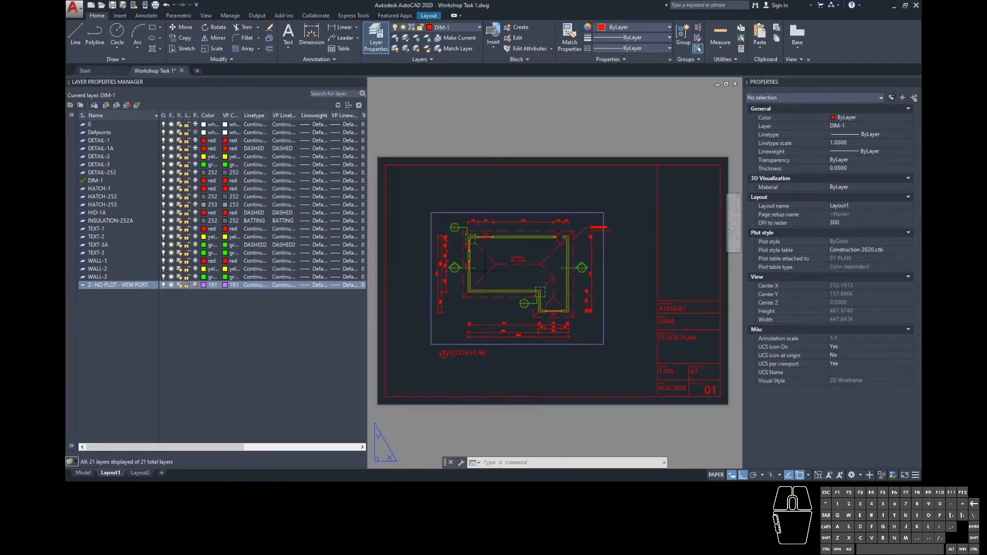
scroll(570, 304, up, 6)
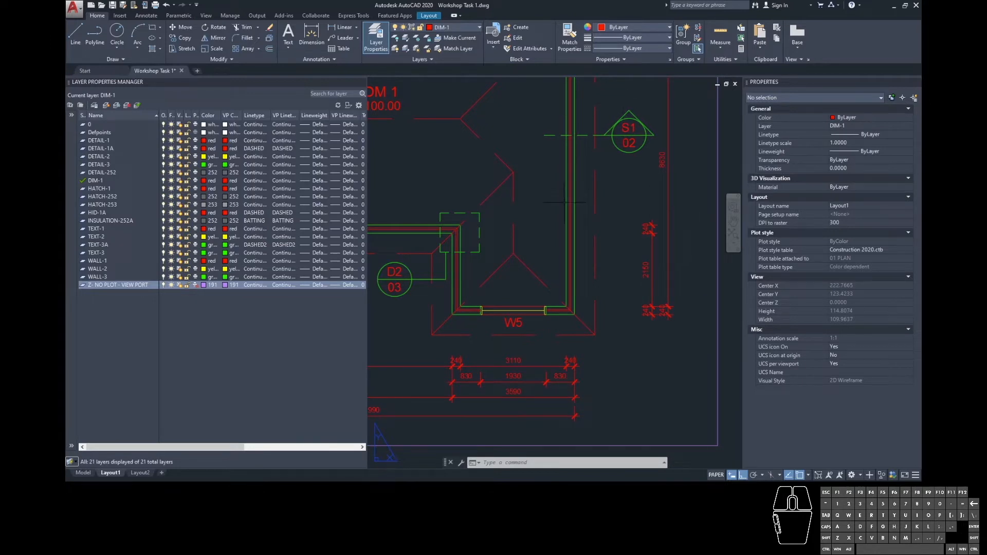
click(411, 286)
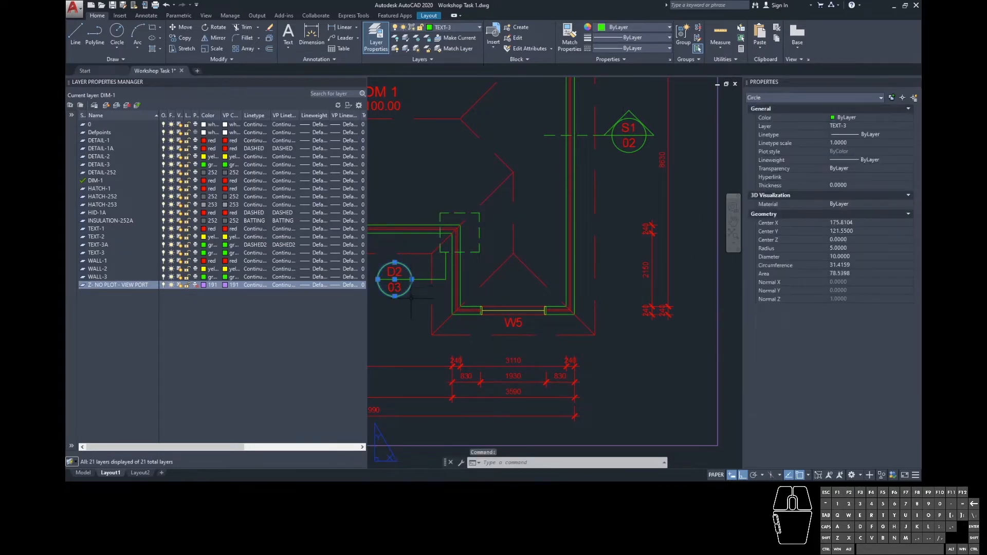
key(Escape)
click(424, 286)
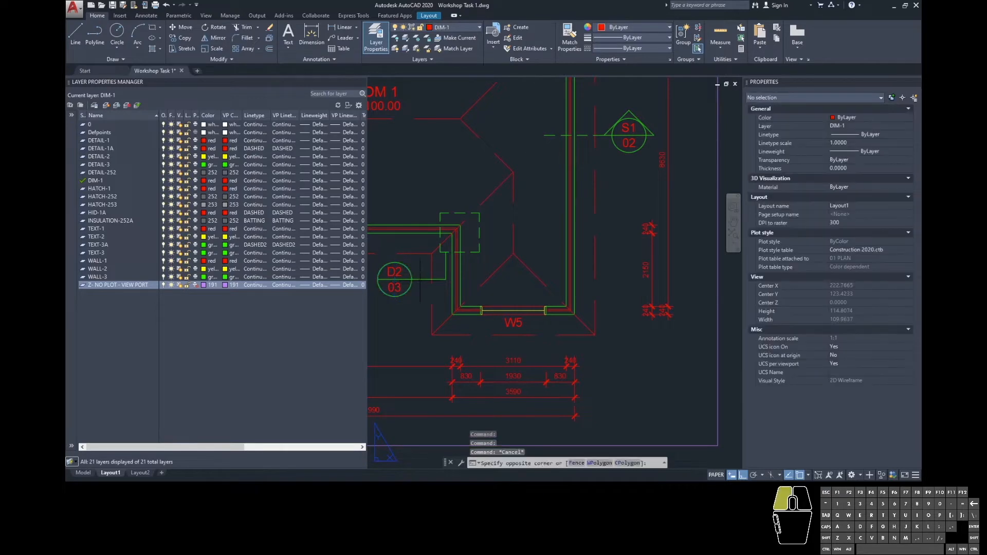
click(419, 276)
key(Escape)
click(394, 272)
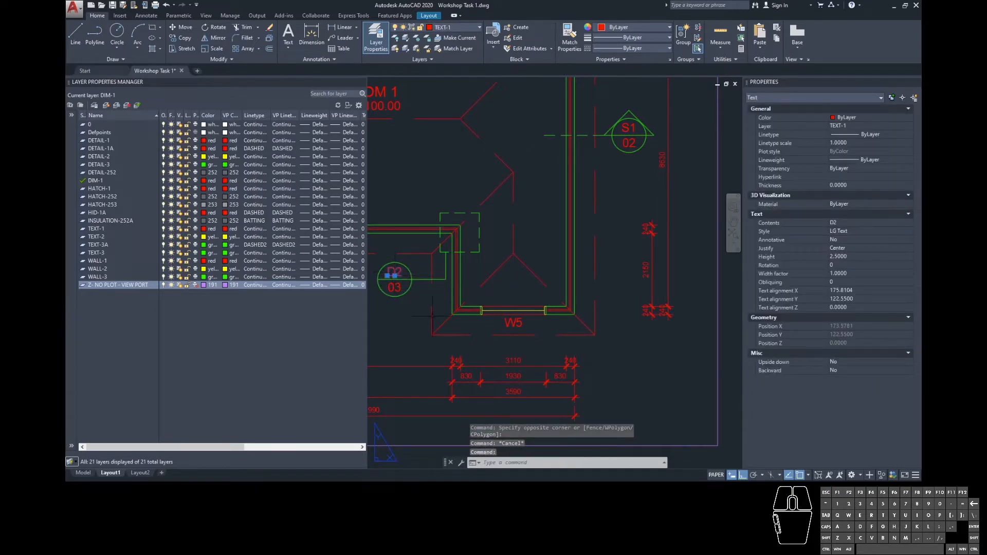
key(Escape)
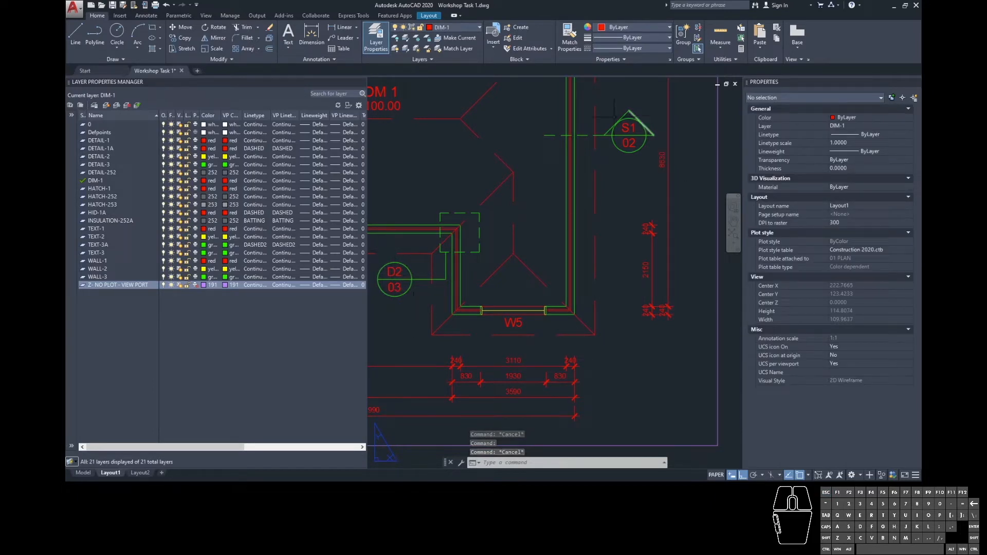
- Check the layers of the D2 marker's leader line and dashed detail boundary, locating TEXT-3 and TEXT-3A in the layer list
scroll(648, 180, down, 3)
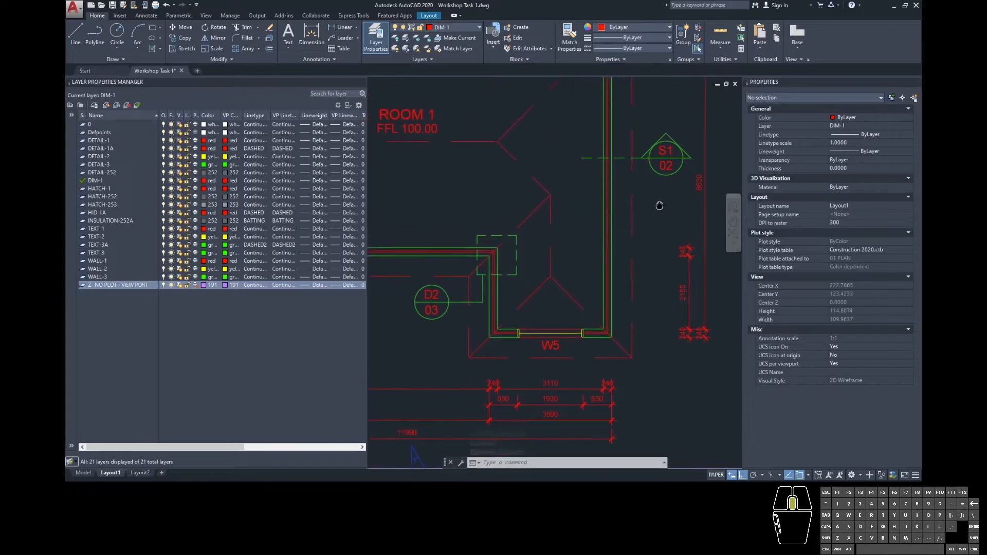
middle_drag(391, 110, 391, 136)
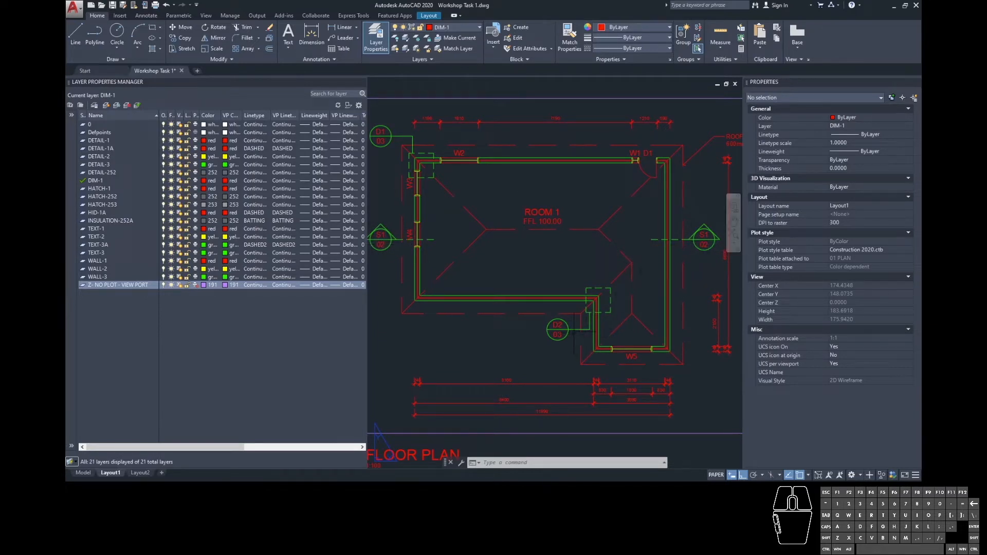
click(575, 329)
click(569, 326)
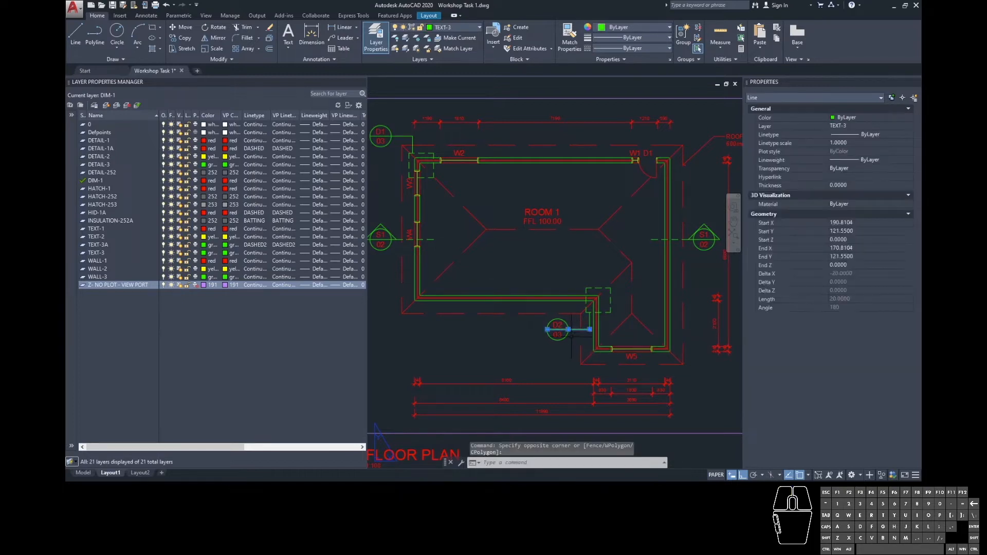
key(Escape)
click(113, 253)
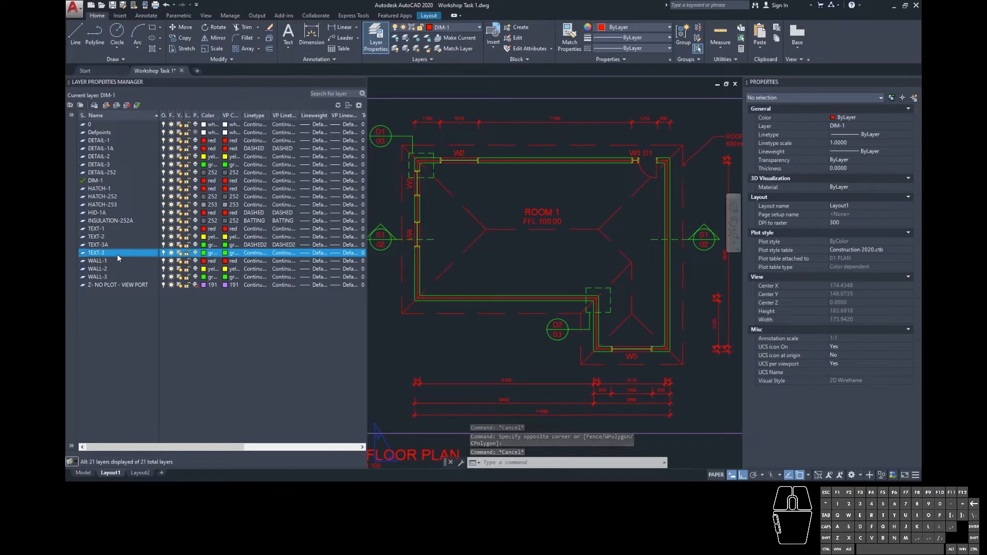
click(125, 246)
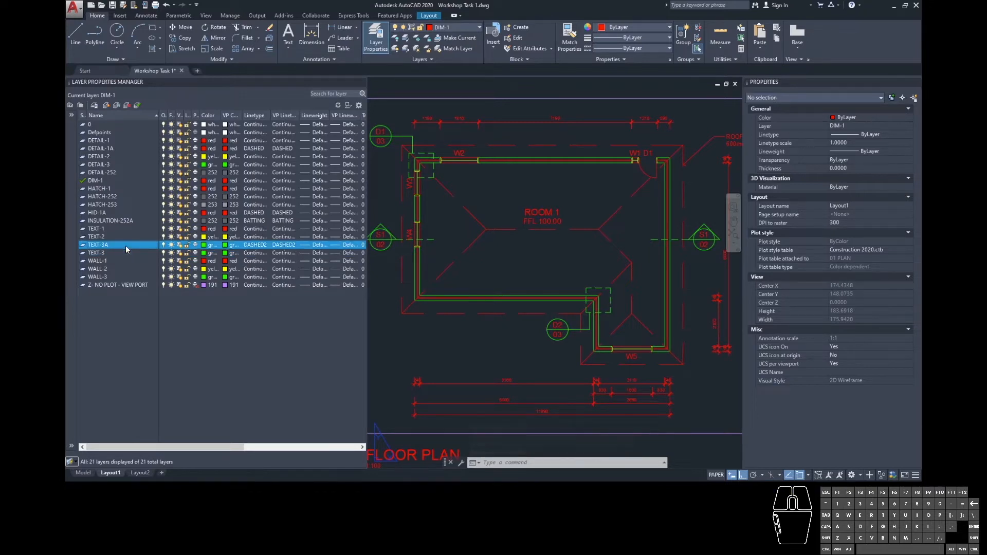
click(607, 287)
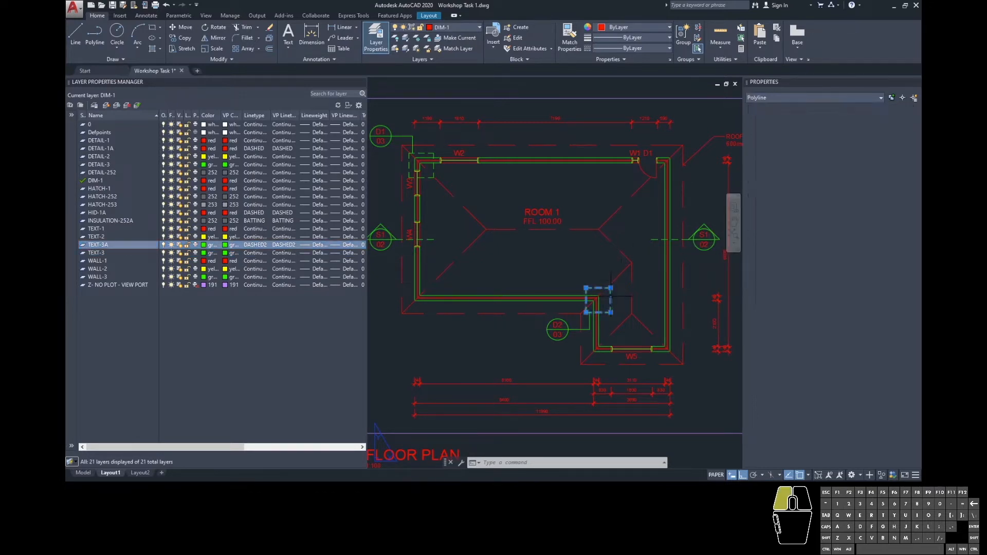
key(Escape)
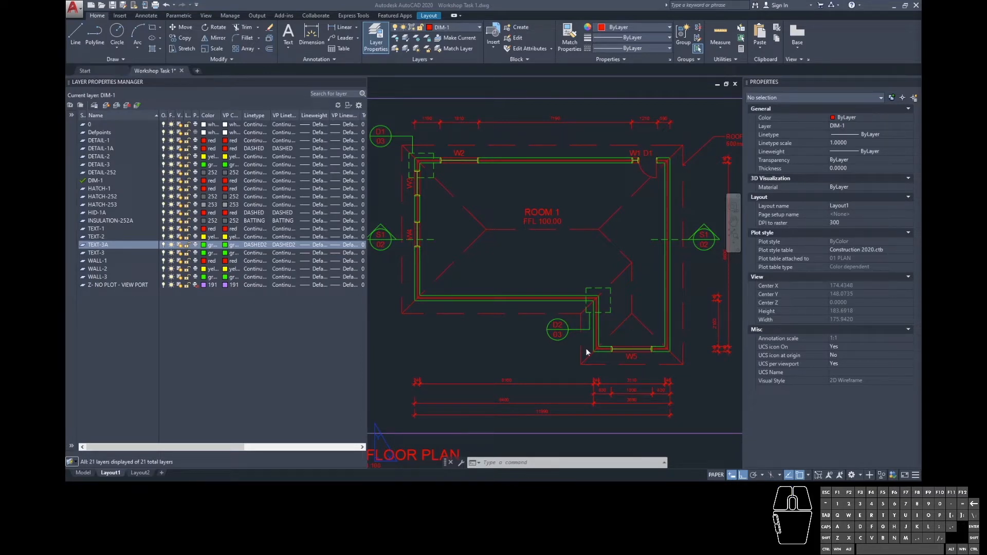
scroll(591, 309, down, 4)
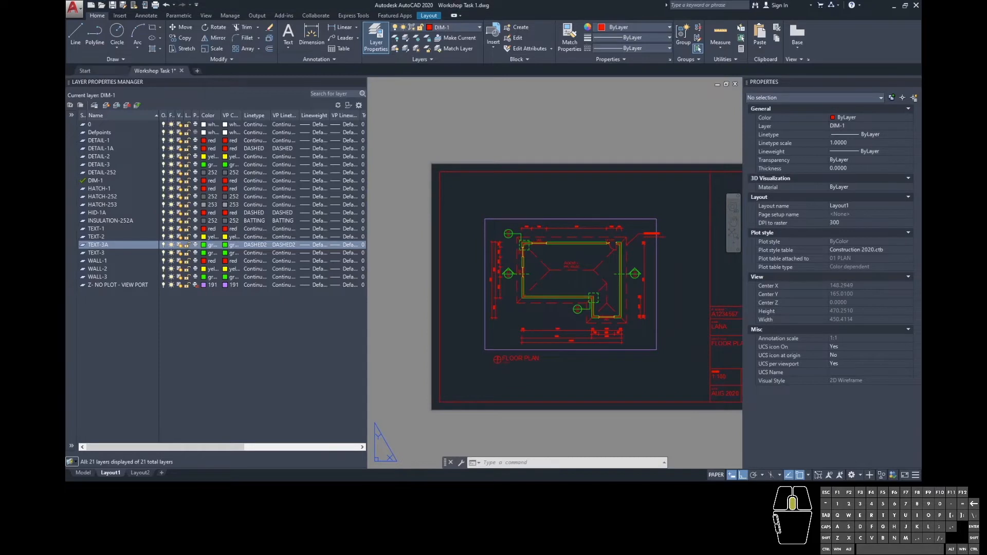
middle_drag(575, 344, 523, 333)
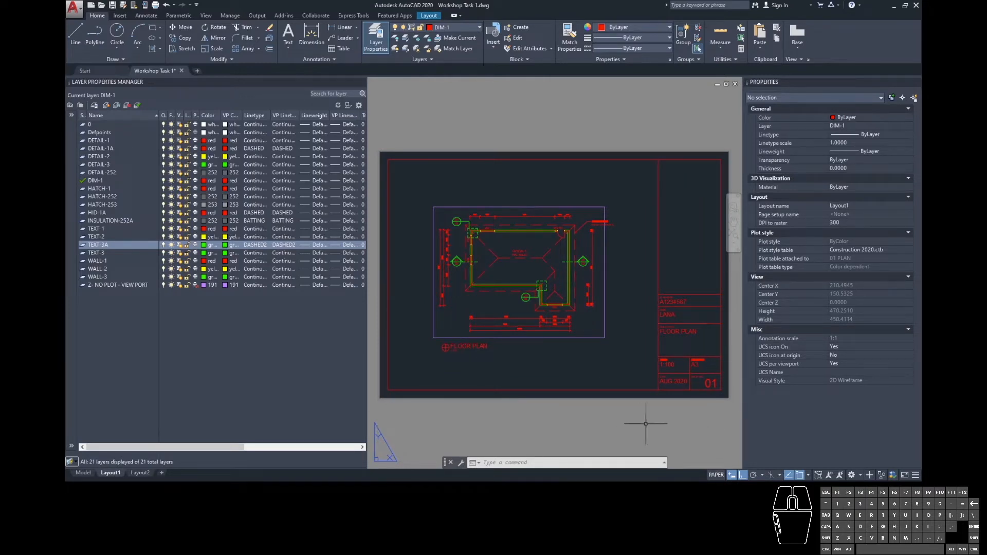
- Delete the Layout2 sheet from the drawing
click(140, 473)
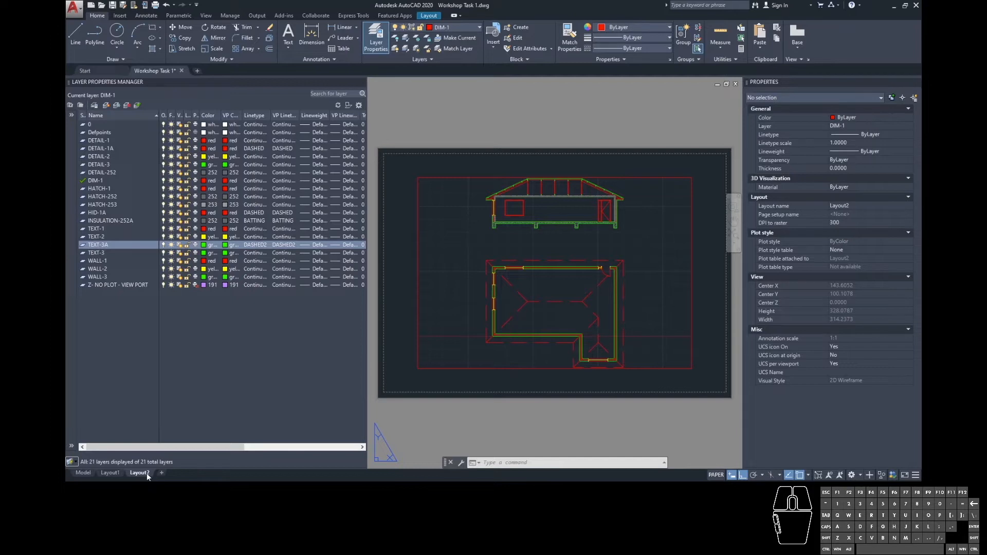
right_click(148, 474)
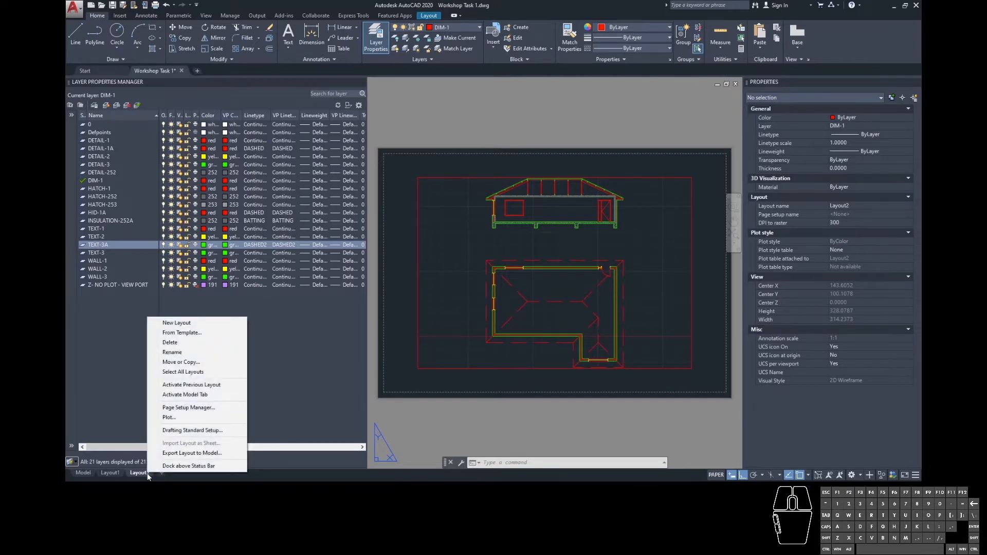
click(226, 343)
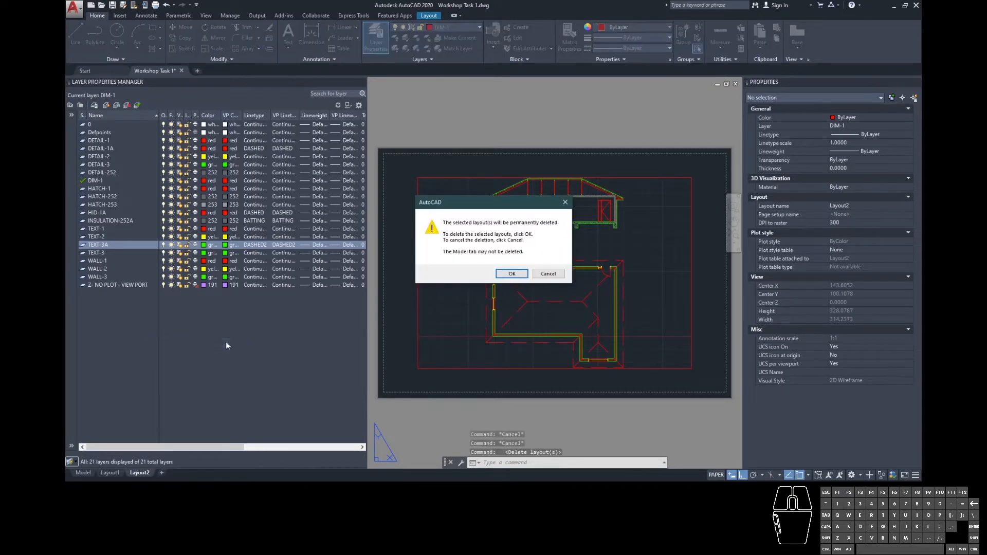
click(512, 274)
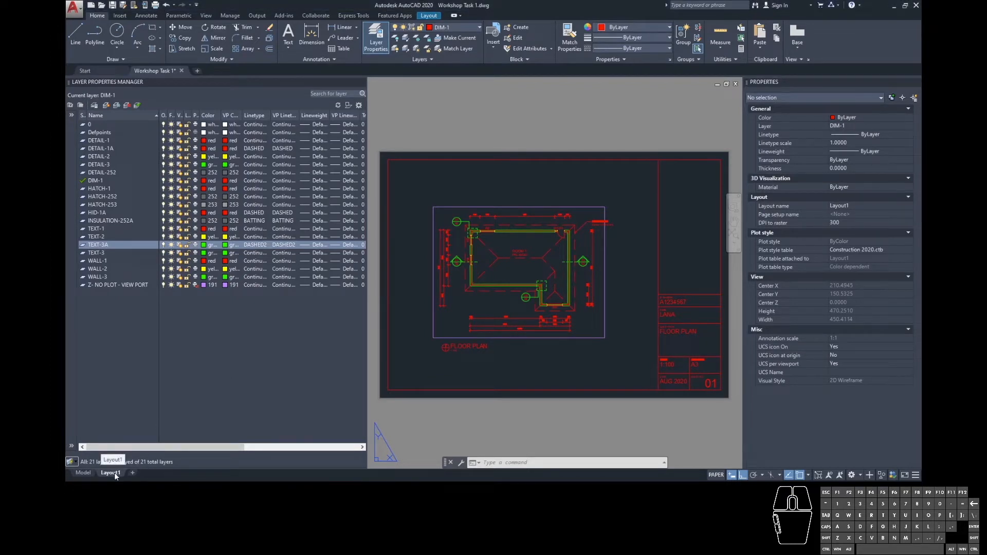
- Rename the Layout1 sheet as 01 PLAN
right_click(114, 473)
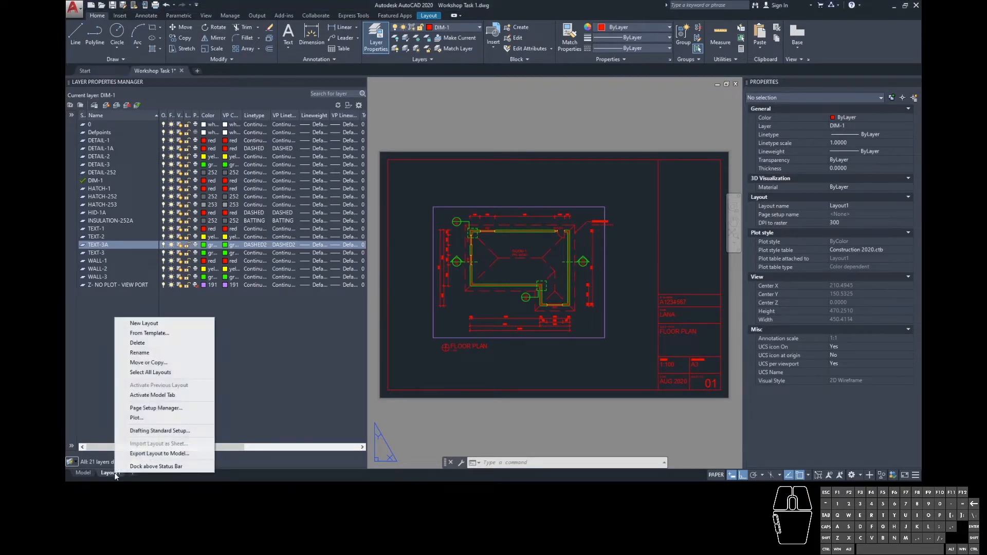
click(202, 352)
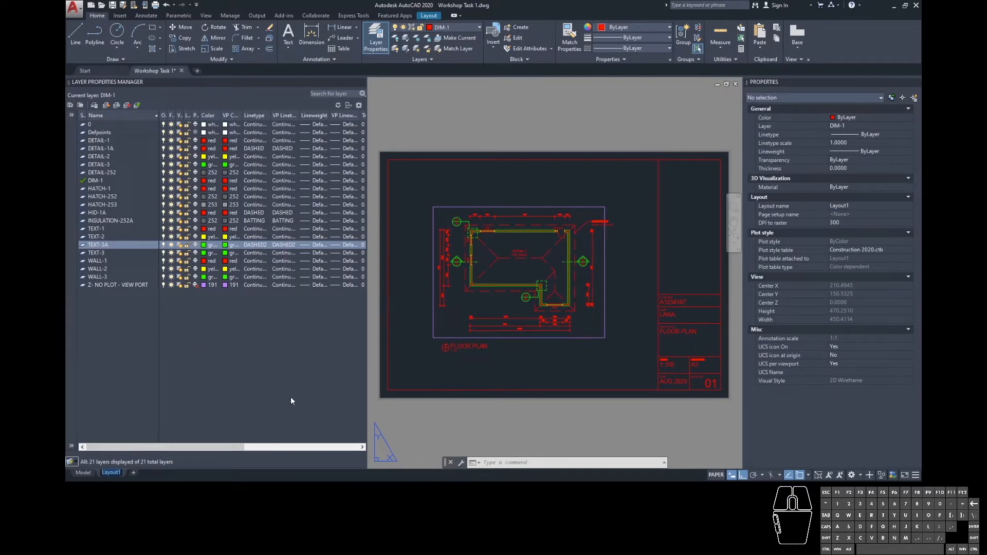
text(01 PLAN)
click(718, 384)
click(635, 443)
- Create a copy of the 01 PLAN layout and place it at the end of the layouts
right_click(114, 472)
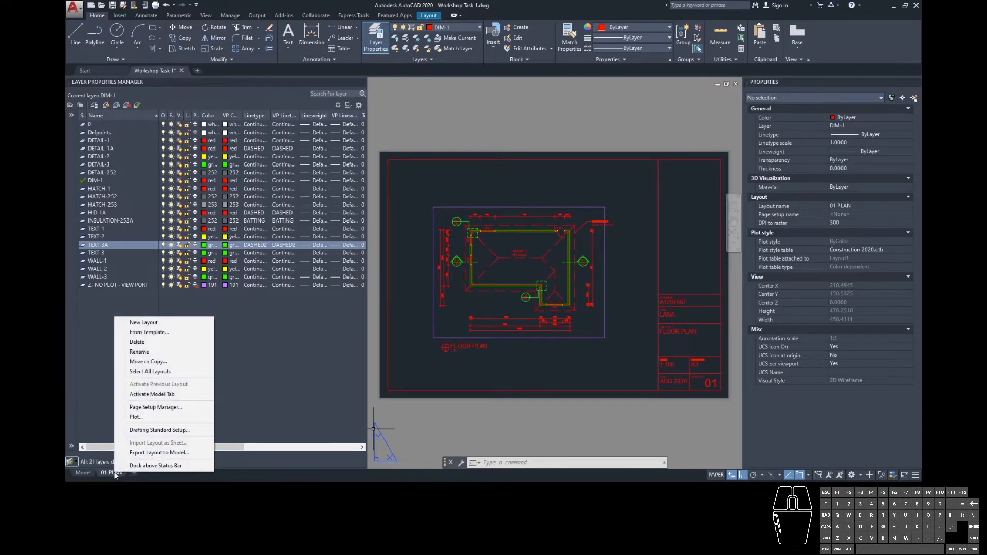
click(180, 363)
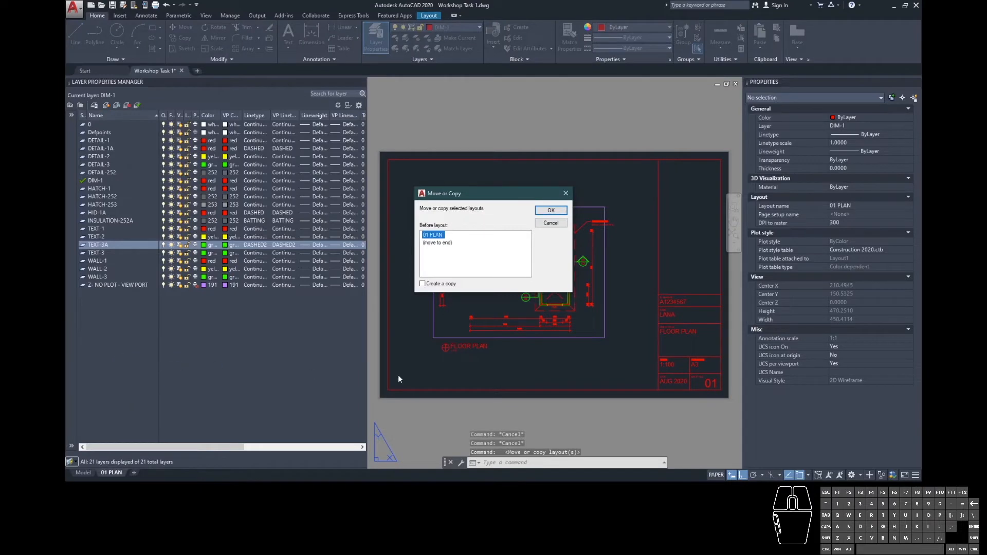
click(422, 284)
click(443, 242)
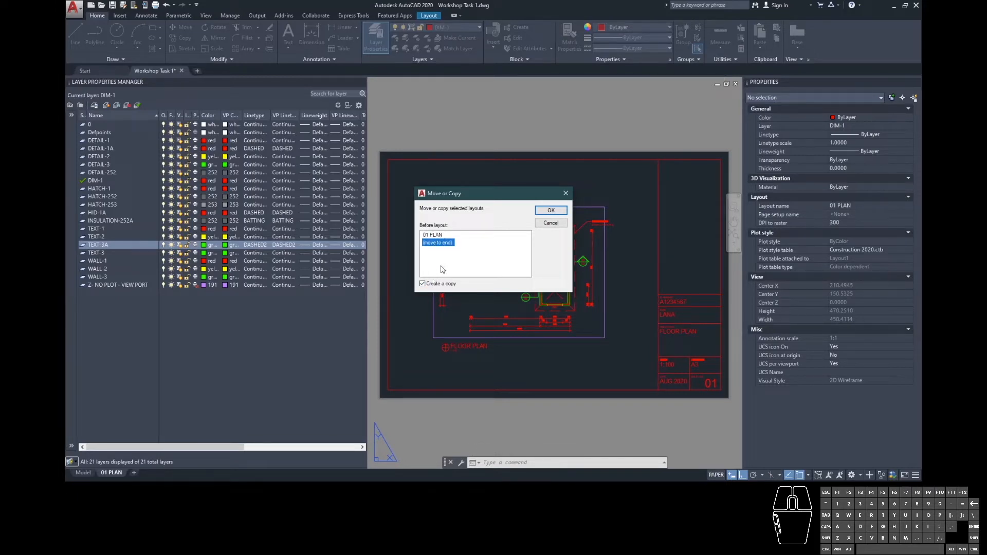
click(449, 247)
click(450, 245)
click(549, 212)
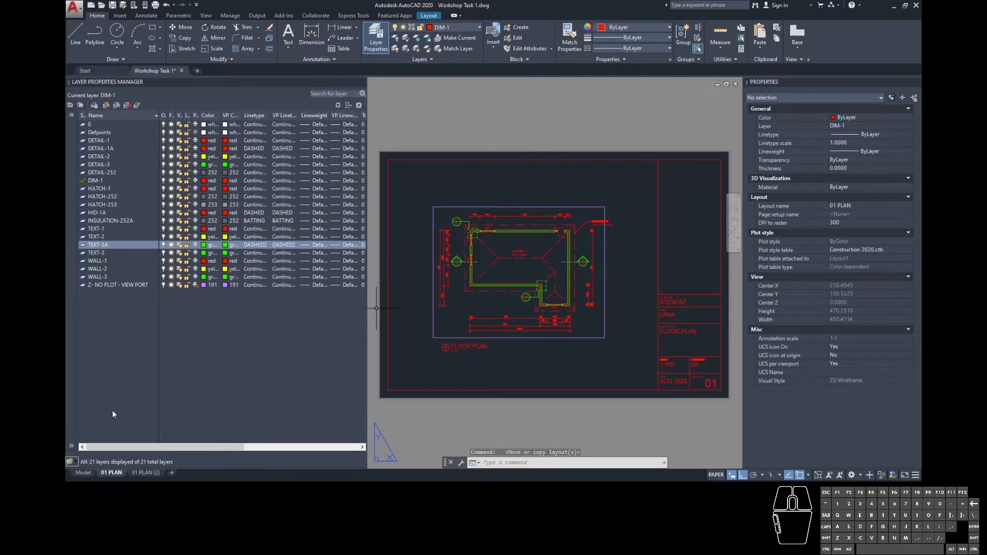
- Open the copied layout 01 PLAN (2) and rename it as 02 SECTION
click(146, 473)
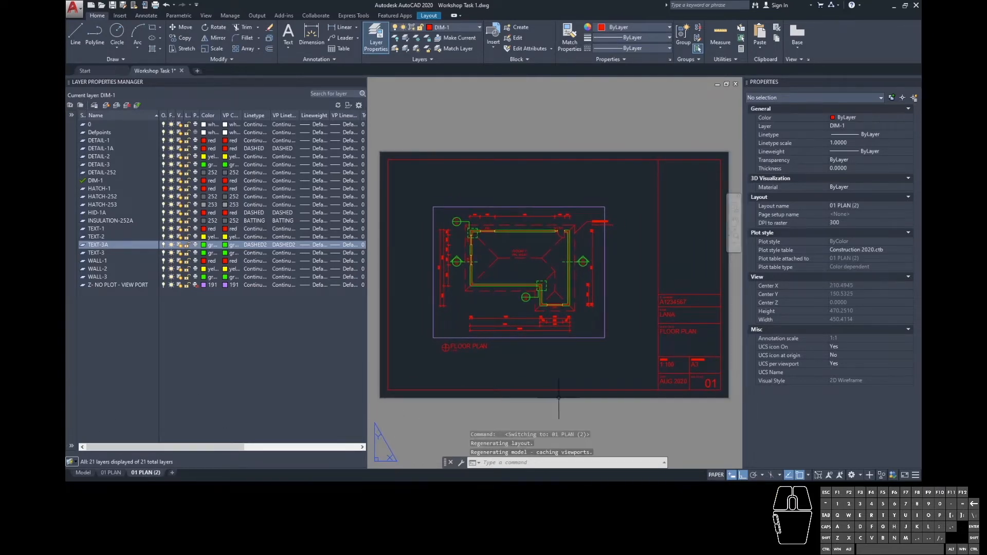
click(143, 473)
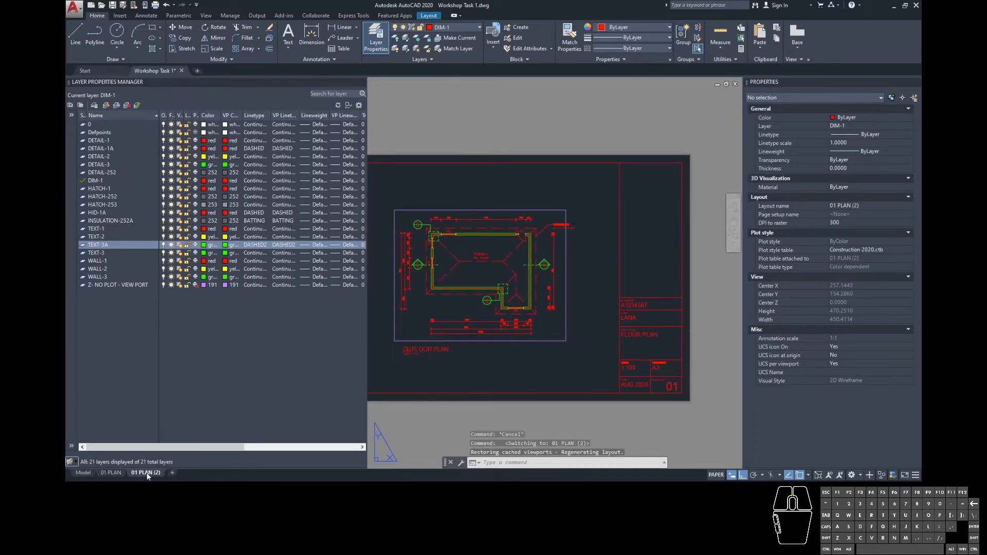
right_click(152, 473)
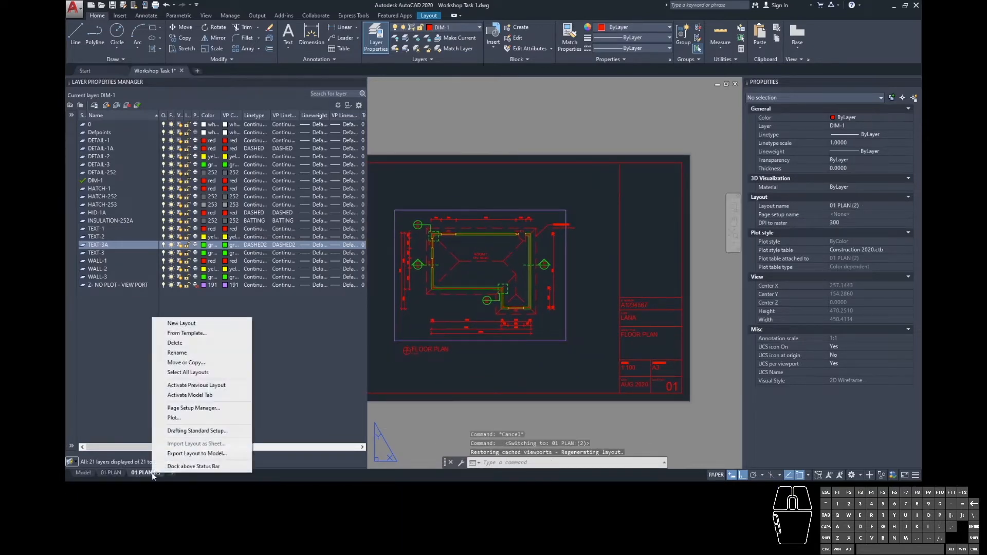
click(199, 351)
text(02)
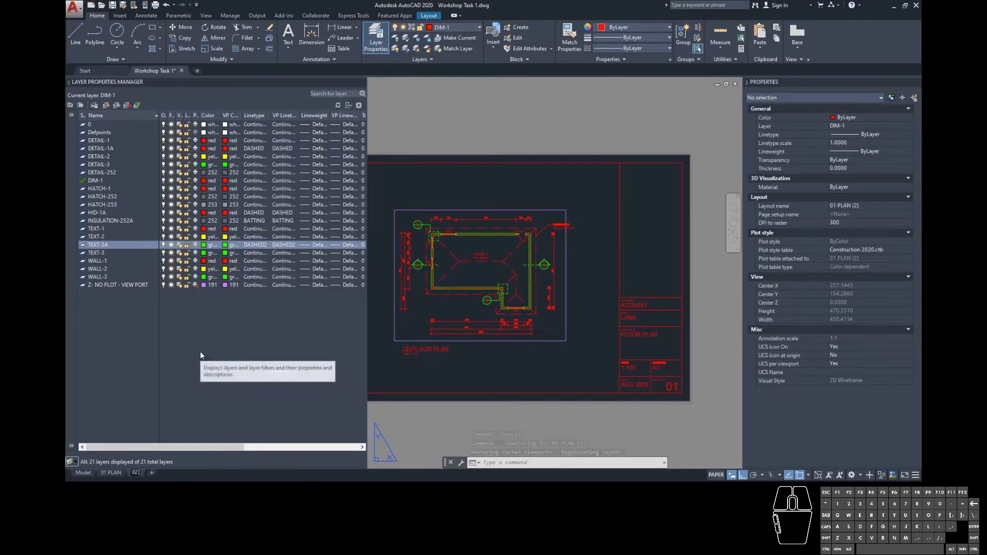
text( SECTION)
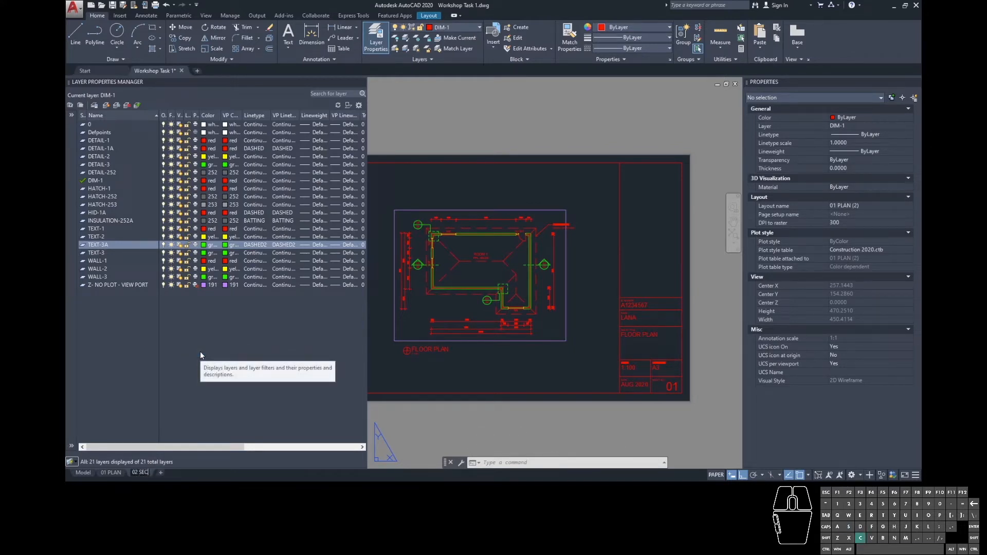
key(Return)
- In the 02 SECTION title block, change the sheet number to 02 and the drawing title to SECTION
middle_drag(648, 431, 679, 421)
double_click(705, 377)
text(02)
key(Return)
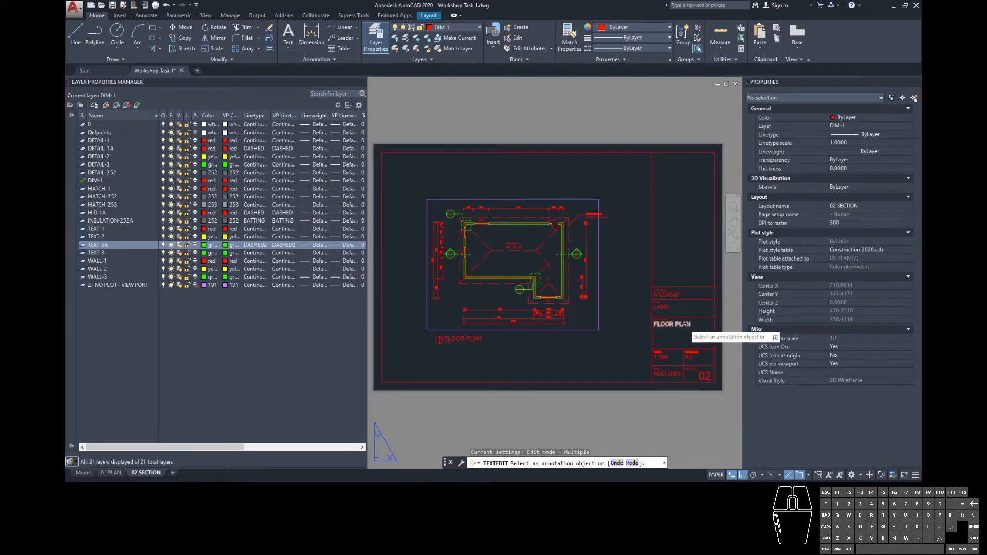
click(671, 324)
text(SECTION)
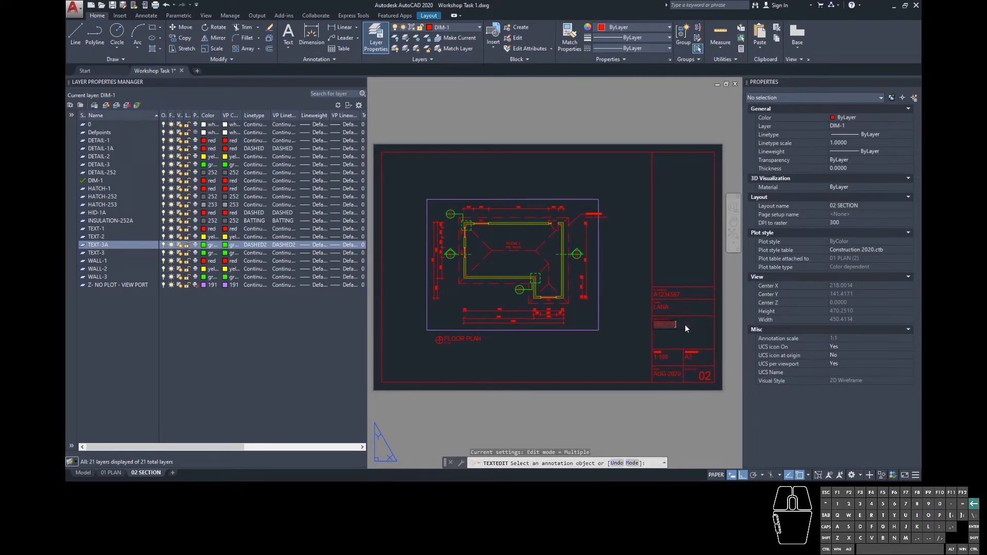
click(655, 375)
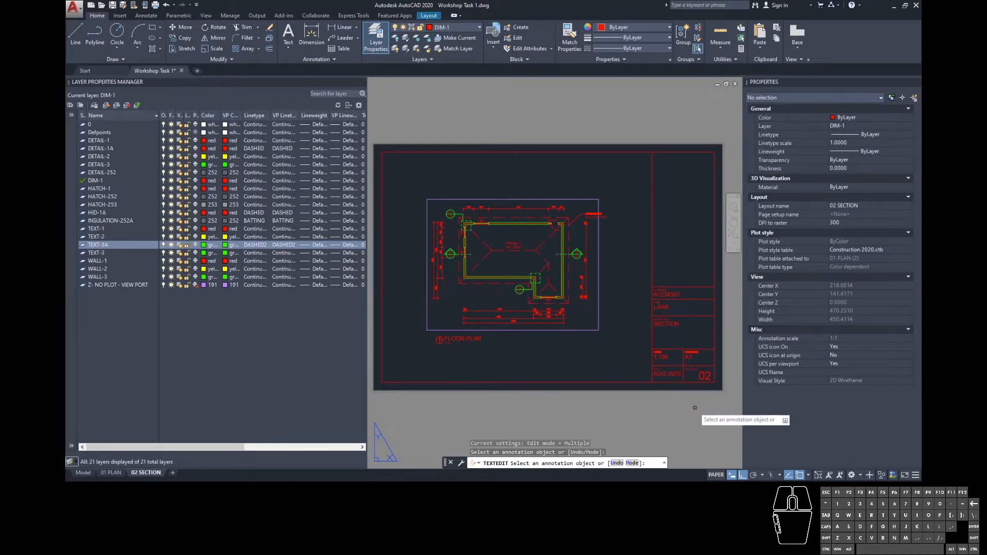
key(Escape)
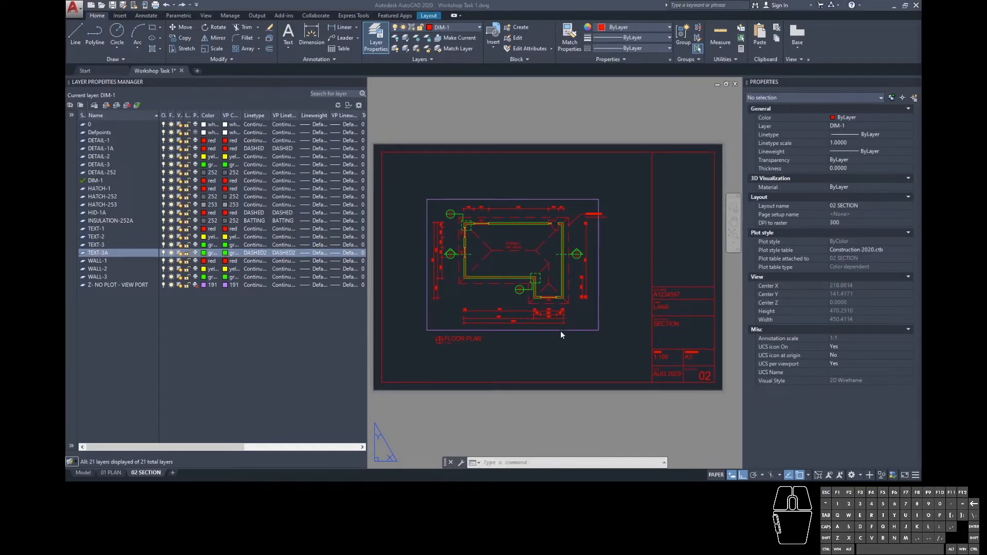
click(619, 359)
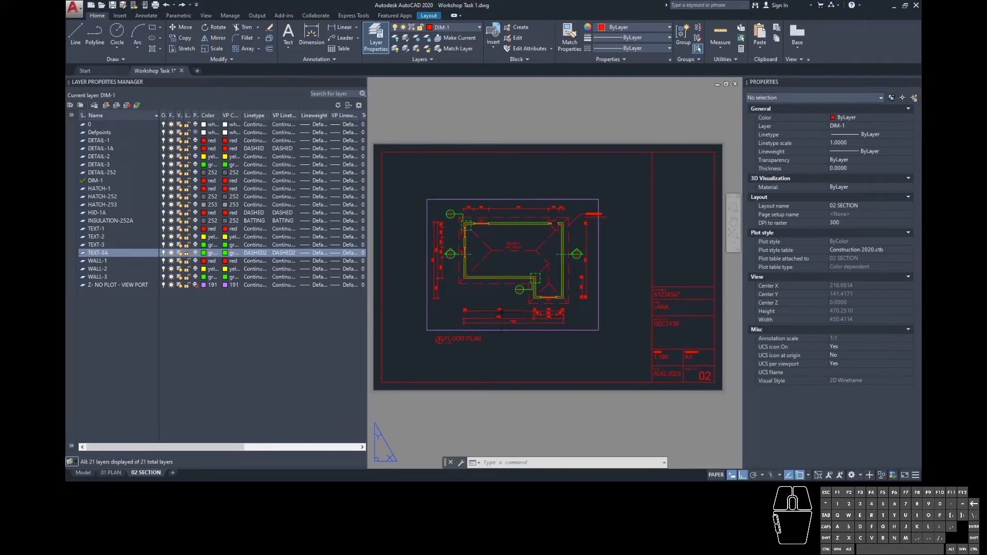
click(398, 171)
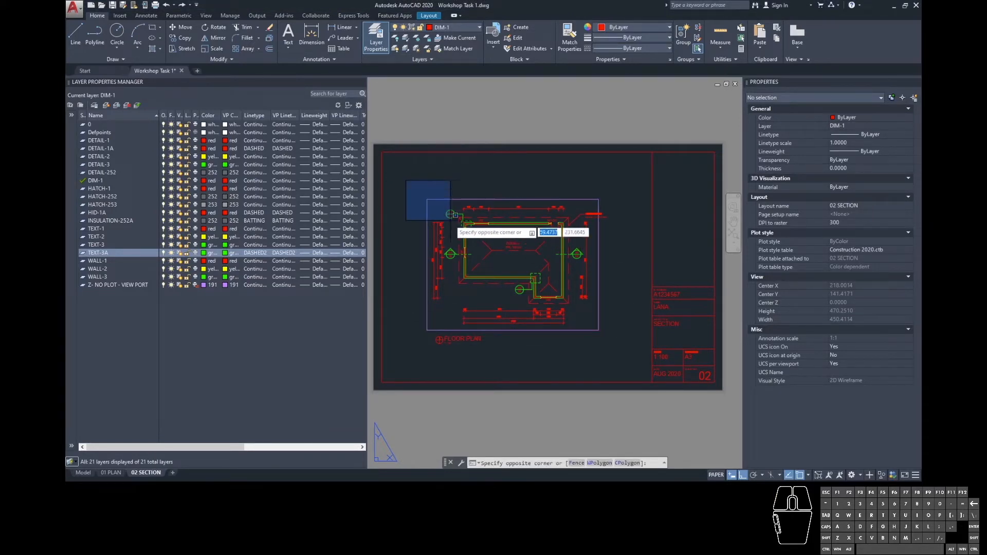
click(623, 366)
shift+click(620, 342)
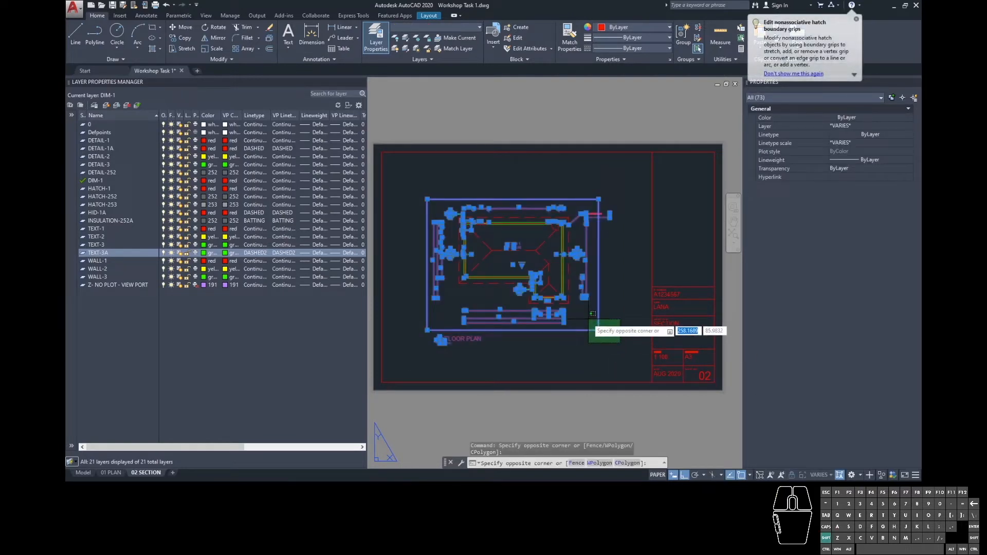
shift+click(590, 316)
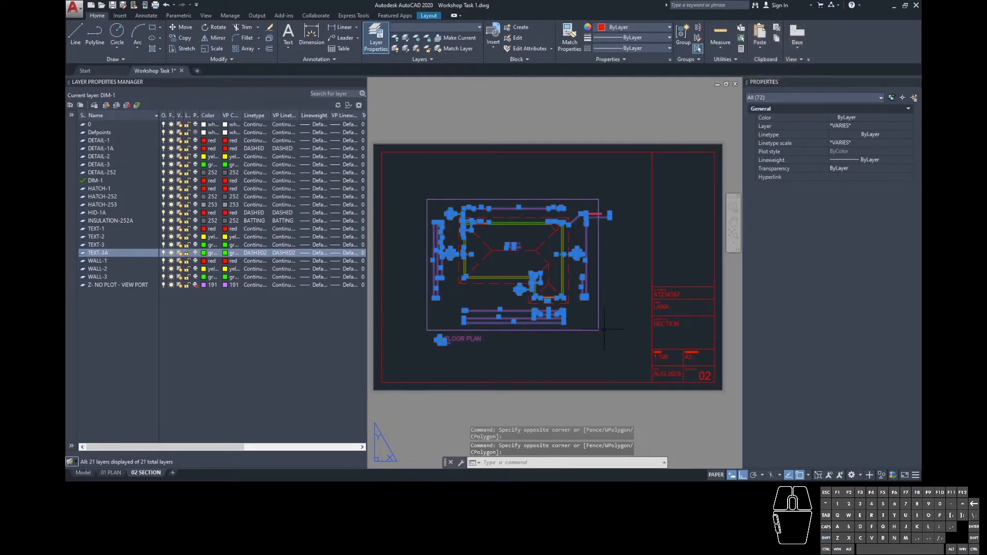
key(Escape)
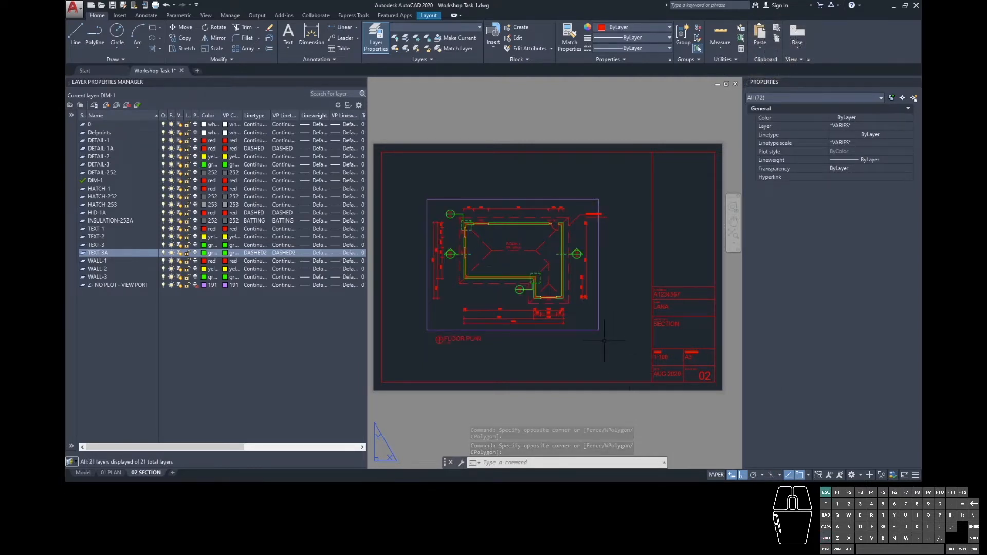
- Erase all floor plan dimensions, markers and the drawing title from the 02 SECTION sheet, keeping the viewport and title block
click(619, 357)
click(403, 190)
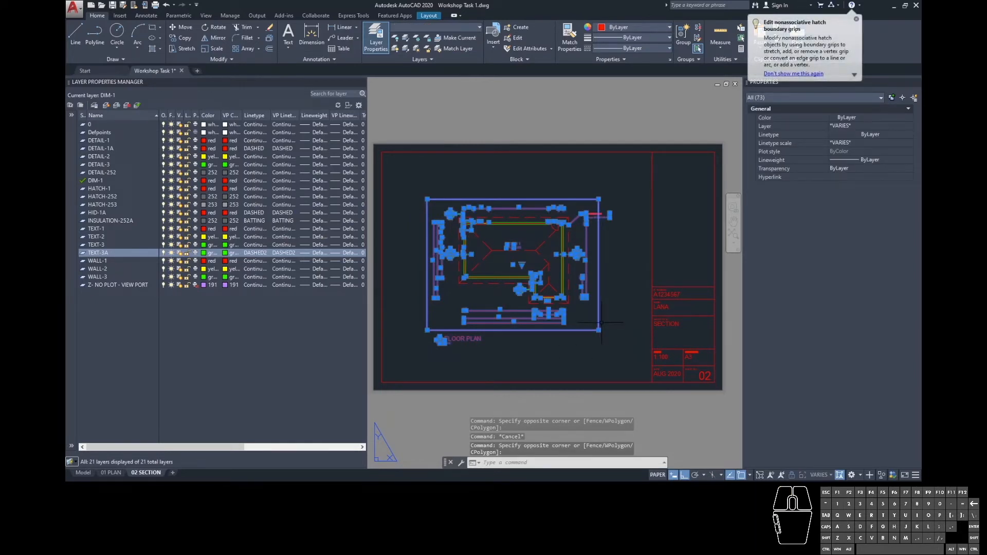
shift+click(598, 323)
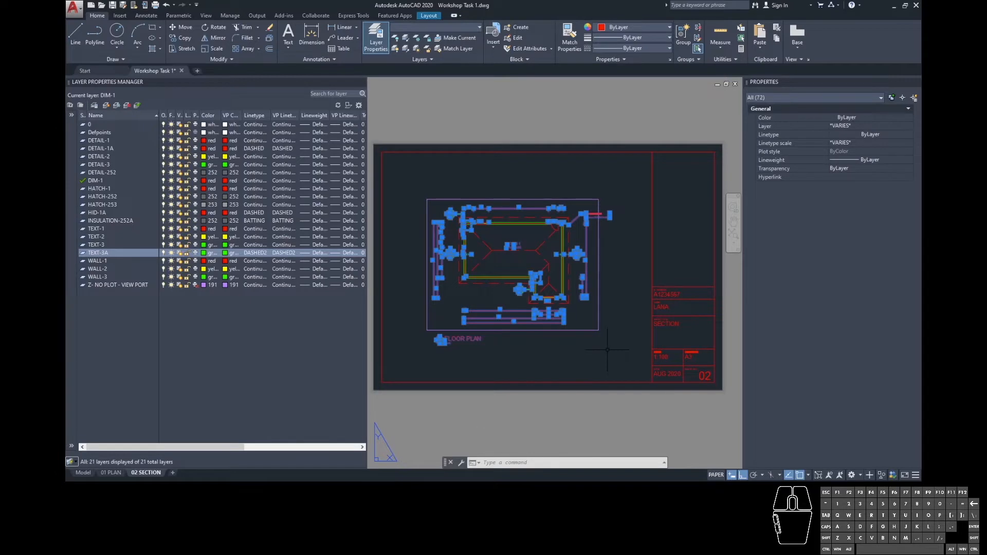
text(e)
key(space)
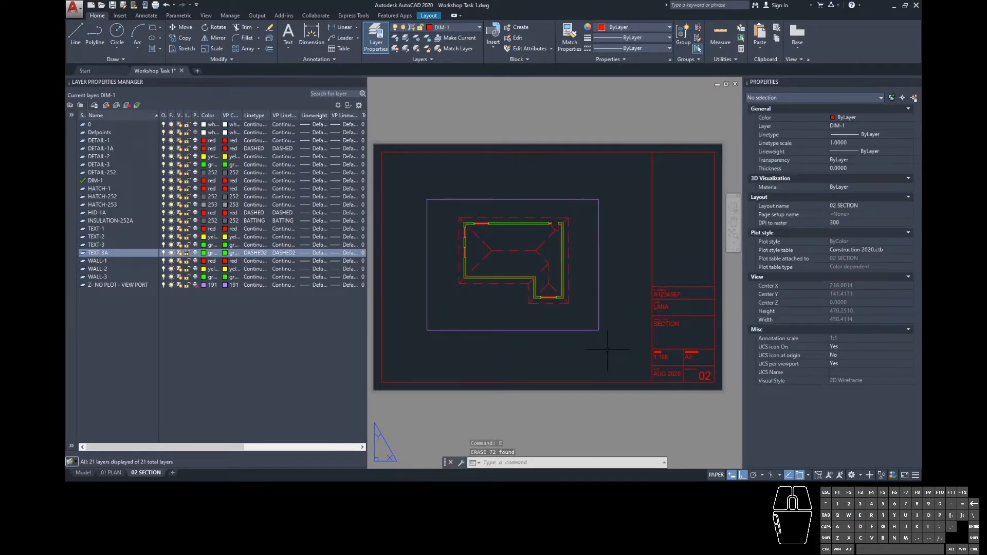
click(697, 351)
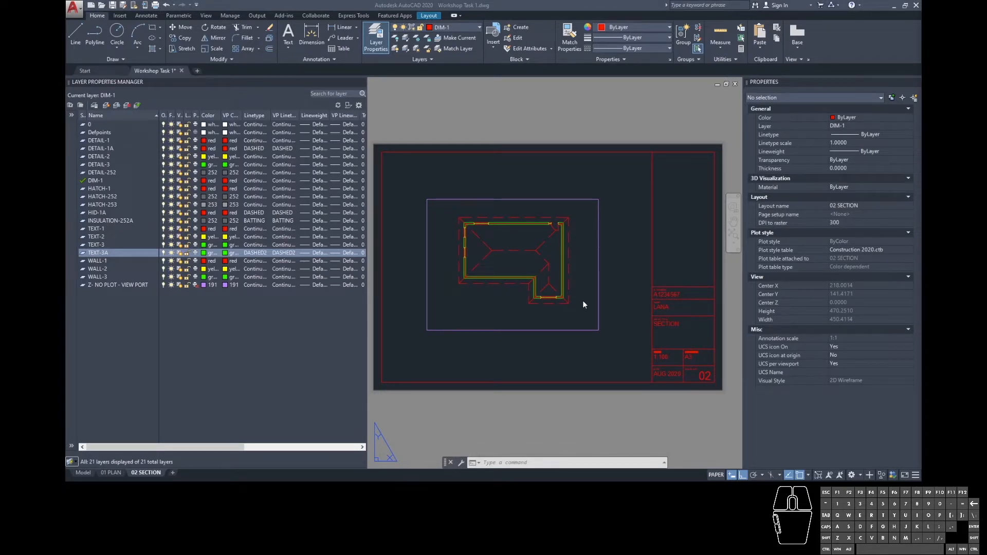
- Stretch the viewport upward around the building section and raise its lower edge to exclude the floor plan, about 206 by 103 in size
click(607, 286)
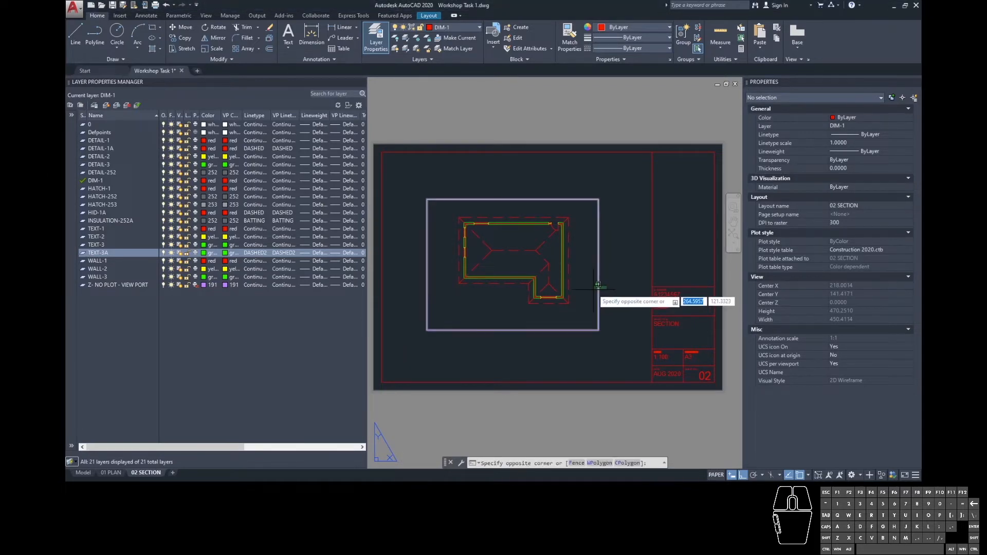
click(592, 281)
click(598, 199)
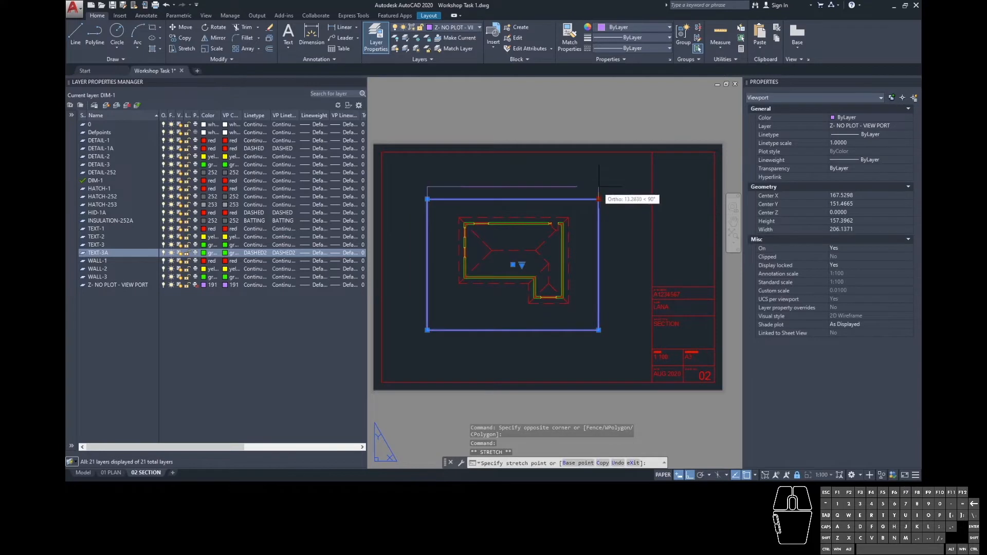
click(598, 120)
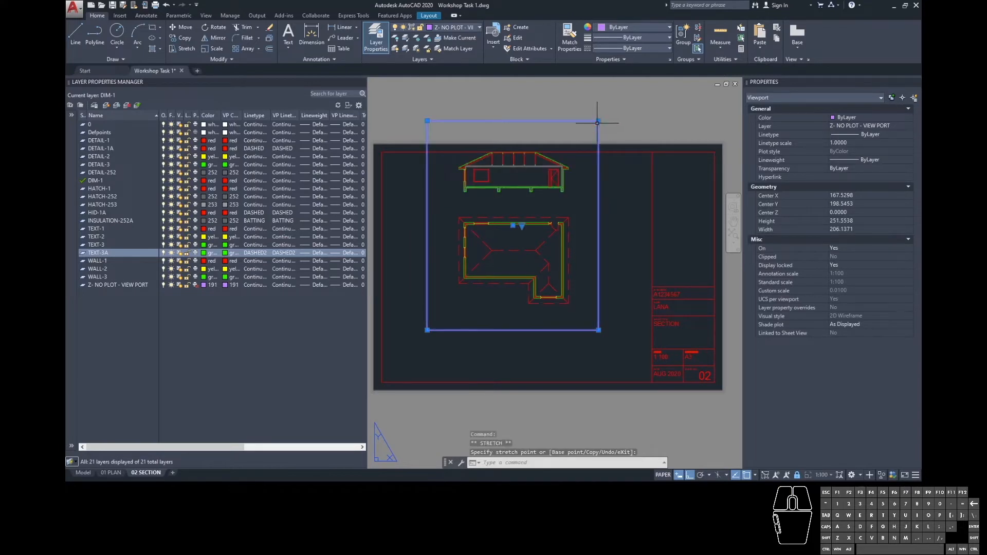
click(599, 329)
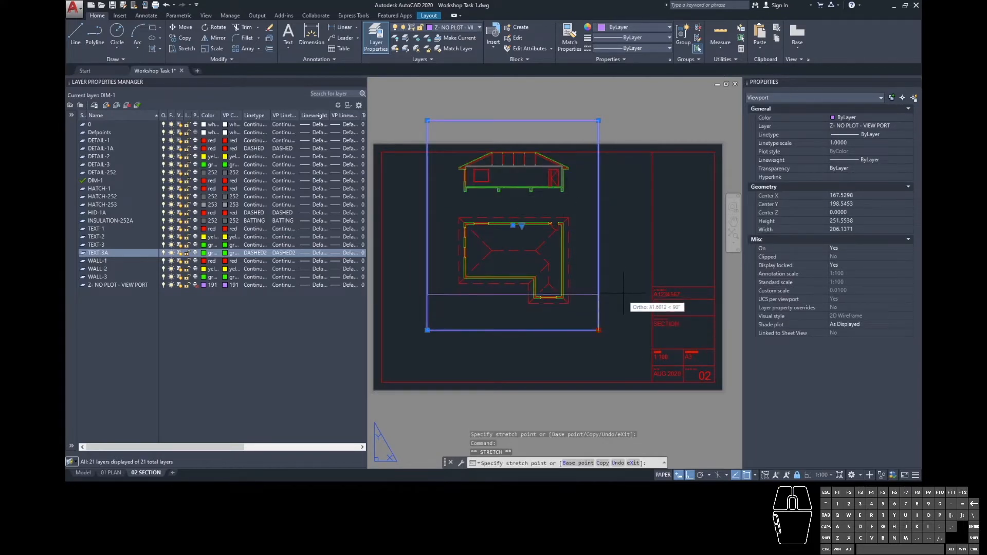
click(618, 207)
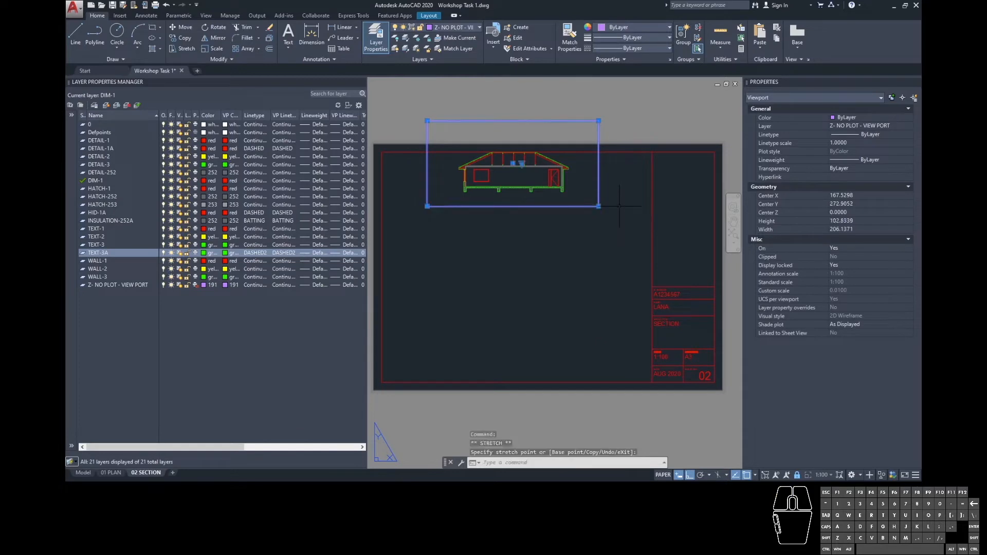
- Move the resized section viewport straight down to the vertical middle of the sheet's drawing area
text(m)
key(Return)
click(617, 208)
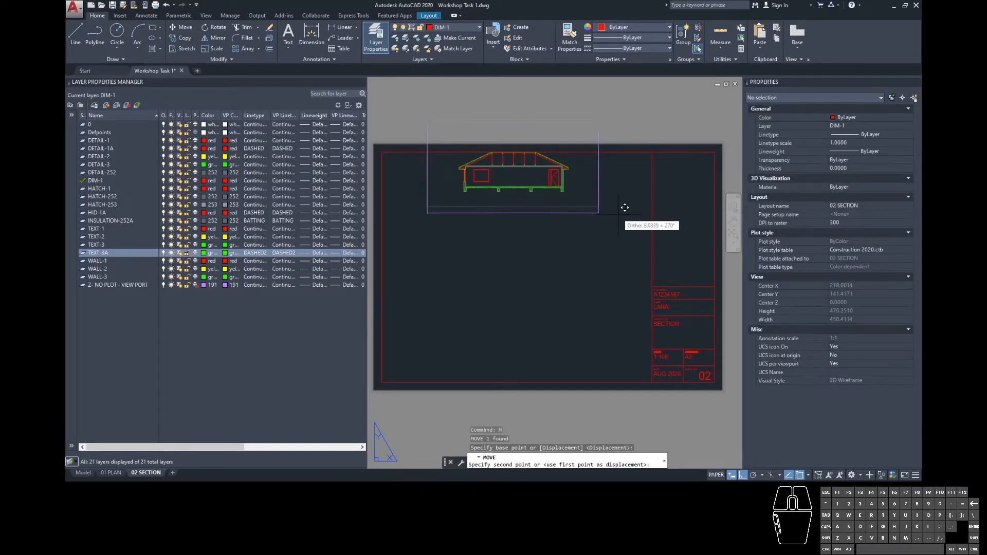
click(623, 308)
click(622, 318)
click(598, 300)
text(m)
key(Return)
click(618, 315)
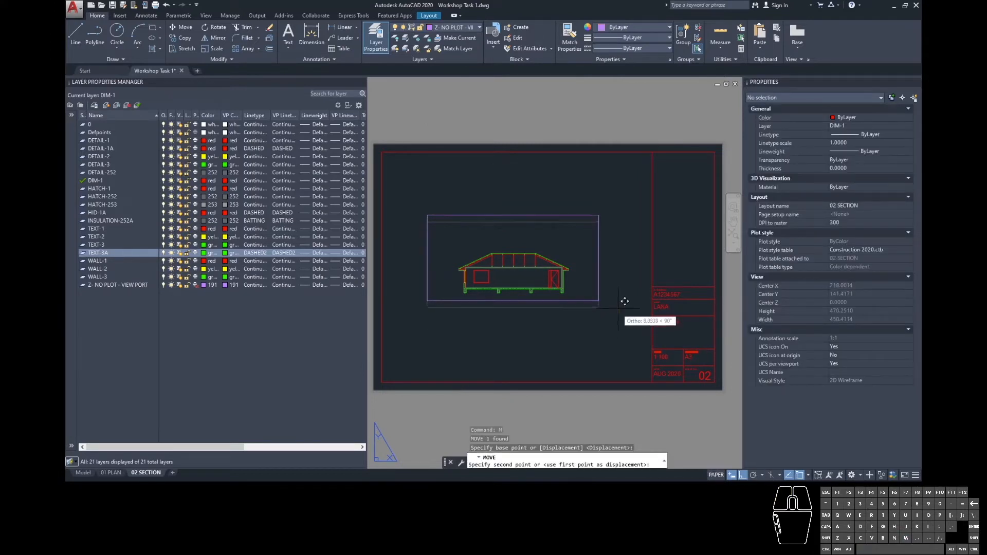
click(619, 302)
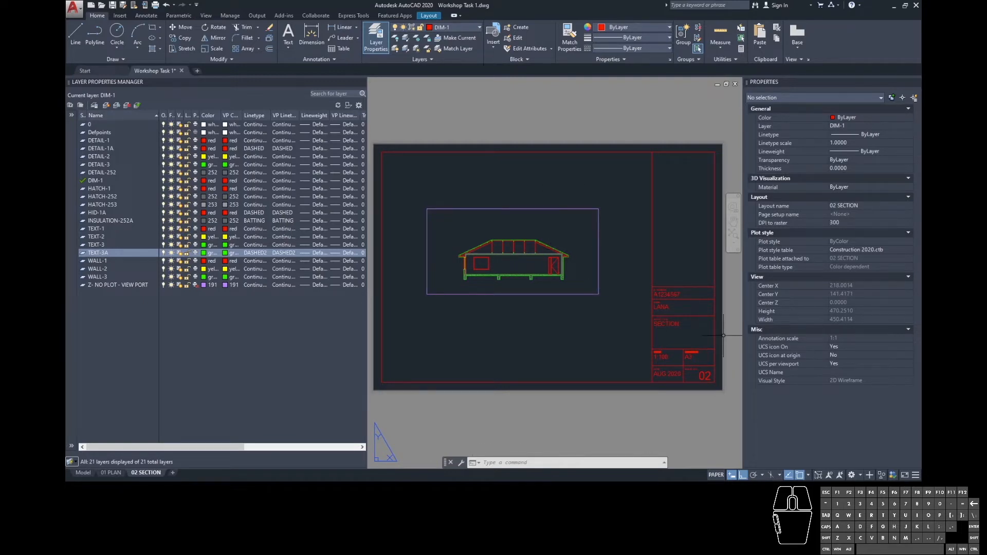
click(602, 282)
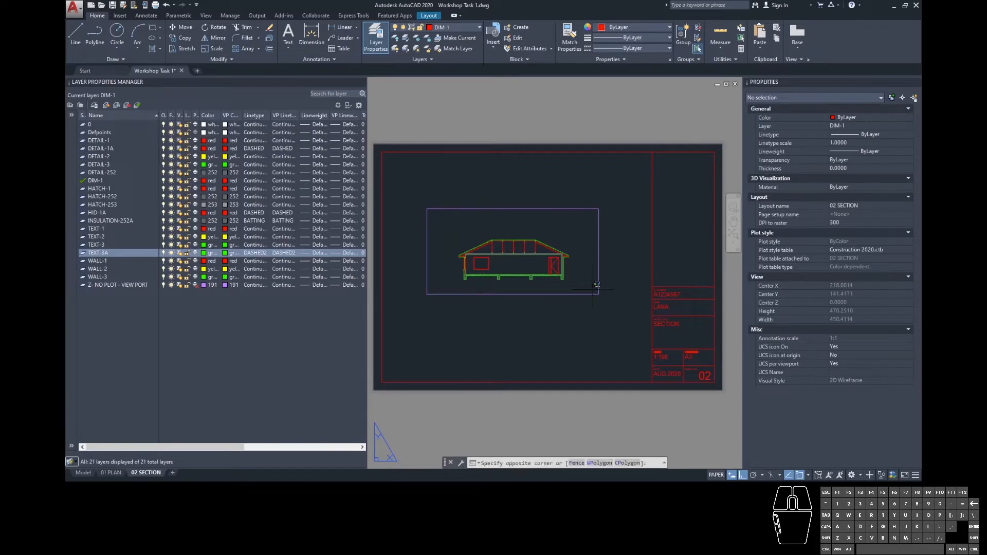
click(596, 279)
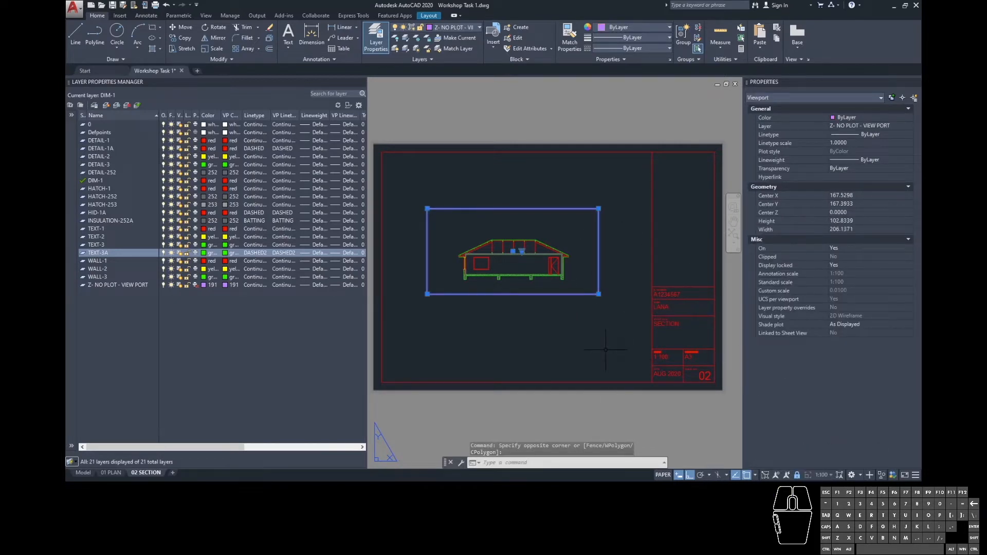
key(Escape)
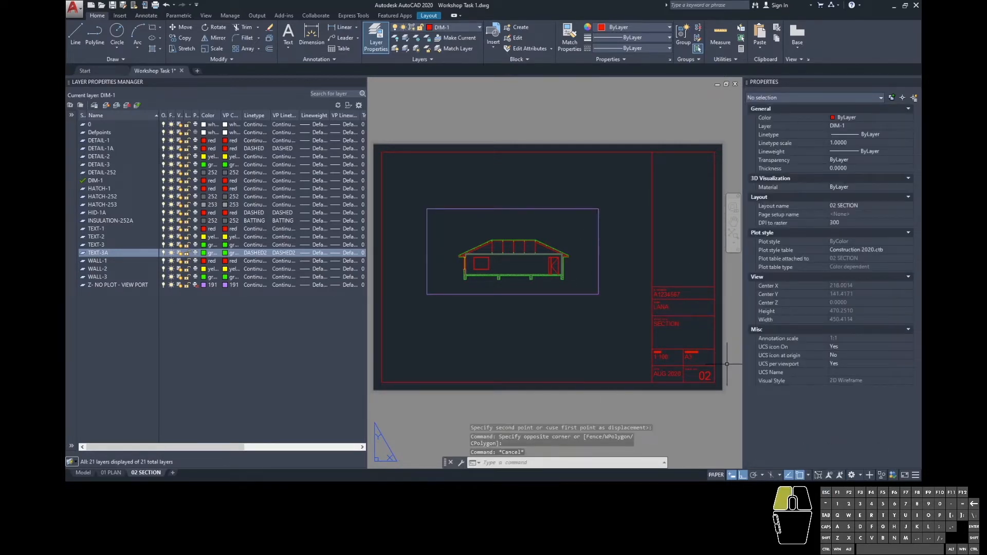
- Undo the section viewport's move and the stretching of its upper and lower edges
key(ctrl+z)
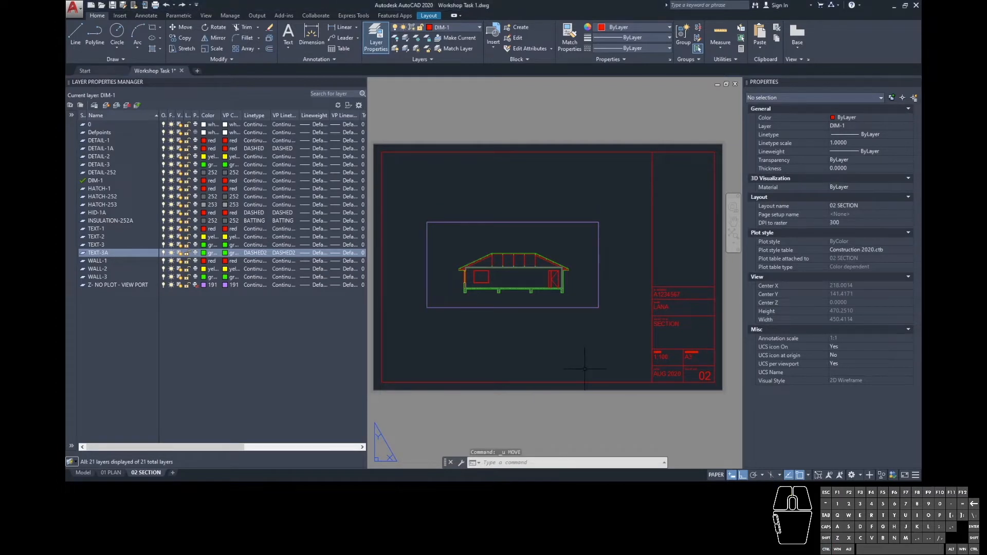
key(ctrl+z)
key(ctrl+z)
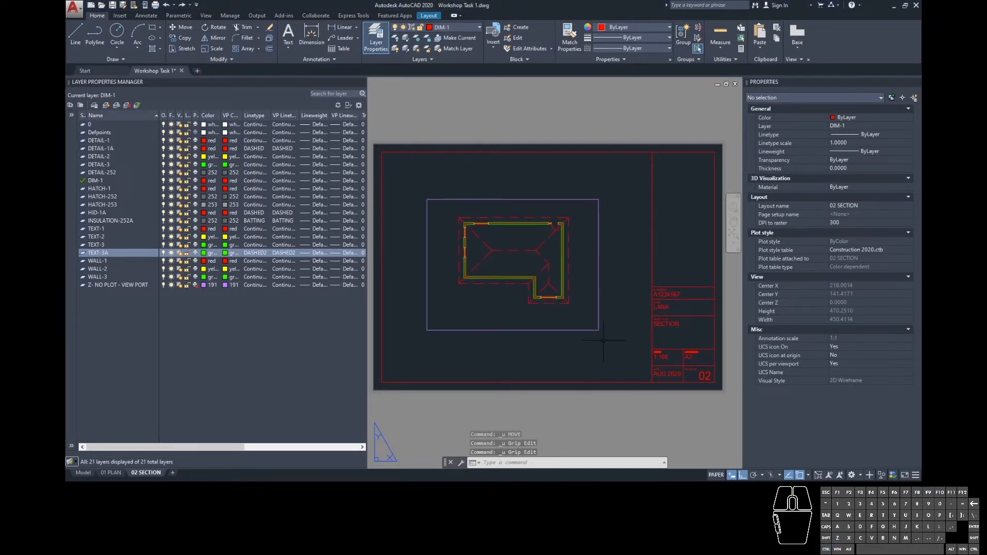
- Unlock the 02 SECTION viewport, pan its model view down to bring in the building section, relock it, and return to paper space
double_click(592, 317)
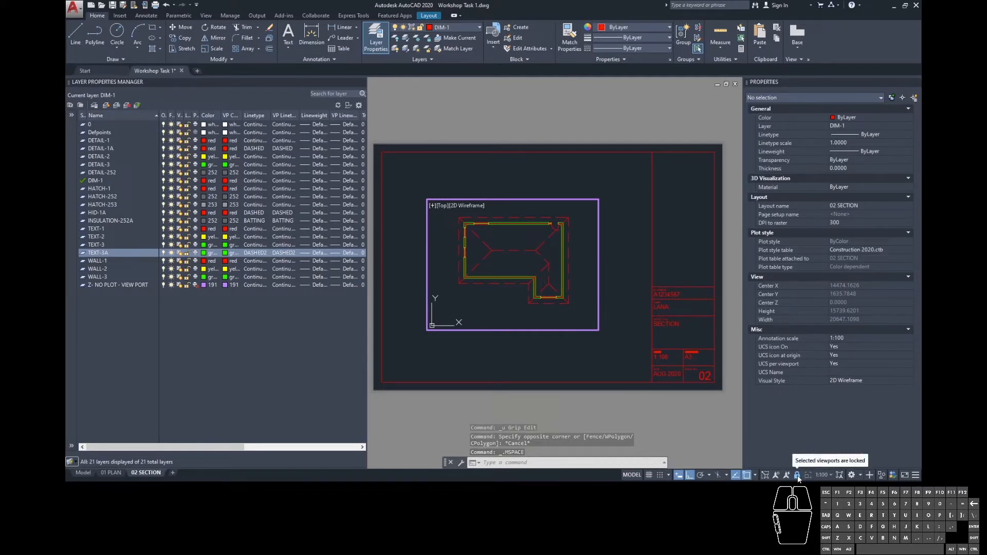
scroll(564, 298, down, 3)
scroll(564, 297, up, 3)
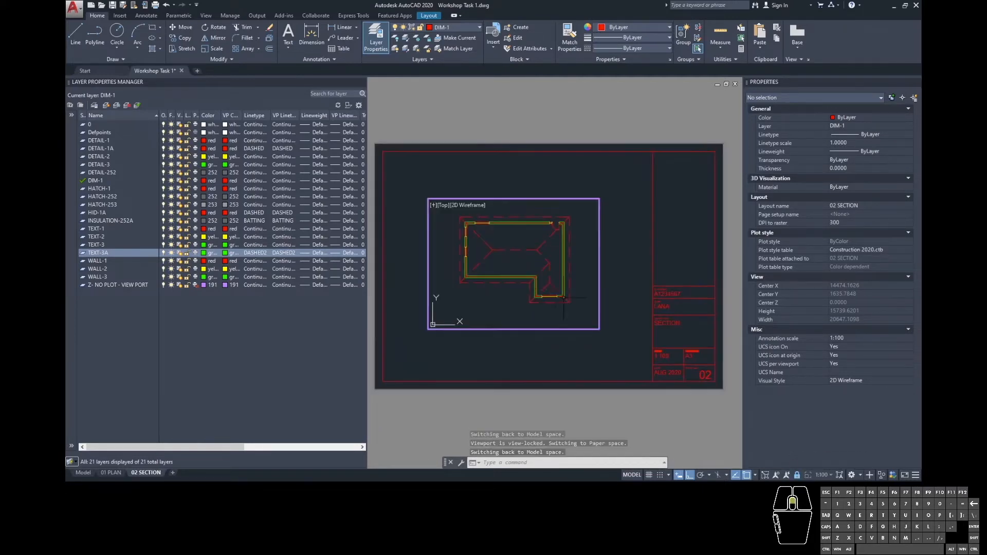
click(798, 476)
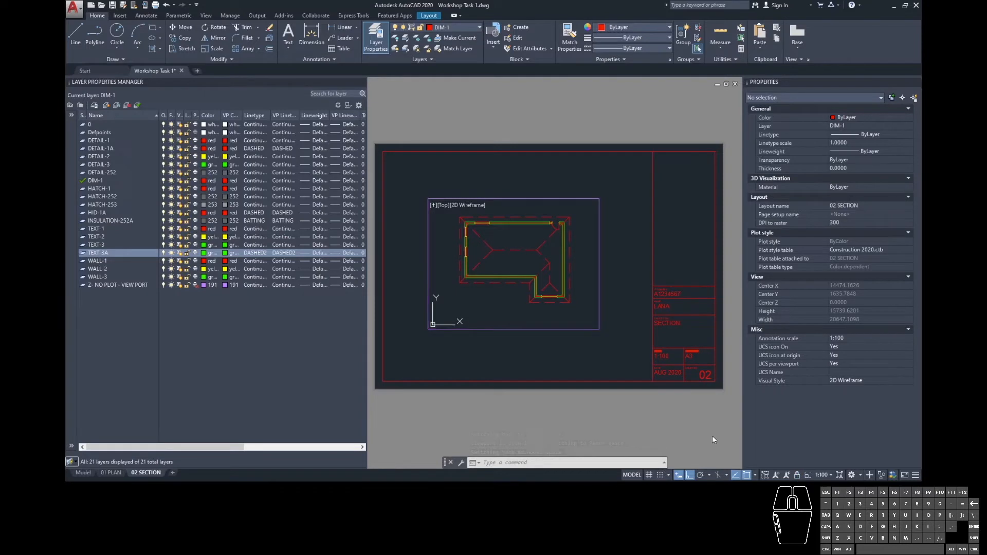
middle_drag(585, 256, 589, 348)
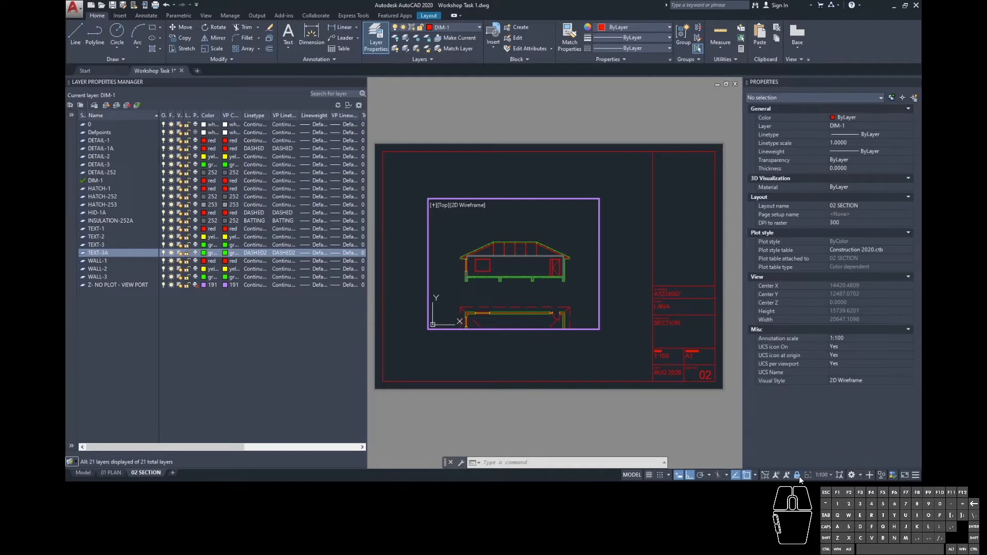
double_click(627, 326)
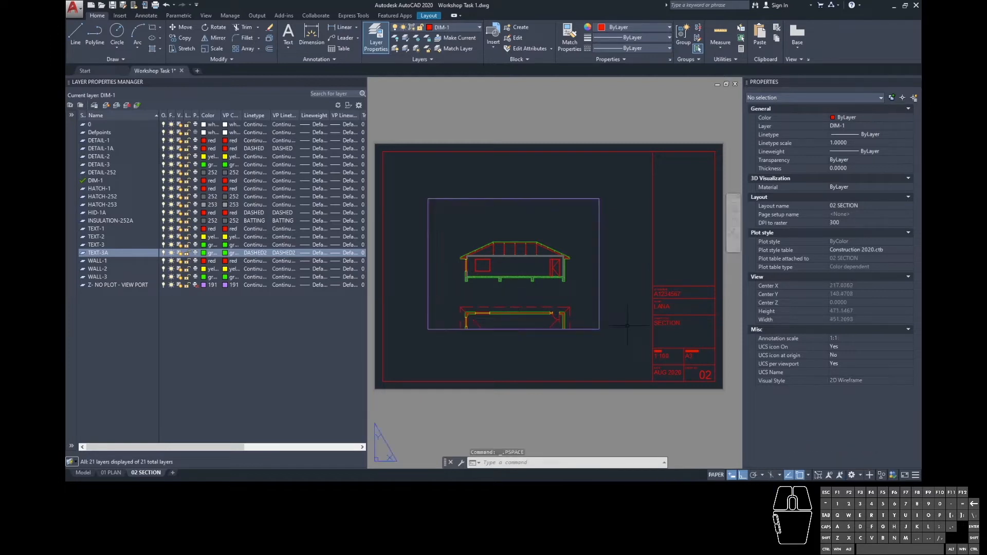
- Raise the viewport's lower edge to just below the building section, cutting off the floor plan, for a size of about 206 by 118
click(604, 328)
click(600, 325)
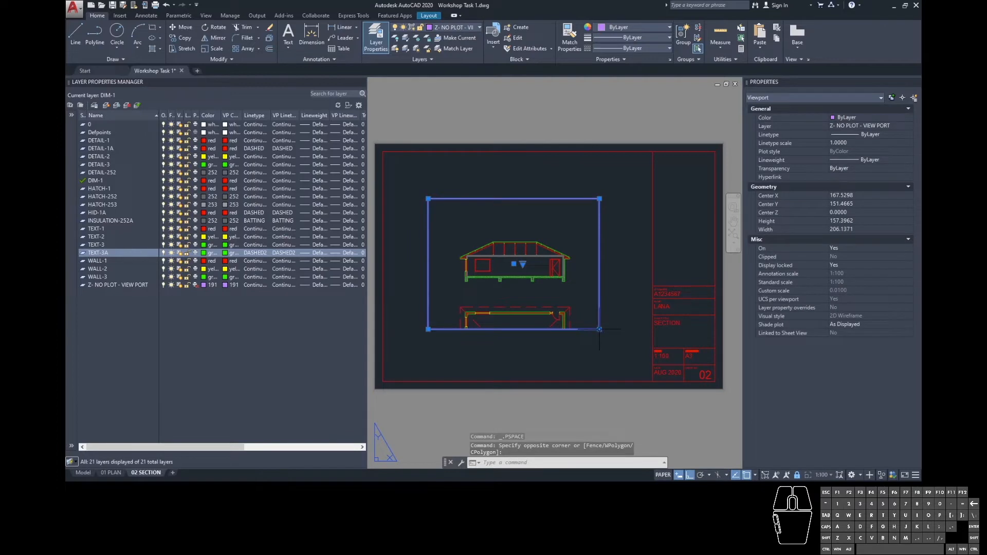
click(599, 329)
click(607, 296)
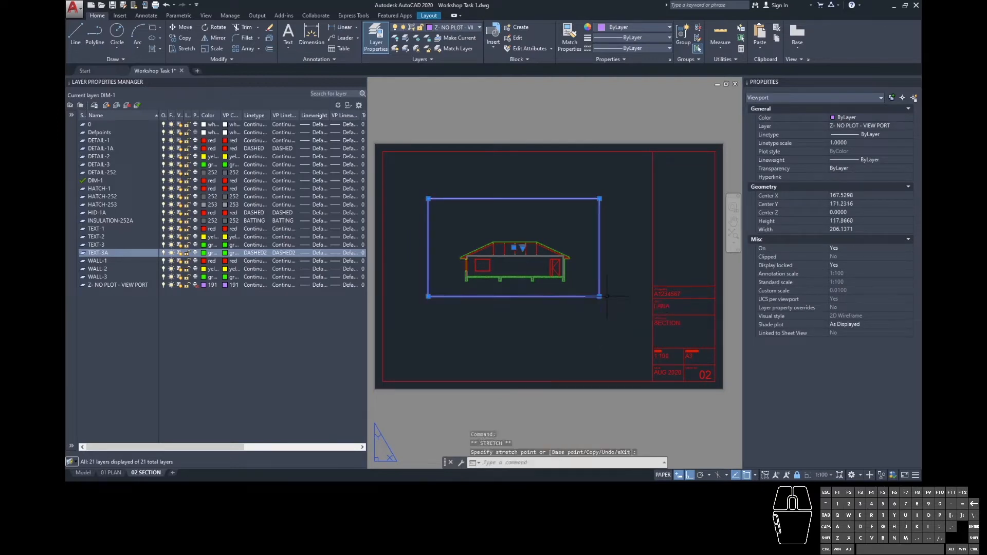
click(588, 329)
key(Escape)
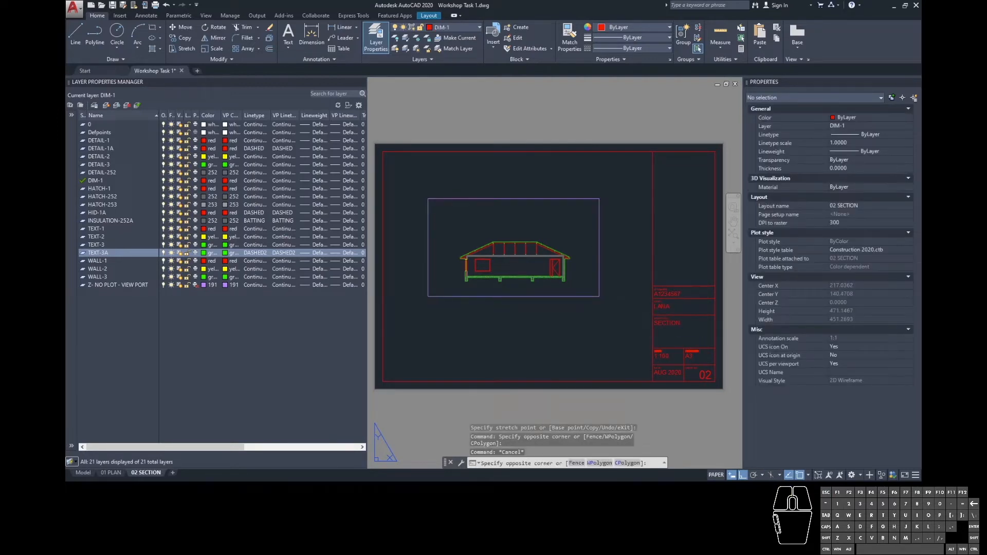
- Lower the viewport's upper edge closer to the roof of the building section, keeping the width unchanged
click(612, 218)
click(591, 210)
click(600, 198)
key(Escape)
key(Escape)
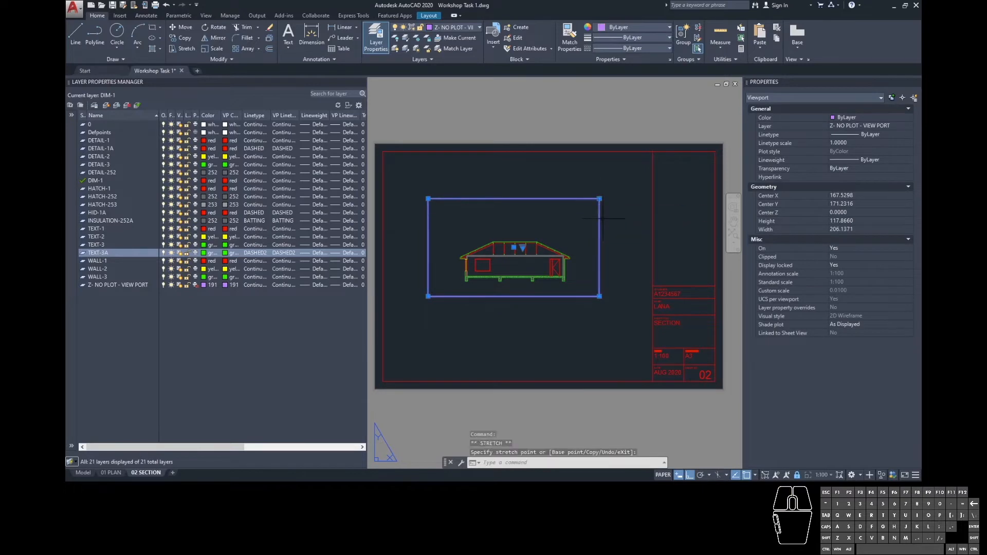
click(595, 274)
click(586, 257)
click(599, 199)
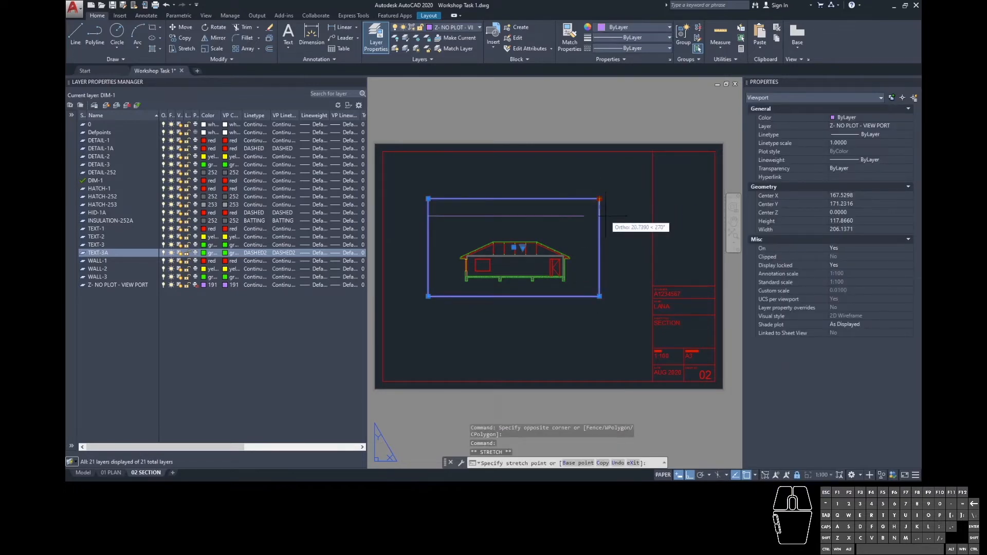
key(Escape)
key(Escape)
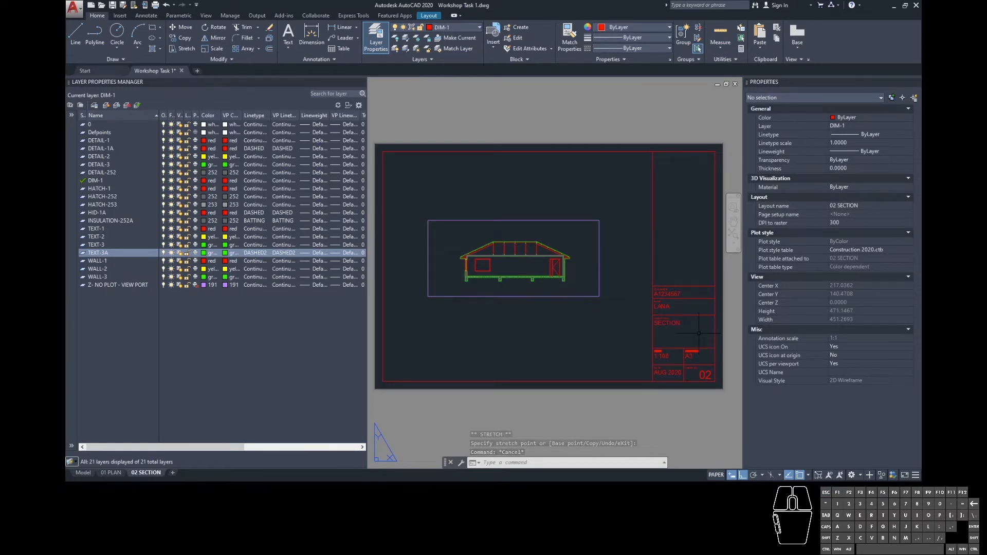
- On the 01 PLAN sheet, copy the upper detail marker with its leader, the drawing title and scale, room label, and door and window labels to the clipboard
middle_drag(699, 333, 693, 360)
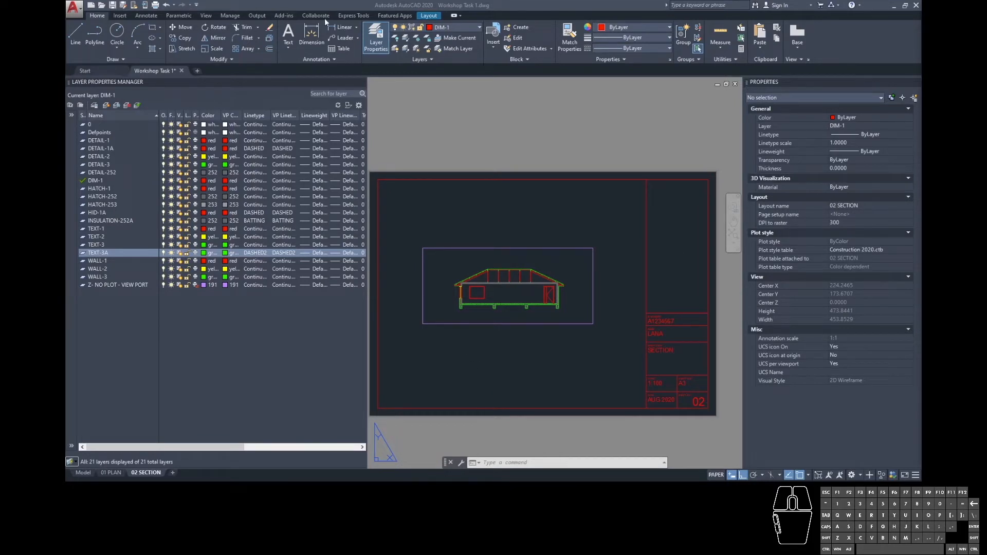
click(144, 14)
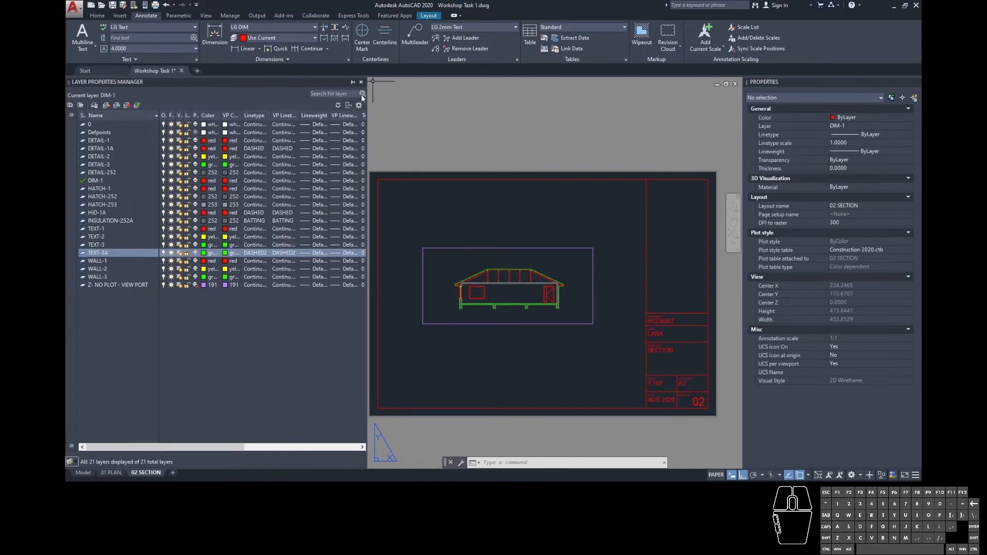
click(111, 472)
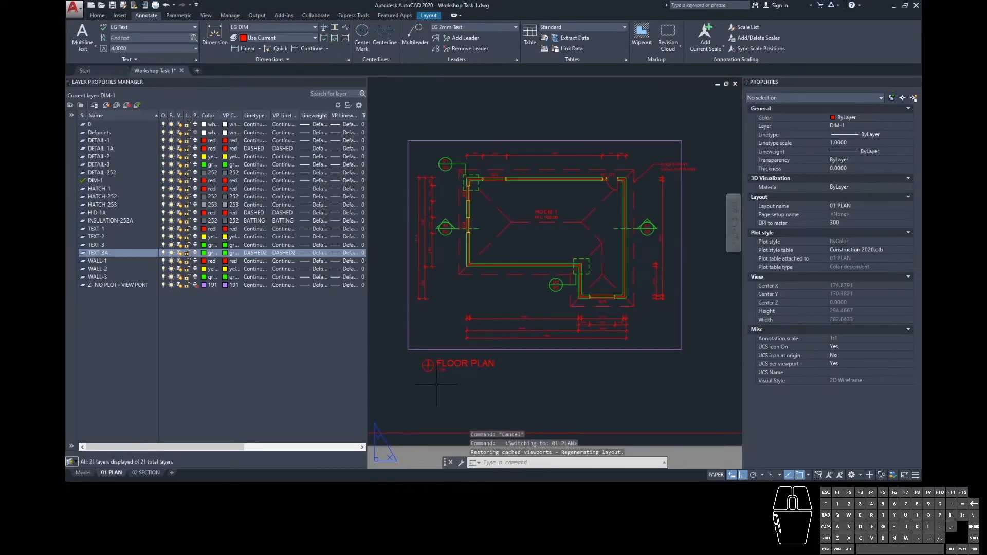
click(454, 176)
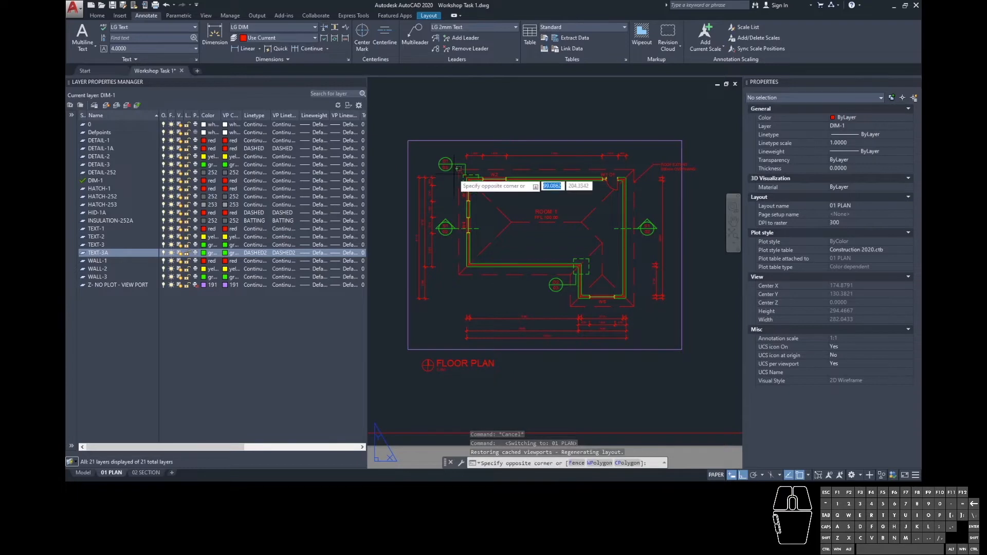
click(442, 161)
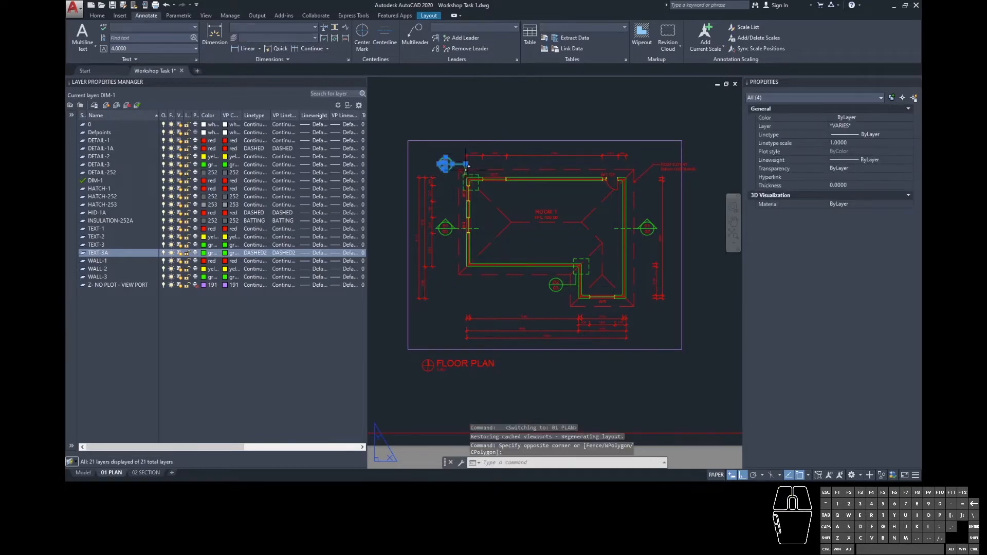
click(468, 166)
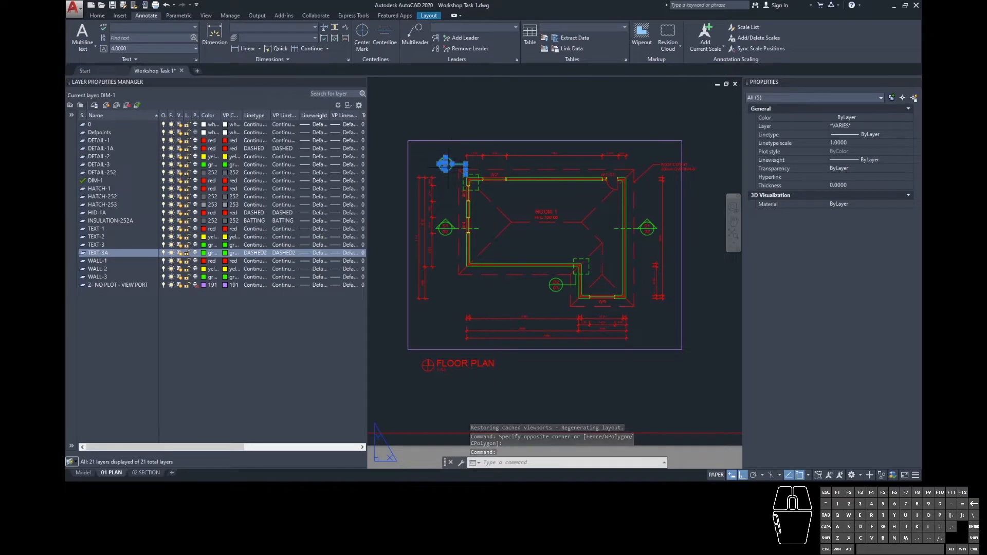
click(453, 380)
click(446, 354)
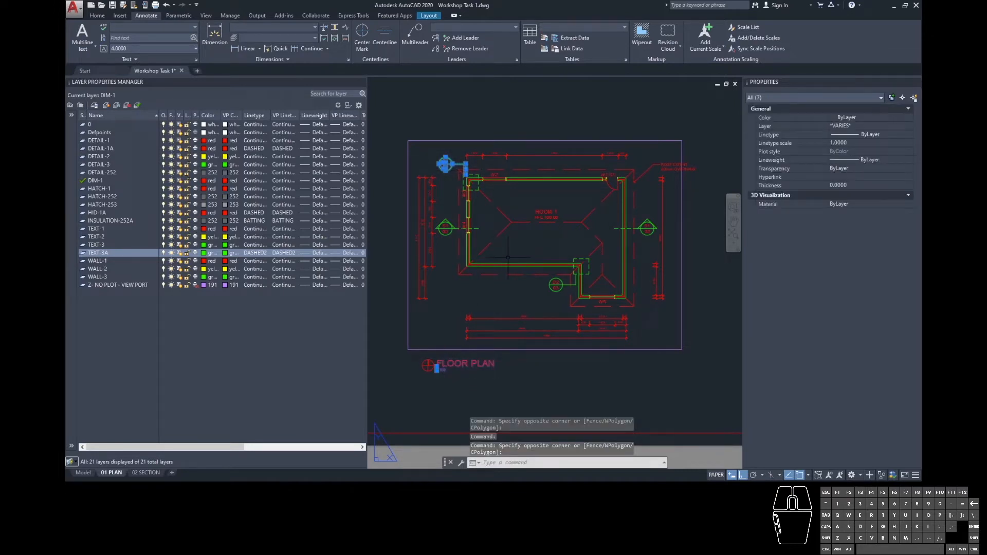
click(560, 220)
click(553, 200)
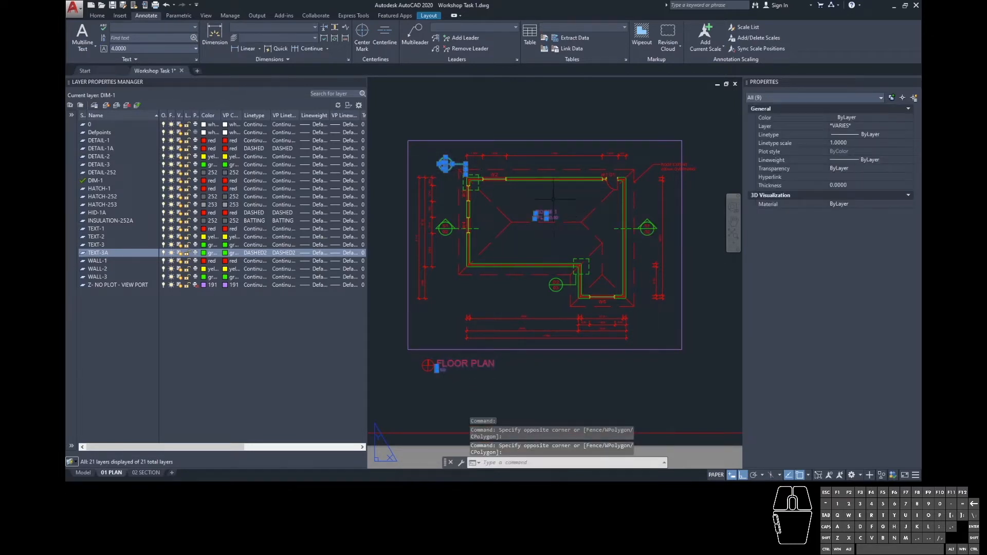
click(614, 170)
click(476, 178)
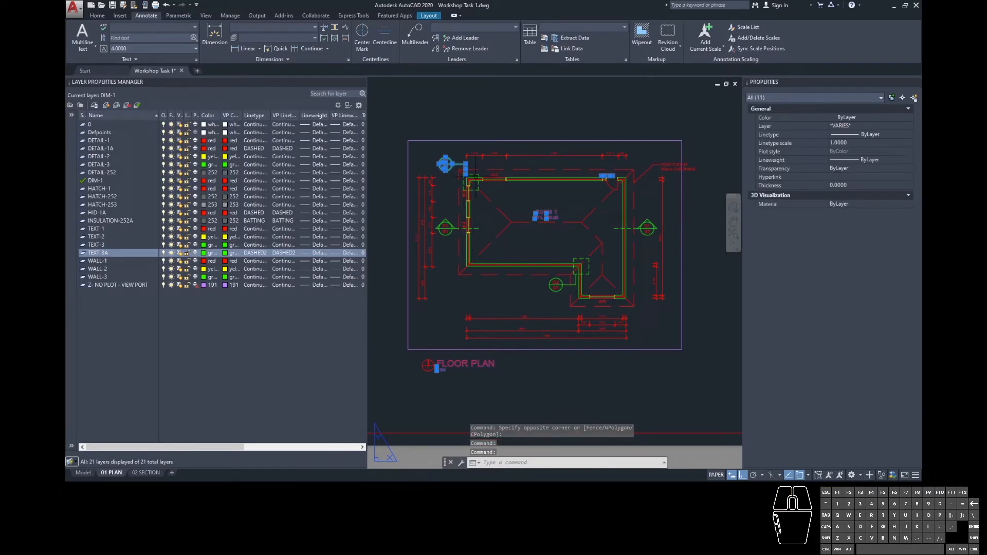
click(494, 175)
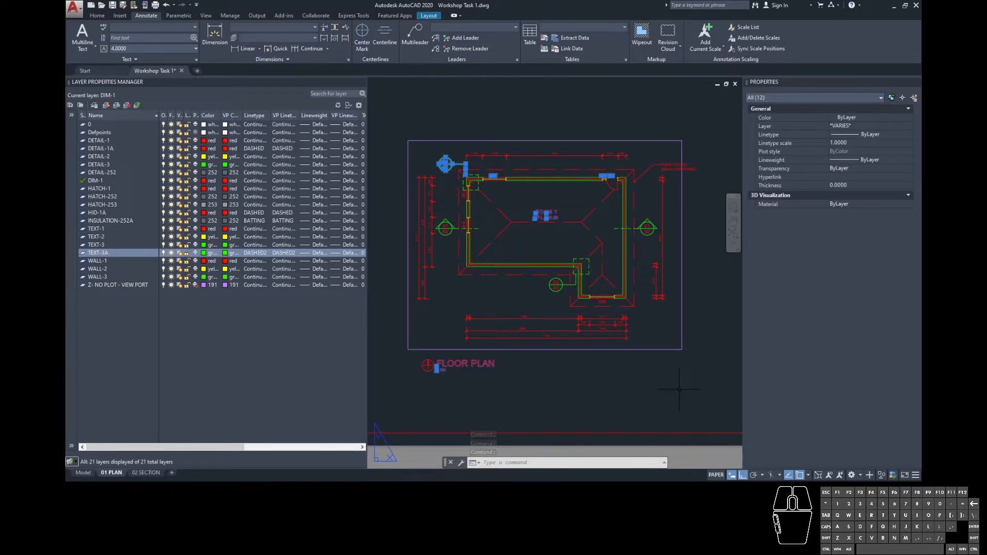
click(93, 15)
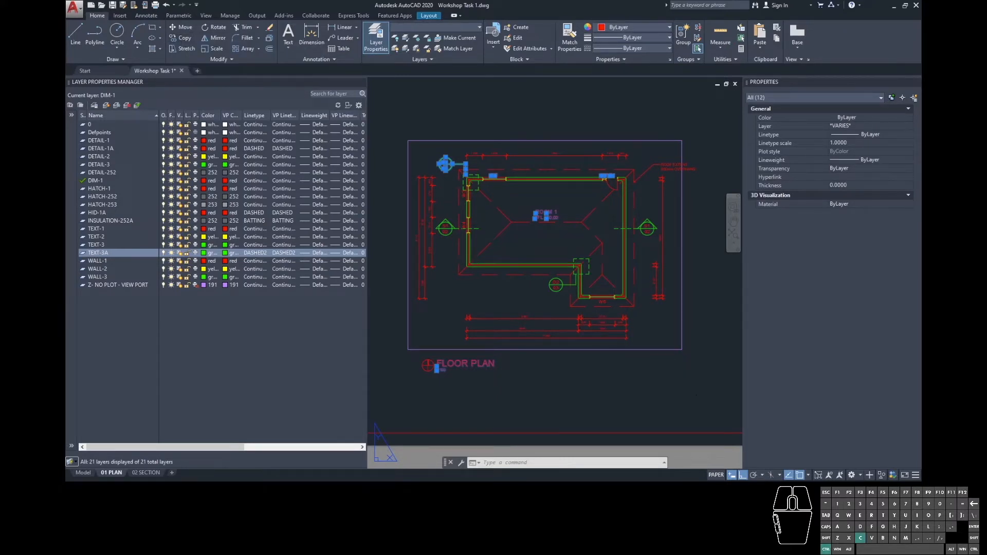
key(ctrl+c)
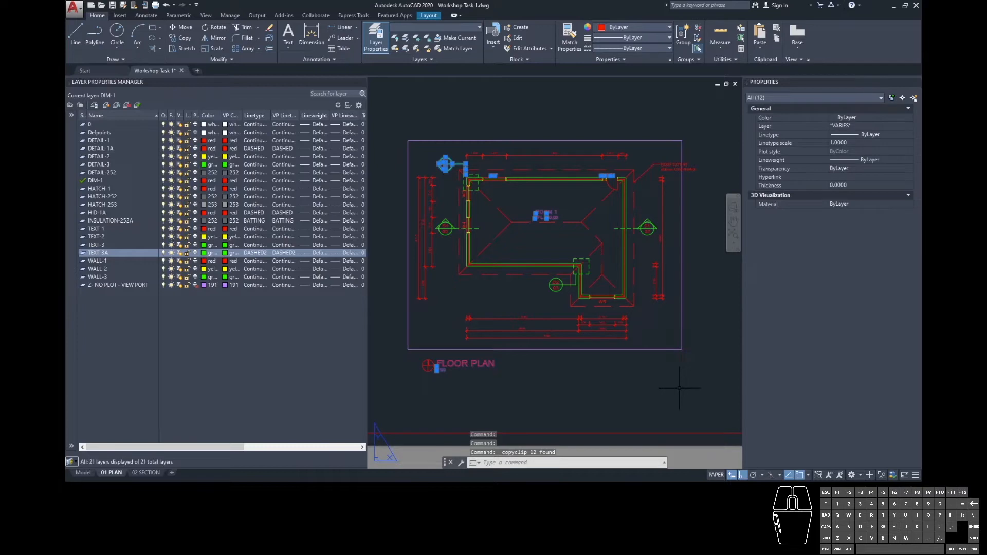
- Paste the copied plan annotations onto the 02 SECTION sheet, with the drawing title just below the viewport
click(149, 473)
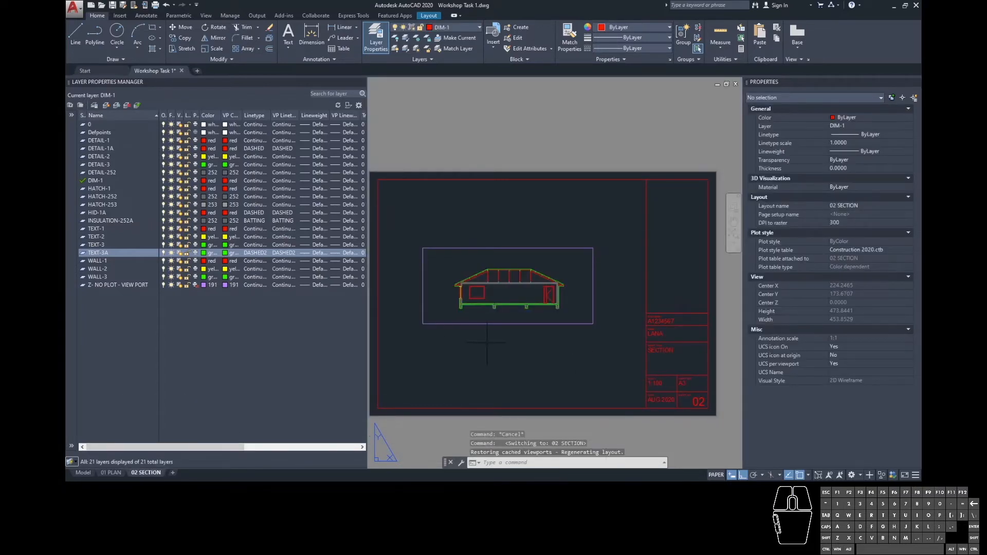
key(ctrl+v)
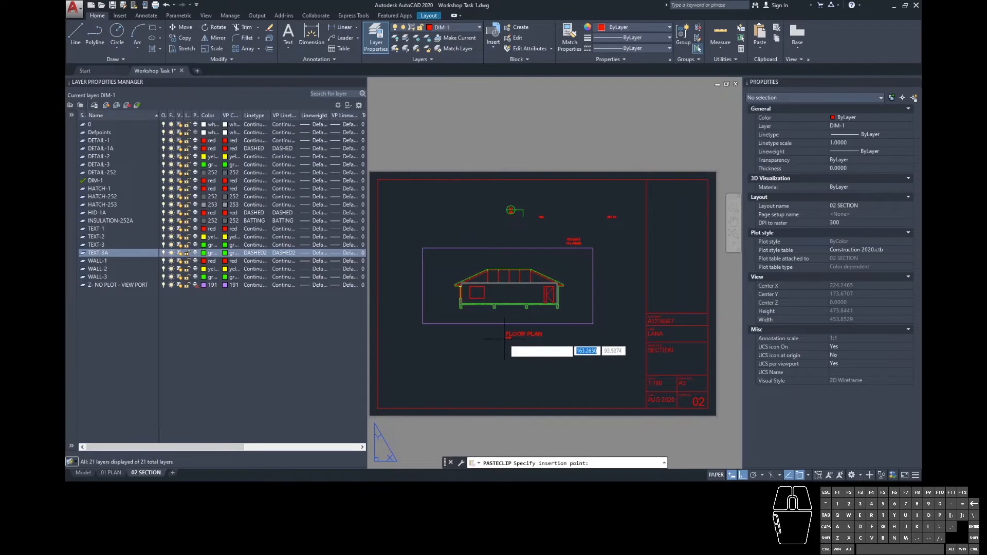
click(445, 354)
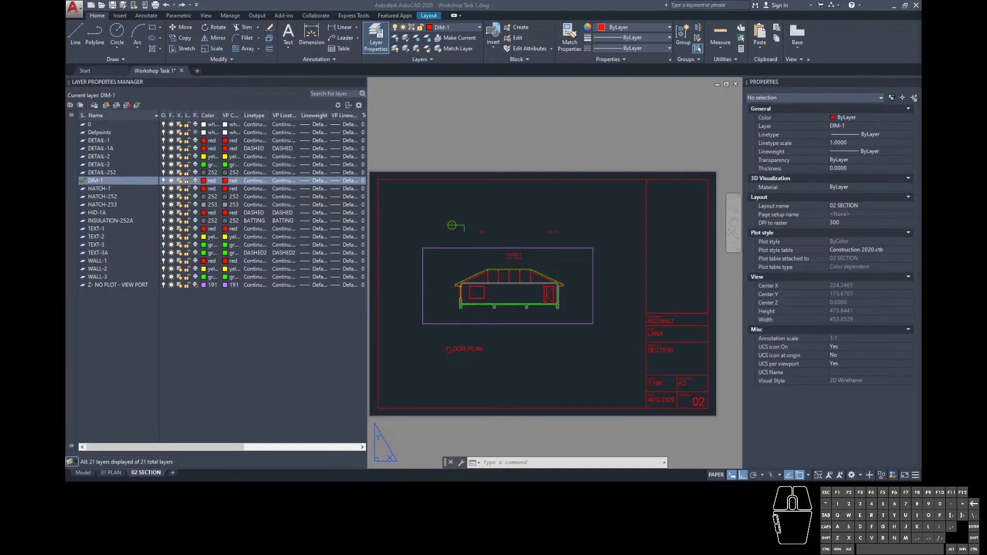
- Check the annotated section against the hand-drawn reference image Week 2 - Section-1.jpg
scroll(468, 301, up, 4)
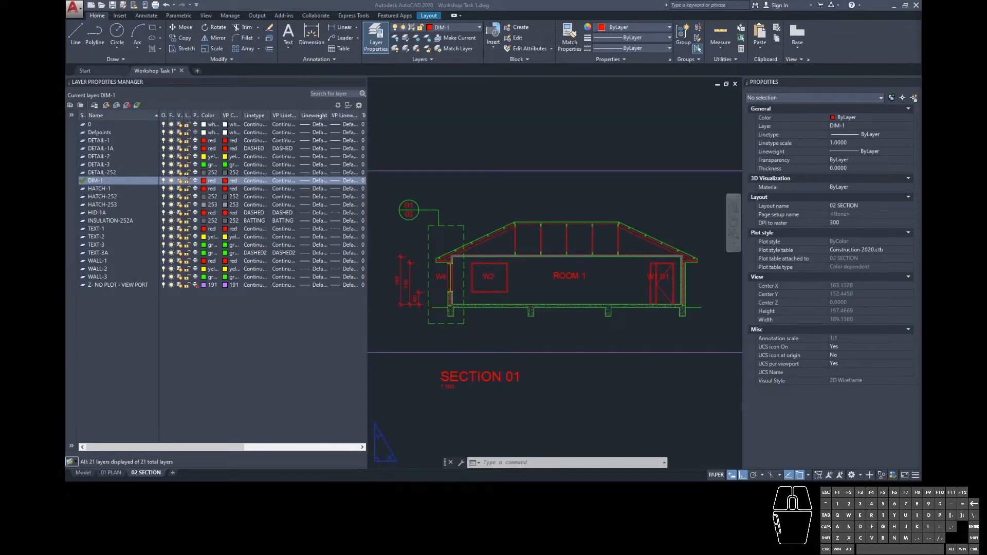
drag(921, 59, 560, 60)
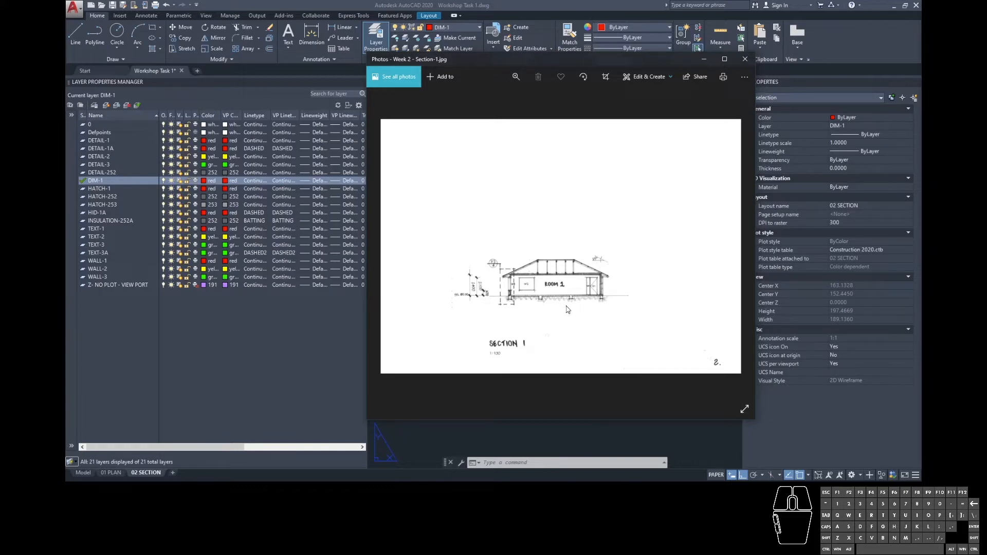
drag(597, 59, 986, 88)
click(556, 336)
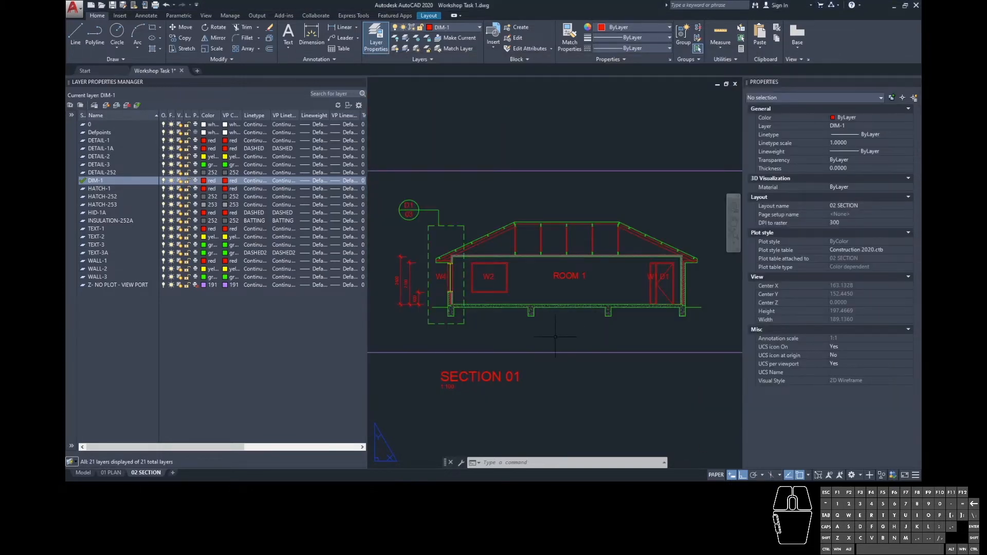
- Copy the W2 window label to the lower end of the 2400 height dimension beside the section
click(487, 278)
text(c)
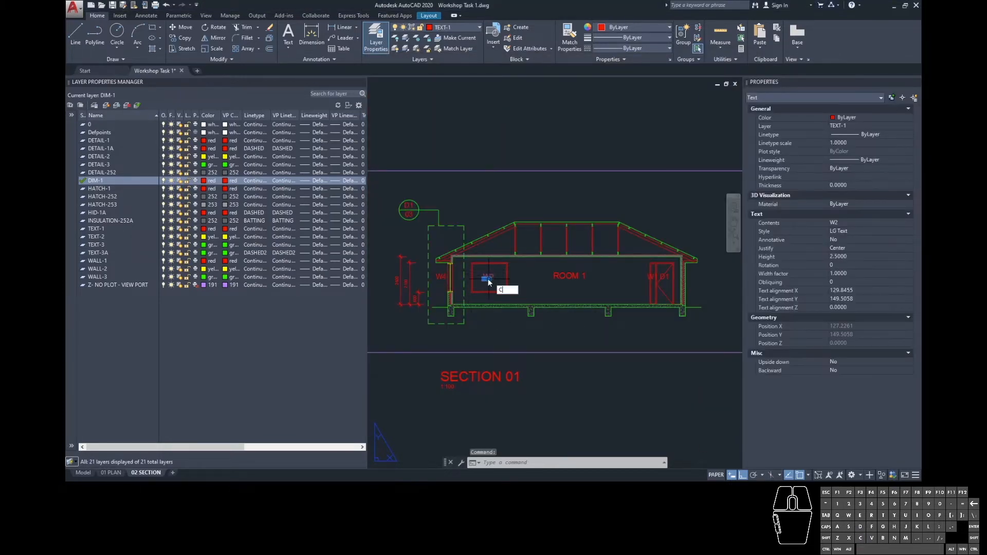
text(o)
key(Return)
scroll(489, 280, up, 6)
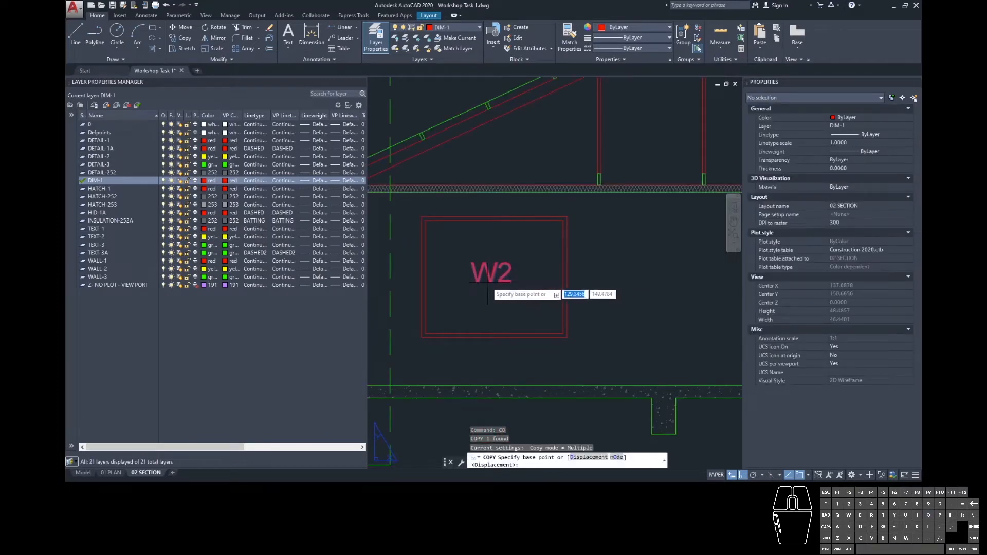
click(471, 282)
scroll(681, 226, down, 8)
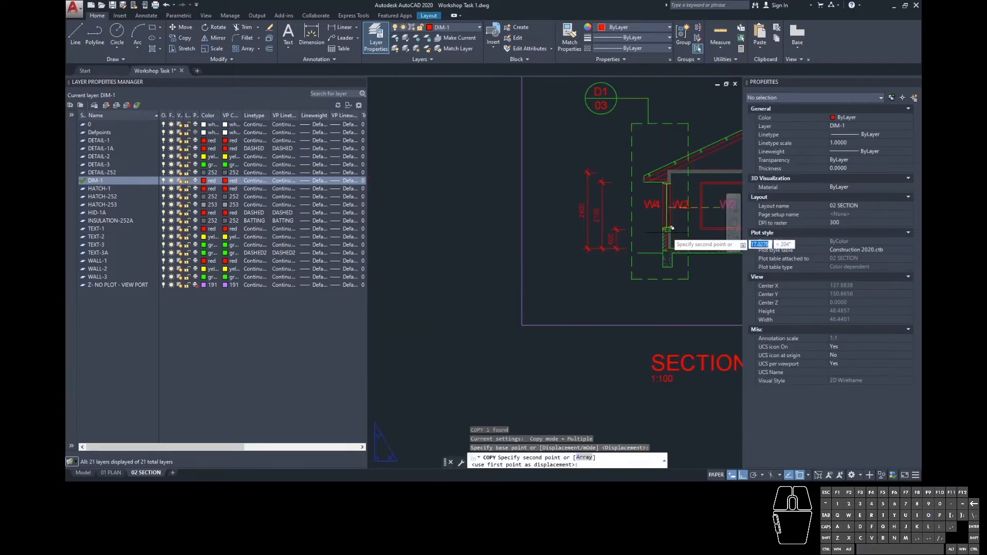
scroll(680, 226, up, 6)
click(524, 263)
key(Escape)
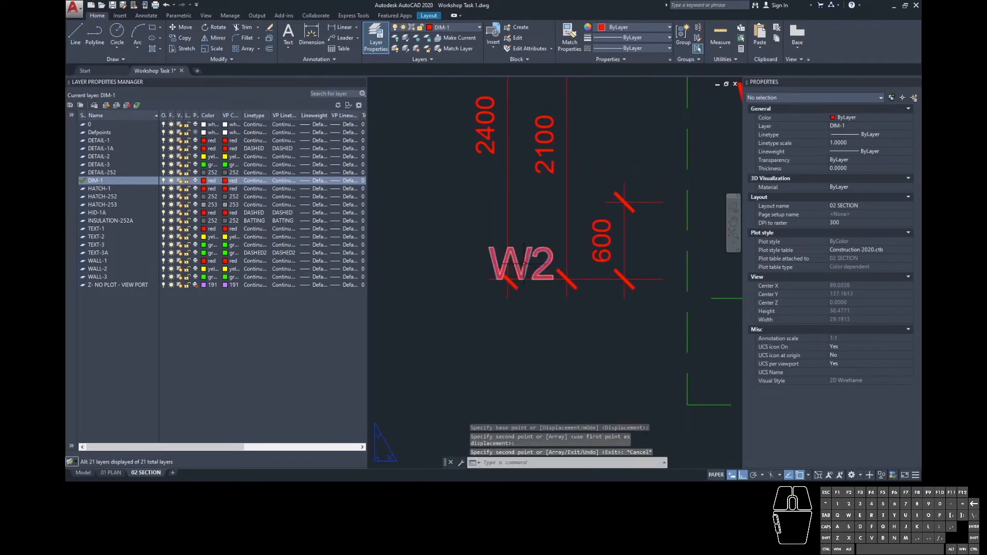
- Move the copied W2 label just outside the lower end of the 2400 height dimension
click(523, 263)
text(m)
key(space)
click(546, 330)
click(481, 332)
key(Escape)
- Change the text of the moved W2 label to FFL 100.00
double_click(477, 264)
text(FFL 110)
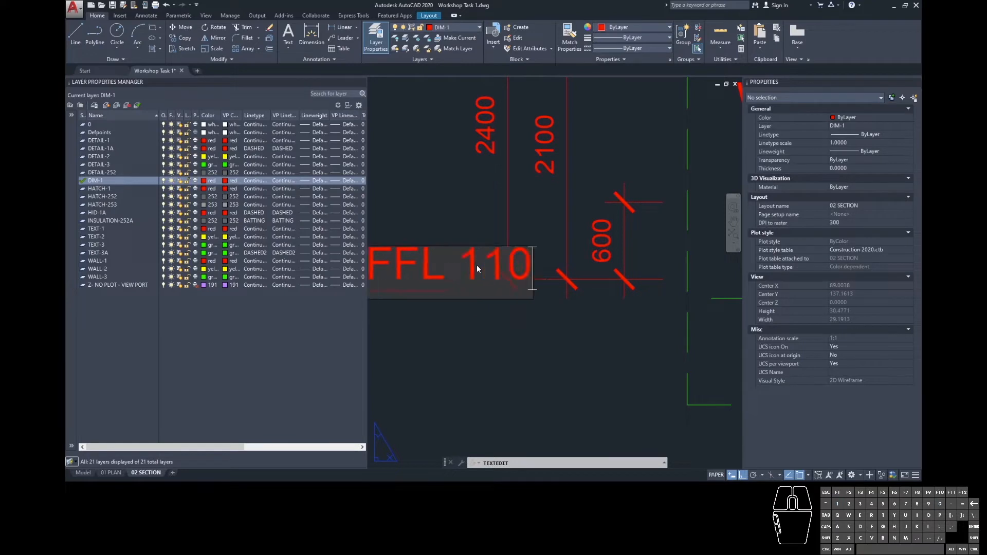
key(BackSpace)
key(BackSpace)
text(00.00)
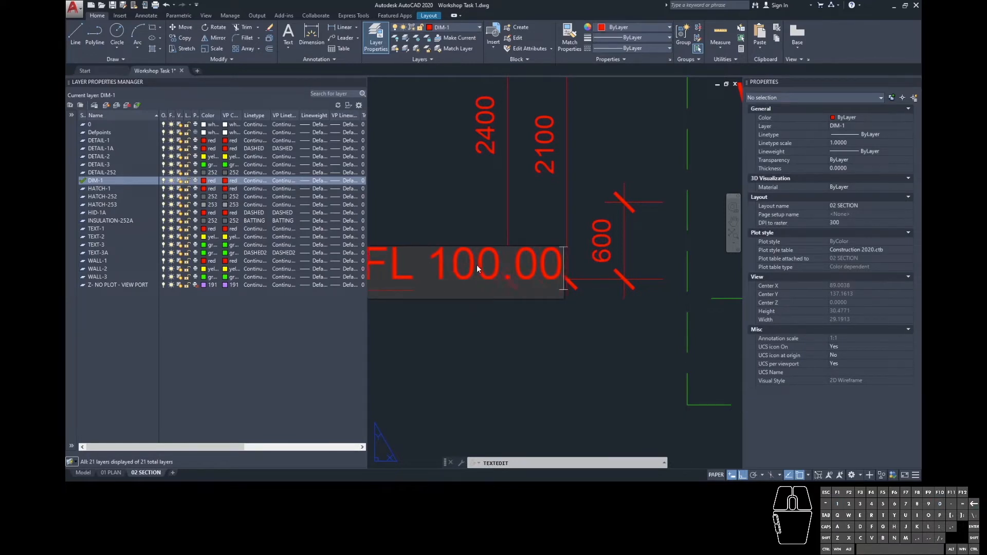
key(Return)
key(Return)
- Reposition the FFL 100.00 label clear of the 2400 dimension, beside its lower tick at floor level
click(499, 311)
click(500, 315)
click(498, 351)
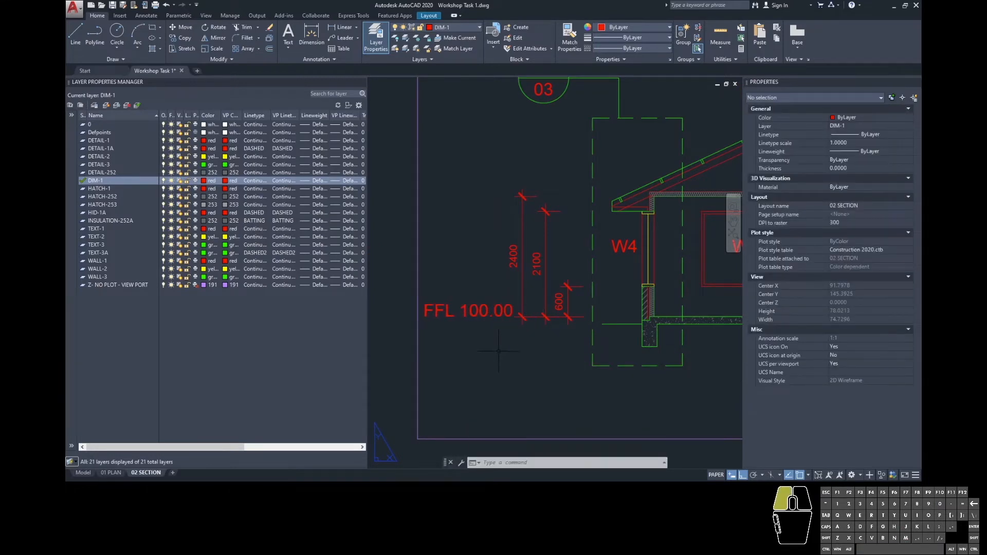
scroll(556, 350, down, 6)
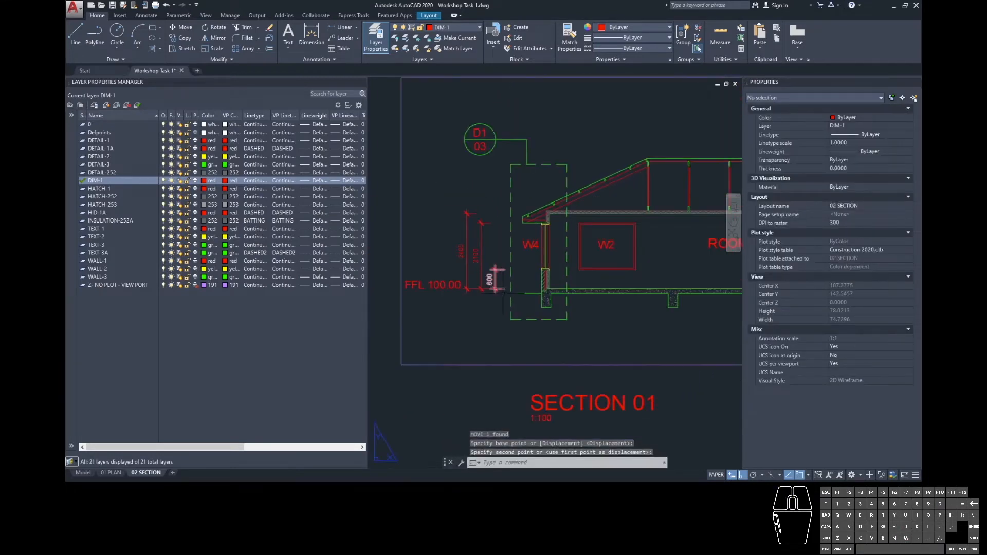
middle_drag(545, 309, 550, 296)
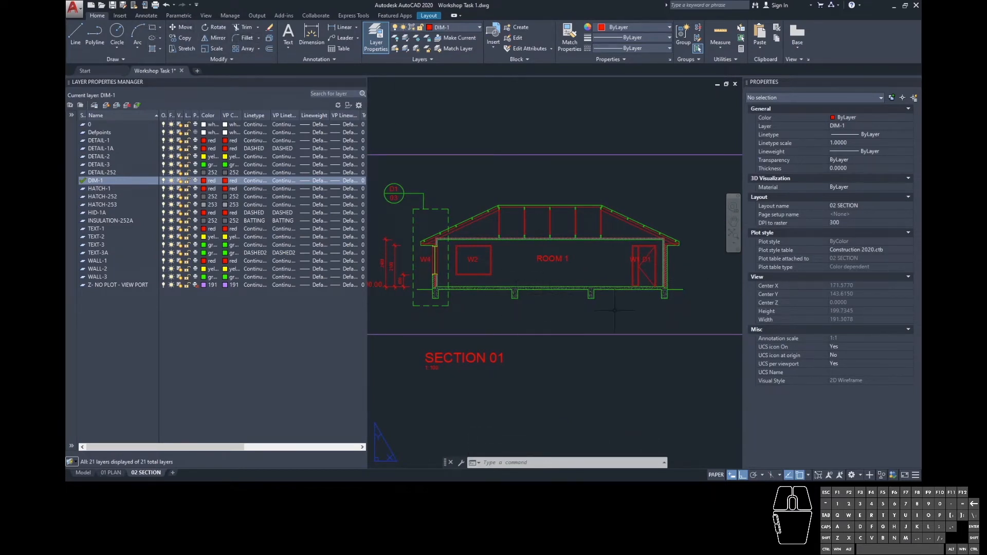
- In model space, draw a three-sided line outline below the section's slab, joining both ends of the ground line
click(82, 28)
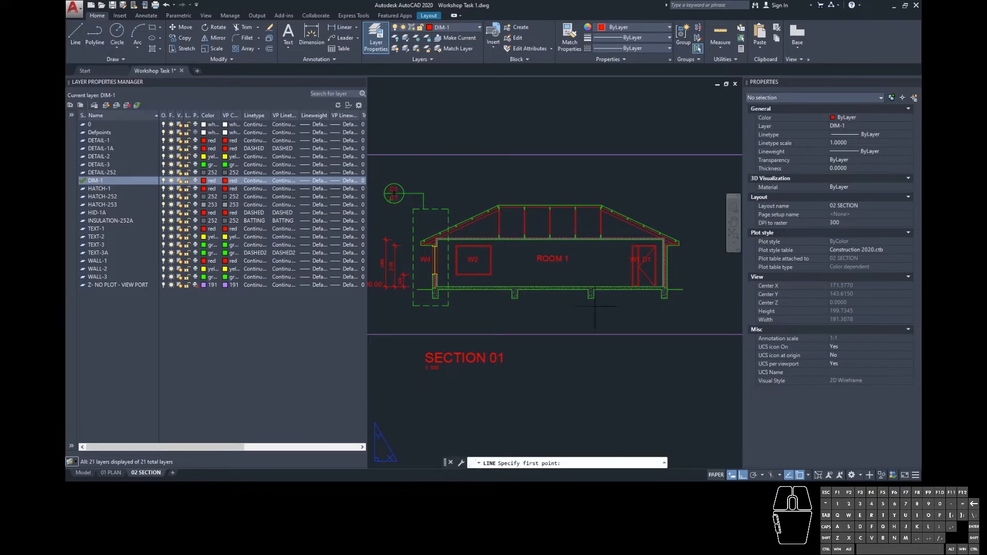
key(Escape)
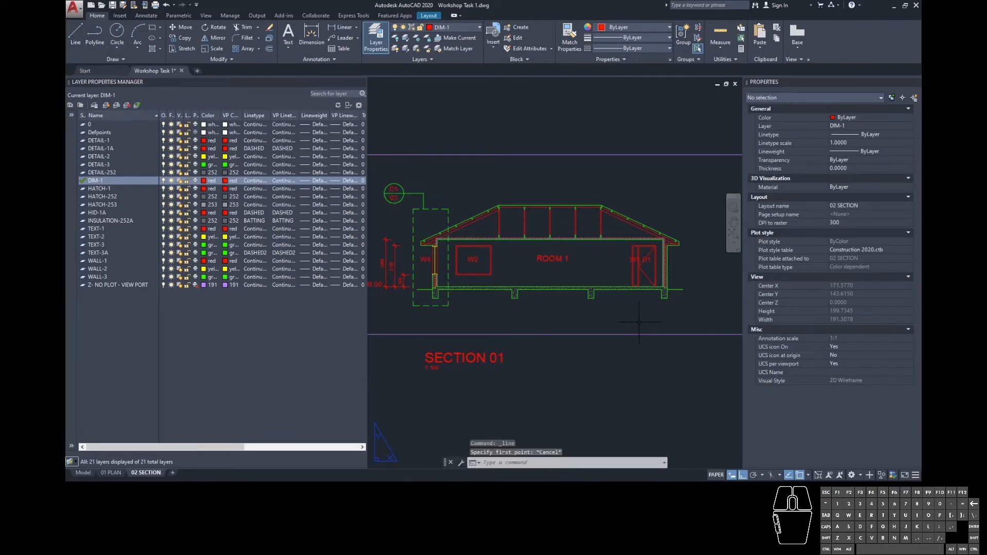
click(84, 473)
middle_drag(540, 303, 540, 288)
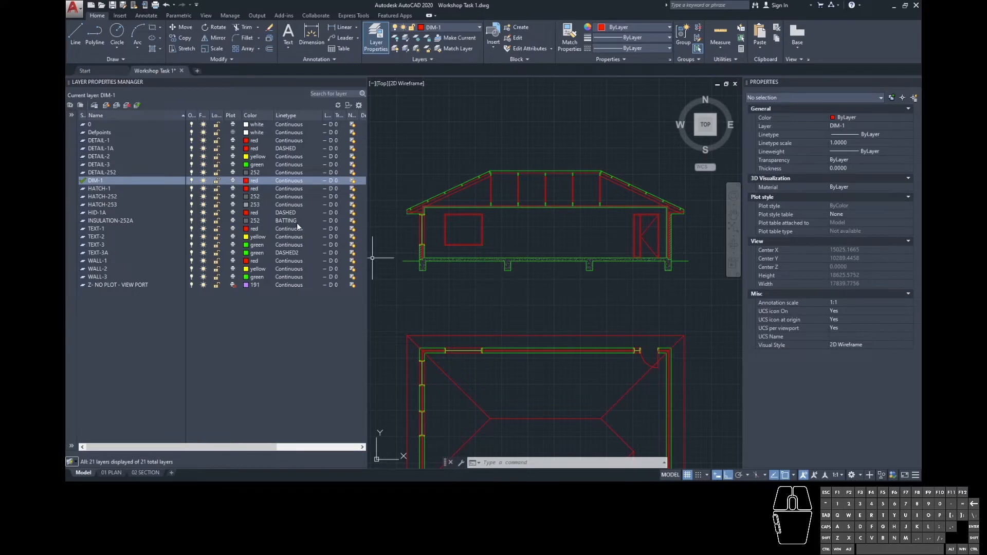
click(81, 35)
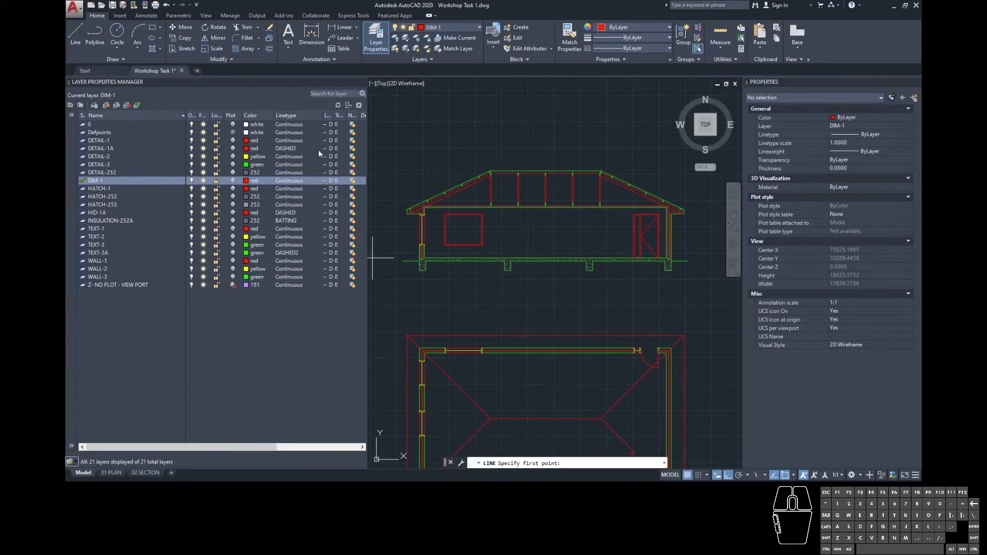
click(687, 261)
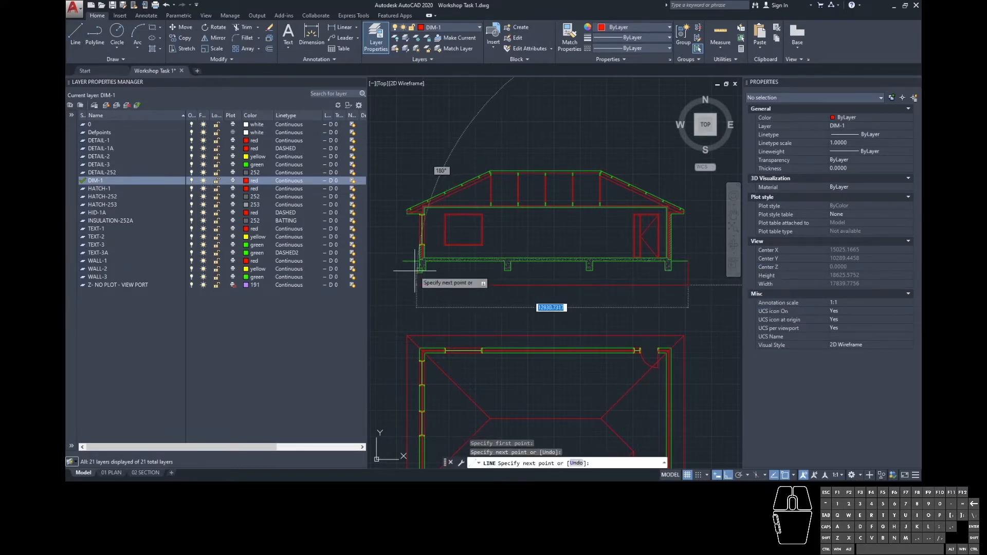
click(403, 261)
click(403, 285)
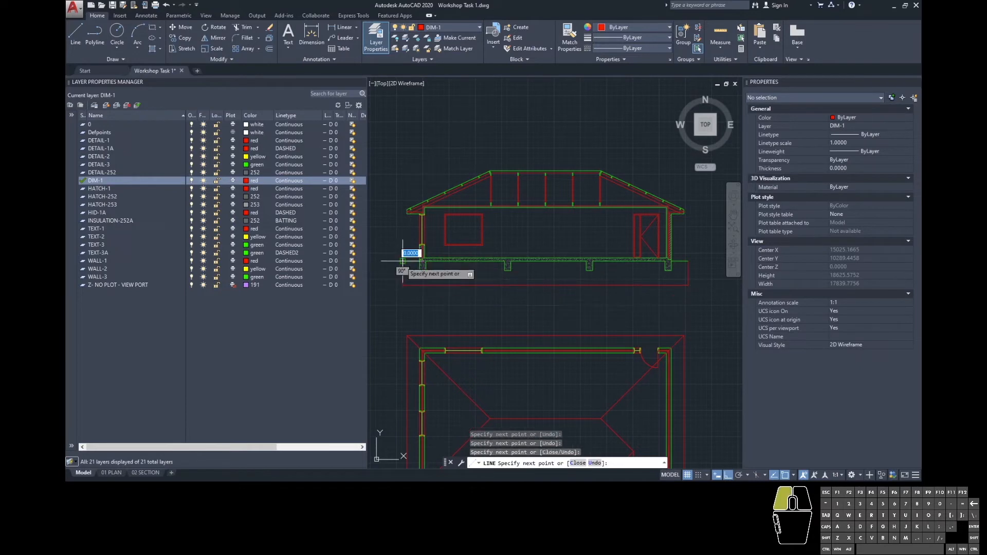
key(Return)
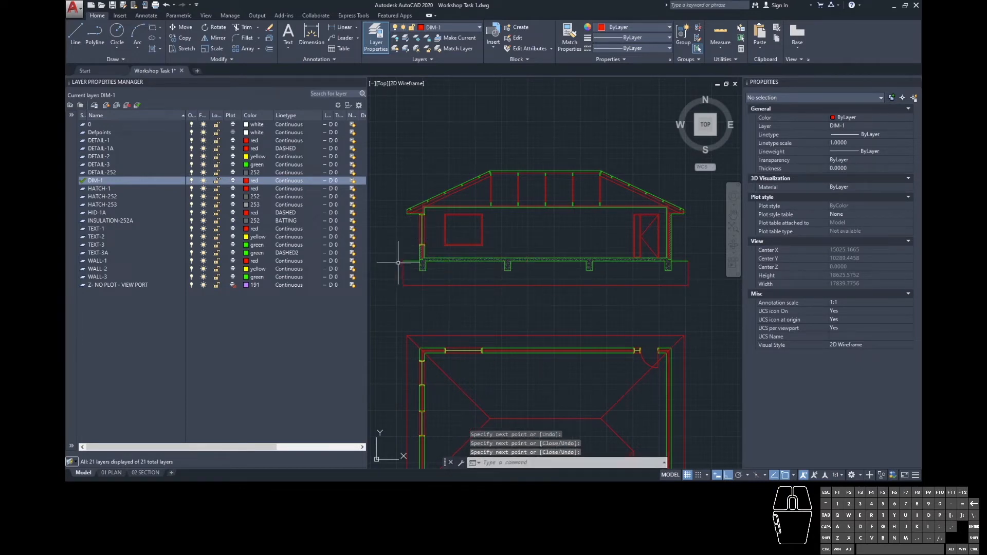
- Hatch the enclosed ground area beneath the slab with the EARTH pattern
click(151, 49)
click(475, 280)
click(269, 51)
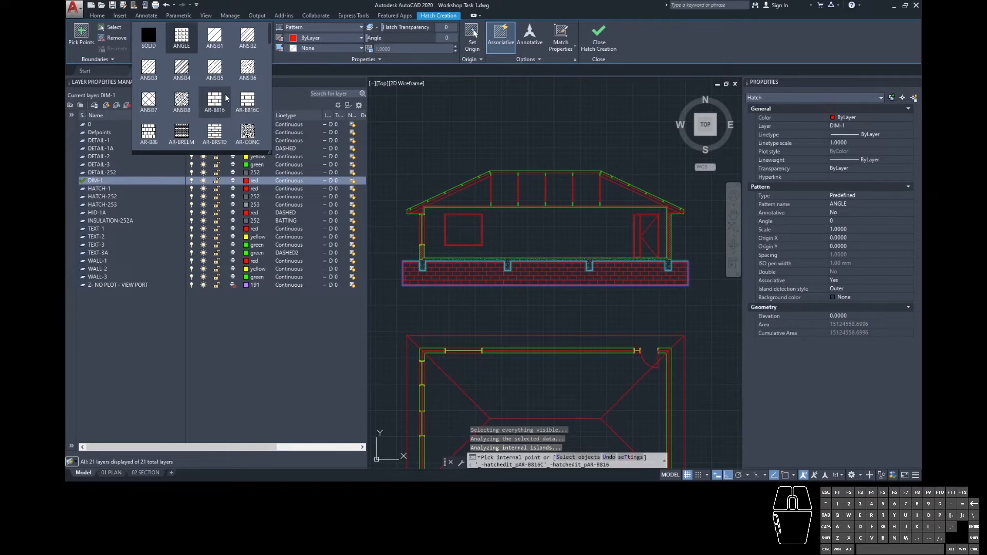
scroll(227, 98, down, 1)
scroll(224, 108, down, 3)
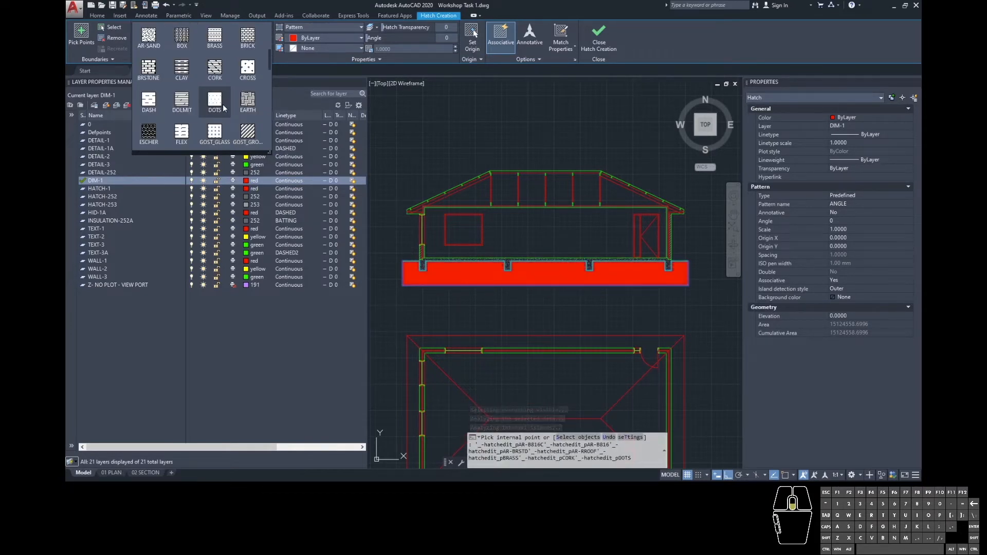
key(Escape)
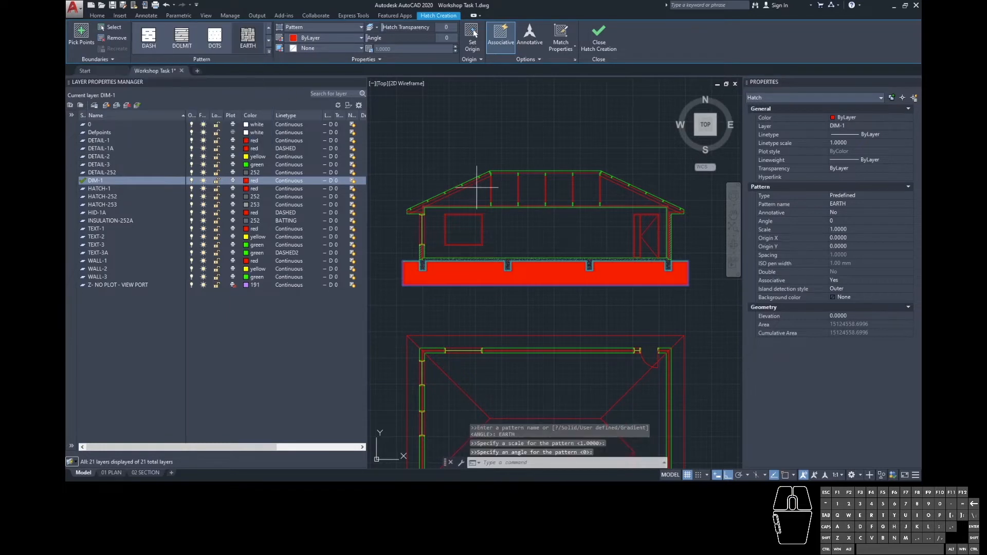
- Try larger scales for the ground hatch up to 30 and set its angle to 45
click(400, 49)
text(10)
key(Return)
text(20)
key(Return)
text(32)
key(BackSpace)
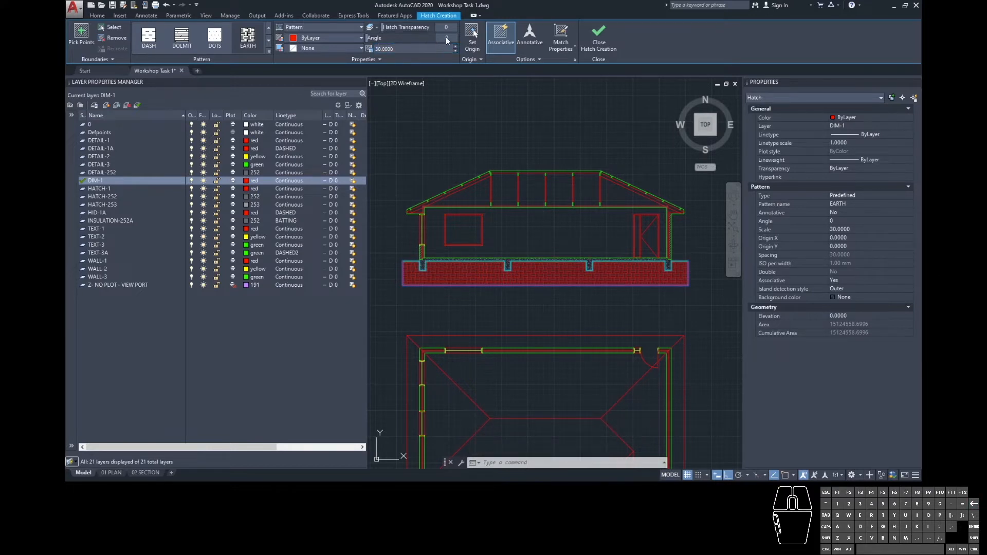
text(45)
key(Return)
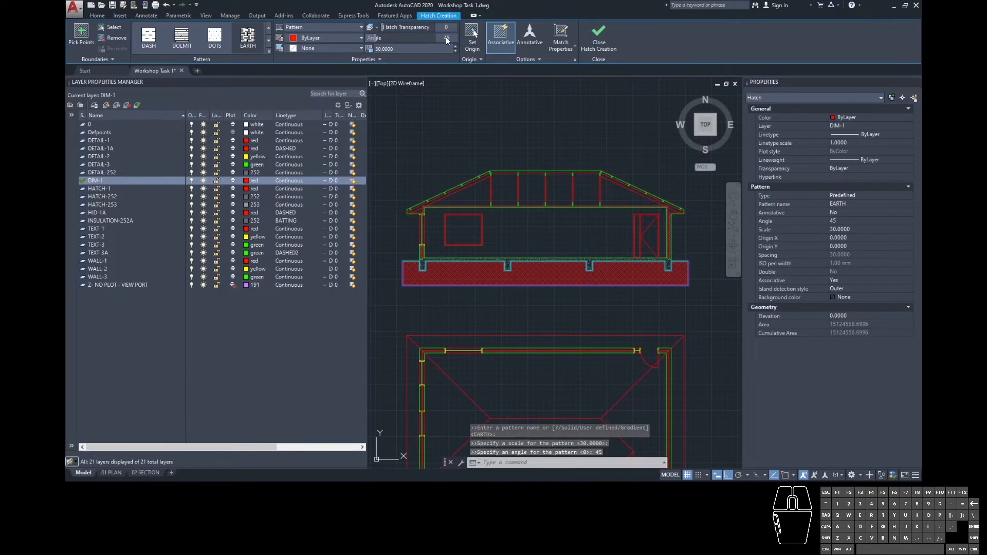
- Increase the ground hatch's scale to 50 and finish the hatch
click(428, 50)
text(45)
key(BackSpace)
click(428, 50)
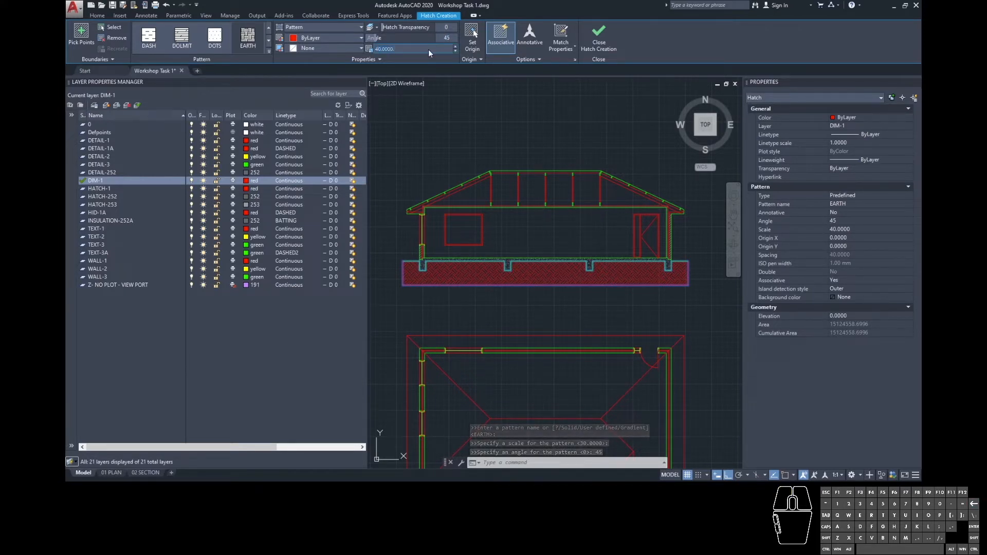
text(50)
key(Return)
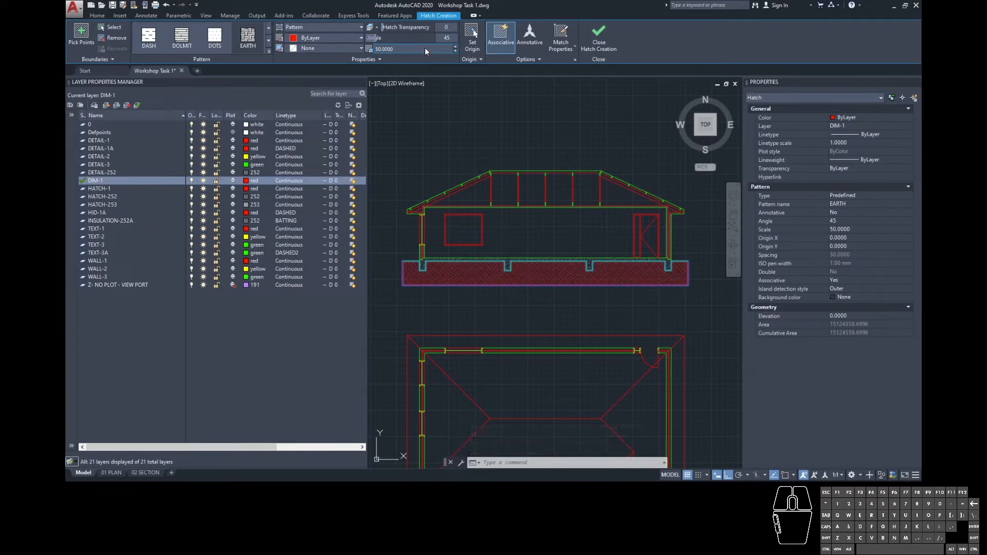
key(Escape)
key(Escape)
- Erase the temporary side and bottom boundary lines around the ground hatch
click(689, 276)
key(Delete)
click(673, 285)
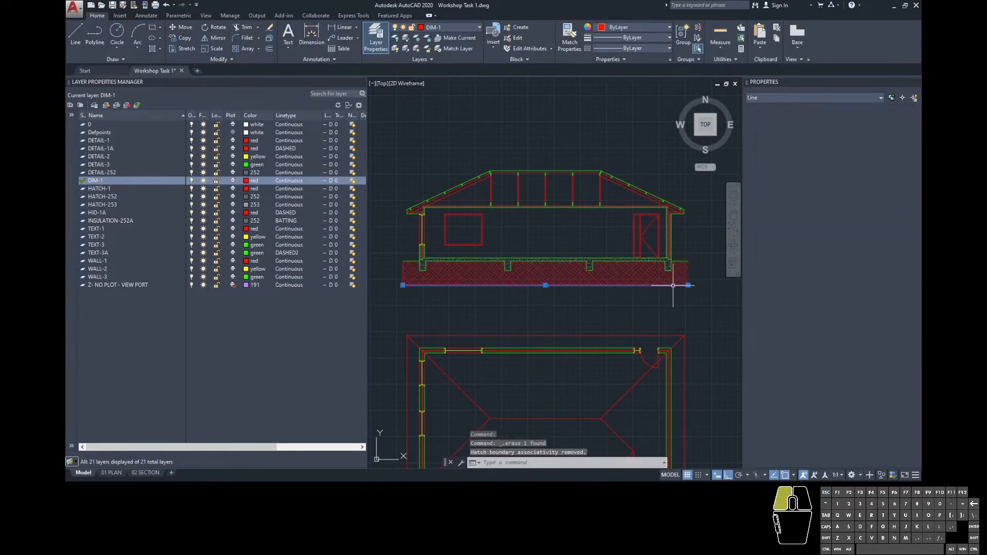
key(Delete)
- Assign the ground hatch to the HATCH-253 layer
click(413, 284)
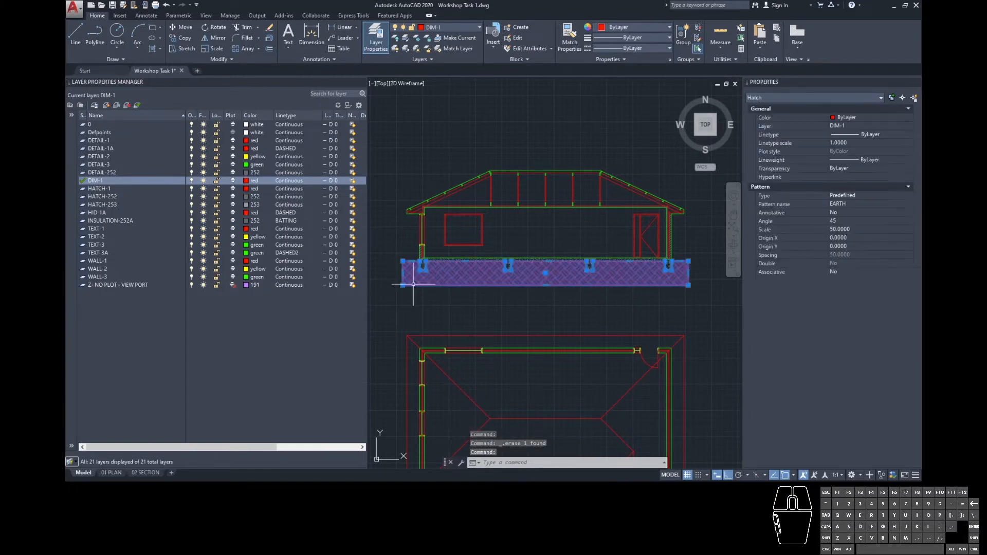
click(854, 125)
click(854, 125)
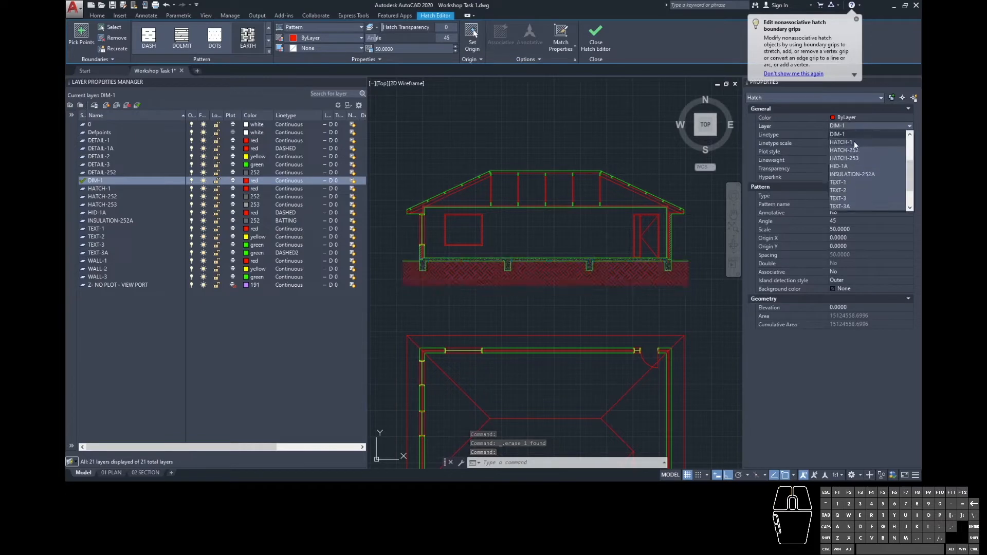
click(853, 158)
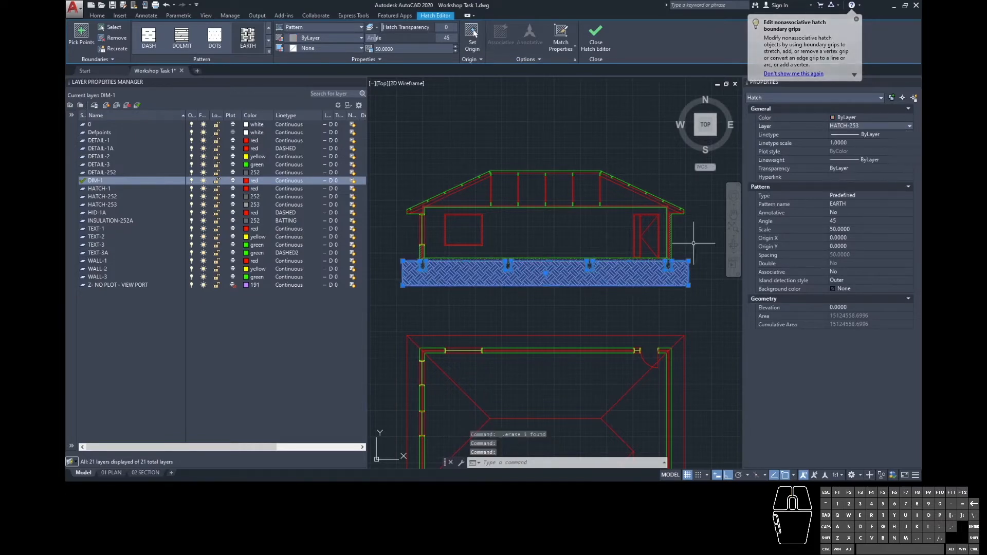
key(Escape)
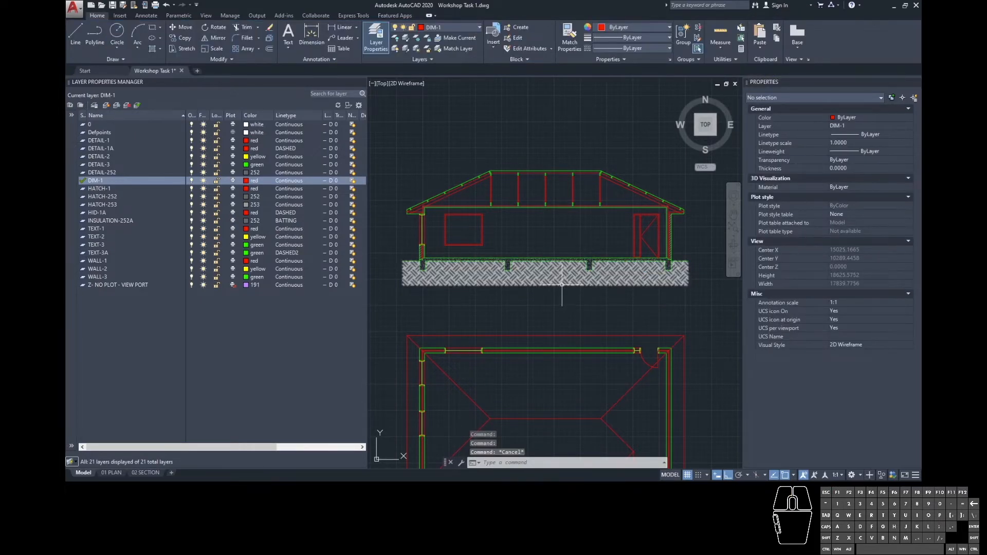
- Stretch the ground hatch's lower right corner inward to give that end a slanted edge
click(445, 278)
scroll(628, 297, up, 4)
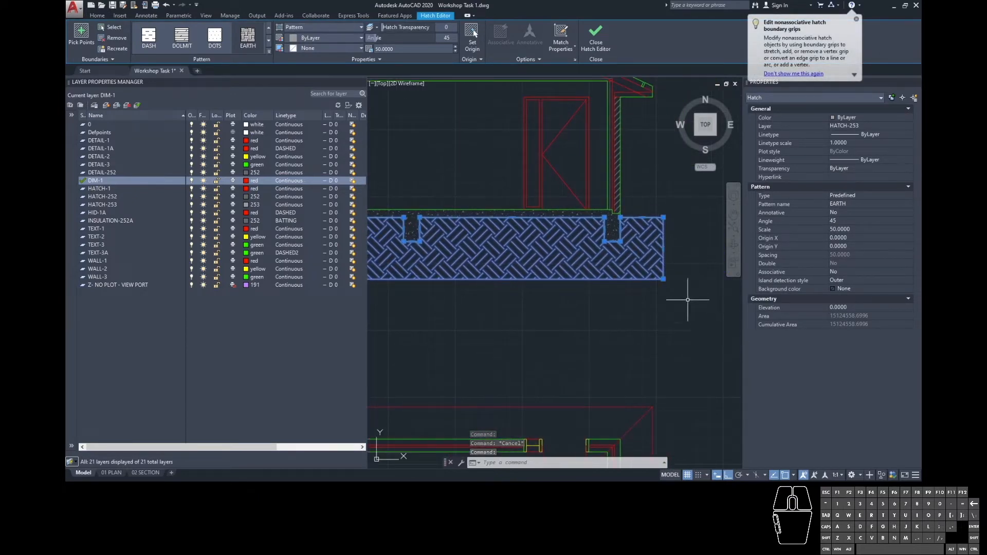
click(663, 279)
key(Escape)
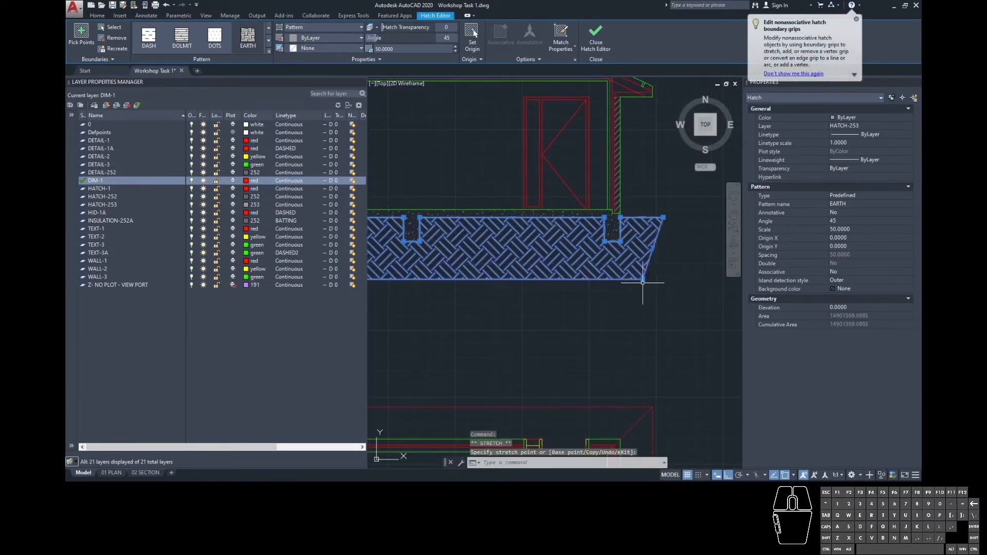
key(Escape)
scroll(602, 336, down, 3)
- Add a vertex on the ground hatch's bottom edge near its right end and raise it slightly for an uneven profile
click(600, 304)
click(506, 278)
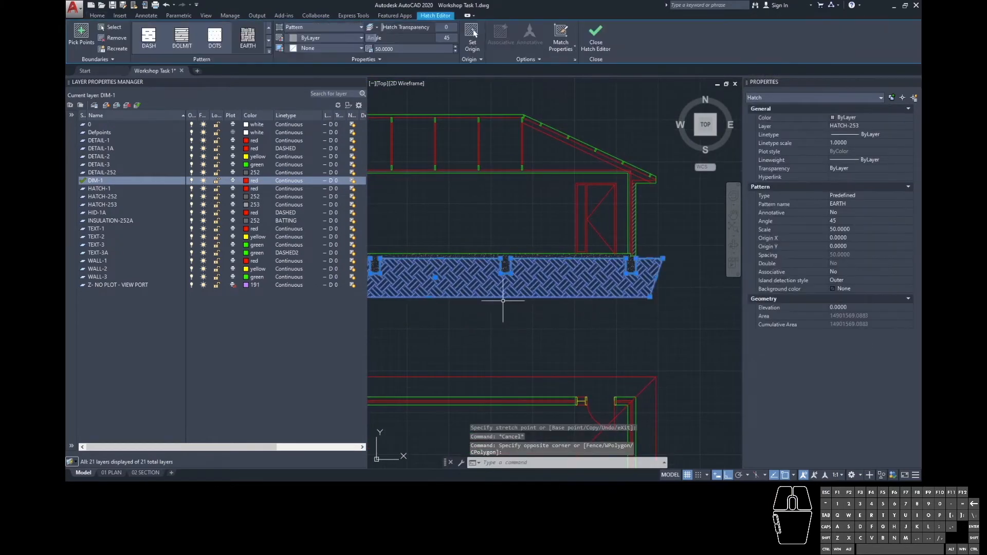
mouse_move(473, 297)
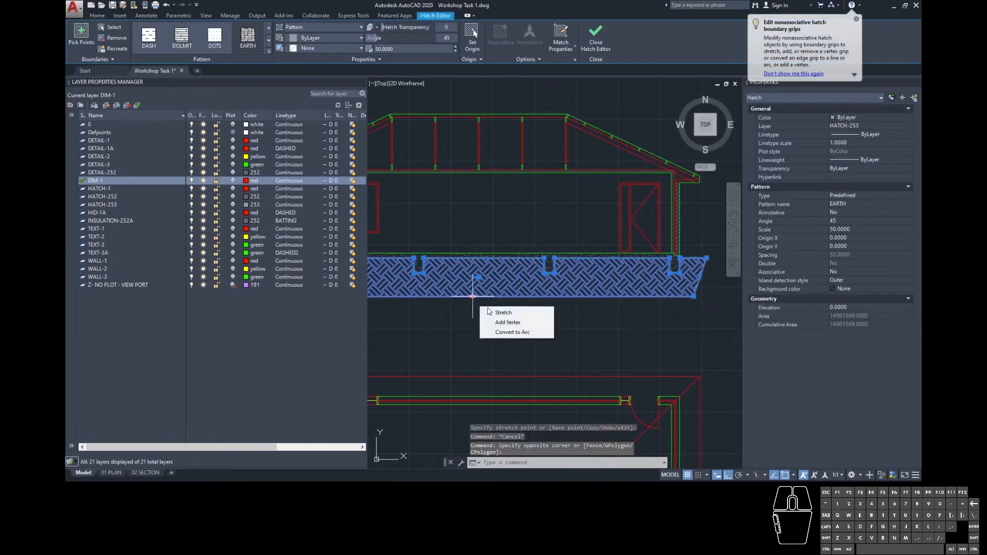
click(501, 322)
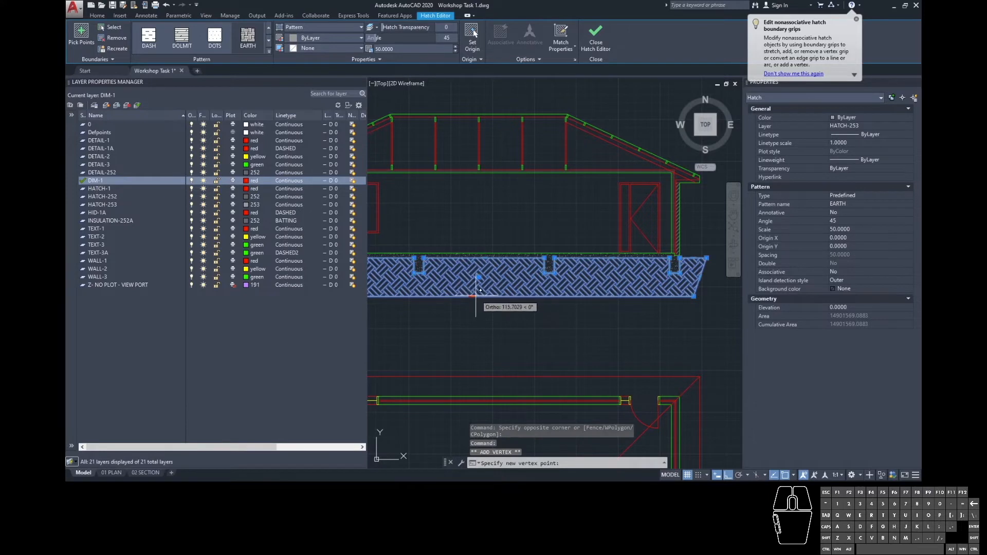
click(640, 296)
click(640, 296)
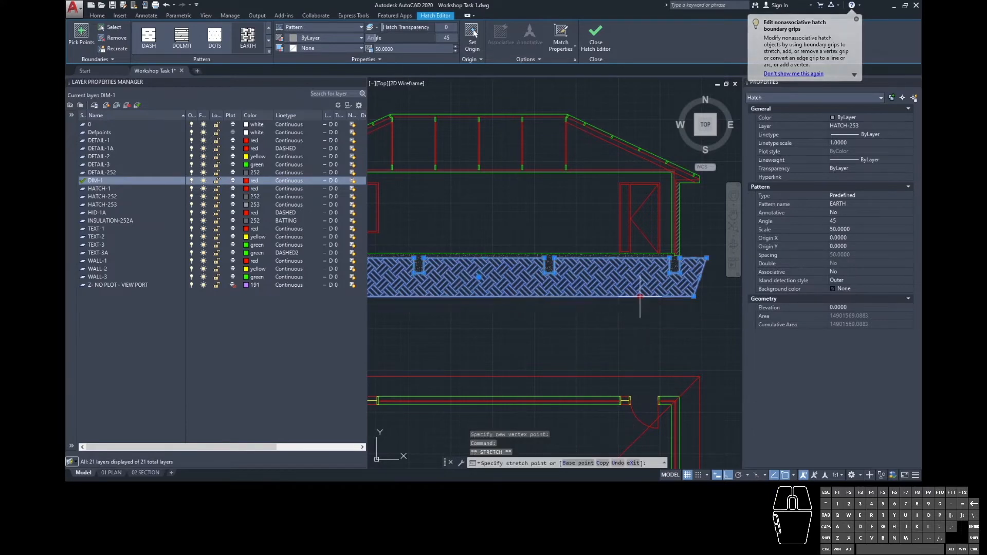
click(641, 287)
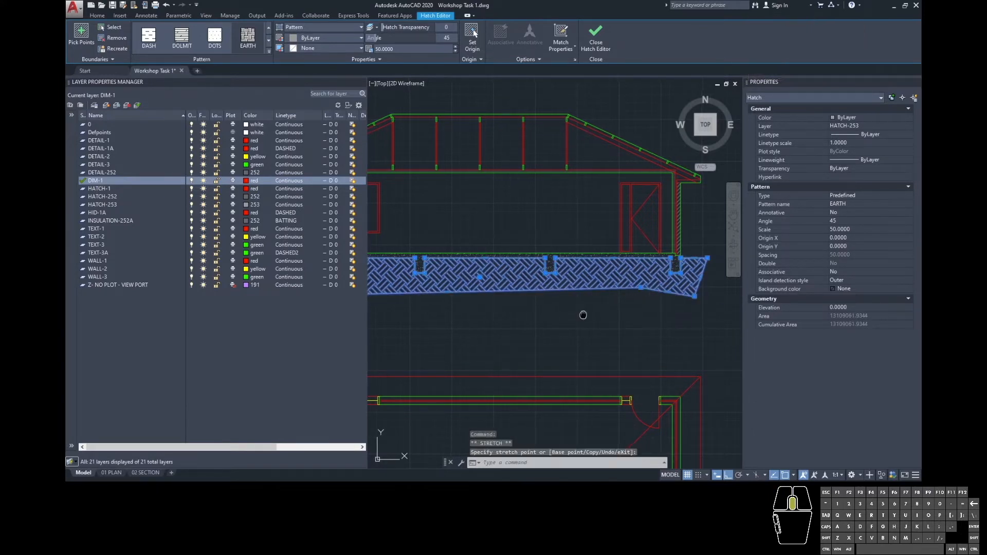
- Stretch the ground hatch's lower left corner inward to slant that end
middle_drag(583, 314, 671, 293)
scroll(569, 282, down, 2)
click(462, 288)
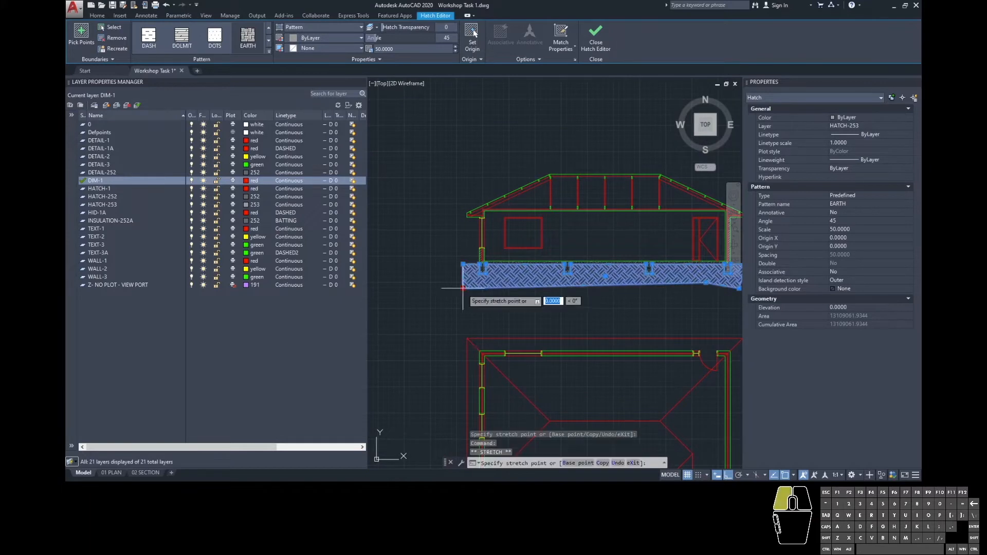
key(Escape)
middle_drag(546, 302, 466, 298)
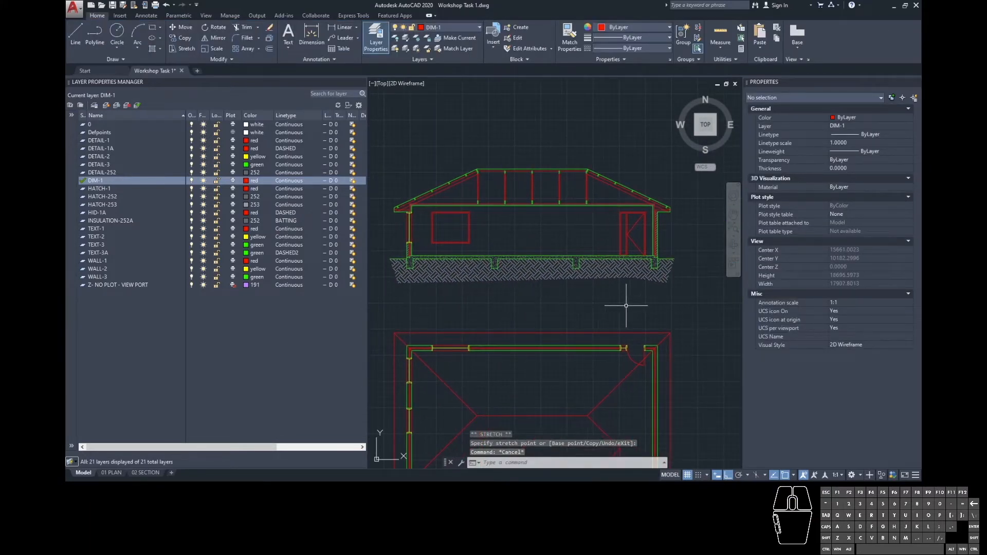
- Check the hatched section on the 02 SECTION sheet against the hand-drawn reference image Week 2 - Section-1.jpg
click(135, 473)
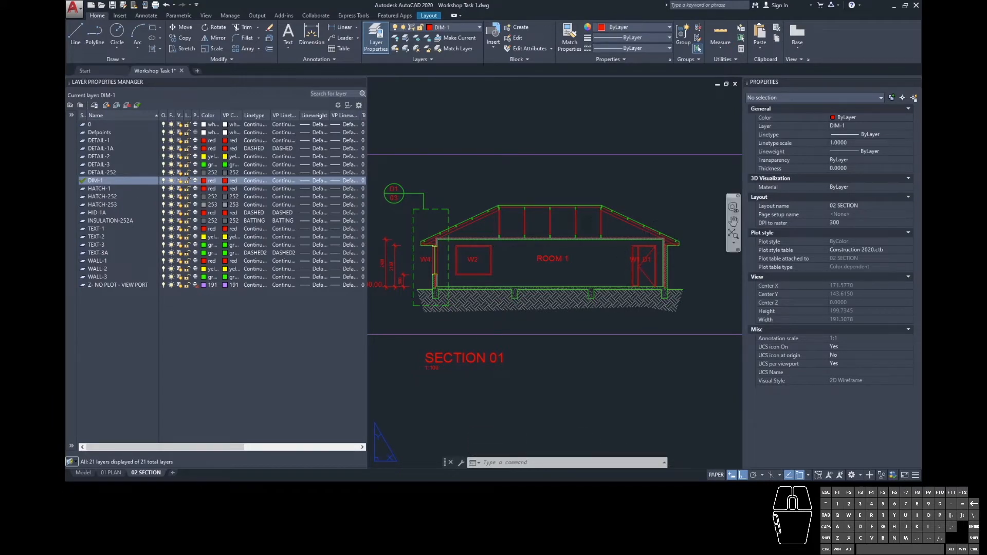
click(734, 221)
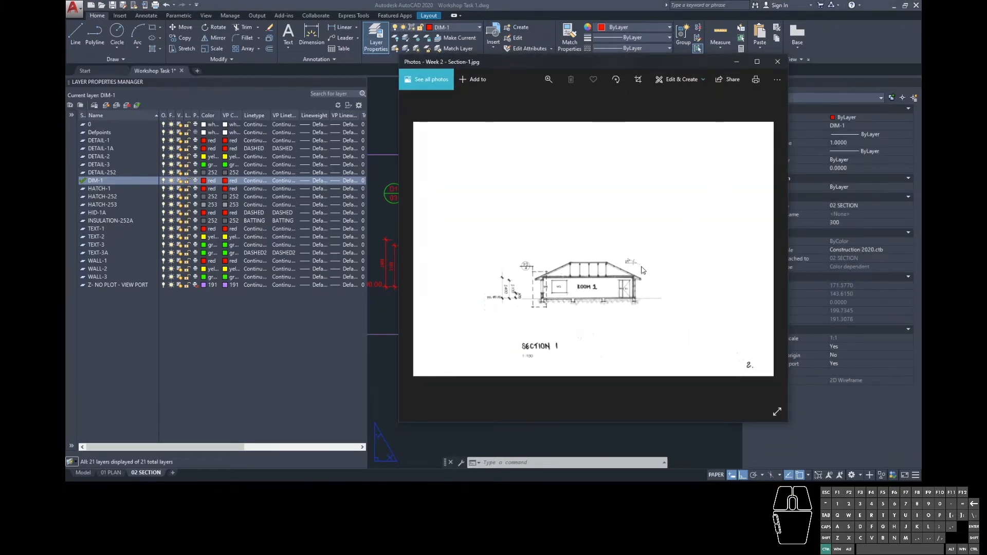
- Examine the roof pitch annotation in the Week 2 - Section-1.jpg reference image, and return to the AutoCAD drawing
ctrl+scroll(612, 220, up, 5)
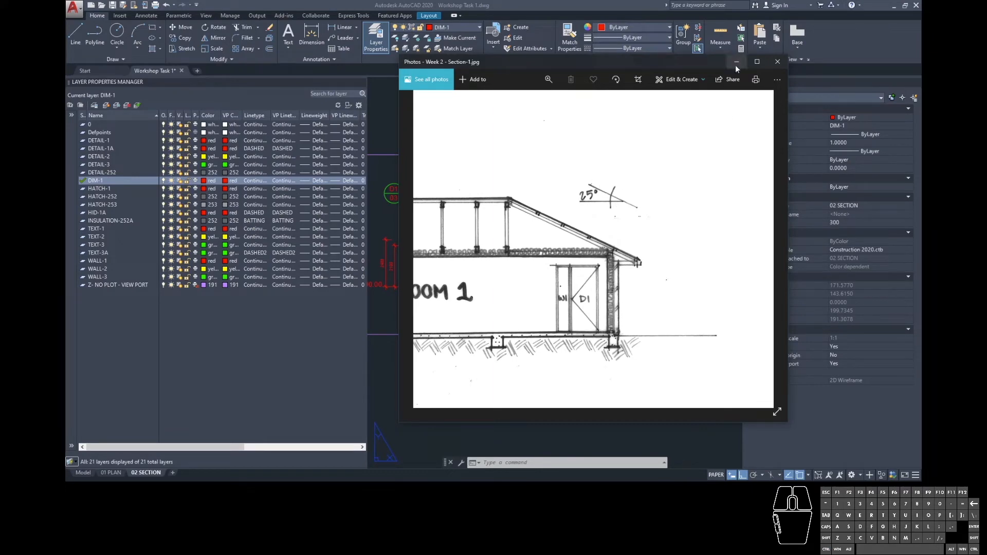
drag(690, 61, 921, 80)
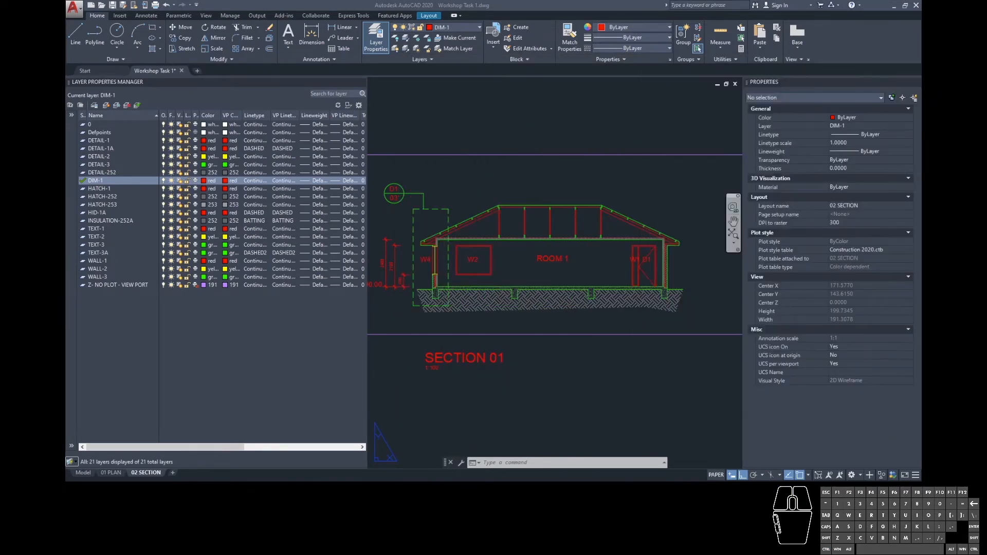
- Add an angular dimension between the right roof slope and the horizontal ceiling line
click(146, 15)
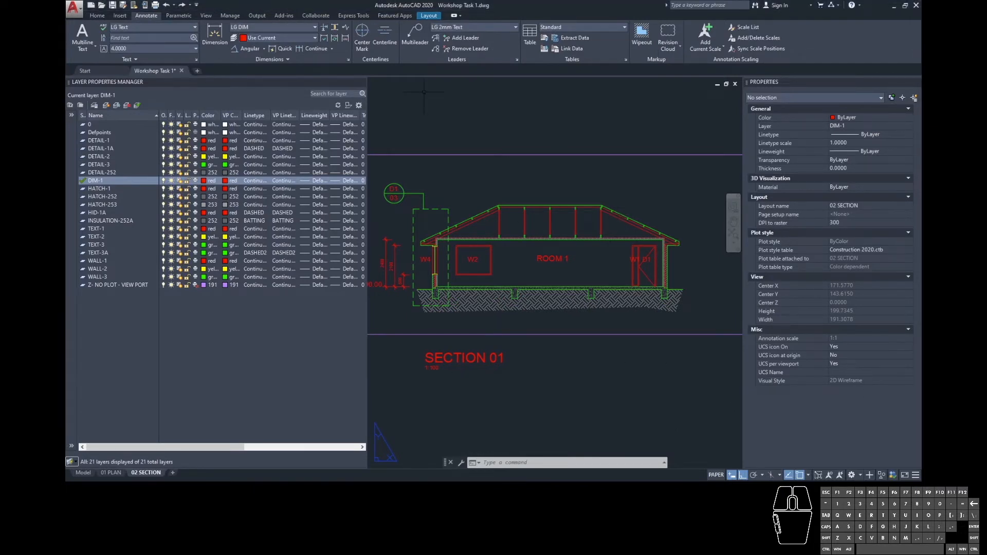
scroll(668, 228, up, 6)
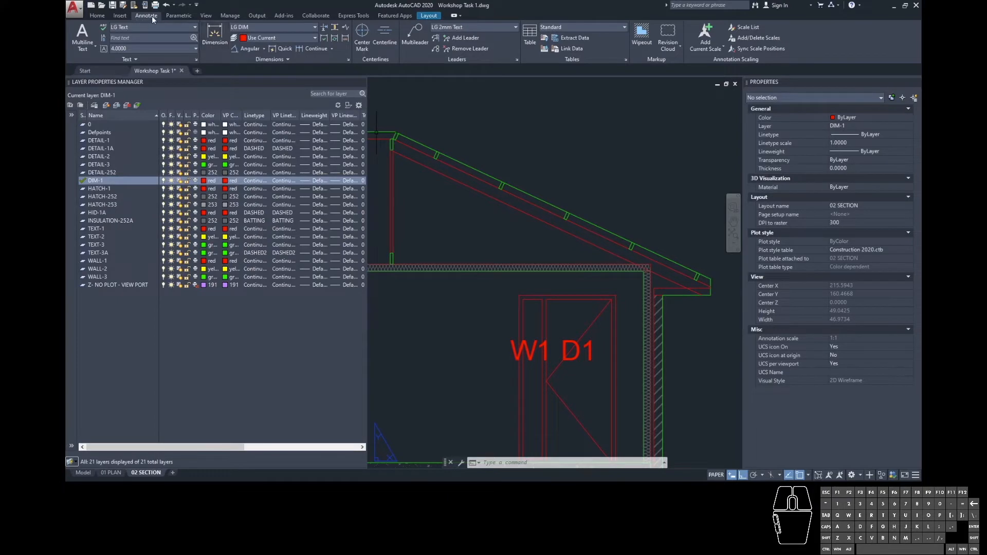
click(265, 50)
click(257, 60)
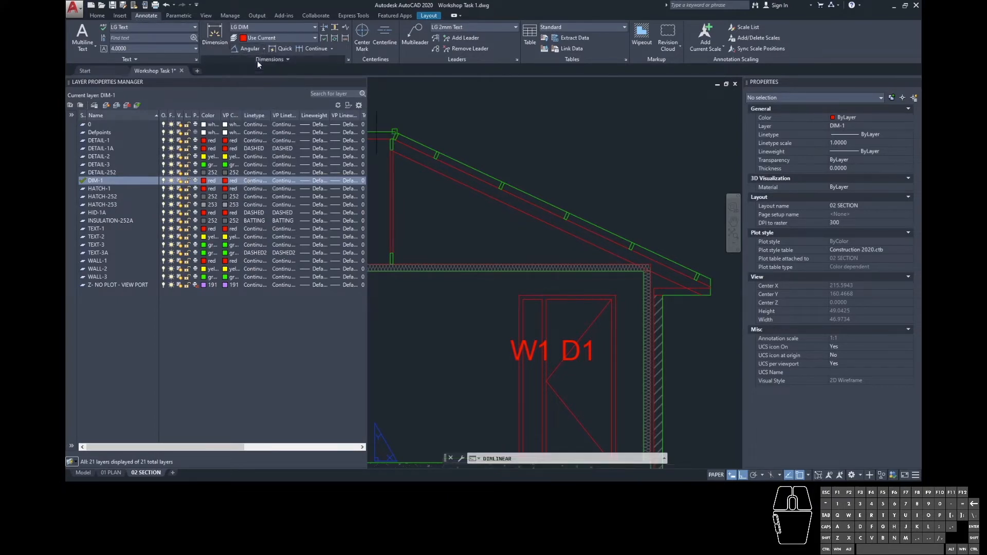
click(259, 49)
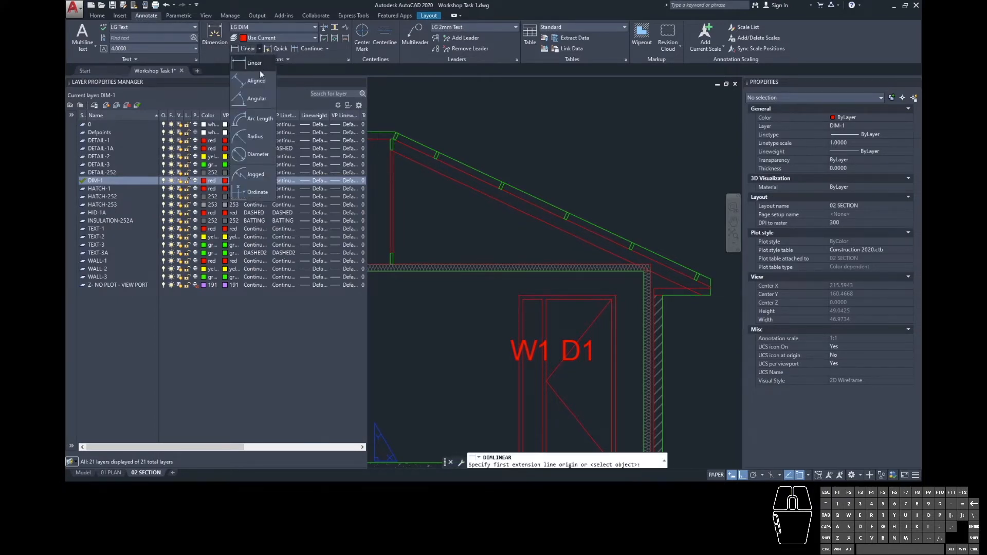
click(261, 103)
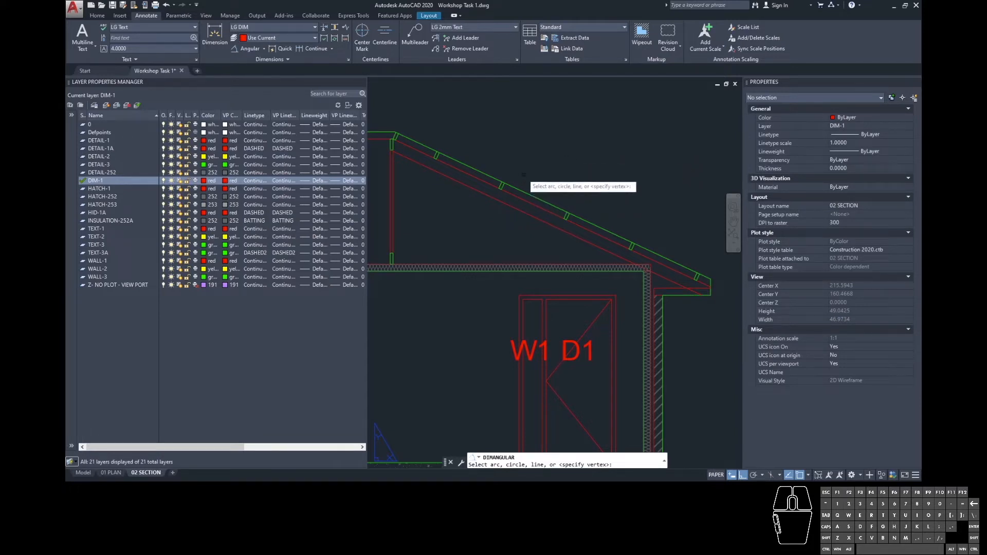
click(537, 198)
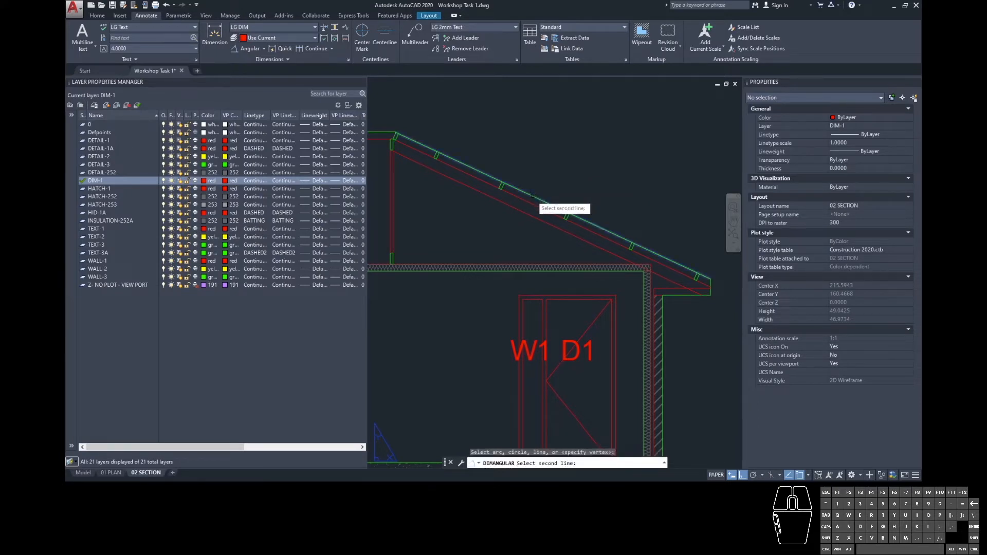
click(510, 271)
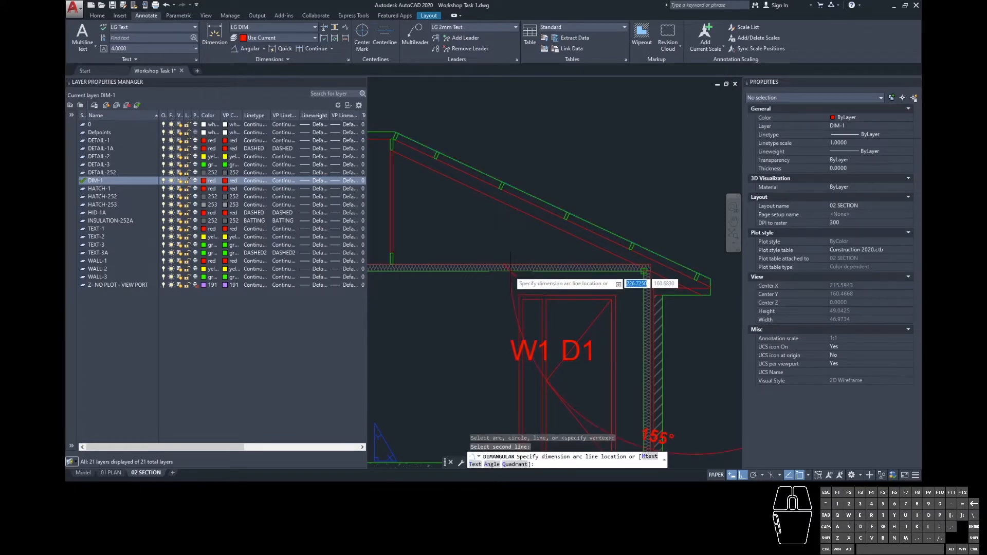
click(583, 246)
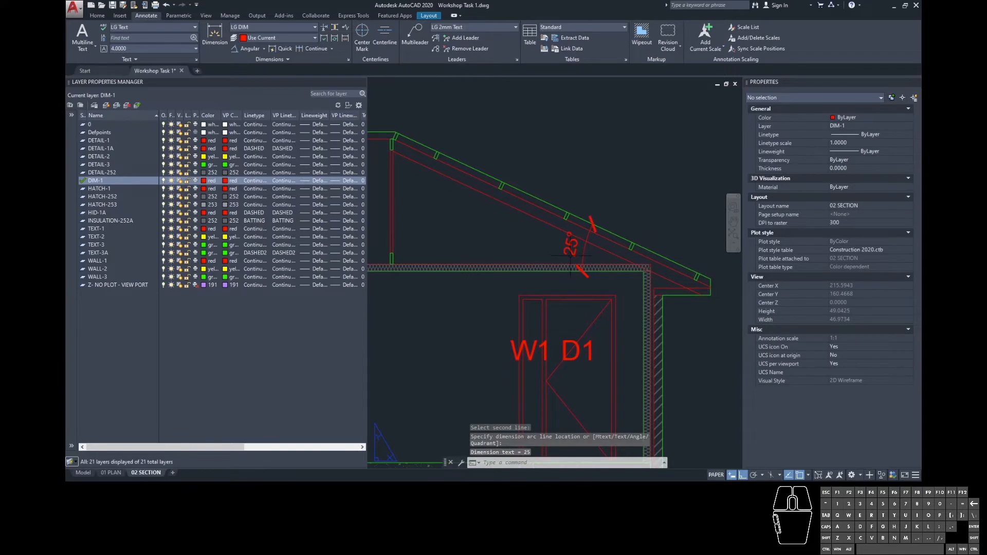
- Move the angular dimension straight up, clear of the right roof slope
click(585, 245)
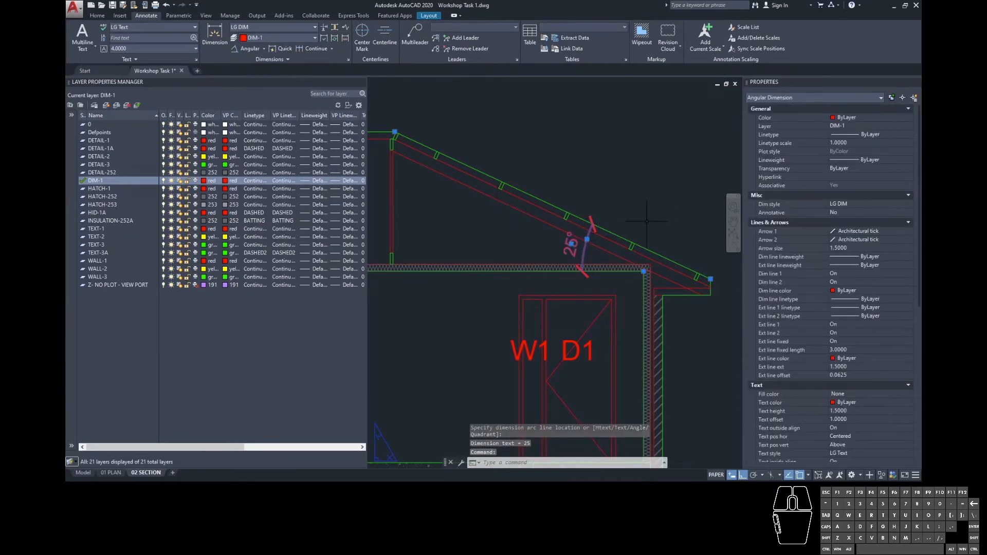
text(m)
key(Return)
click(609, 260)
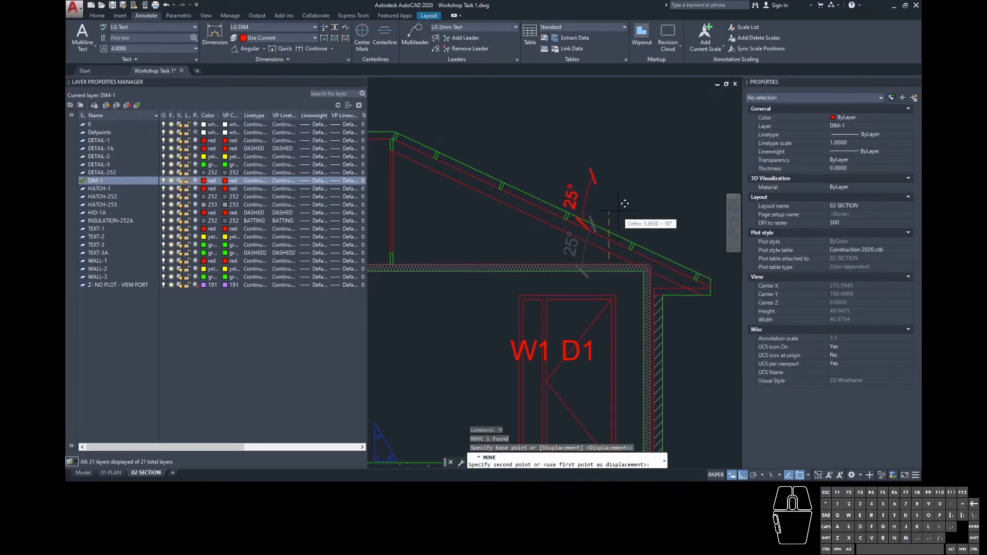
click(631, 163)
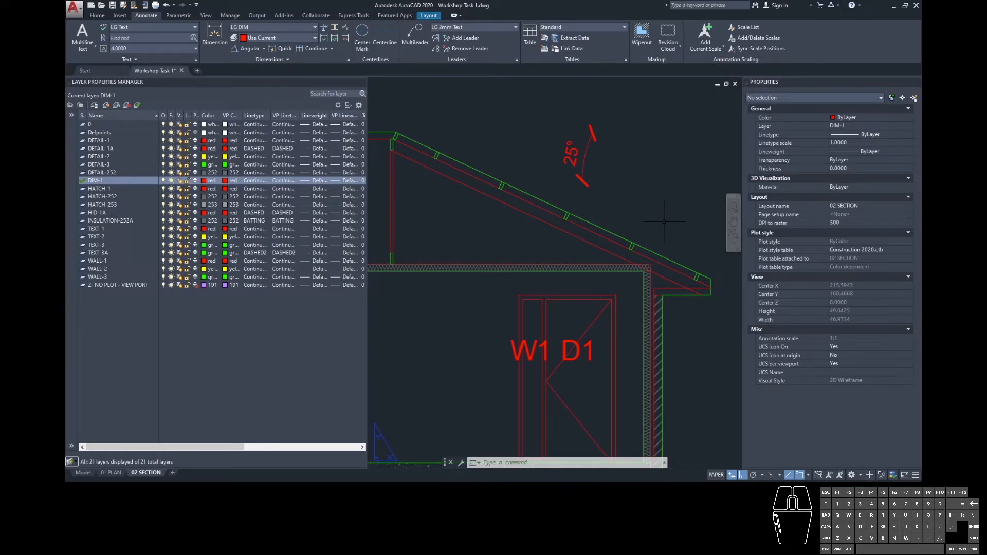
- Erase the angular dimension above the right roof slope
click(587, 169)
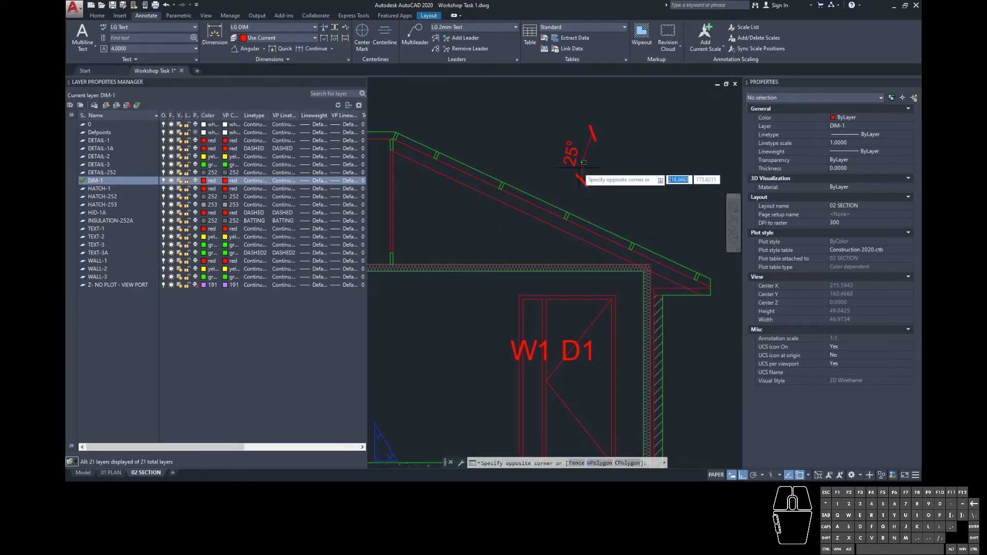
click(578, 168)
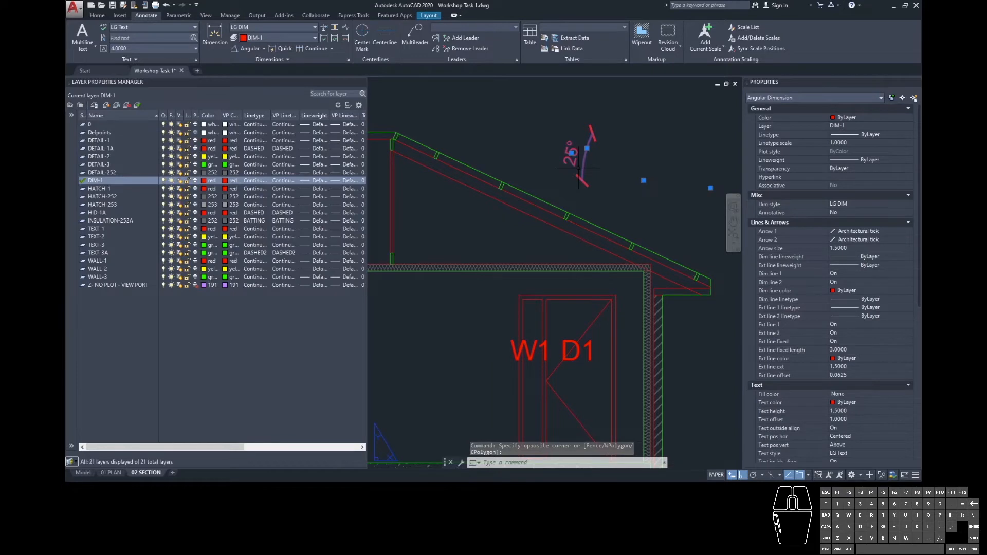
text(E)
key(Return)
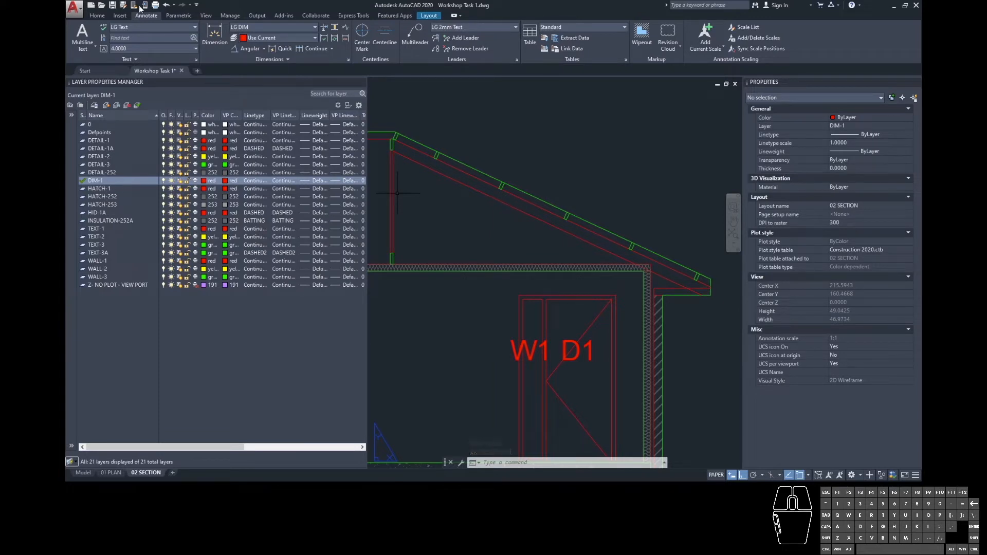
- Draw an 8-unit horizontal line in the empty space above the right roof slope
click(97, 15)
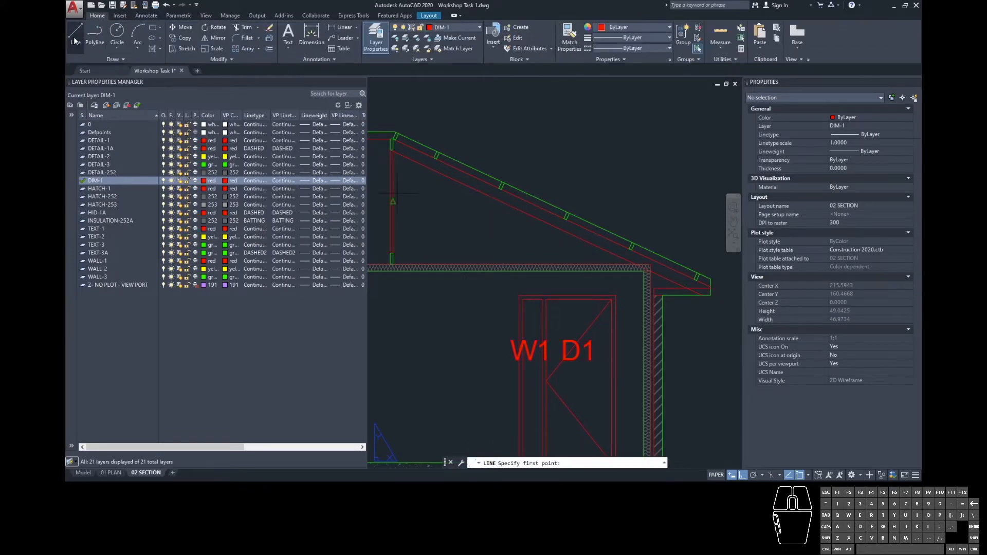
click(586, 176)
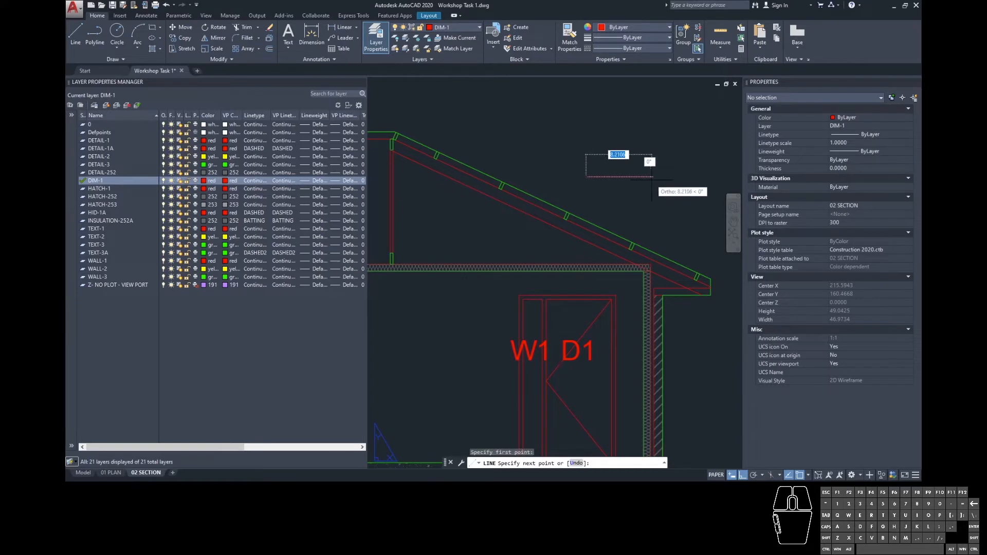
text(8)
key(Return)
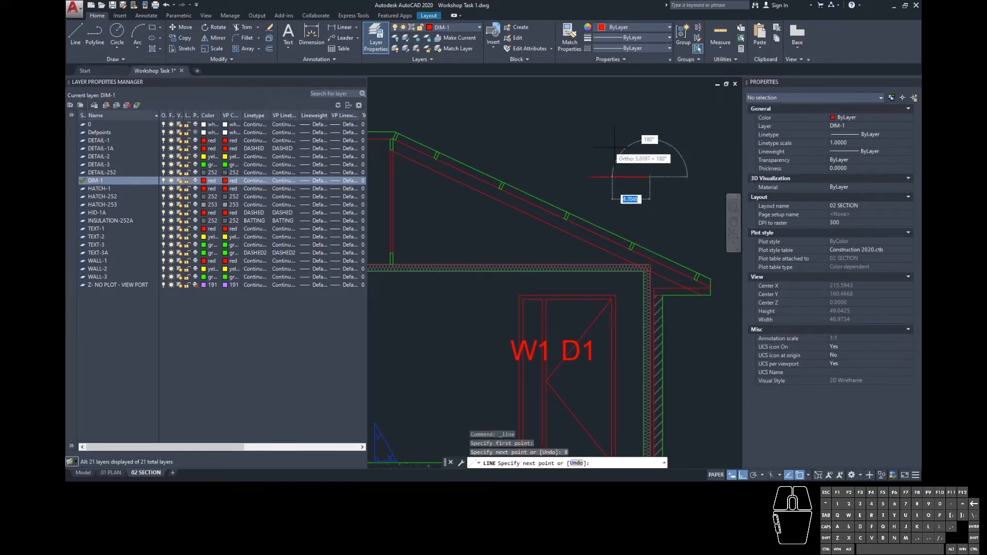
- With Ortho off, draw a sloping segment from the horizontal line's right end at a 155° angle
key(F8)
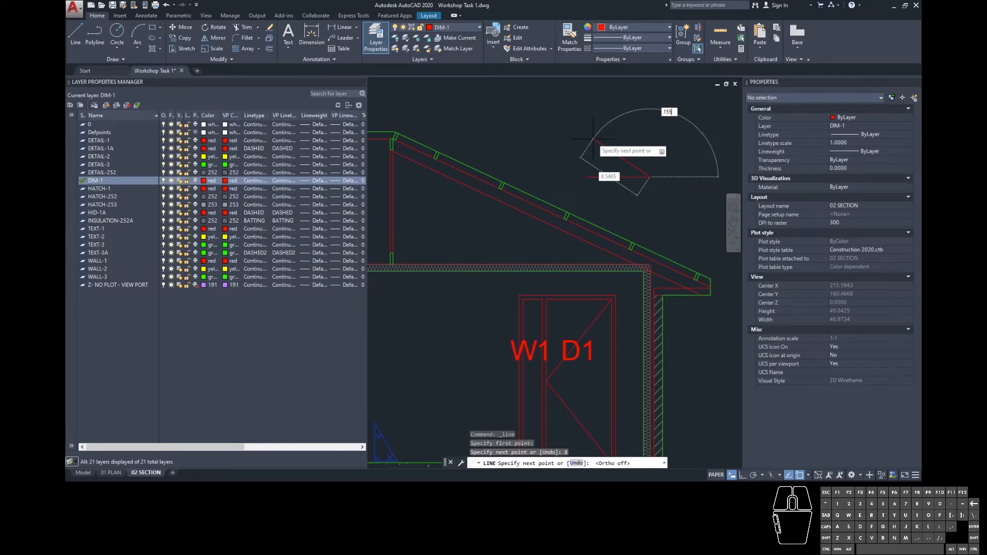
key(Return)
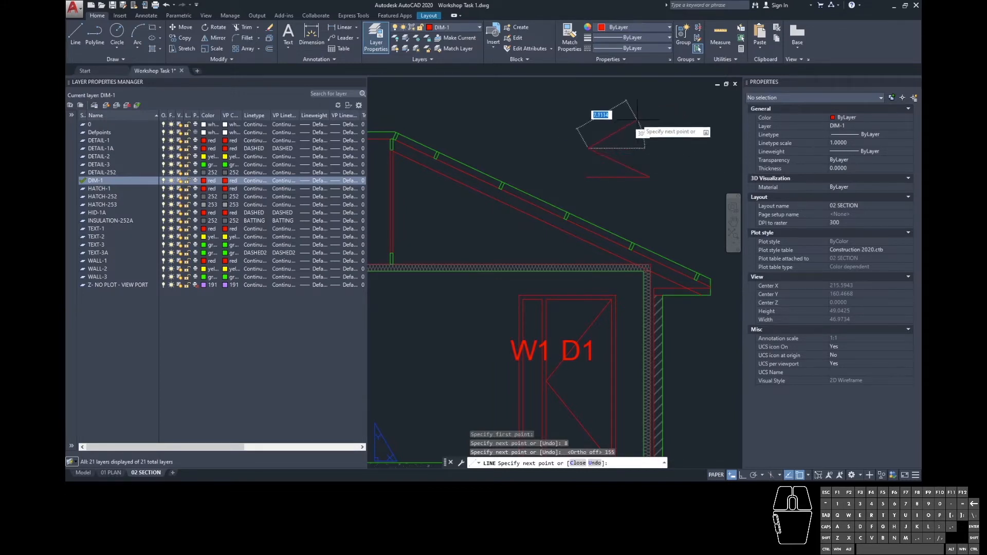
key(Return)
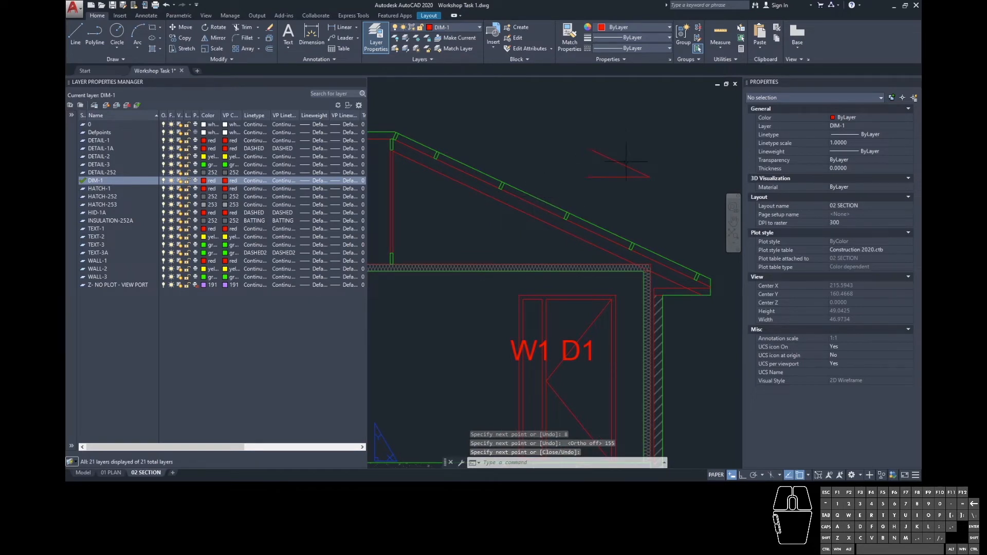
- Erase the sloping segment, keeping the horizontal line
click(600, 181)
click(586, 175)
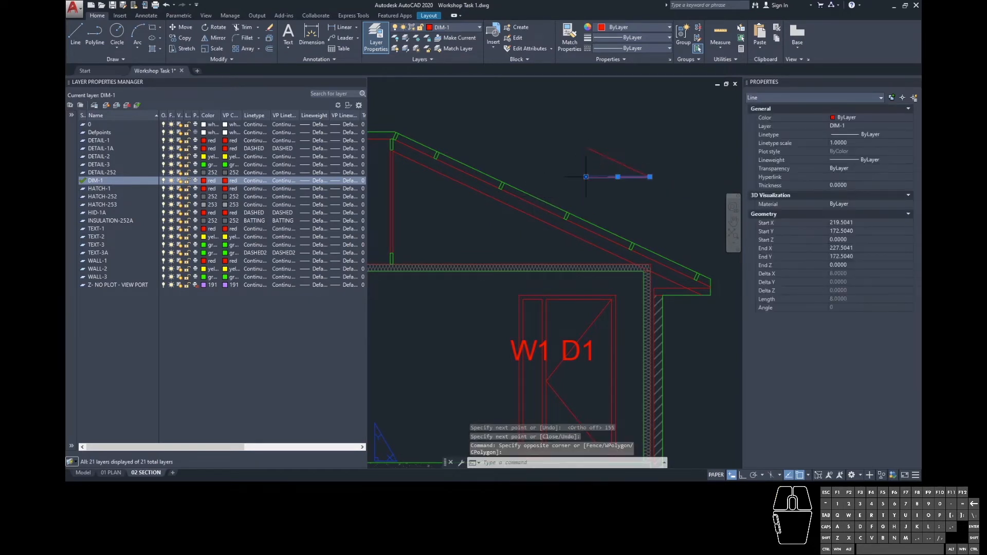
key(Escape)
click(616, 161)
text(E)
key(Return)
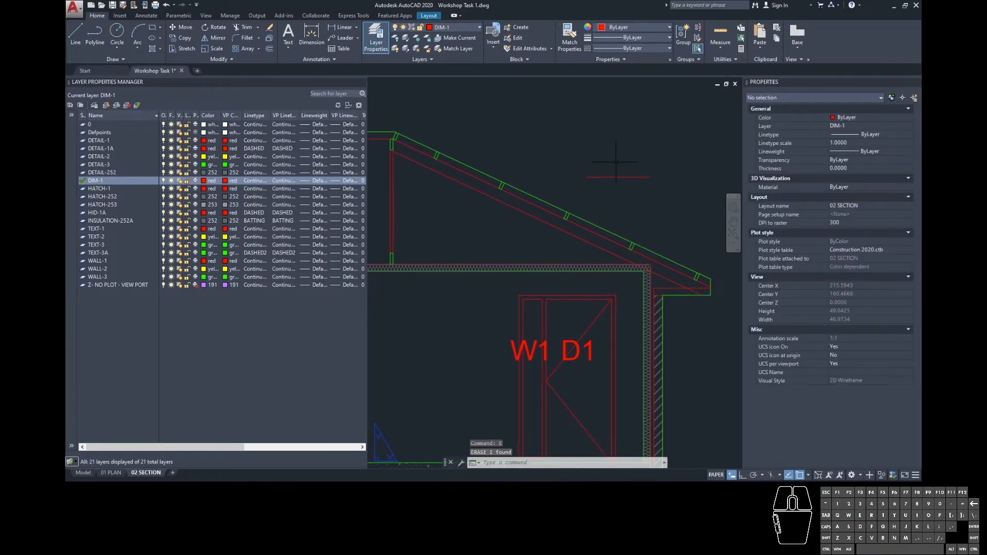
- Trace a line along the right roof slope between two neighbouring battens
text(L)
key(Return)
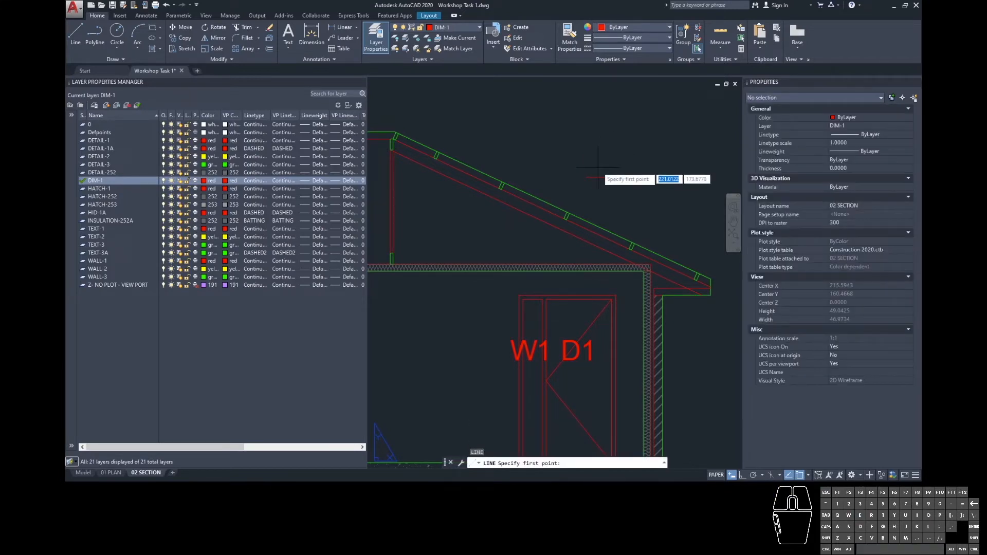
click(502, 181)
scroll(571, 203, up, 5)
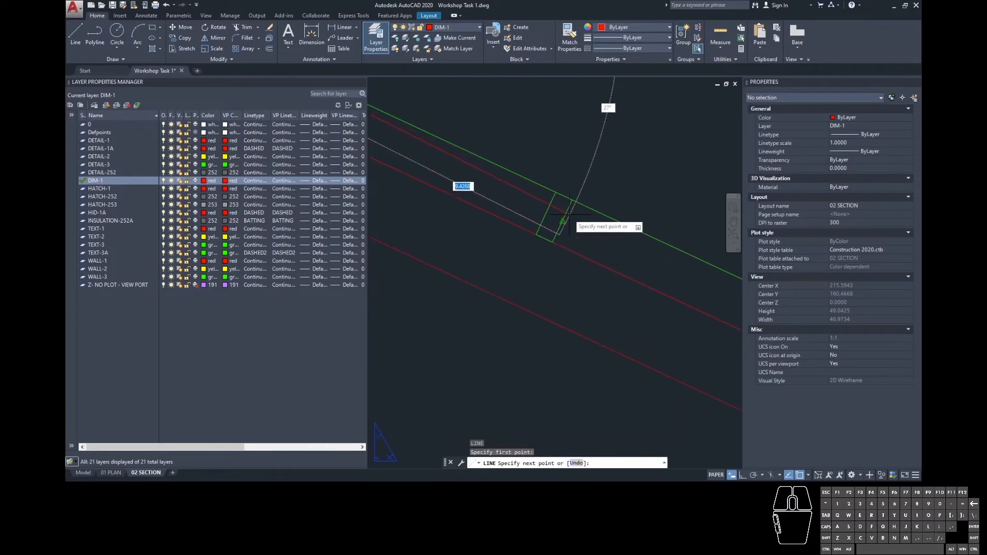
click(573, 201)
scroll(594, 202, down, 6)
key(Return)
- Move the traced slope line by its lower endpoint onto the right end of the horizontal line above the roof
click(584, 195)
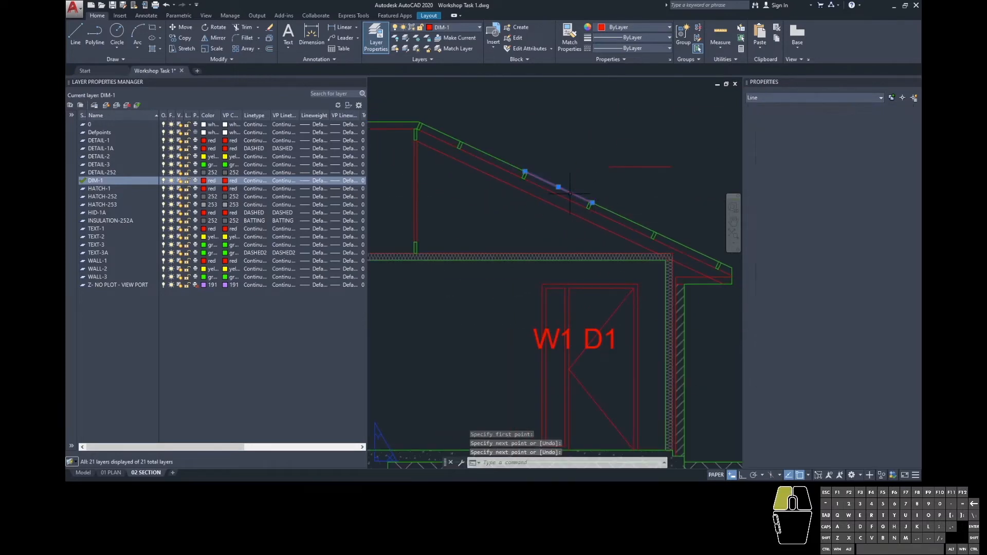
key(Return)
click(589, 201)
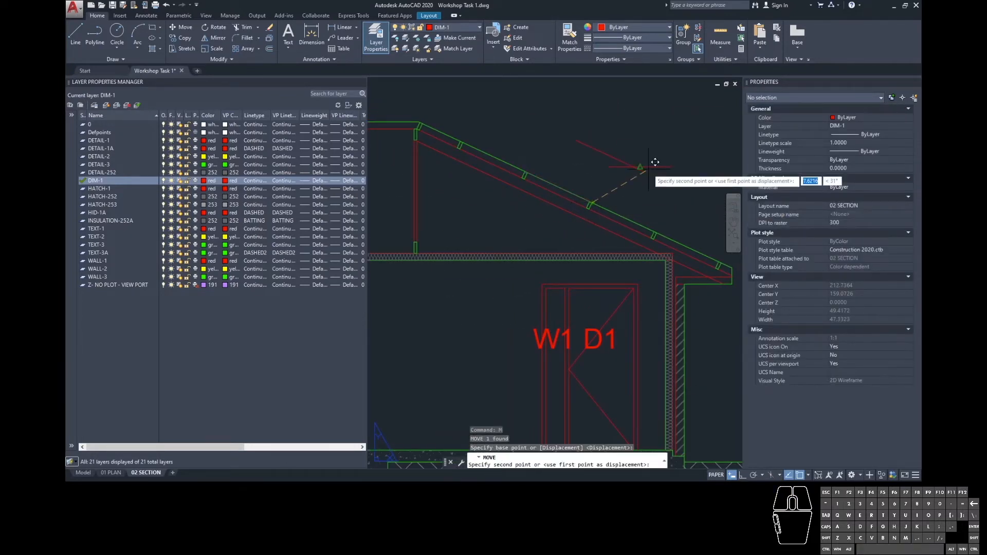
scroll(678, 161, up, 5)
click(705, 188)
scroll(689, 191, down, 5)
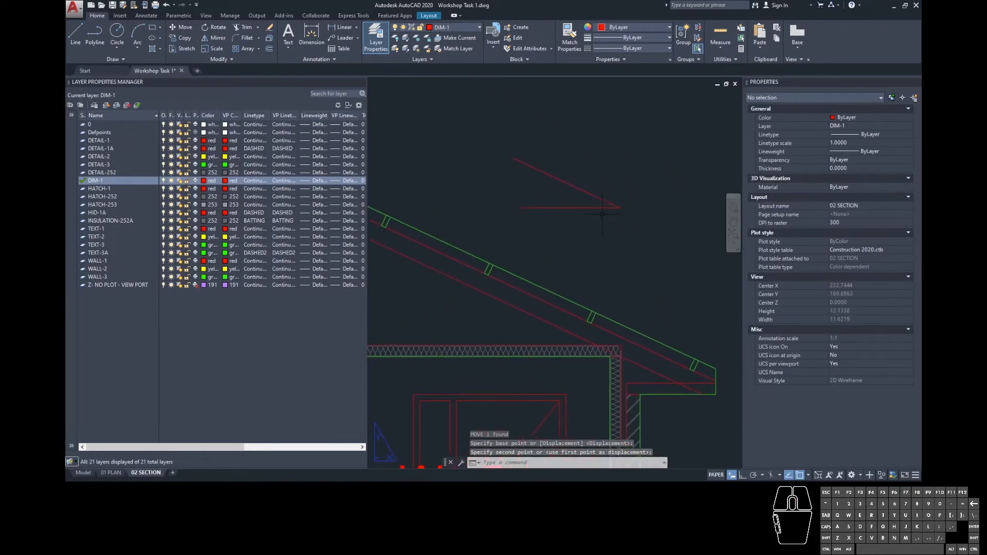
key(Escape)
click(523, 199)
click(519, 214)
click(519, 208)
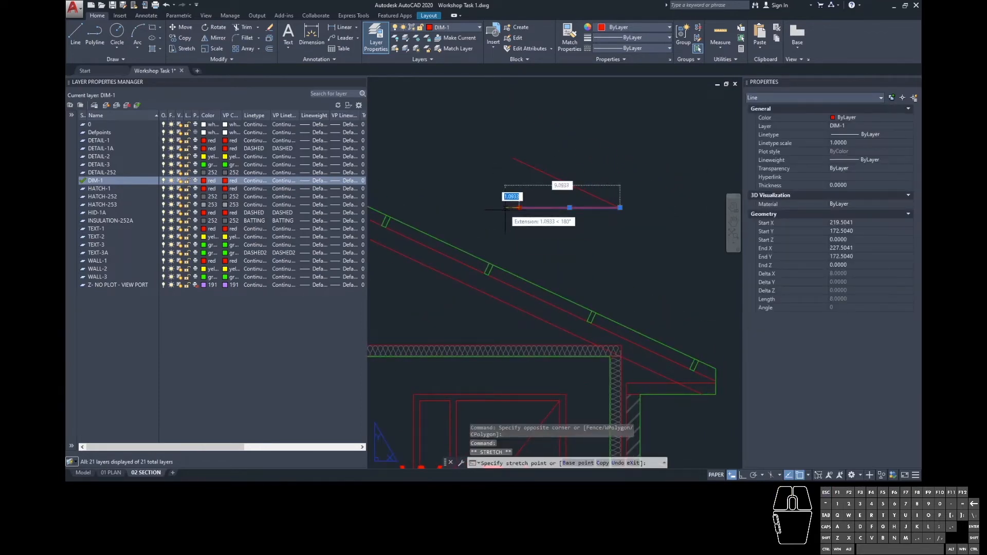
key(Escape)
- Add an angular dimension between the sloping and horizontal lines above the roof, placing its arc just beyond their open ends
scroll(601, 260, down, 1)
scroll(600, 257, down, 1)
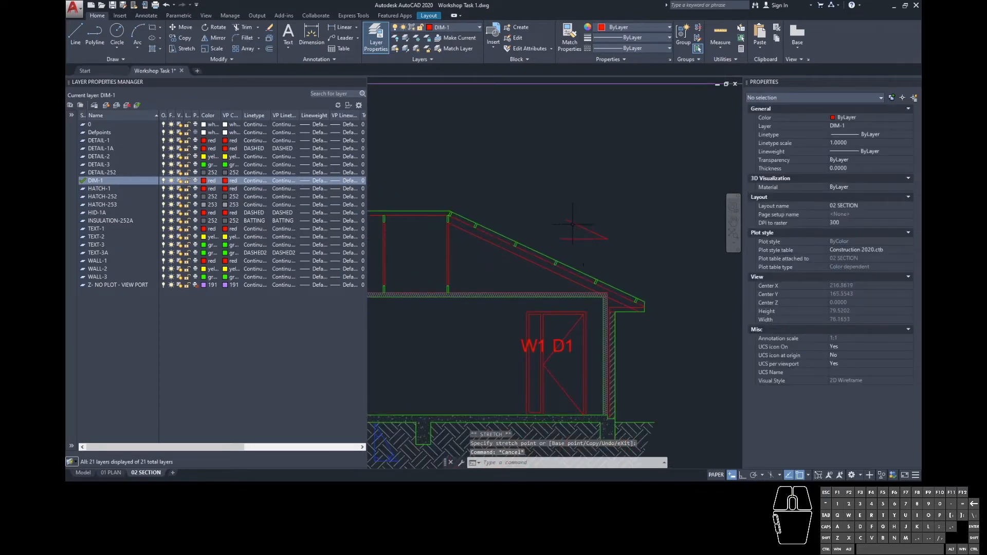
scroll(501, 259, up, 1)
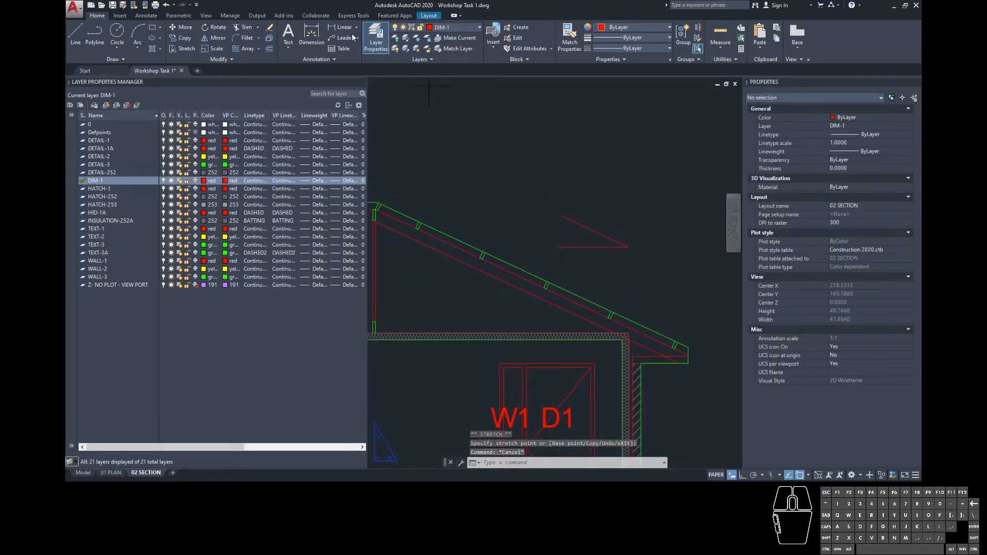
click(146, 16)
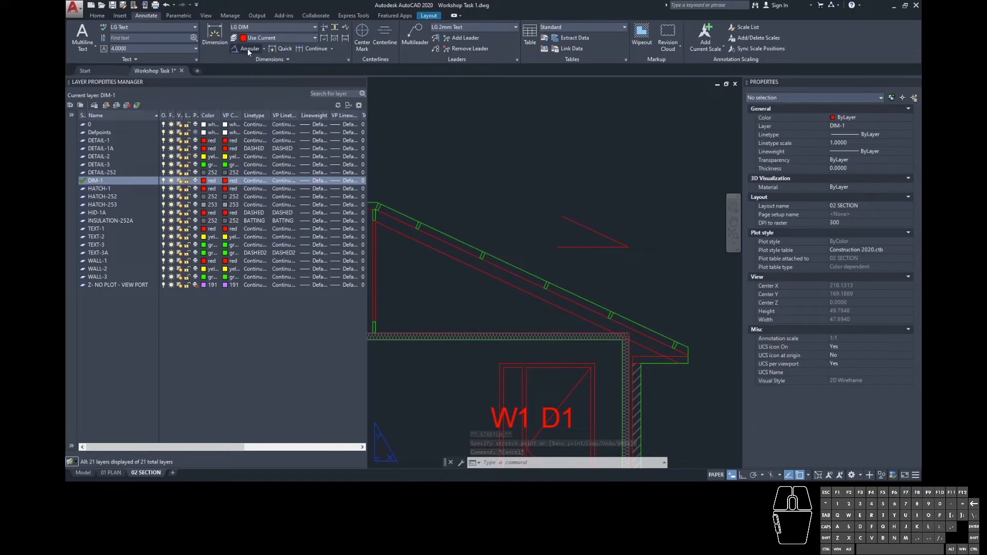
click(248, 51)
click(576, 223)
click(570, 246)
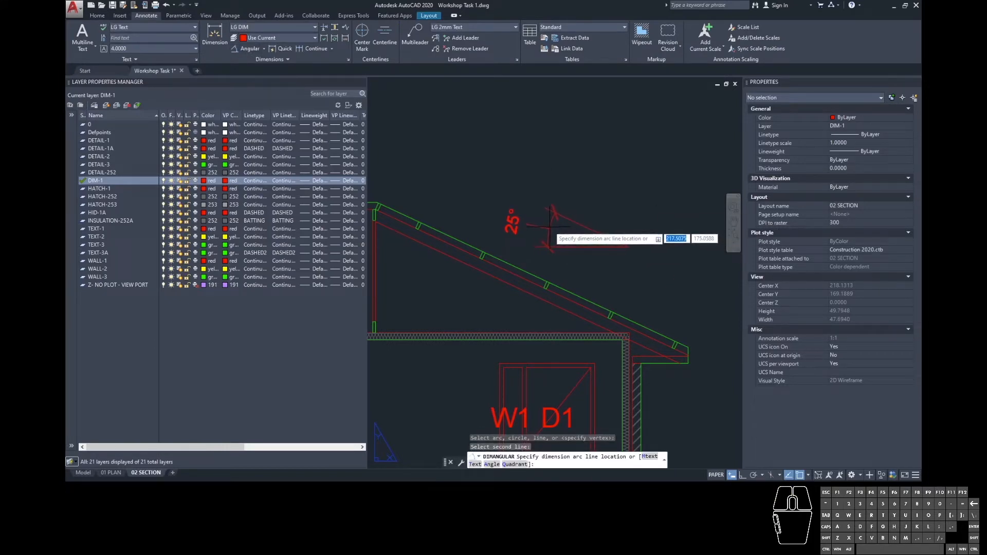
click(550, 226)
key(Escape)
key(Escape)
- Place the roof pitch angular dimension's arc and move its angle text inward between the two dimension ticks
click(552, 224)
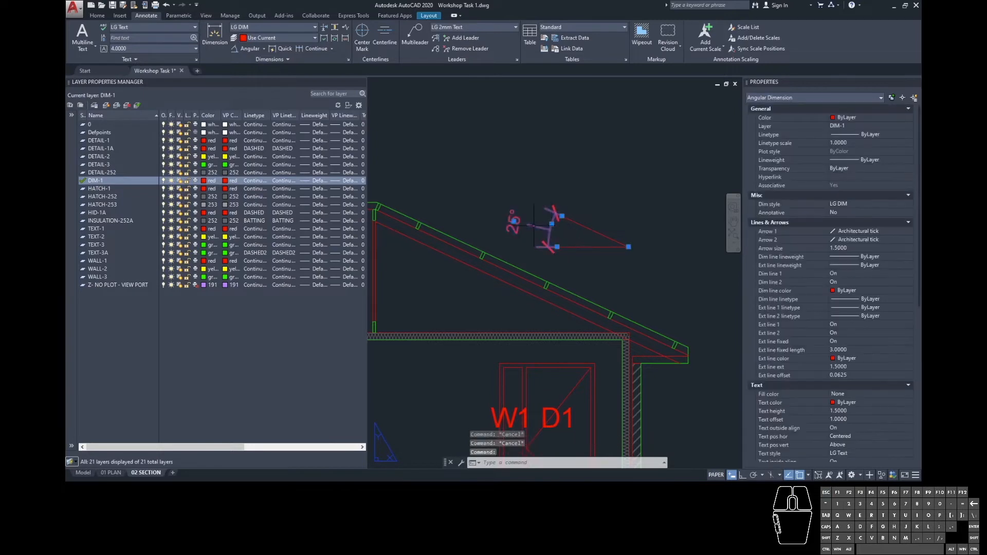
click(514, 221)
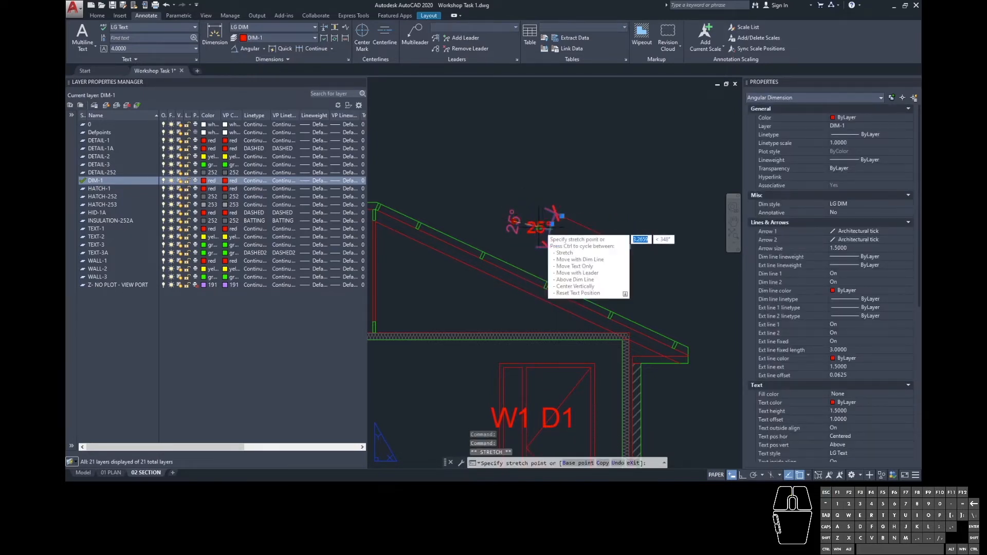
scroll(547, 227, up, 5)
click(580, 213)
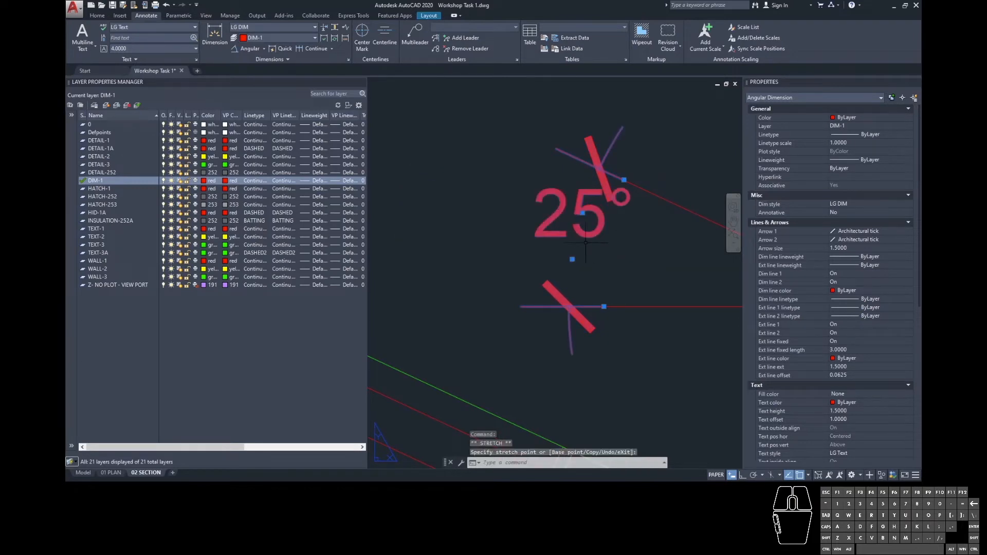
click(582, 213)
click(574, 239)
mouse_move(574, 238)
scroll(440, 193, down, 5)
key(Escape)
middle_drag(531, 234, 619, 246)
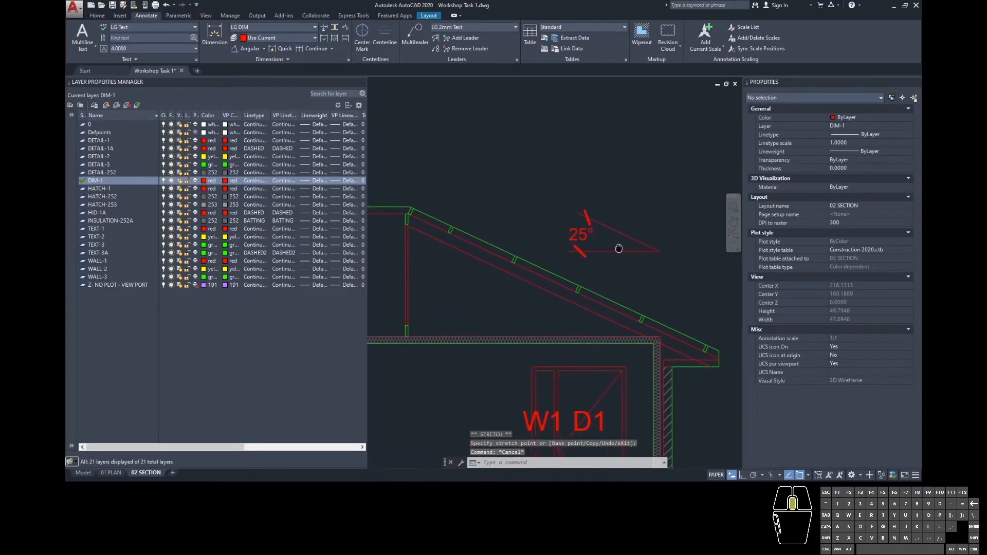
- Move the roof pitch angle text outside the arc, just left of it and clear of the dimension ticks
scroll(619, 247, up, 5)
click(570, 232)
click(569, 231)
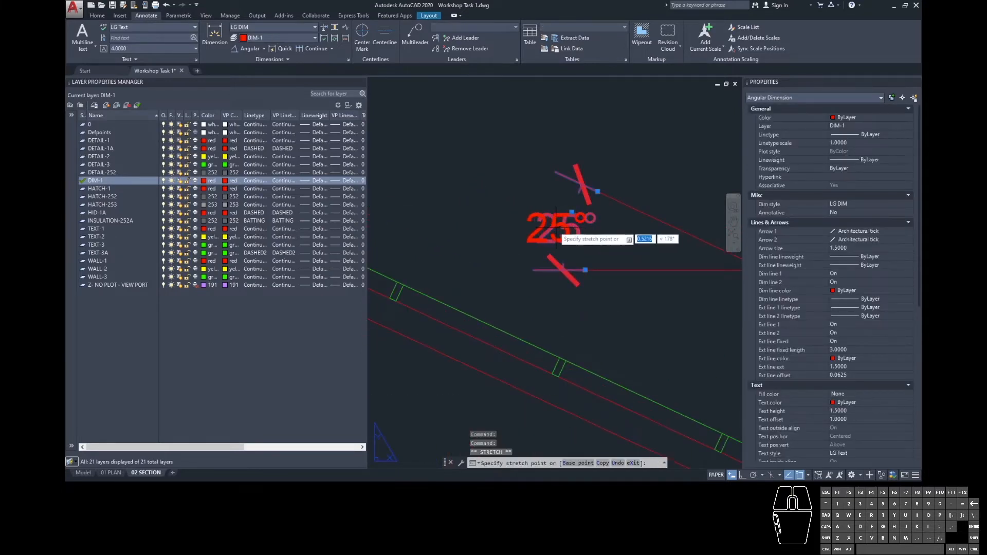
click(518, 230)
click(519, 230)
click(515, 216)
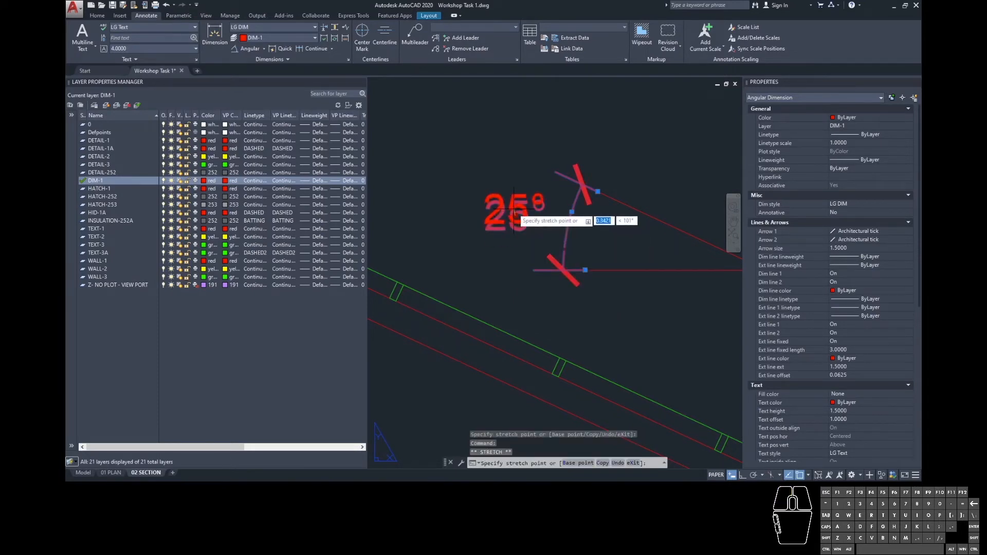
key(Escape)
- Examine the whole 02 SECTION sheet with the roof pitch symbol in context
scroll(633, 211, down, 5)
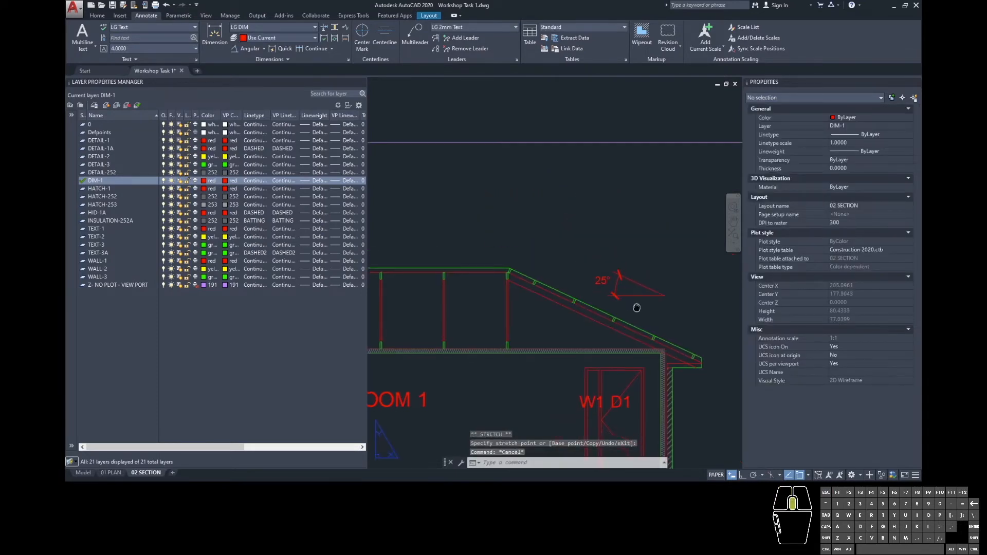
scroll(646, 210, down, 4)
scroll(650, 303, up, 2)
middle_drag(651, 302, 628, 352)
click(631, 353)
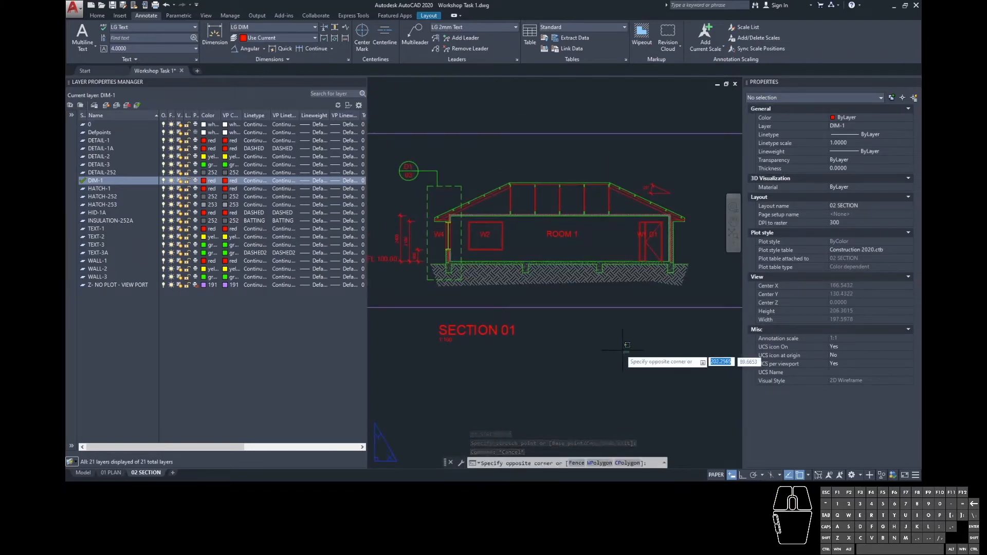
key(Escape)
scroll(618, 348, down, 4)
middle_drag(618, 348, 534, 308)
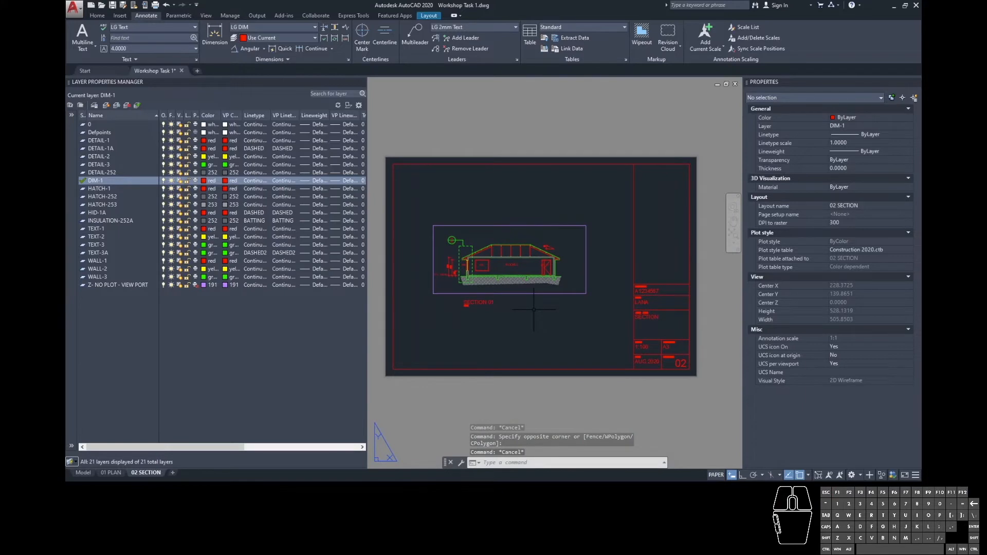
middle_click(535, 308)
middle_click(534, 308)
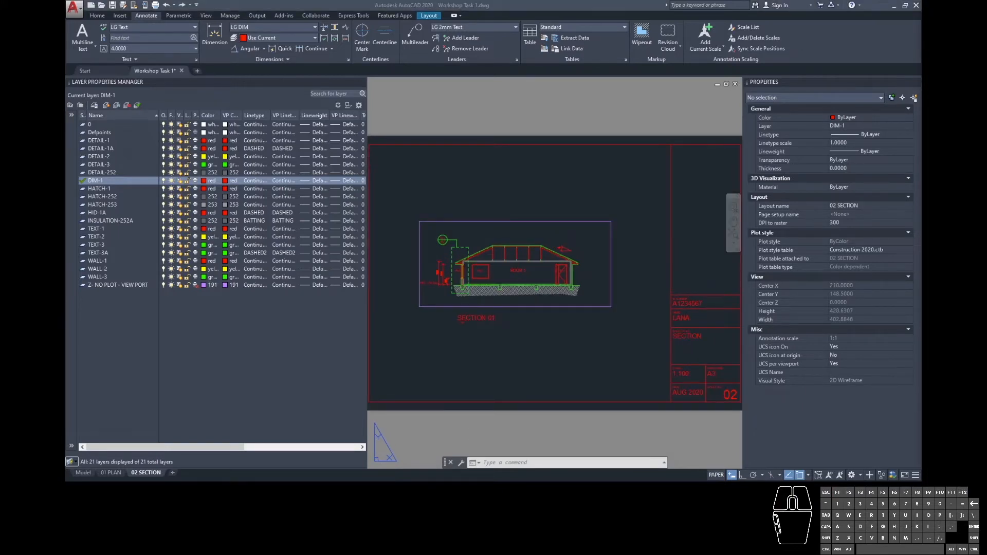
- Create a copy of the 02 SECTION layout at the end of the layouts and open the copy
right_click(142, 474)
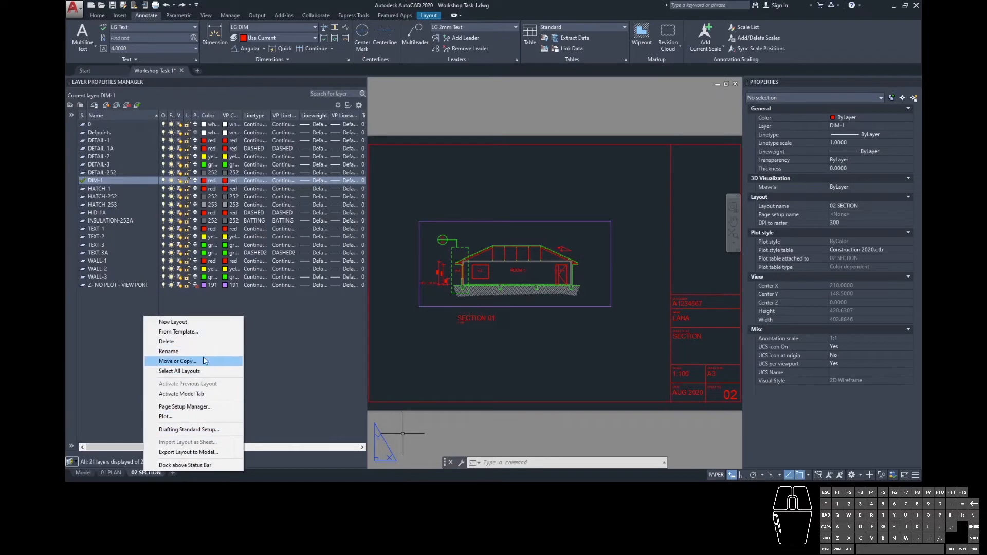
click(204, 361)
click(445, 250)
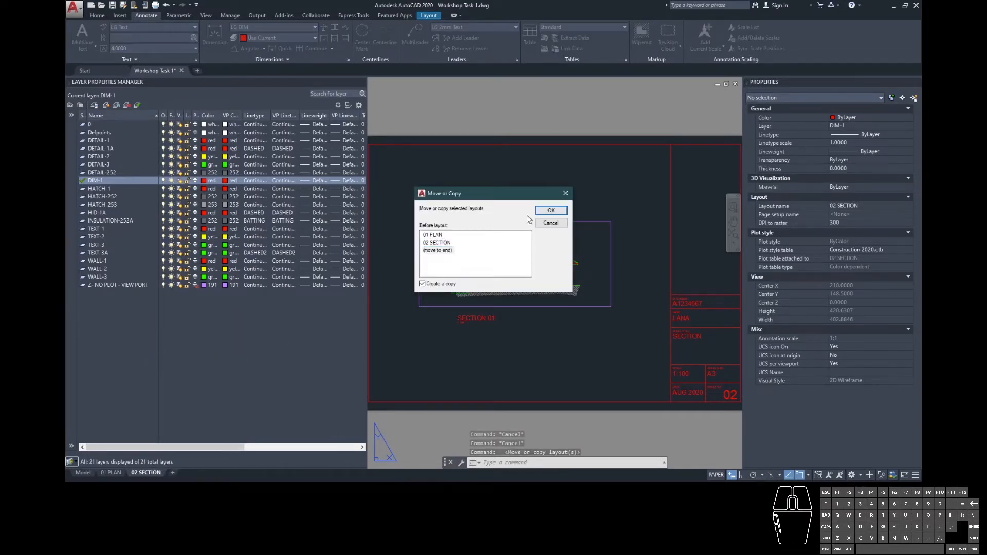
click(551, 210)
click(195, 472)
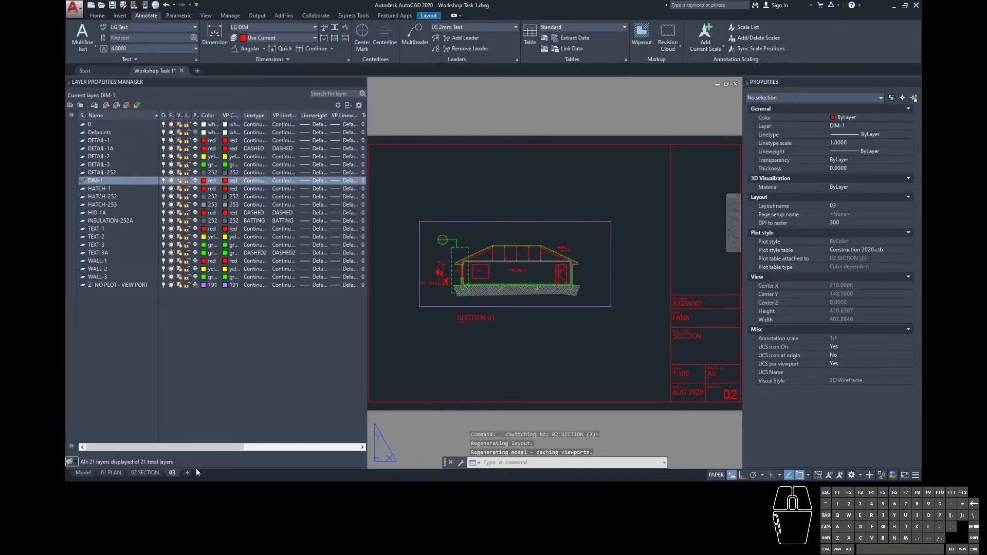
- Rename the copied layout as 03 PLAN DETAILS and make it current
right_click(172, 472)
click(234, 352)
key(Return)
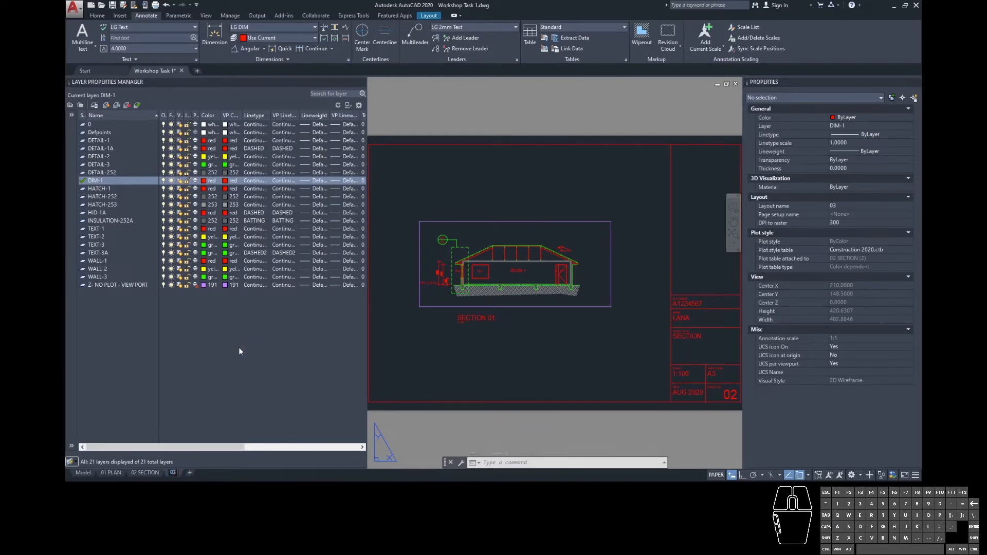
text(PLAN)
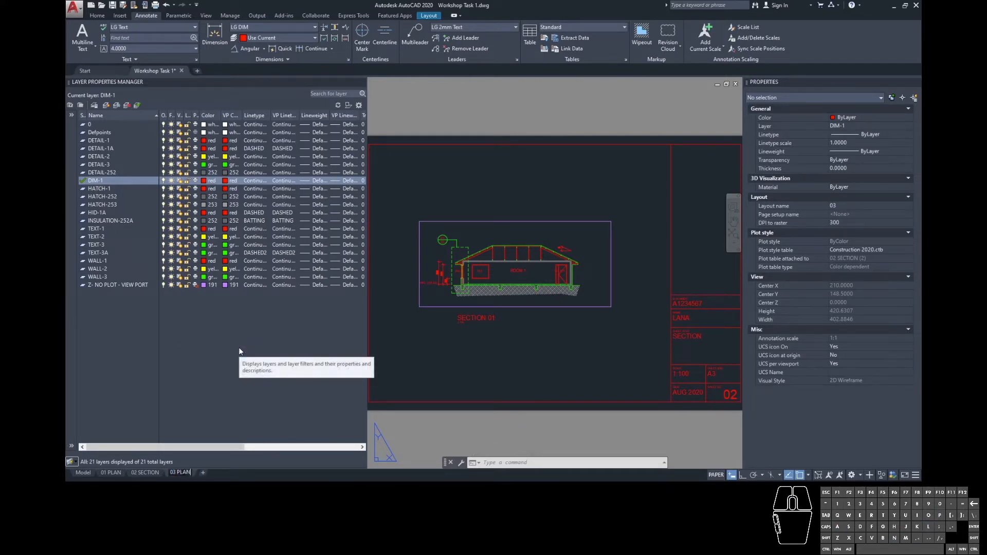
text( DETAILS)
key(Return)
key(Escape)
click(191, 473)
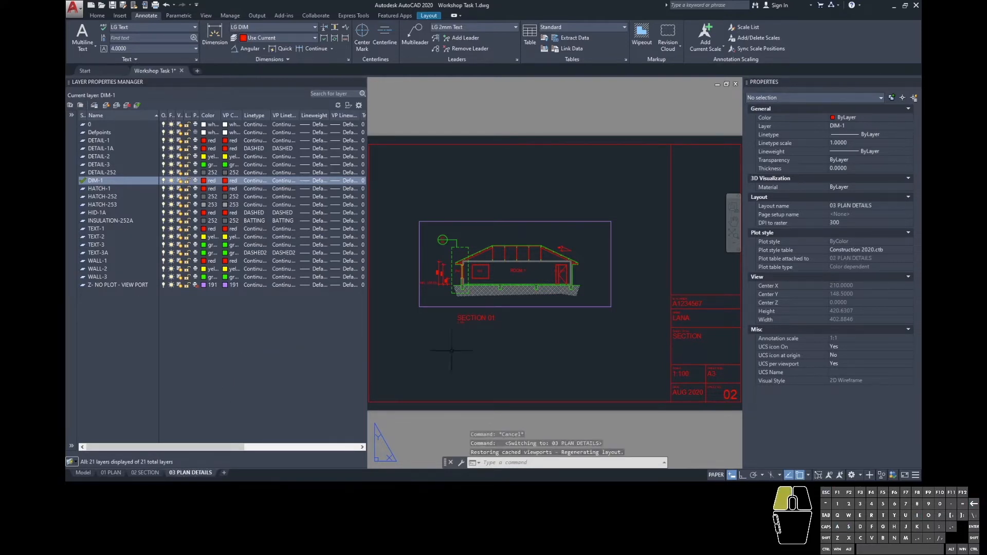
- Erase the dimensions, labels, detail marker and pitch symbol over the section, keeping the viewport and drawing title
click(400, 198)
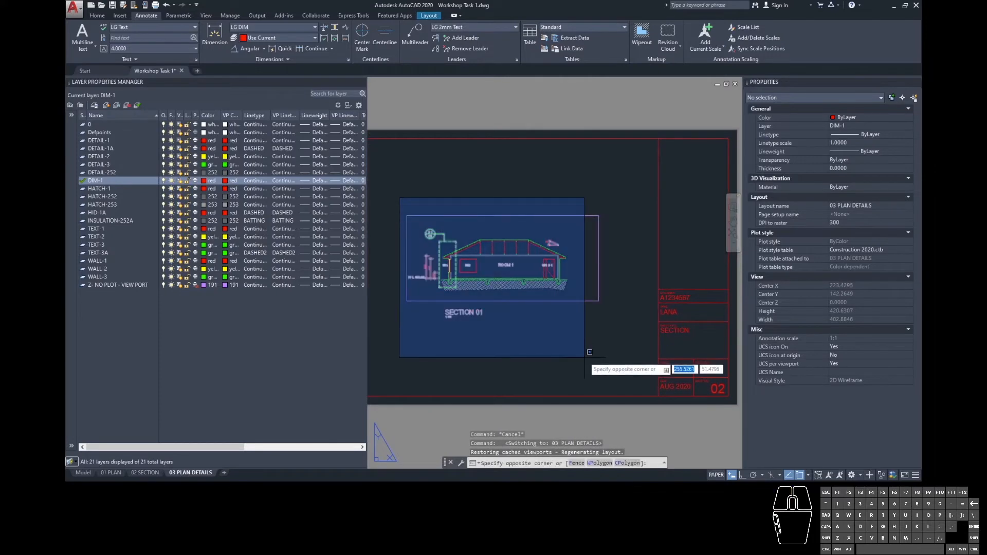
click(611, 296)
text(E)
key(Return)
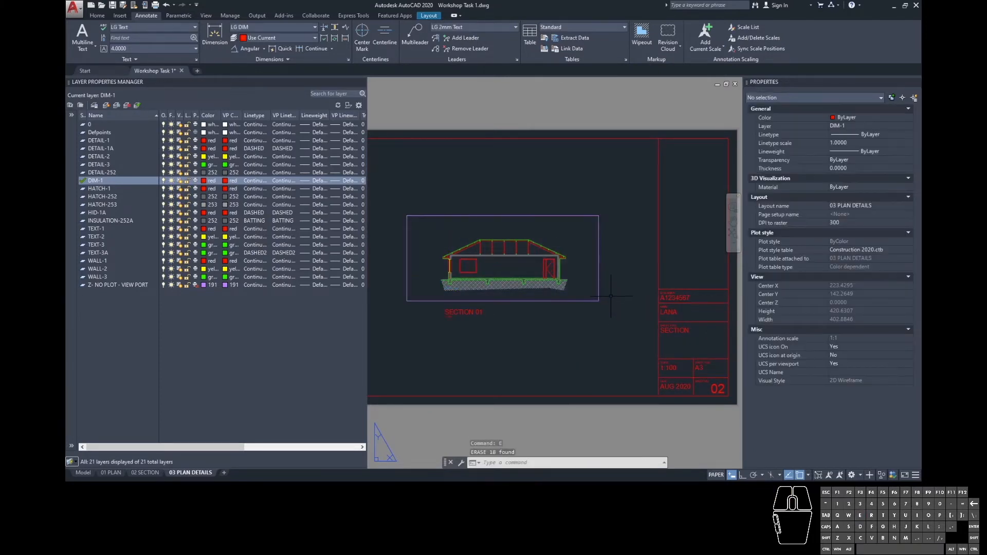
- Set the title block's drawing title to PLAN DETAILS, its scale to 1:10 and its sheet number to 03
double_click(676, 331)
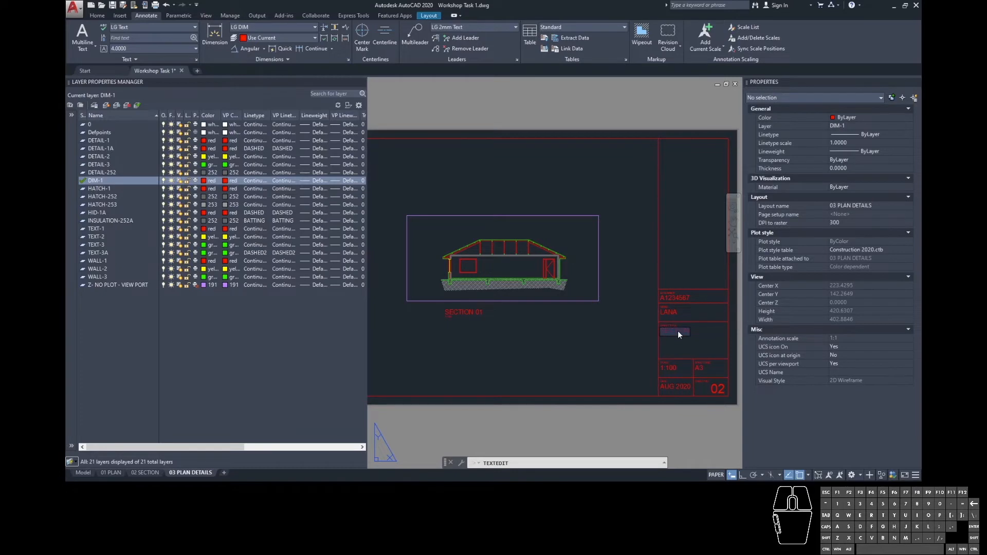
text(PLAN DETAILS)
key(Return)
click(674, 370)
text(1:10)
key(Return)
click(717, 388)
text(03)
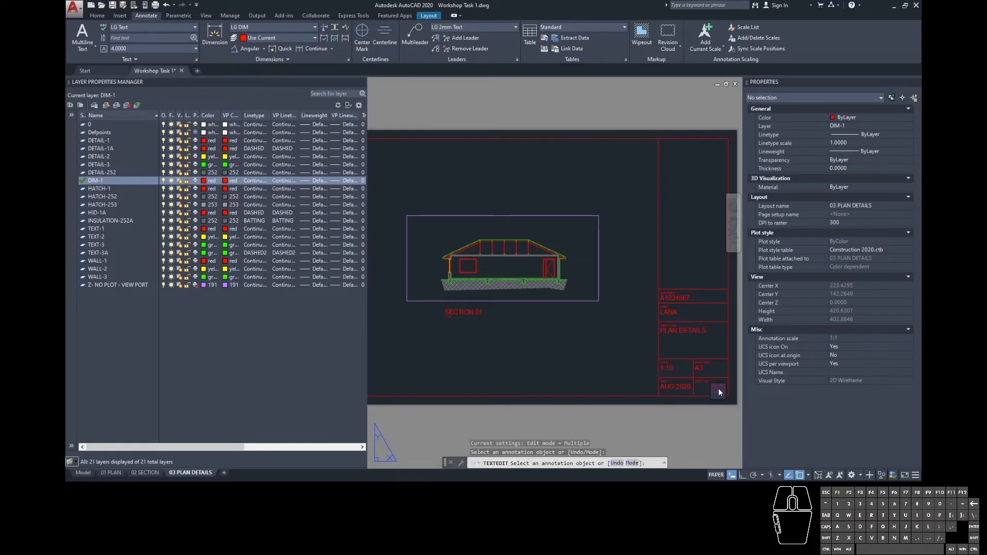
key(Escape)
key(Escape)
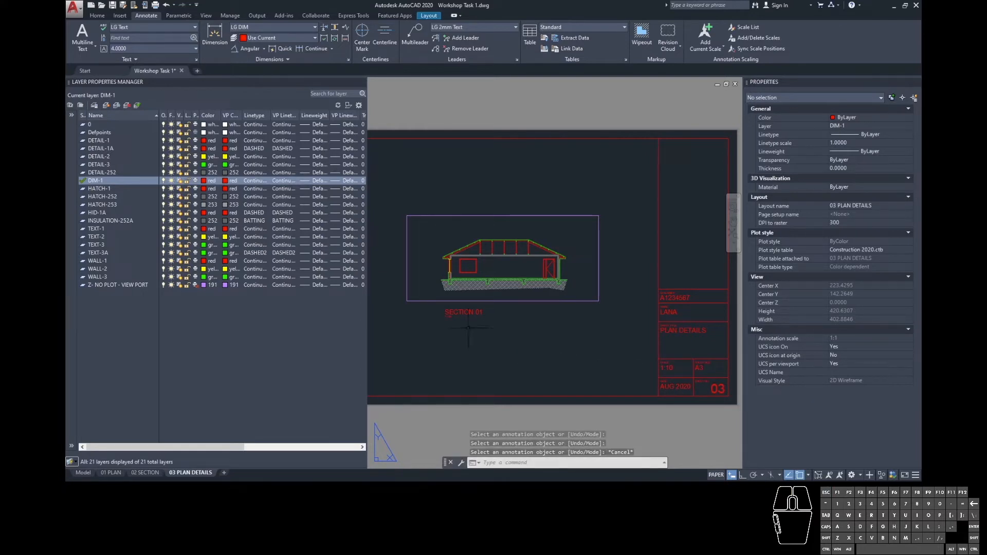
- Create a copy of the 03 PLAN DETAILS layout at the end of the layouts and open the copy
right_click(191, 474)
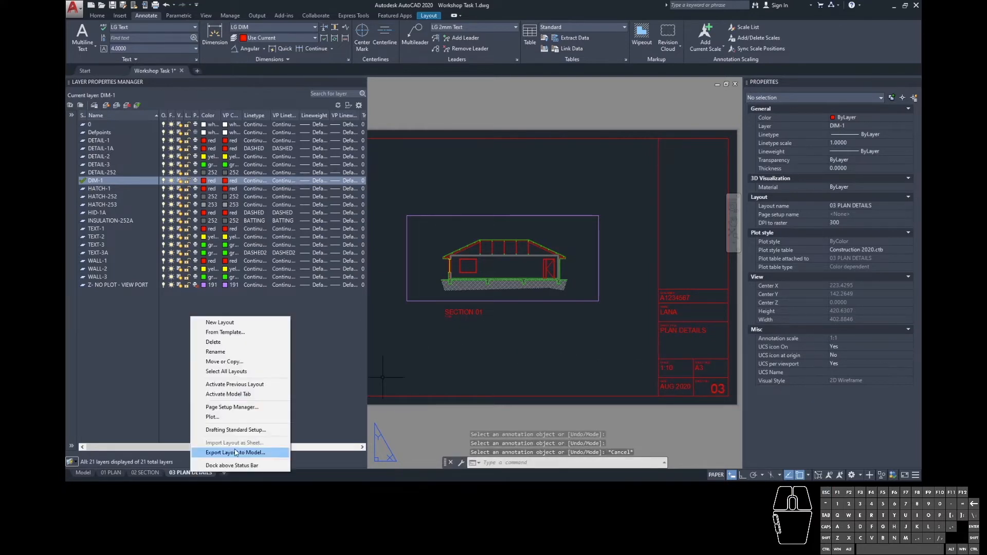
click(254, 361)
click(445, 285)
click(442, 258)
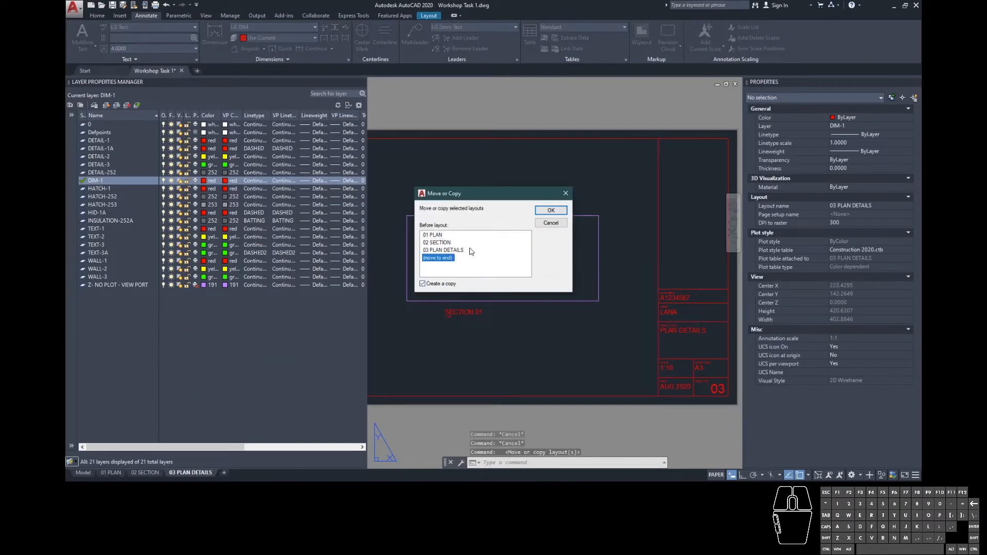
click(545, 214)
click(240, 472)
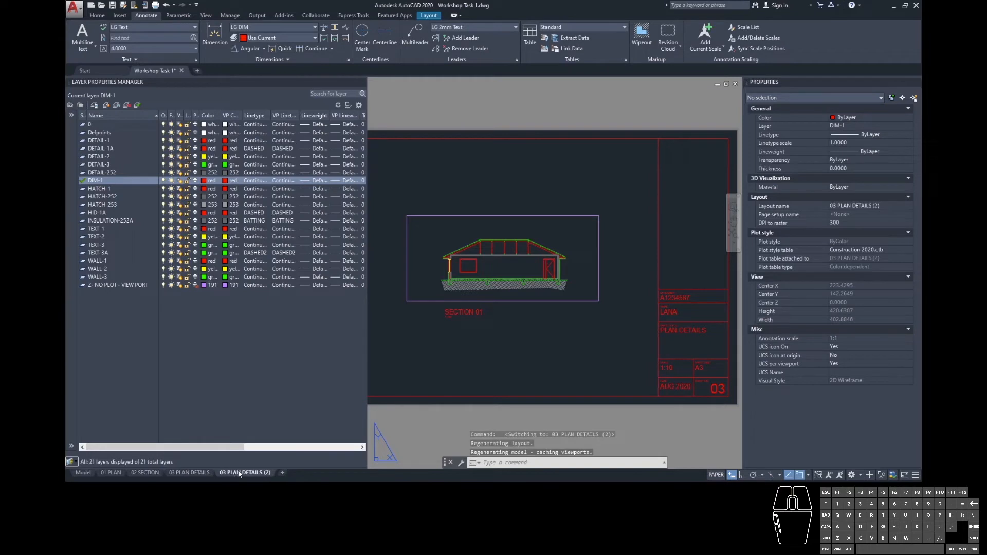
- Rename the copy of the 03 PLAN DETAILS layout as 04 SECTION DETAIL
right_click(239, 473)
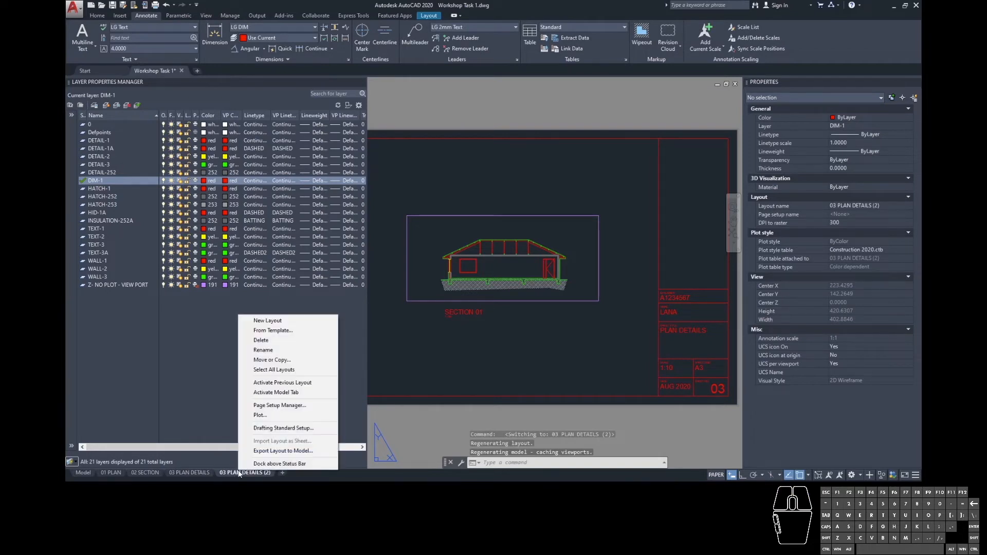
click(254, 353)
text(04 SECTION DETAIL)
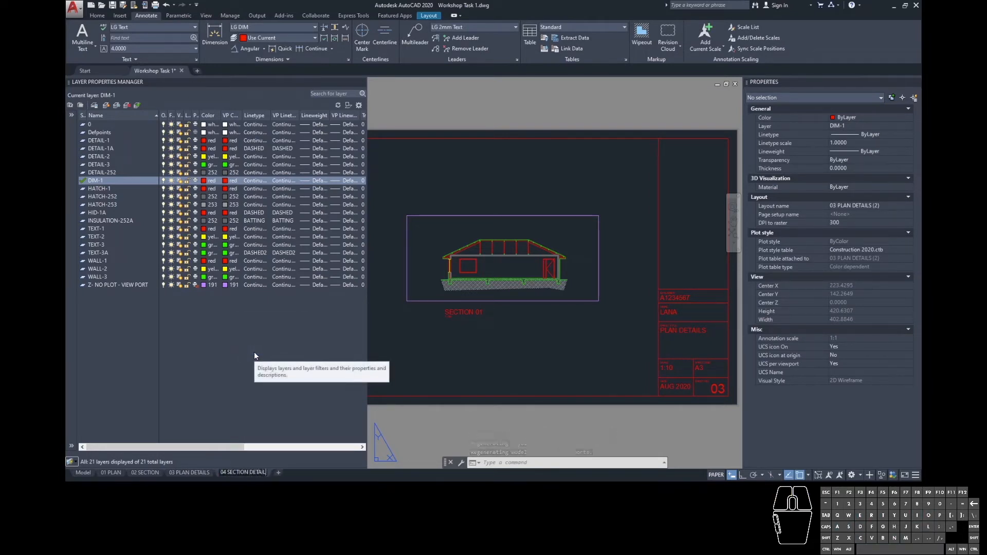
key(Return)
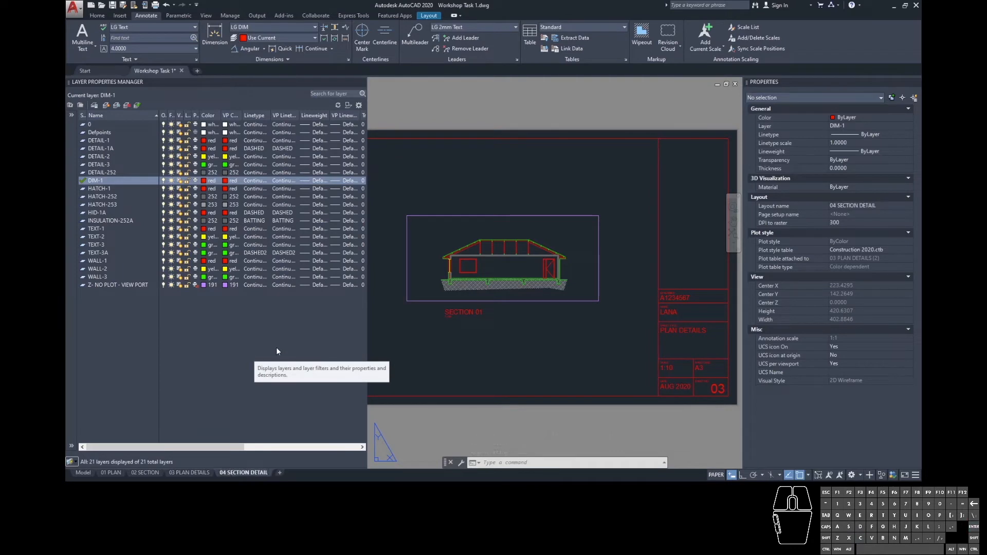
- Set the title block's drawing title to SECTION DETAIL and its sheet number to 04
double_click(691, 332)
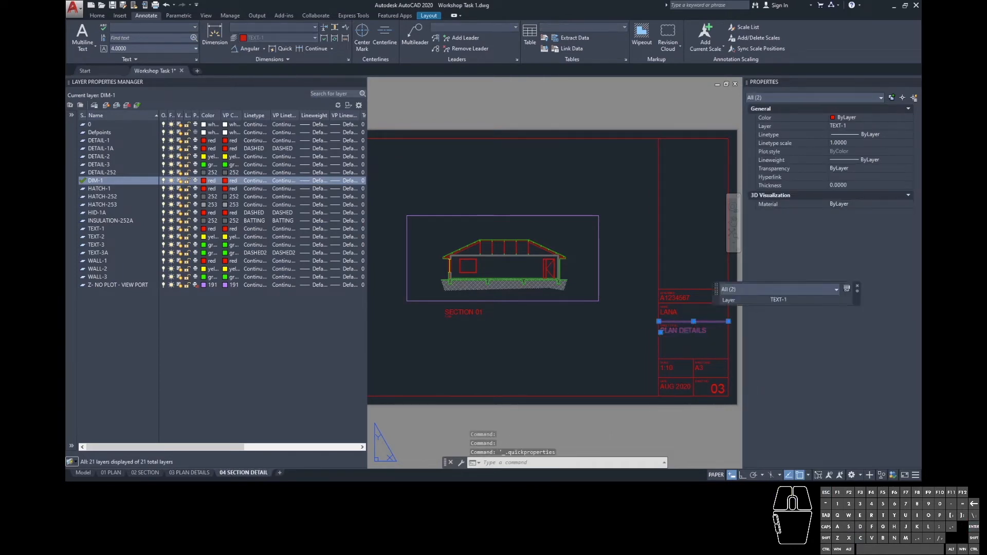
text(SECTION DETAIL)
key(Return)
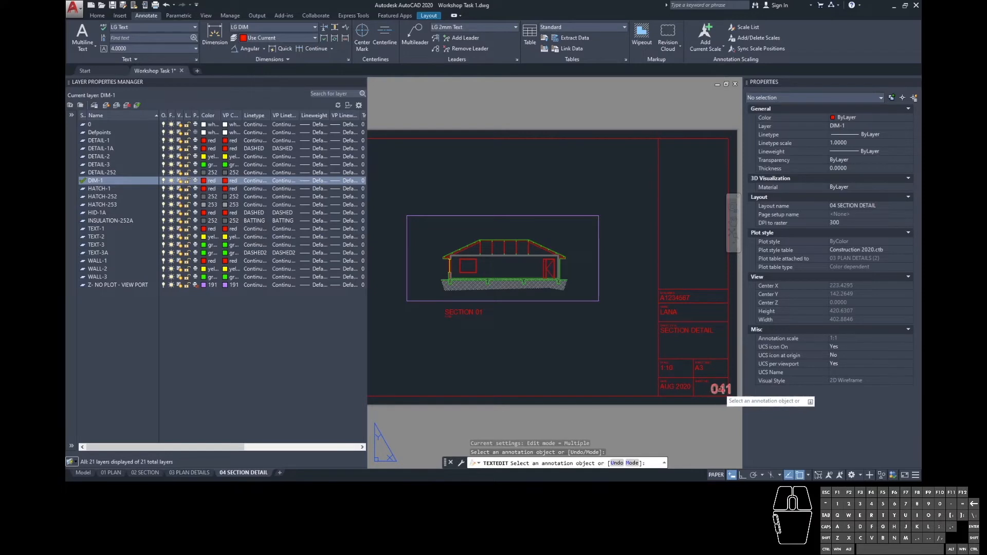
text(04)
click(476, 338)
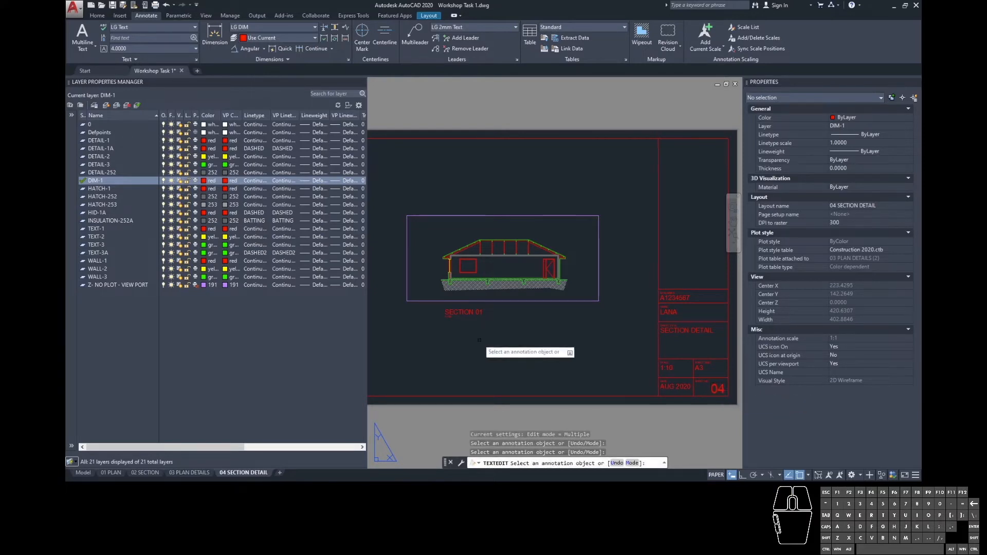
key(Escape)
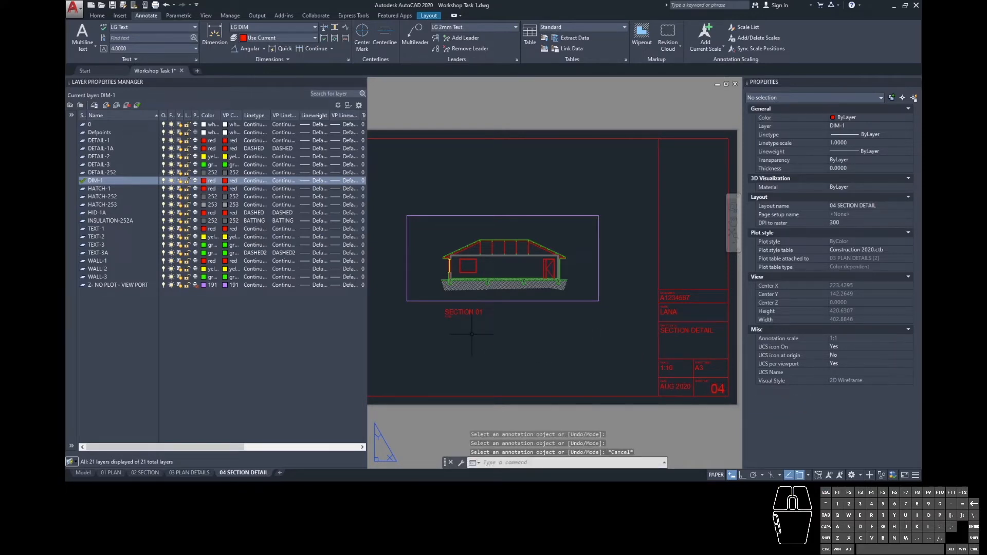
- Check the 03 PLAN DETAILS and 01 PLAN layouts and switch to model space with the section and floor plan in view
middle_drag(496, 337, 516, 336)
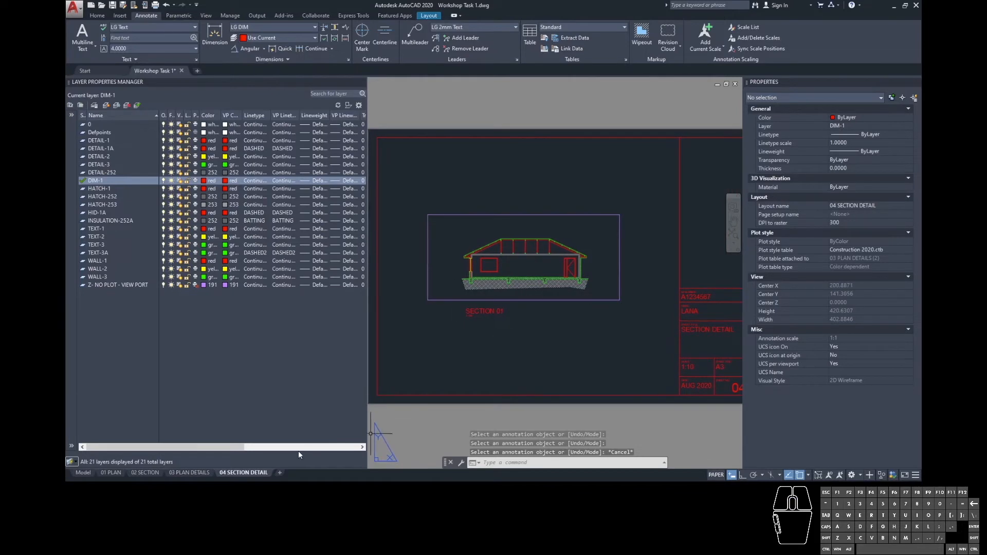
click(196, 474)
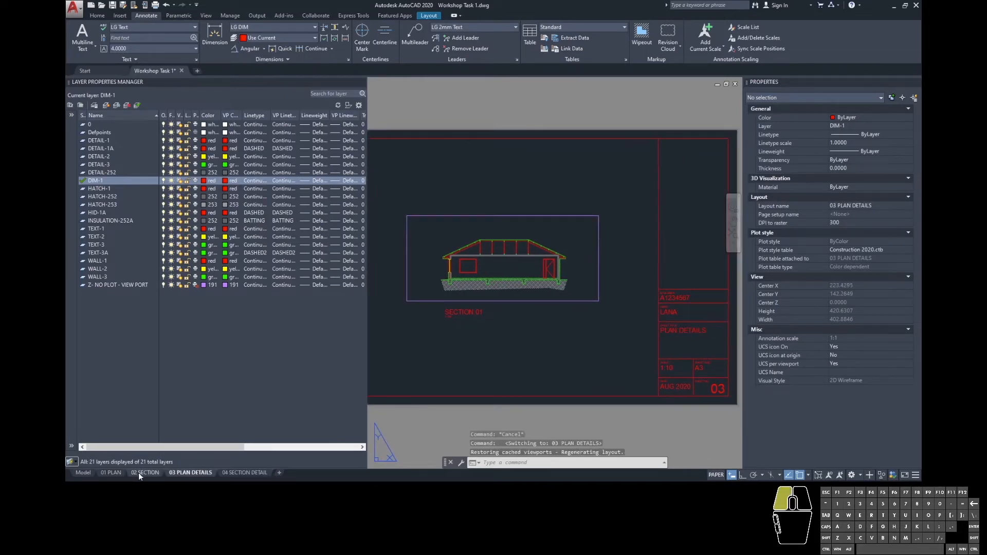
click(114, 472)
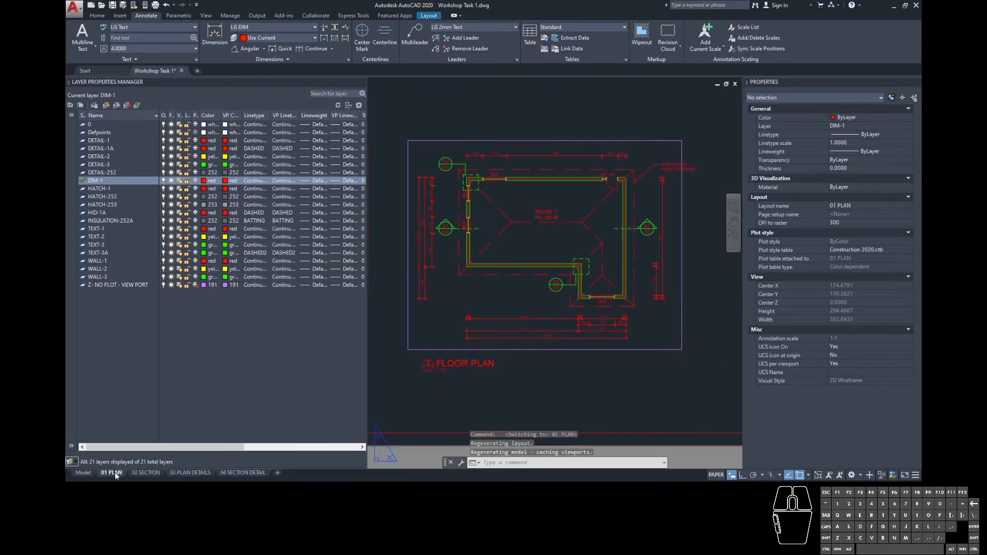
click(84, 473)
scroll(507, 283, down, 2)
middle_drag(504, 287, 524, 231)
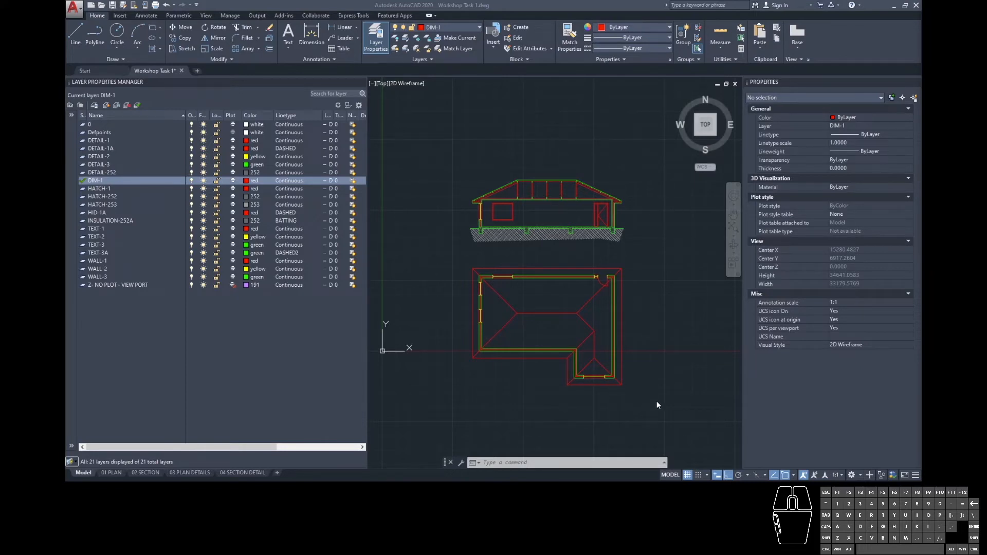
- Check the detail callouts on the 01 PLAN layout and return to model space
click(109, 470)
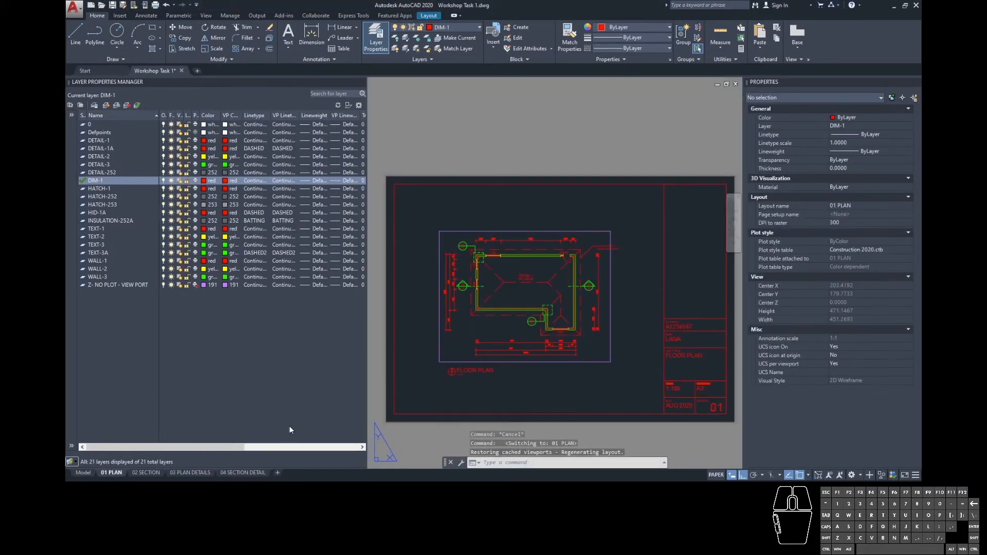
middle_drag(567, 360, 557, 340)
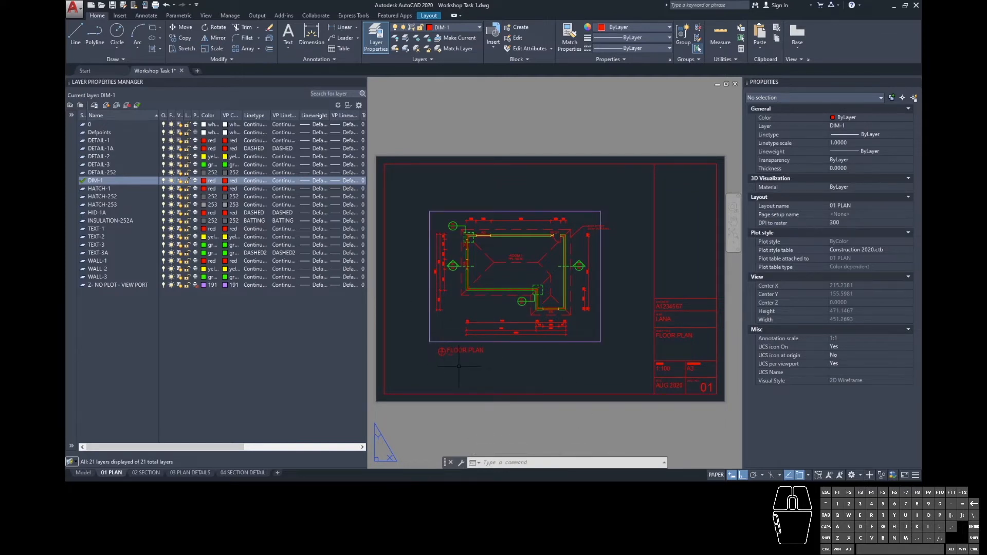
click(84, 473)
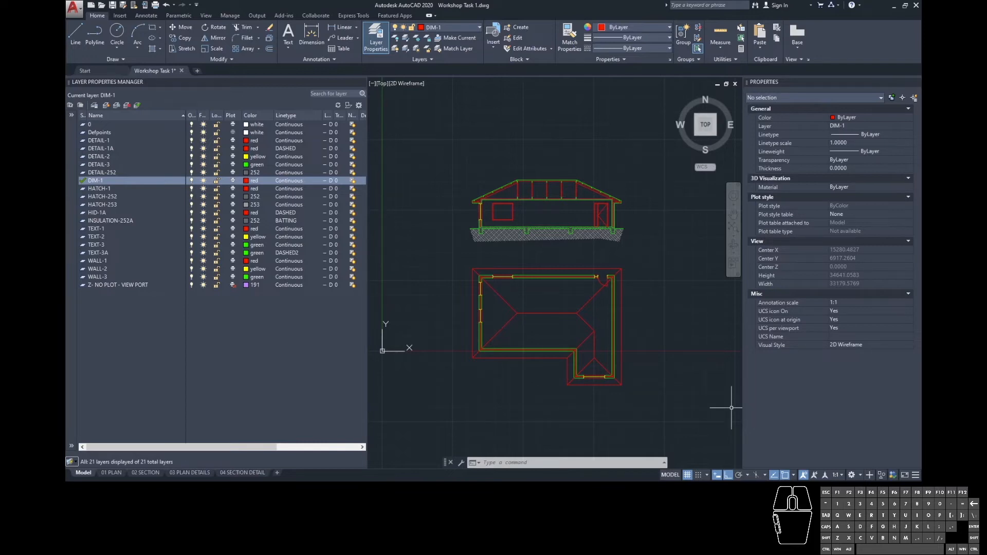
- Copy the floor plan's inner lower corner walls and upper-left corner walls with window, without roof lines, horizontally into empty space left of the plan
scroll(488, 454, up, 1)
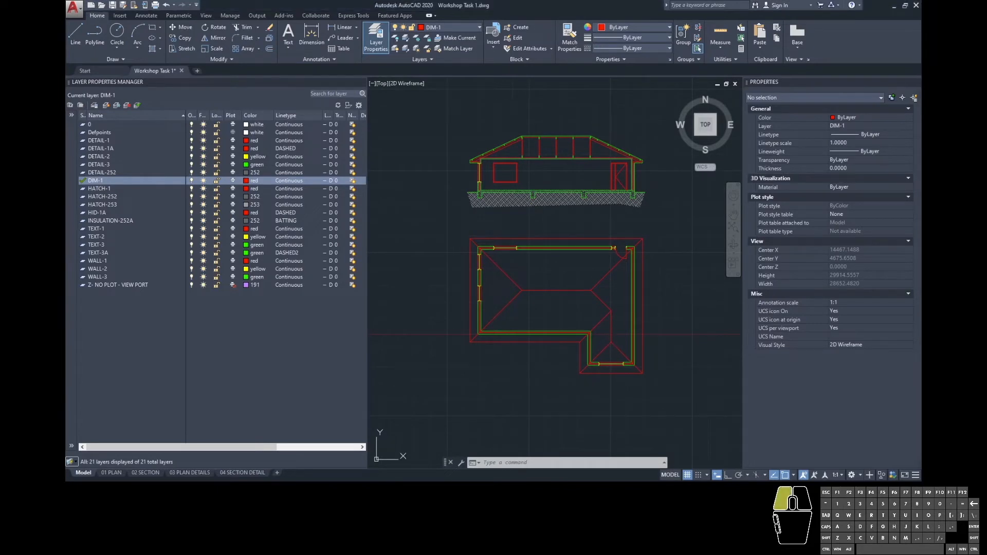
scroll(595, 331, up, 10)
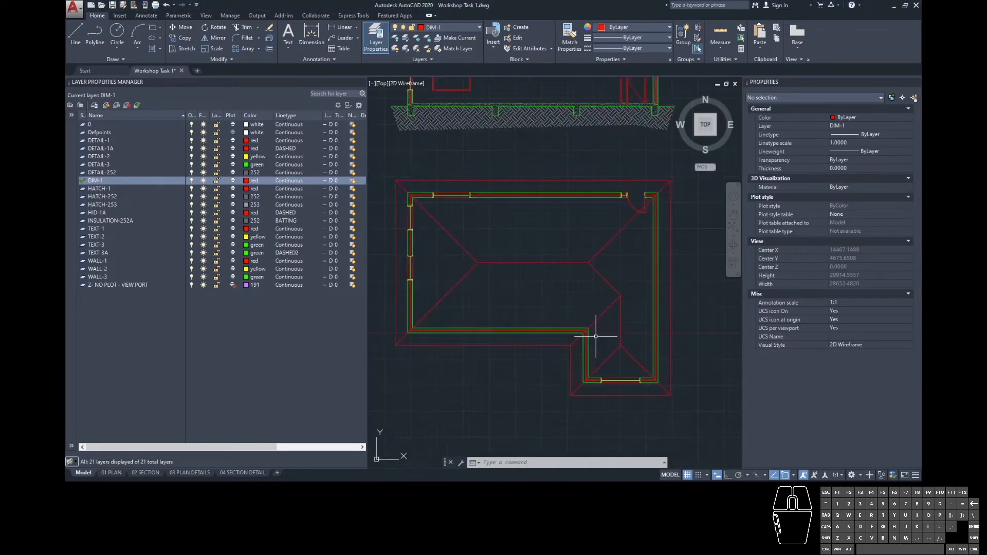
click(614, 301)
click(546, 343)
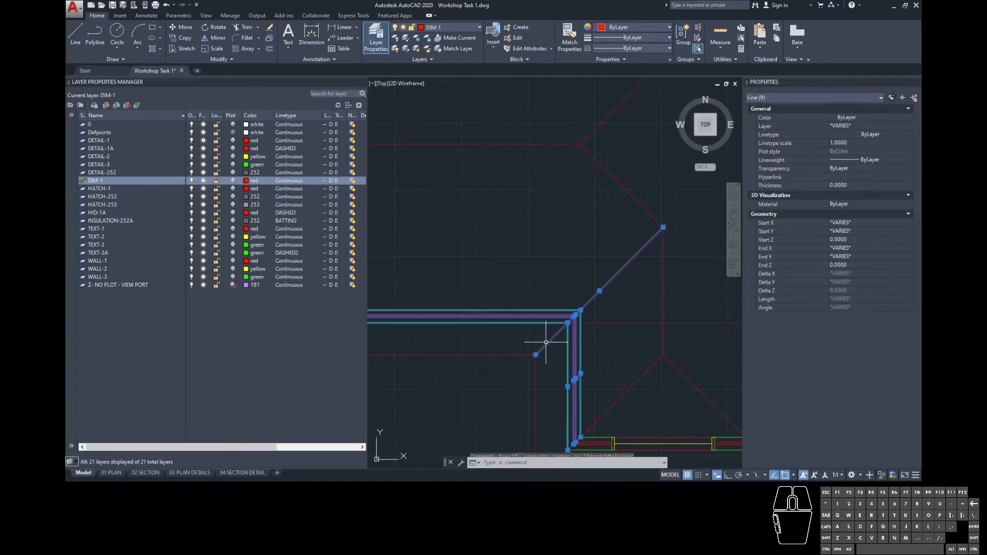
shift+click(550, 362)
shift+click(541, 344)
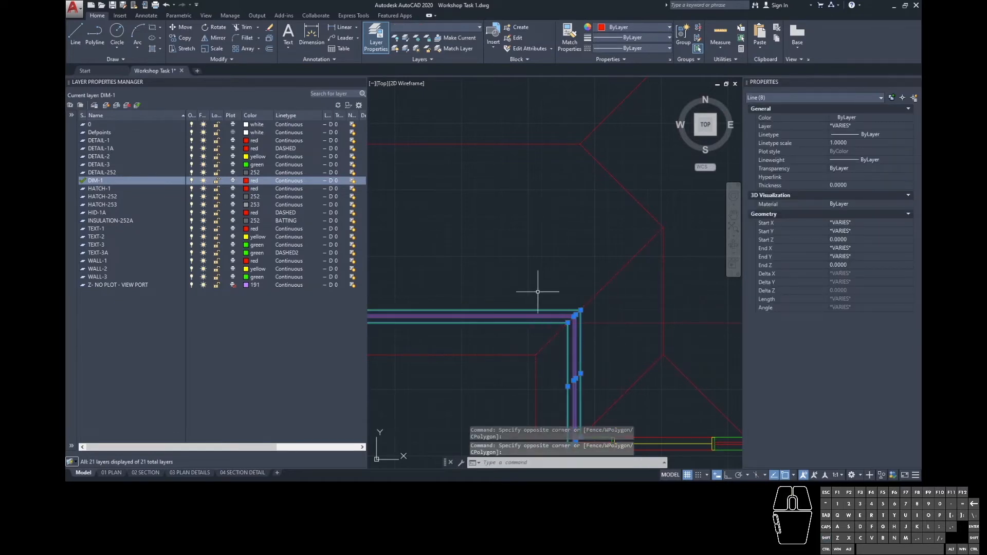
scroll(582, 312, down, 3)
scroll(586, 319, down, 3)
scroll(473, 226, up, 5)
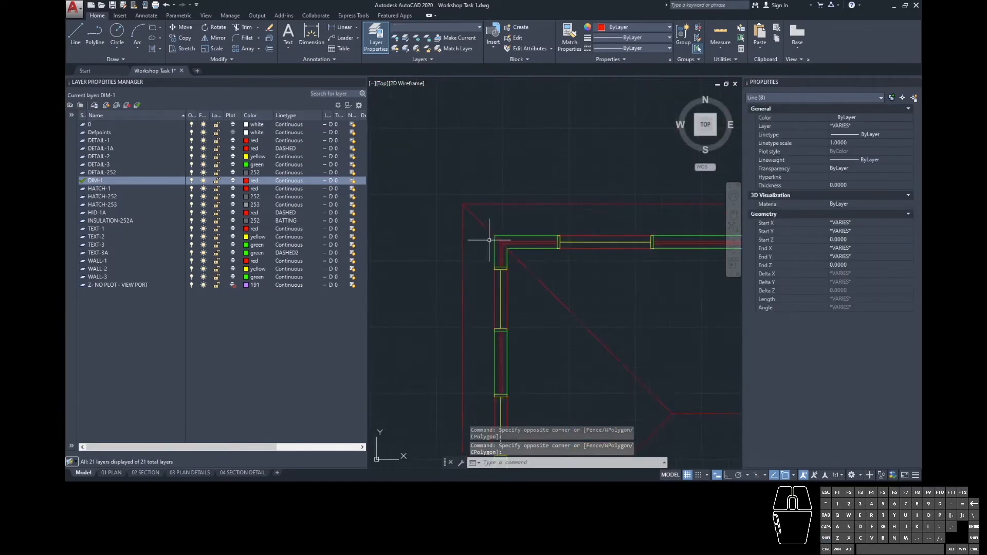
click(578, 212)
click(466, 339)
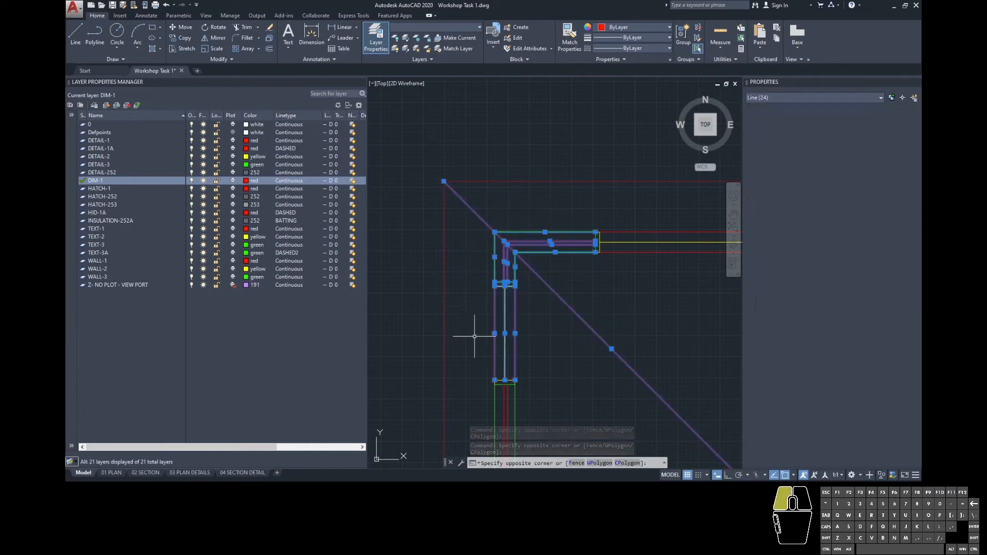
scroll(576, 341, down, 5)
middle_drag(604, 326, 600, 276)
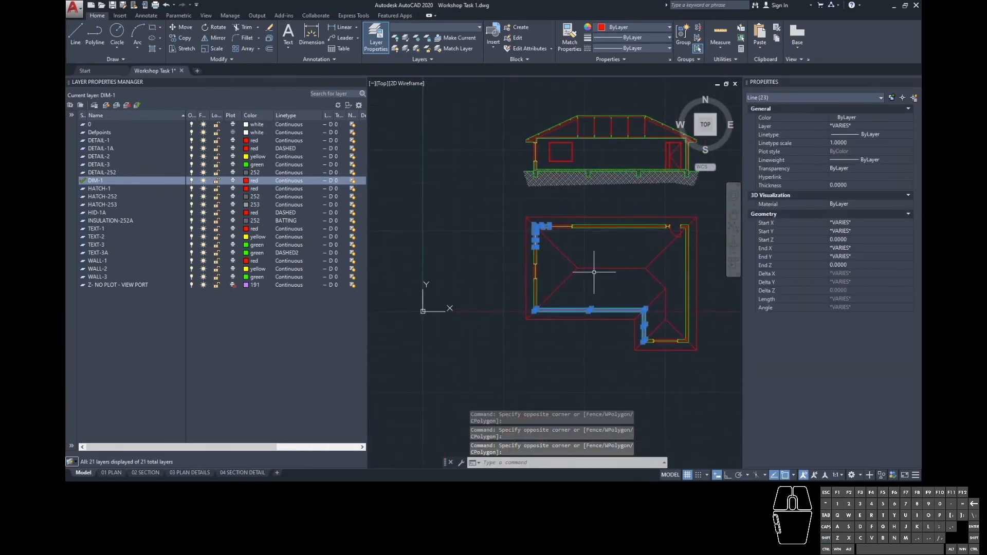
scroll(643, 333, up, 6)
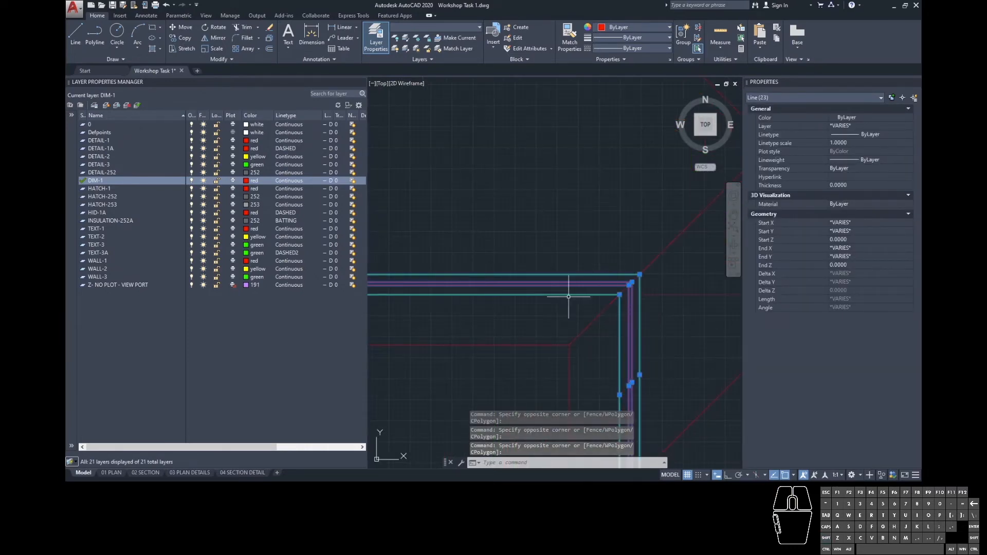
scroll(647, 326, down, 4)
text(co)
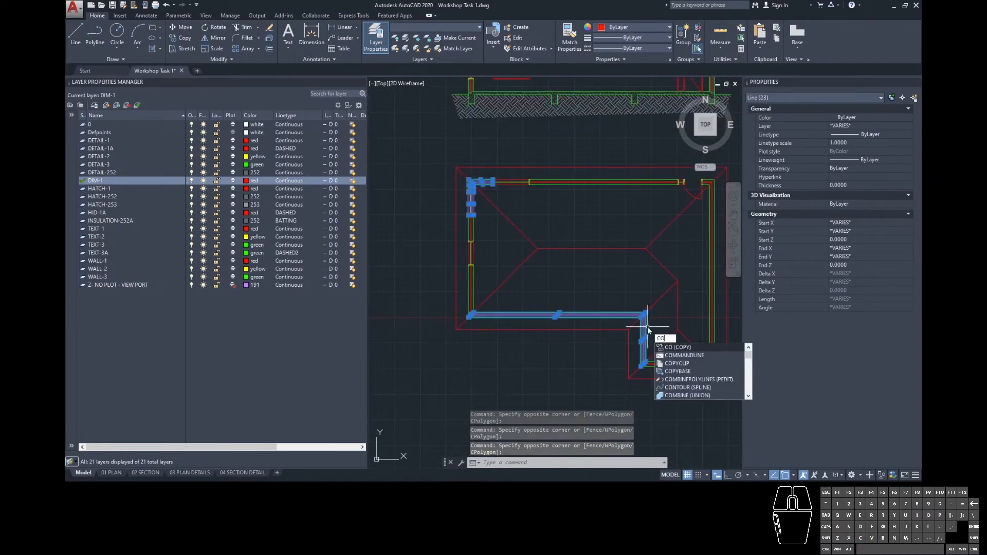
key(Return)
click(647, 320)
middle_drag(528, 313, 729, 320)
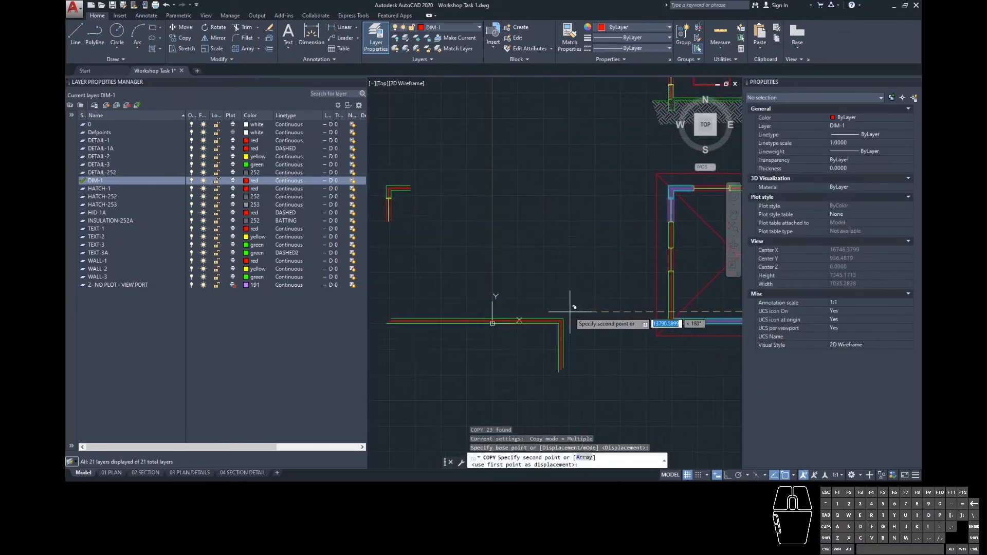
click(730, 476)
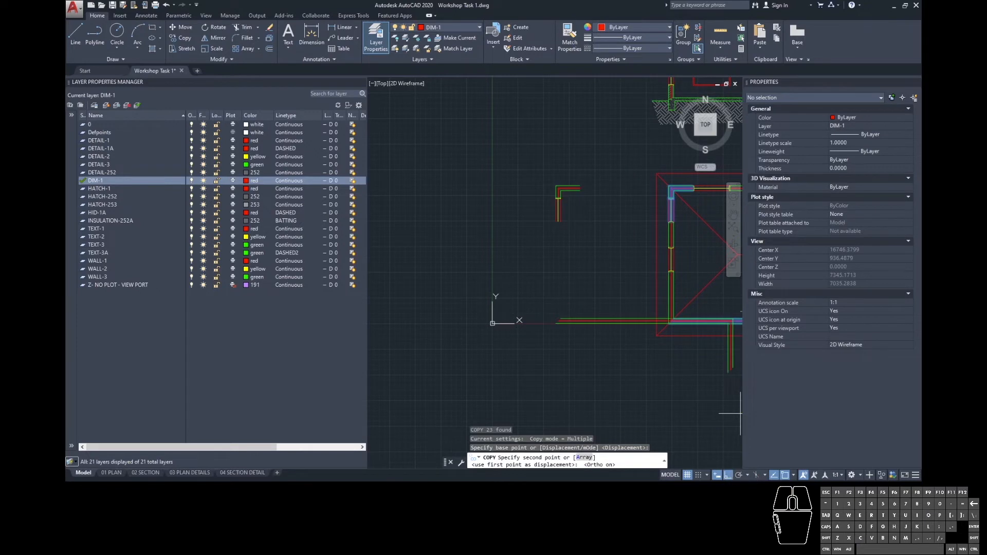
scroll(600, 354, down, 2)
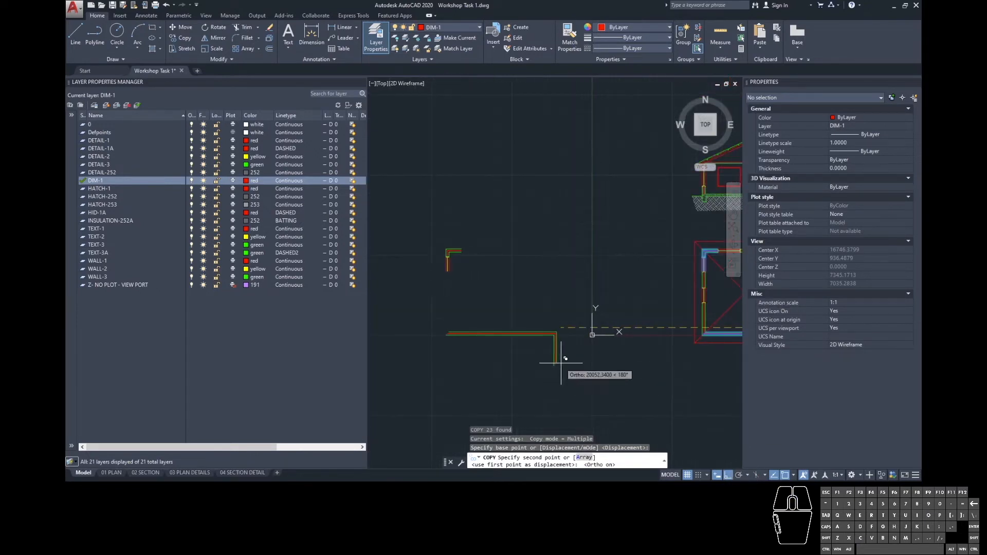
click(549, 352)
key(Escape)
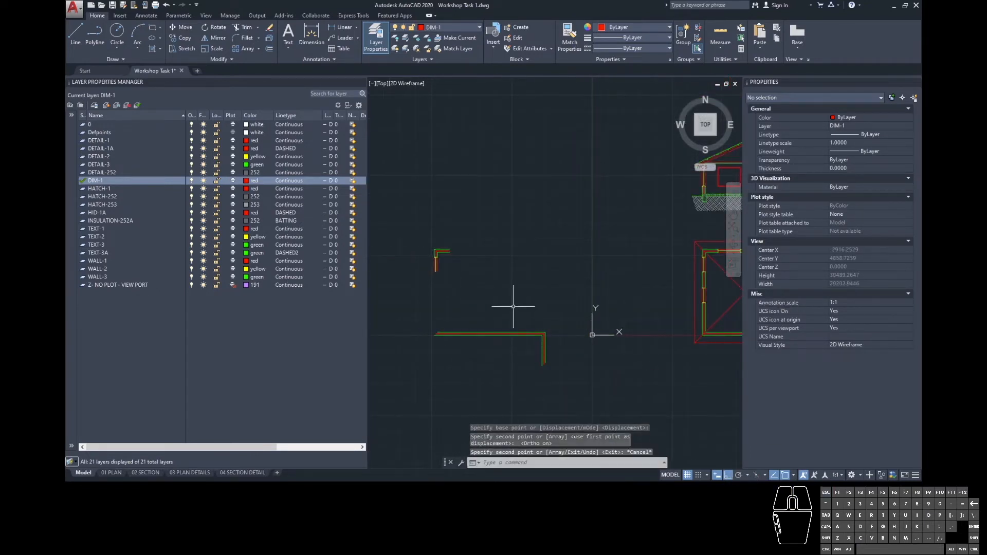
- Draw two perpendicular cutting lines, one across each wall leg of the copied inner corner
click(76, 32)
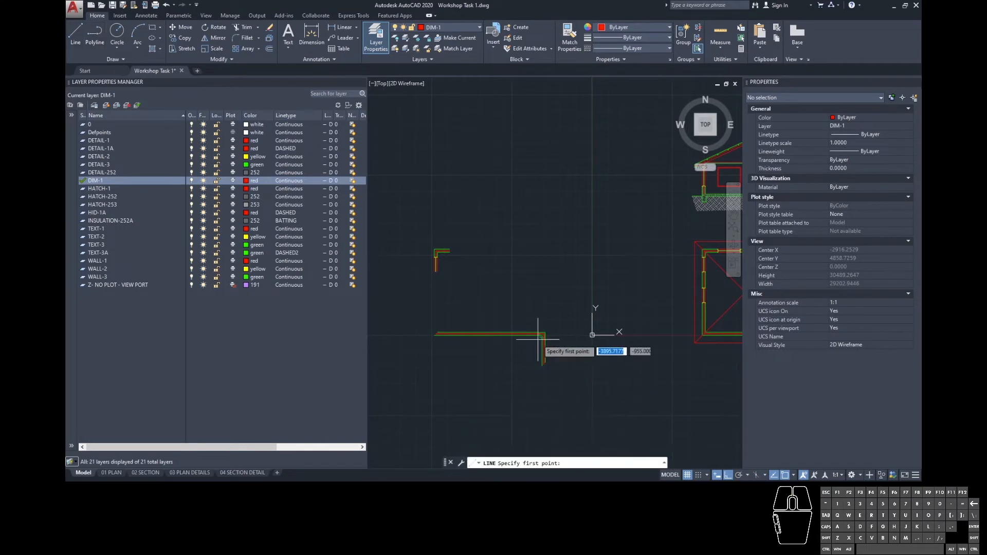
scroll(537, 346, up, 5)
click(619, 362)
click(525, 359)
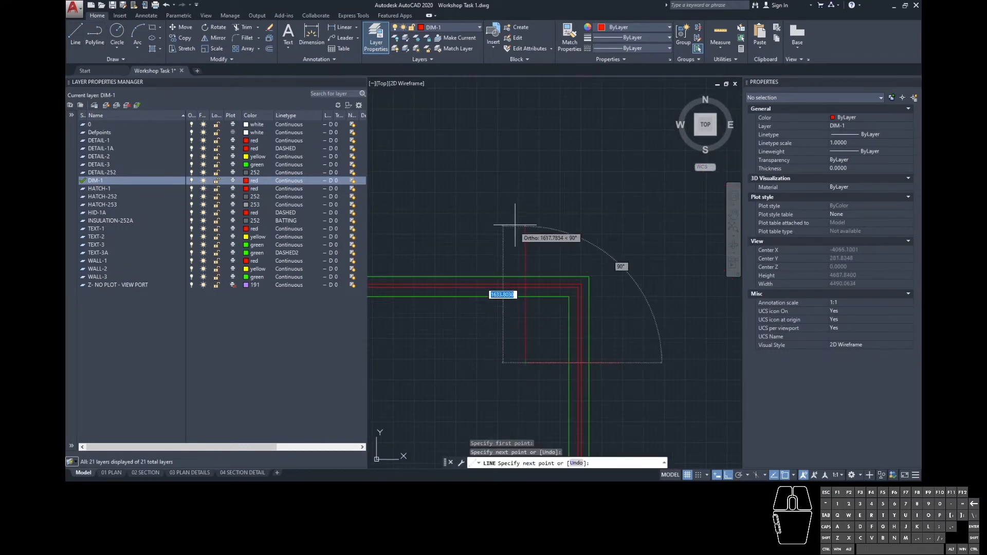
click(515, 220)
key(Escape)
- Trim the wall lines of the copied inner corner back to the cutting lines and erase both cutting lines
click(536, 331)
click(519, 350)
click(544, 370)
text(tr)
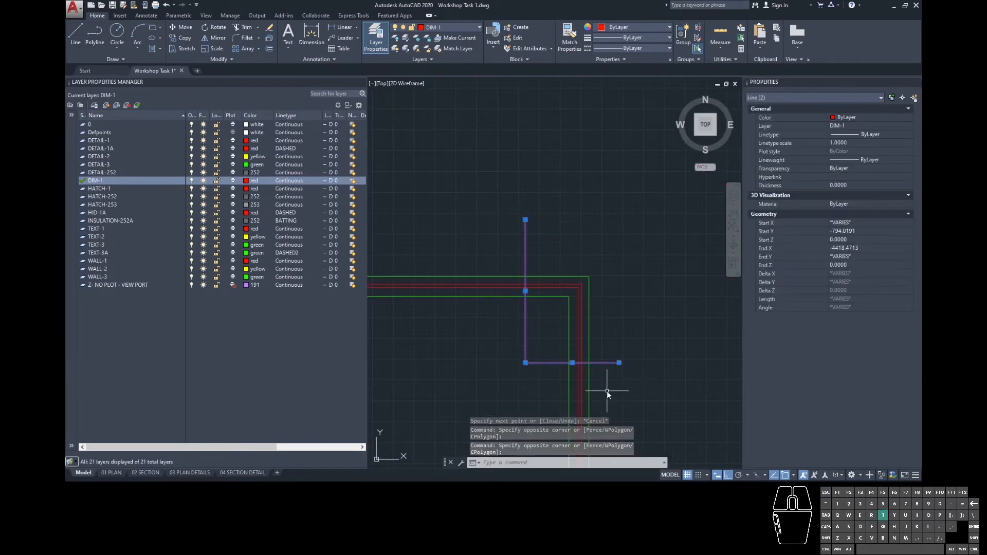
click(605, 385)
click(552, 392)
click(503, 264)
click(476, 311)
key(Escape)
click(543, 344)
click(518, 372)
text(e)
scroll(581, 370, down, 4)
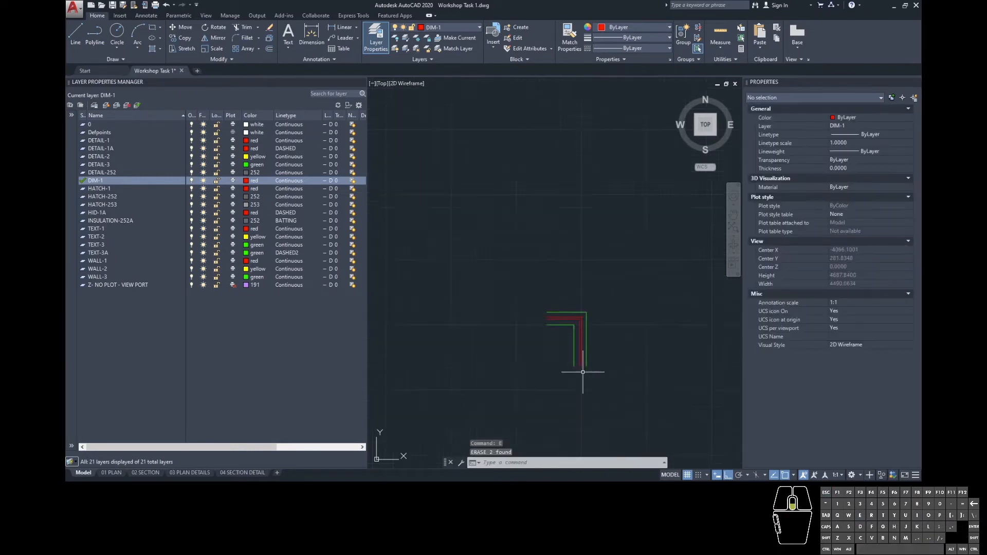
scroll(477, 275, up, 3)
middle_drag(497, 305, 526, 285)
scroll(493, 311, up, 1)
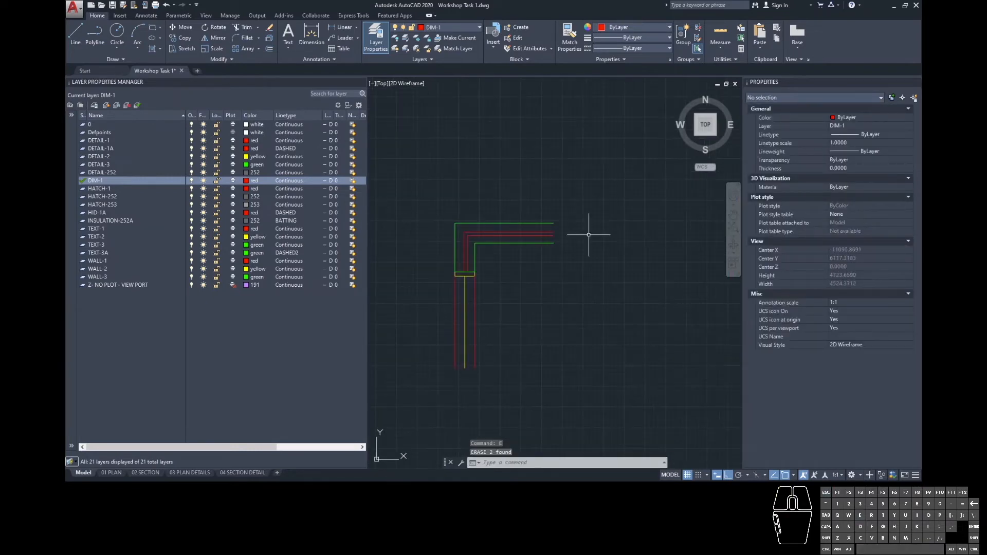
scroll(441, 282, down, 4)
middle_drag(516, 326, 531, 264)
text(pl)
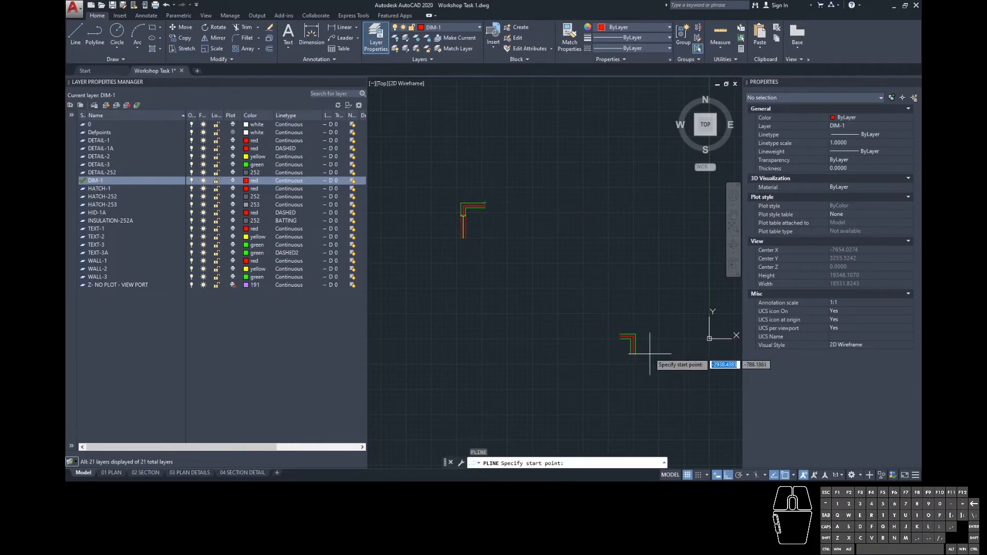
key(Escape)
- Copy the section's left eave, window wall, floor slab and footing horizontally into empty space left of the section
mouse_move(641, 357)
middle_down()
mouse_move(599, 348)
mouse_move(550, 362)
middle_up()
scroll(599, 348, down, 2)
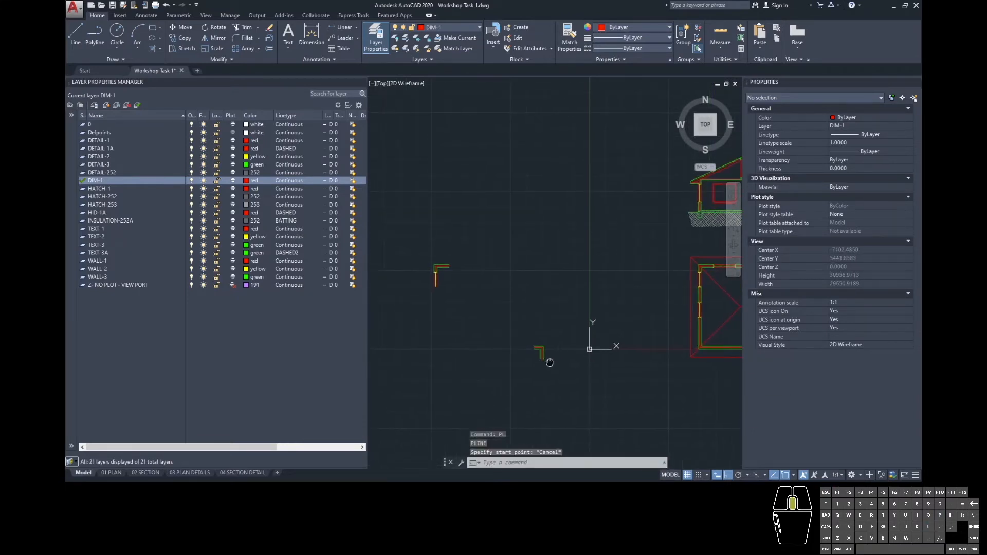
middle_drag(510, 277, 449, 306)
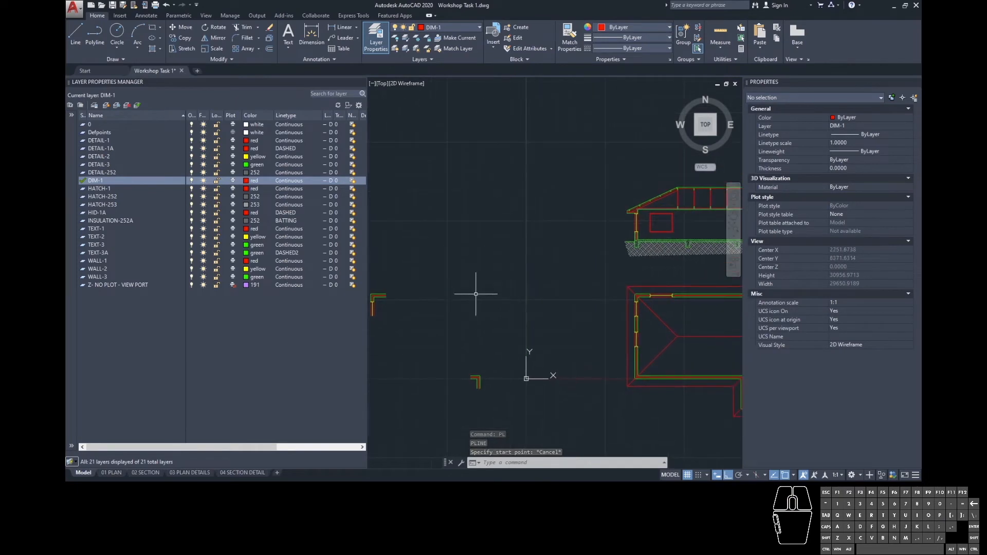
scroll(640, 204, up, 4)
middle_drag(671, 279, 557, 206)
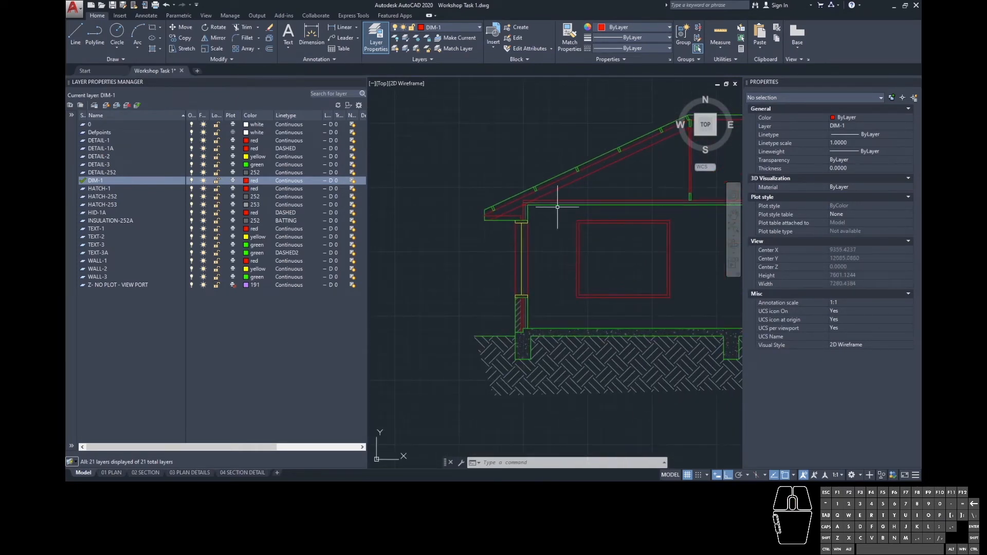
click(560, 155)
click(454, 398)
text(co)
key(space)
click(566, 364)
scroll(566, 363, down, 6)
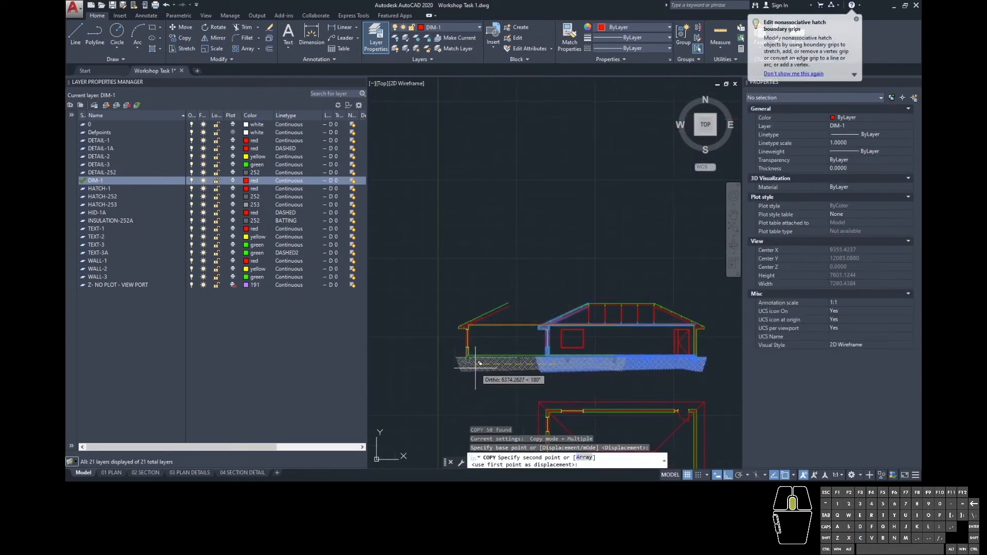
middle_drag(476, 368, 679, 337)
middle_drag(552, 348, 456, 269)
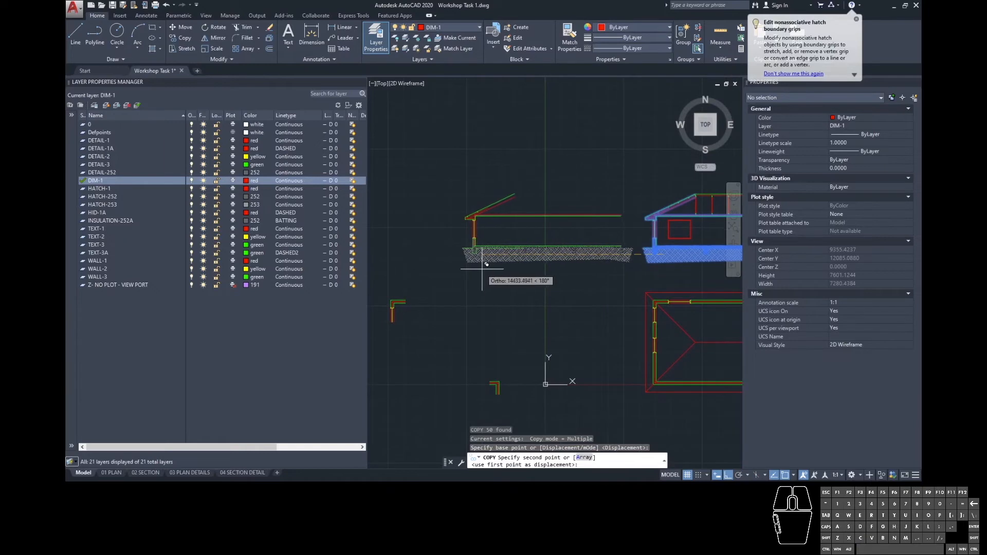
key(Escape)
- Draw a vertical cutting line through the copied section just inside the window wall, from above the roof to below the ground hatch
scroll(485, 264, up, 4)
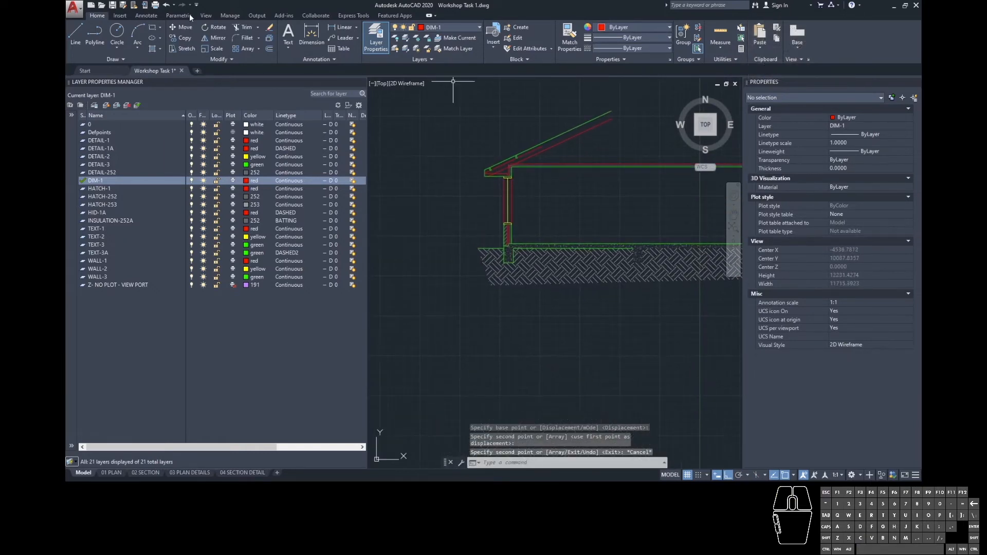
text(l)
key(space)
scroll(555, 157, up, 2)
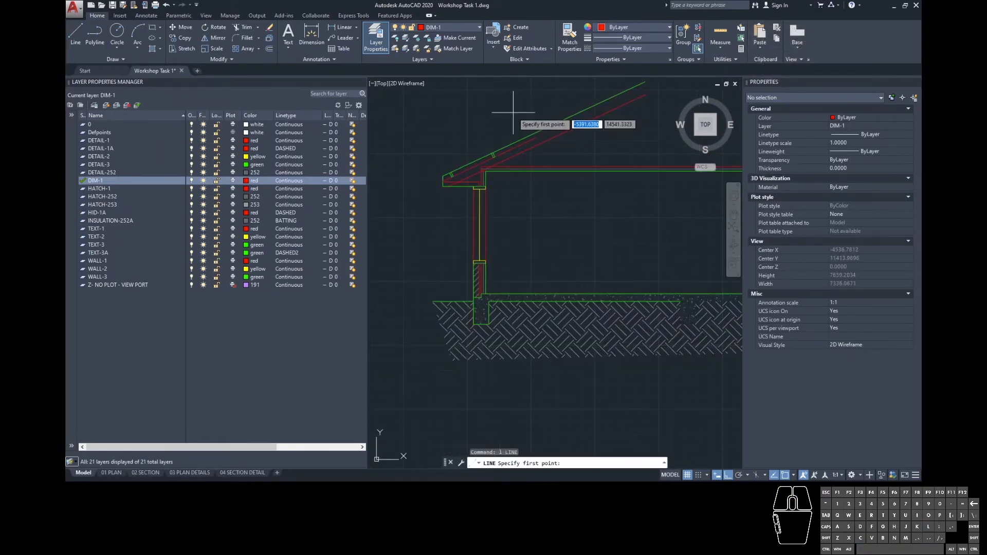
click(517, 110)
key(Escape)
click(517, 381)
- Trim the roof, ceiling, slab and ground of the copied section to the right of the cutting line
text(tr)
key(space)
click(606, 363)
click(546, 285)
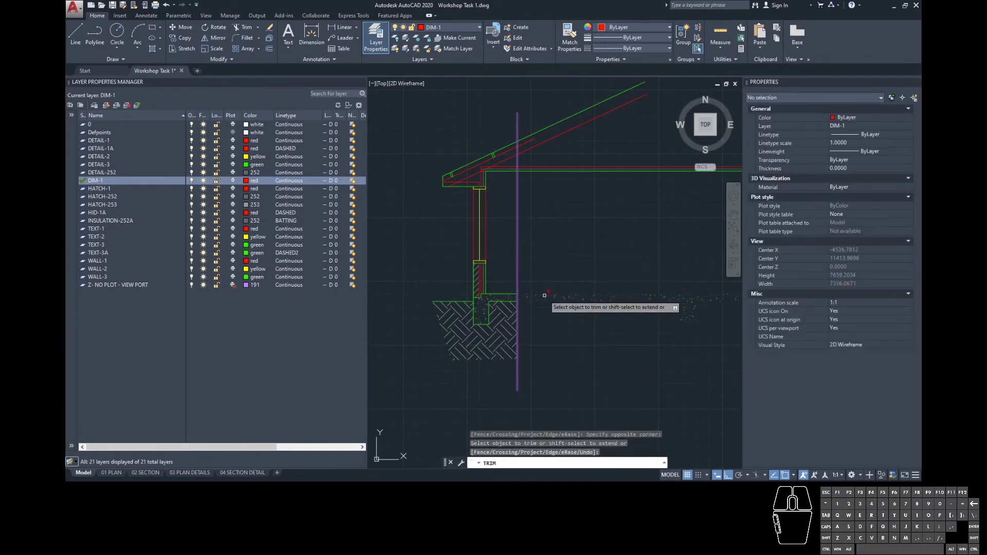
click(543, 186)
click(527, 121)
key(Escape)
- Erase the vertical cutting line from the copied section detail
click(517, 203)
text(e)
key(space)
scroll(506, 198, down, 4)
scroll(575, 202, up, 3)
scroll(562, 344, up, 2)
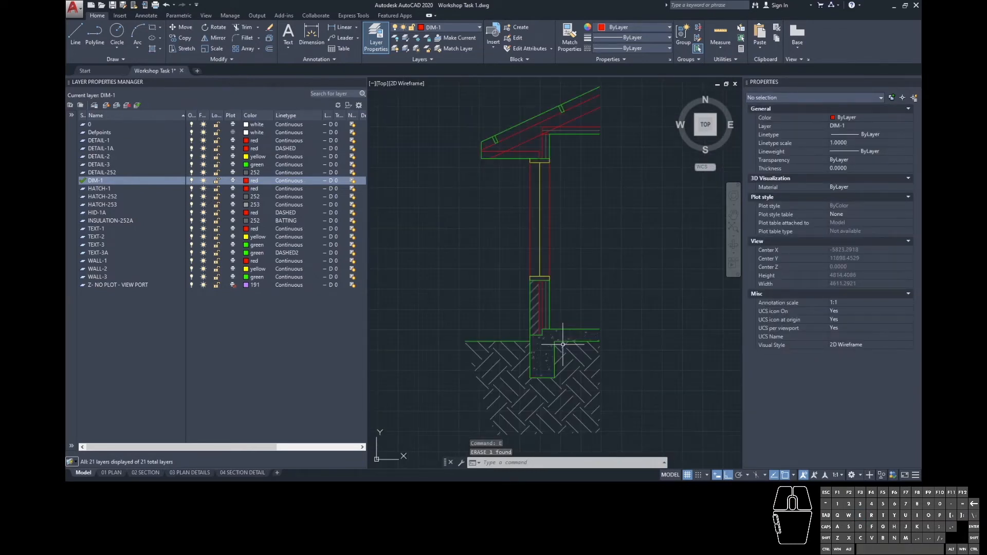
- Offset the outer vertical wall line of the copied upper-left corner inward by 230
scroll(564, 344, down, 1)
middle_drag(591, 368, 606, 139)
middle_drag(482, 294, 695, 248)
scroll(466, 306, up, 2)
scroll(467, 306, up, 2)
middle_drag(467, 294, 519, 289)
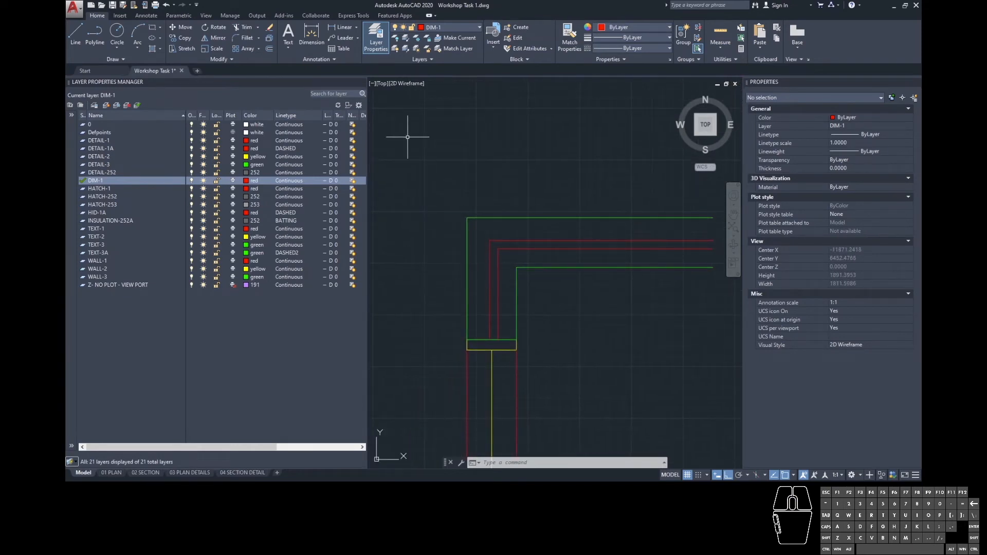
click(466, 226)
text(o)
key(Return)
text(234)
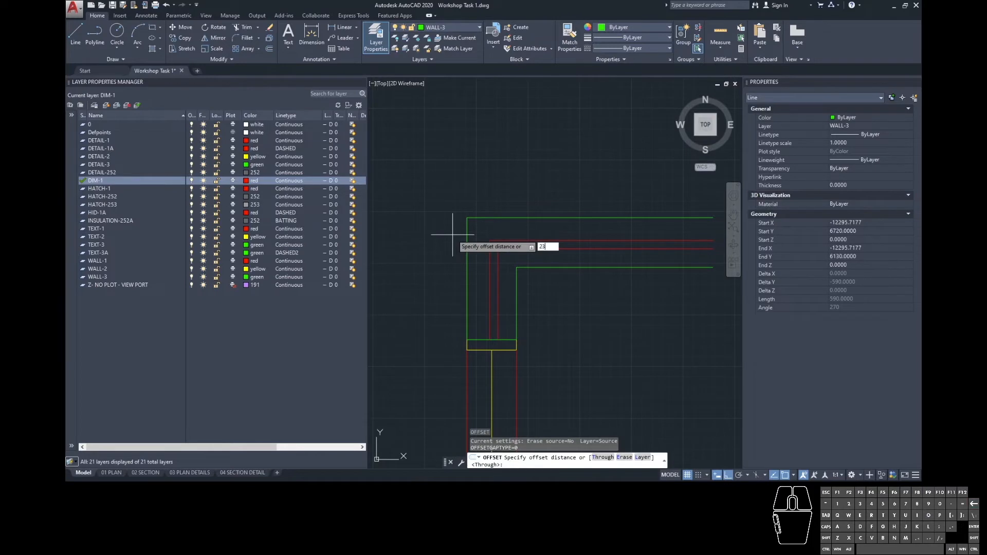
key(Return)
click(576, 237)
key(Escape)
key(Escape)
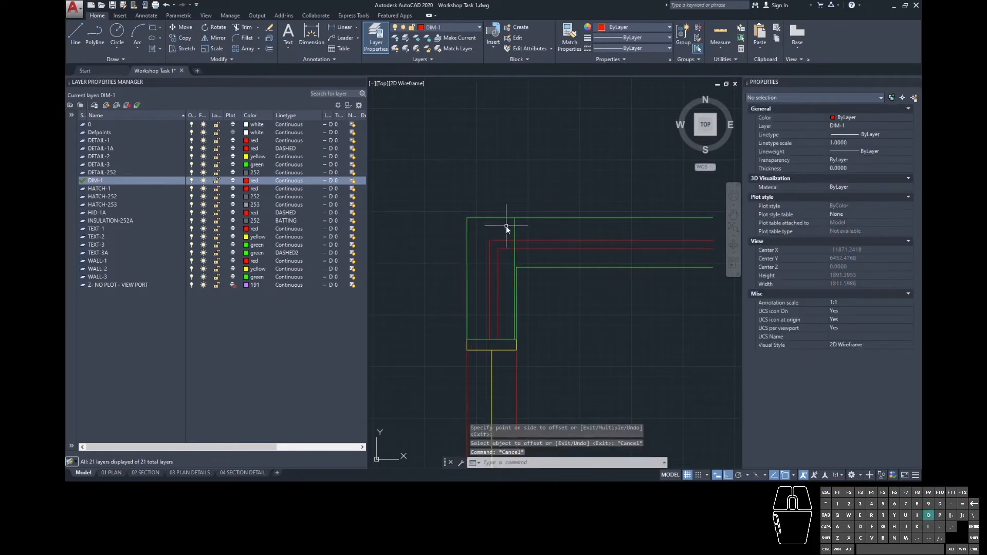
- Offset the outer top wall line of the copied upper-left corner inward by 110
text(o)
key(Return)
text(110)
key(Return)
click(492, 218)
click(489, 238)
key(Escape)
key(Escape)
- Fillet the offset lines at zero radius with the outer wall lines to form the lower corners of the brick rectangle
scroll(456, 229, up, 4)
text(f)
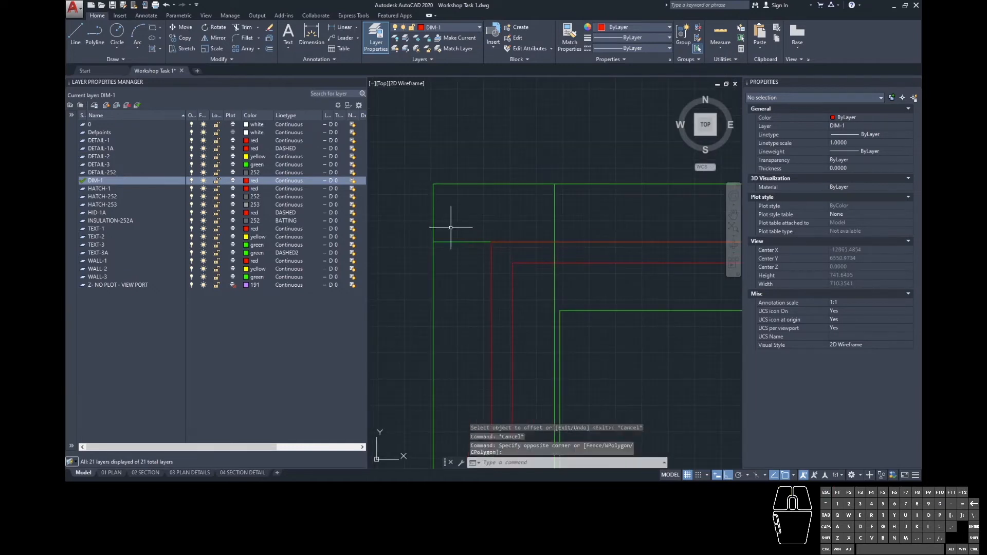
key(Return)
click(437, 241)
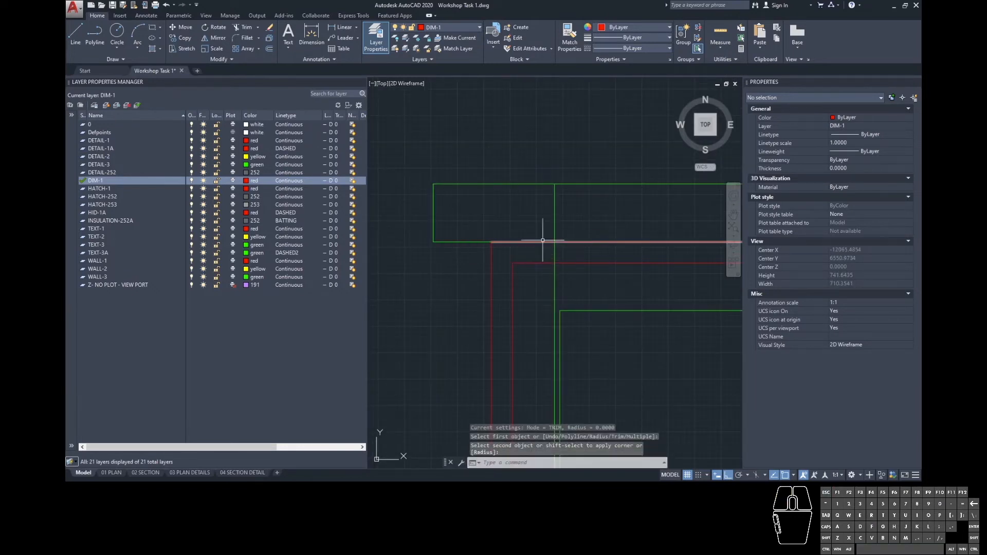
click(554, 226)
key(Escape)
key(Escape)
- Erase the outer vertical and horizontal red wall lines beneath the brick rectangle
click(504, 260)
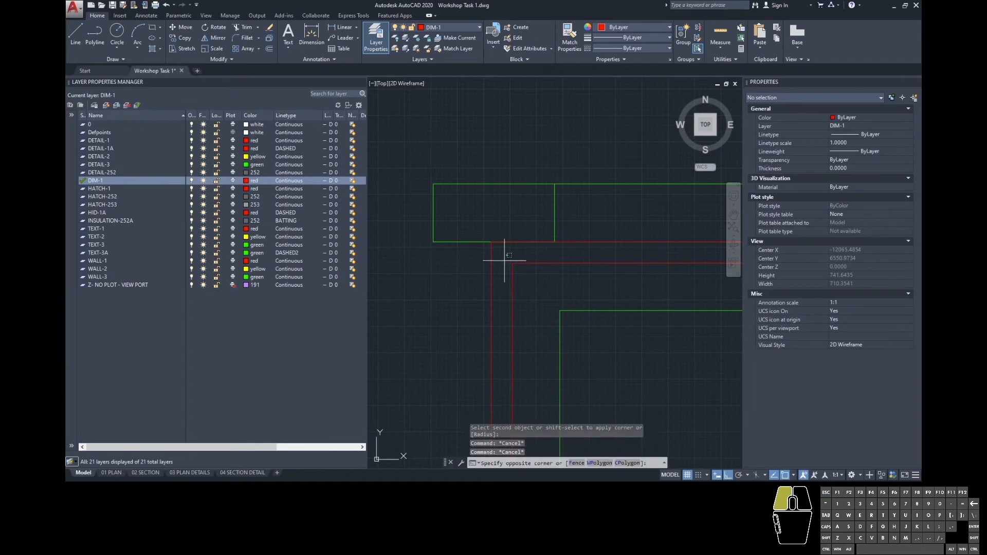
click(481, 271)
text(e)
click(589, 233)
click(578, 245)
text(e)
key(Return)
- Fillet the outer top wall line with the brick's right side to close the rectangle
click(568, 205)
click(564, 208)
text(f)
key(Return)
click(555, 202)
key(Escape)
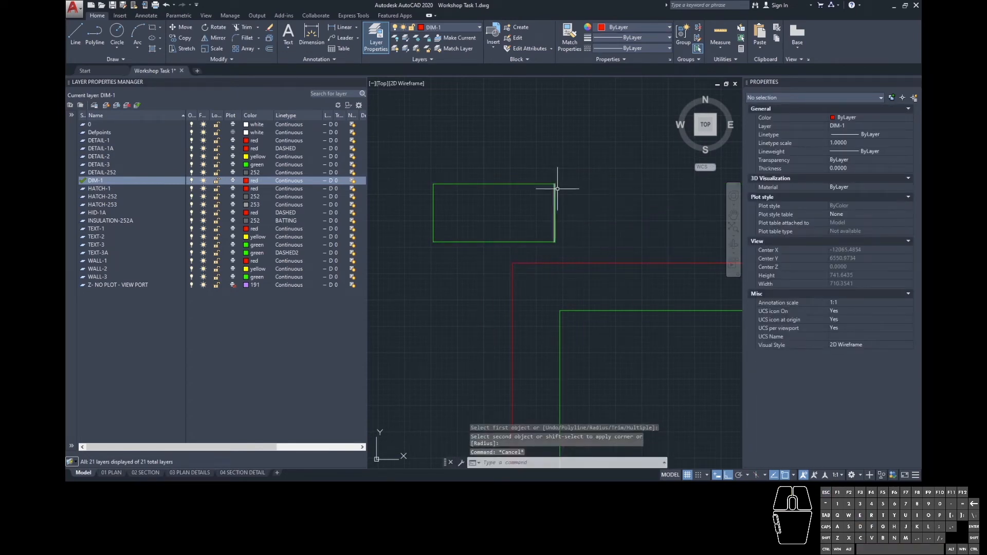
- Copy the brick rectangle 240 to the right along the top wall
scroll(527, 235, down, 4)
middle_drag(552, 239, 527, 211)
click(452, 169)
click(517, 214)
text(co)
key(Return)
click(528, 181)
text(240)
key(Return)
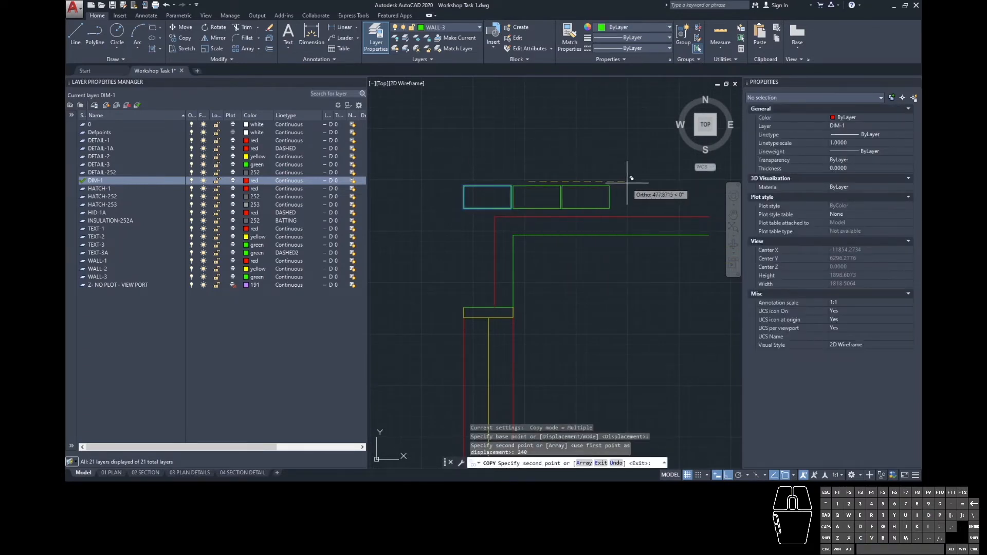
key(Escape)
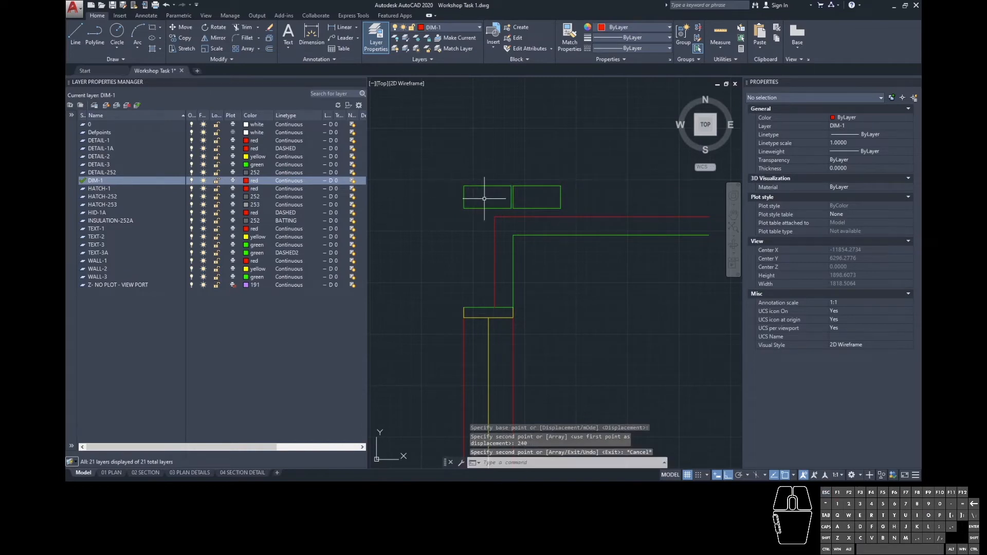
- Look over the extracted plan corners and section detail in model space
scroll(561, 211, down, 6)
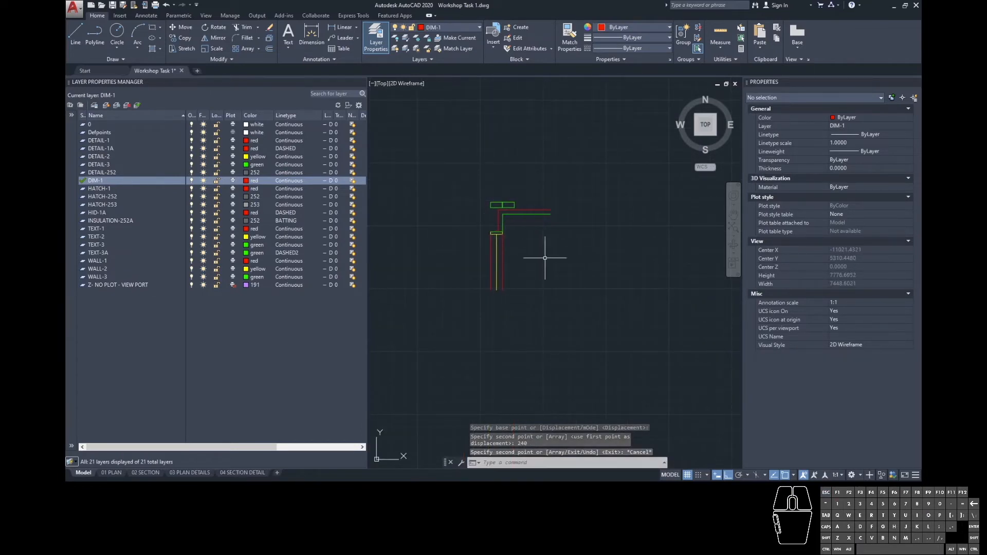
scroll(514, 253, down, 6)
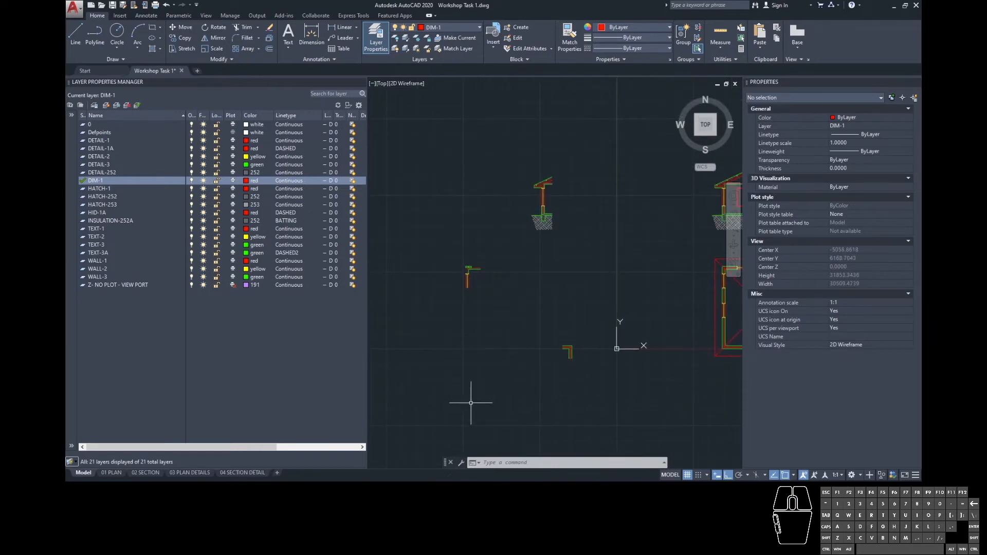
scroll(494, 247, up, 3)
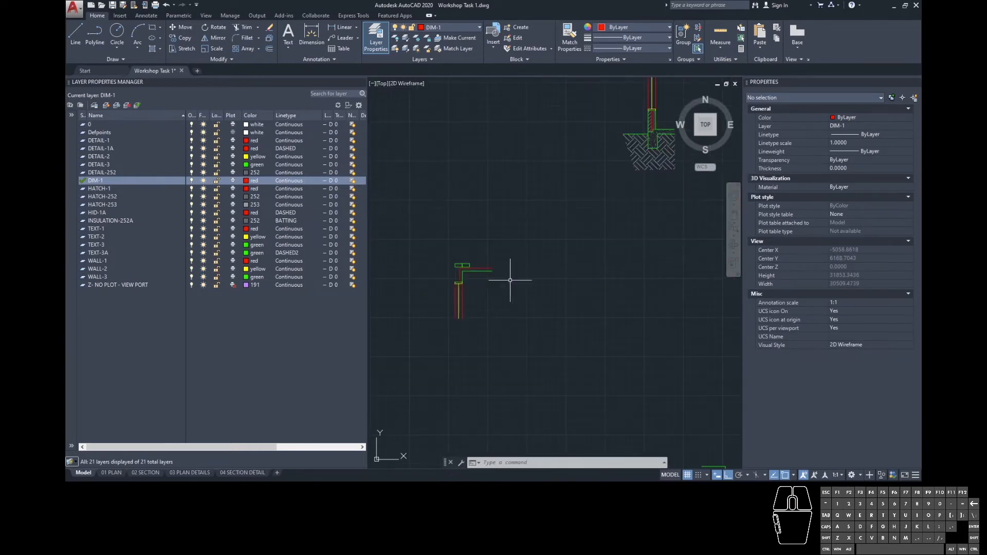
middle_drag(573, 255, 492, 475)
scroll(577, 350, up, 2)
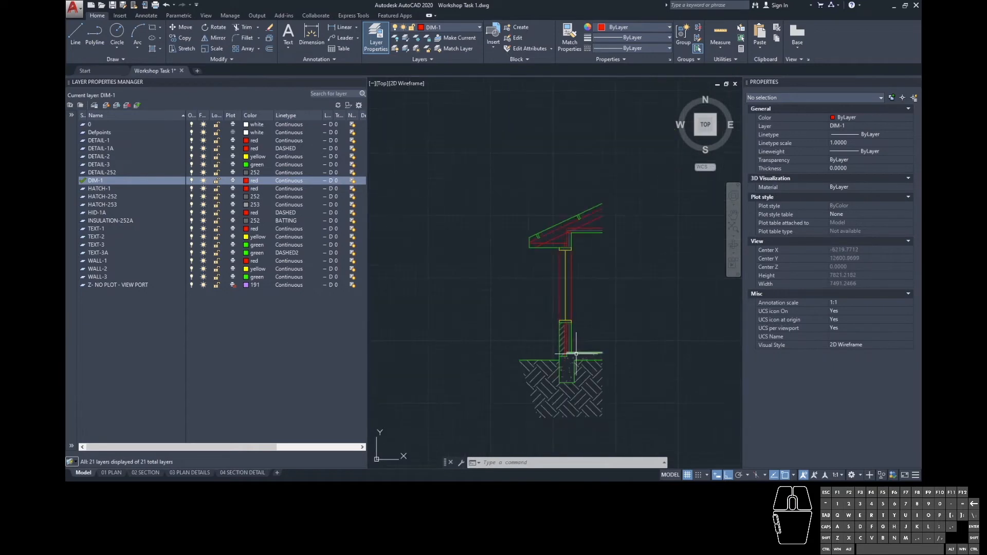
scroll(581, 286, down, 4)
mouse_move(590, 334)
middle_down()
mouse_move(524, 308)
mouse_move(518, 281)
middle_up()
scroll(562, 325, down, 2)
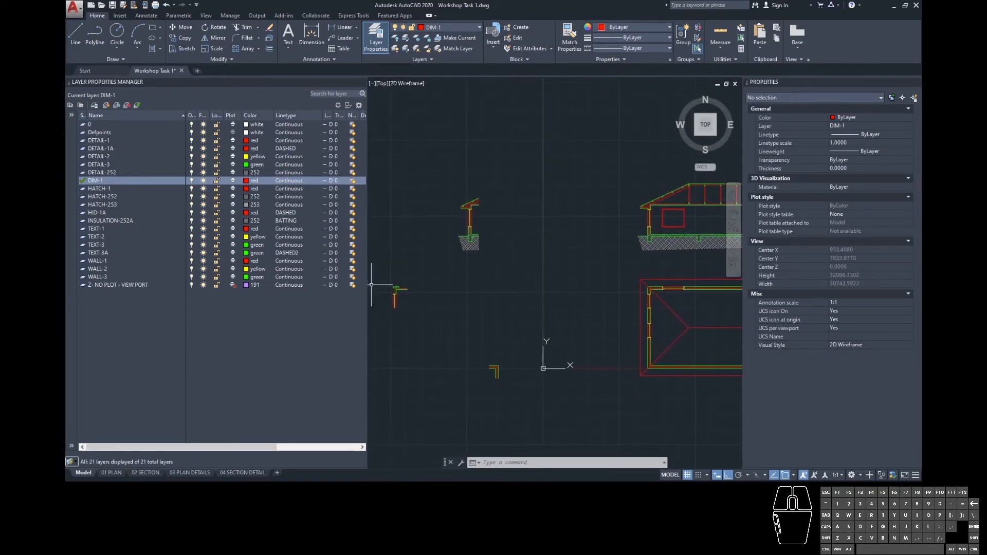
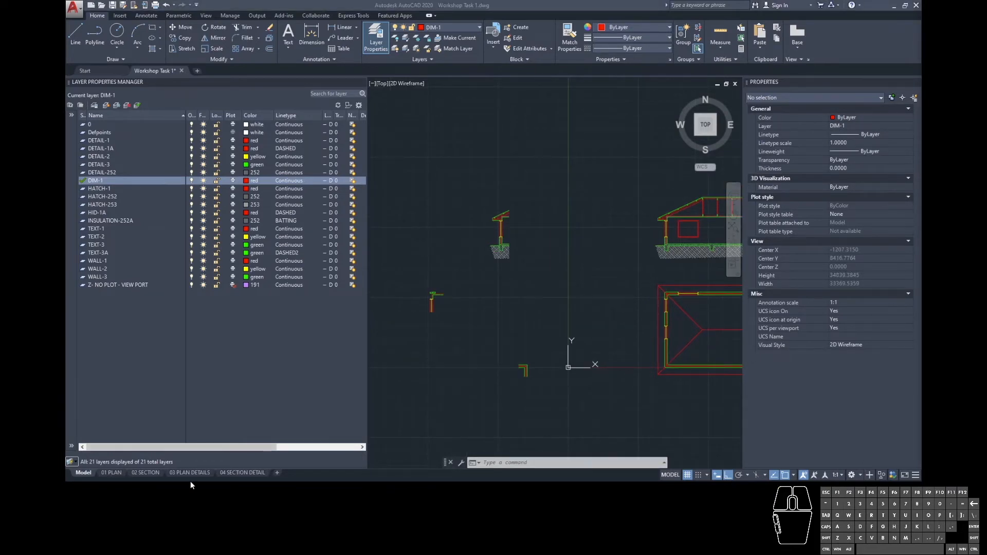
- Open the 03 PLAN DETAILS layout, unlock its viewport and bring the upper-left plan corner detail into it
click(192, 472)
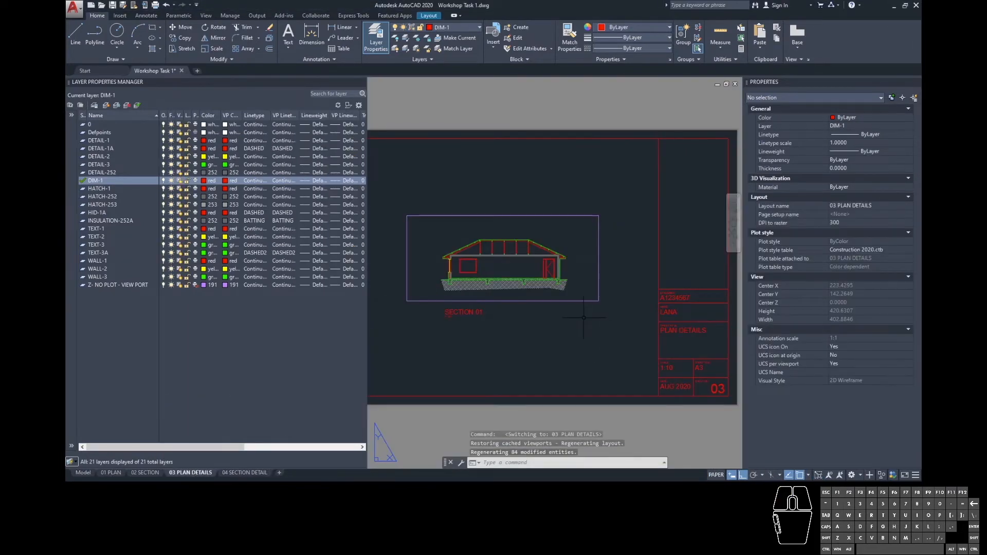
middle_drag(583, 318, 594, 339)
click(636, 314)
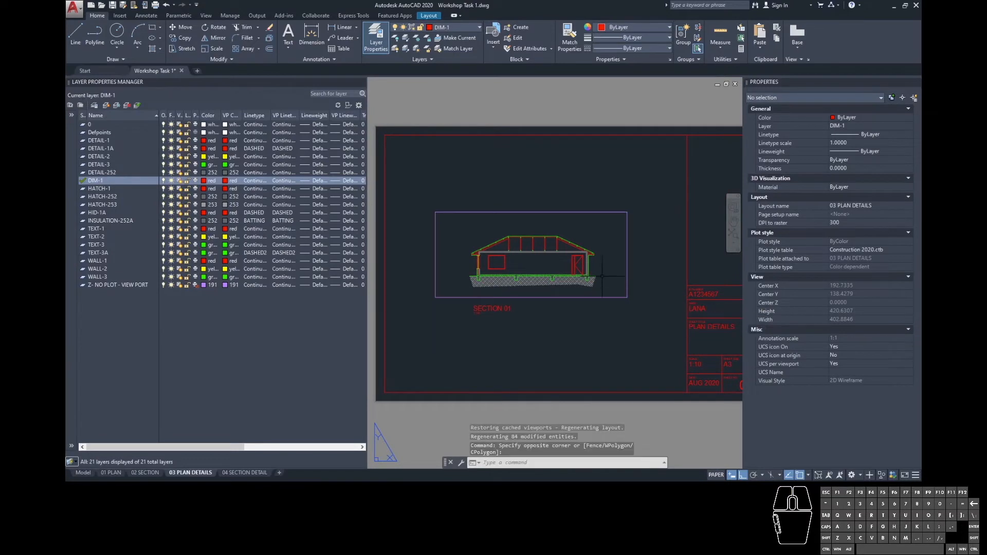
double_click(608, 260)
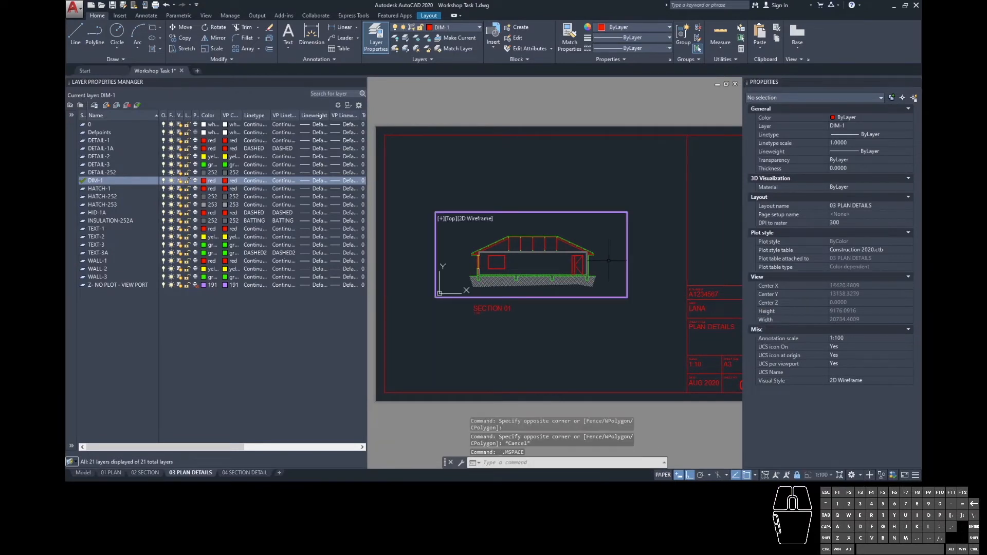
click(798, 476)
scroll(582, 265, down, 2)
scroll(582, 266, down, 3)
mouse_move(469, 276)
middle_down()
mouse_move(516, 236)
mouse_move(555, 280)
middle_up()
scroll(510, 244, up, 10)
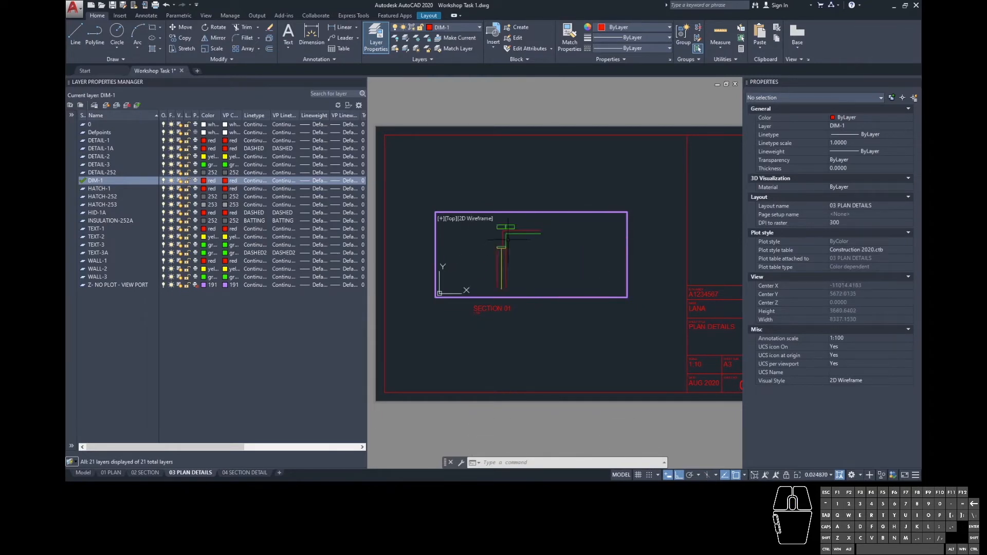
middle_drag(512, 245, 517, 264)
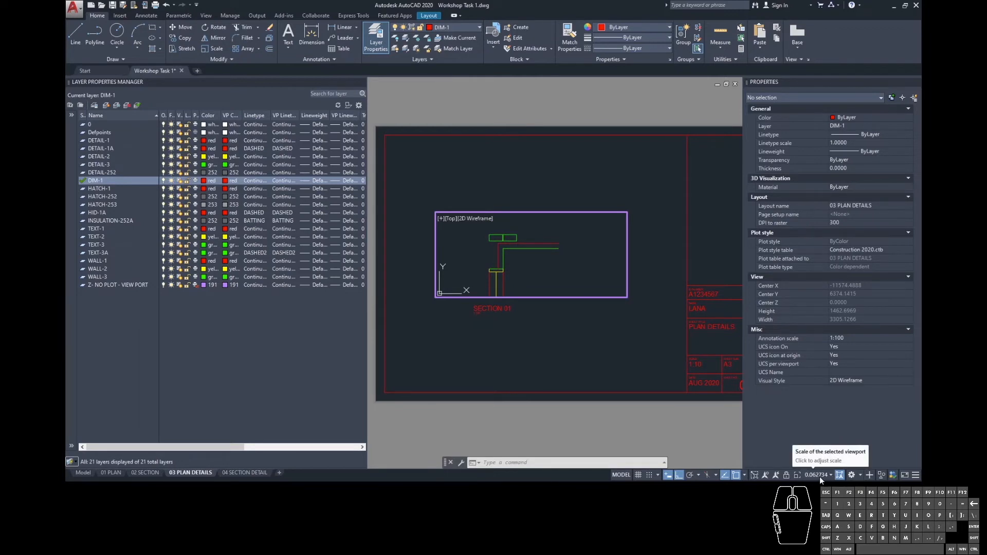
- Set the viewport scale to 1:10, lock the viewport and return to paper space
click(829, 473)
click(817, 312)
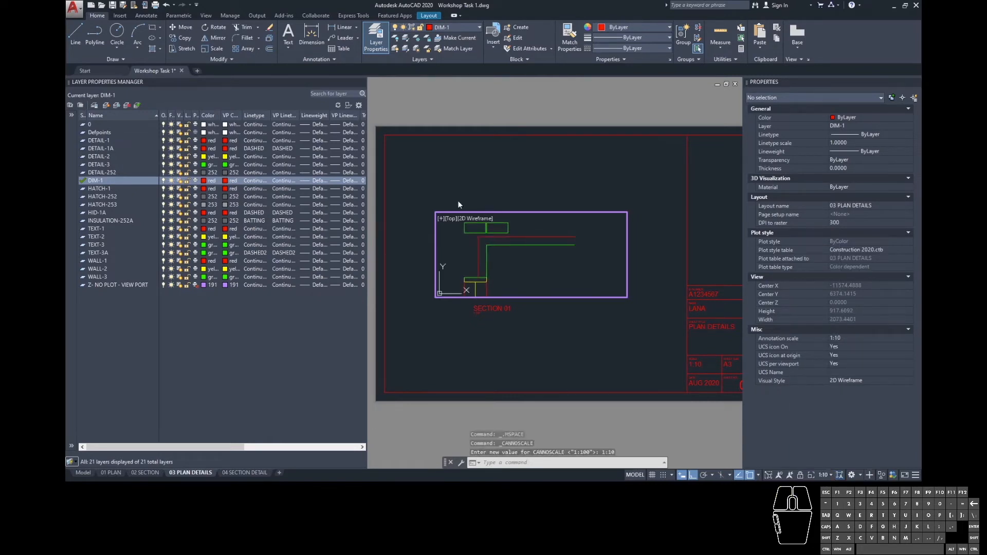
click(803, 476)
scroll(551, 273, down, 1)
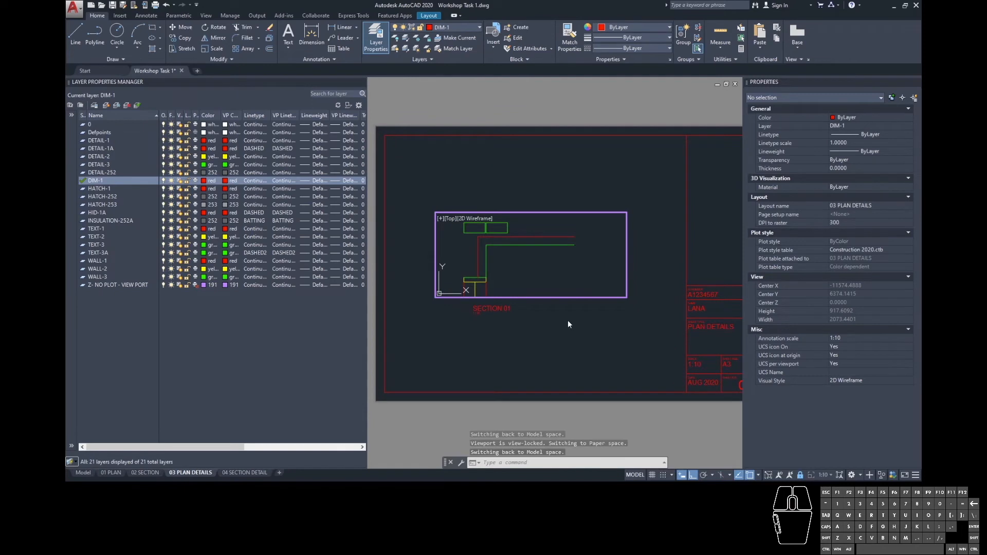
double_click(632, 336)
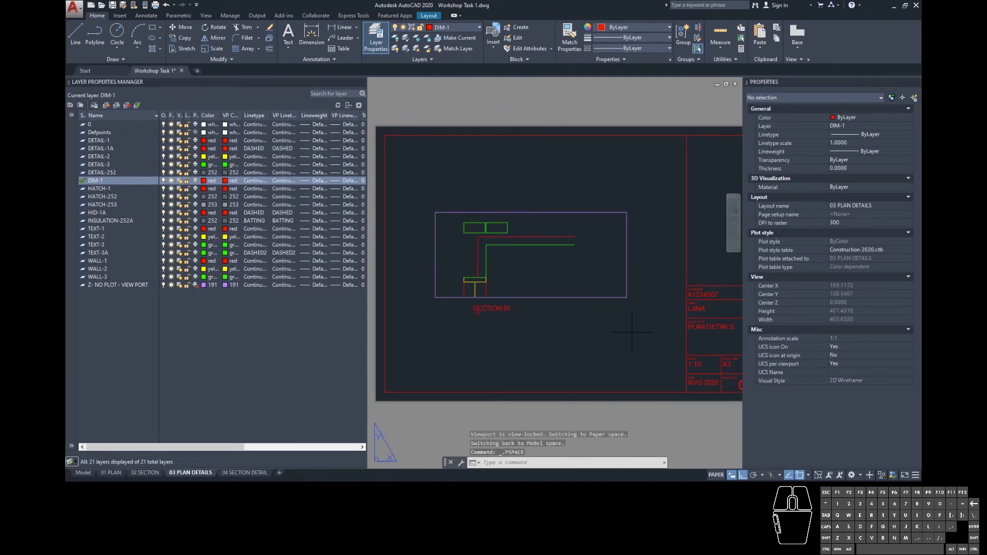
- Resize the viewport around the corner detail to about 127 wide and 138 high
click(590, 308)
click(587, 280)
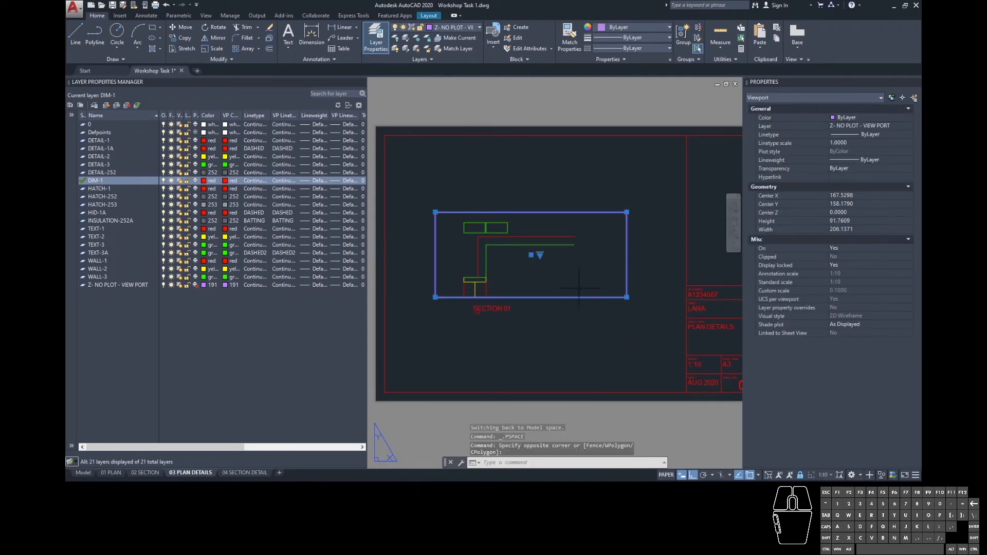
click(626, 297)
click(553, 306)
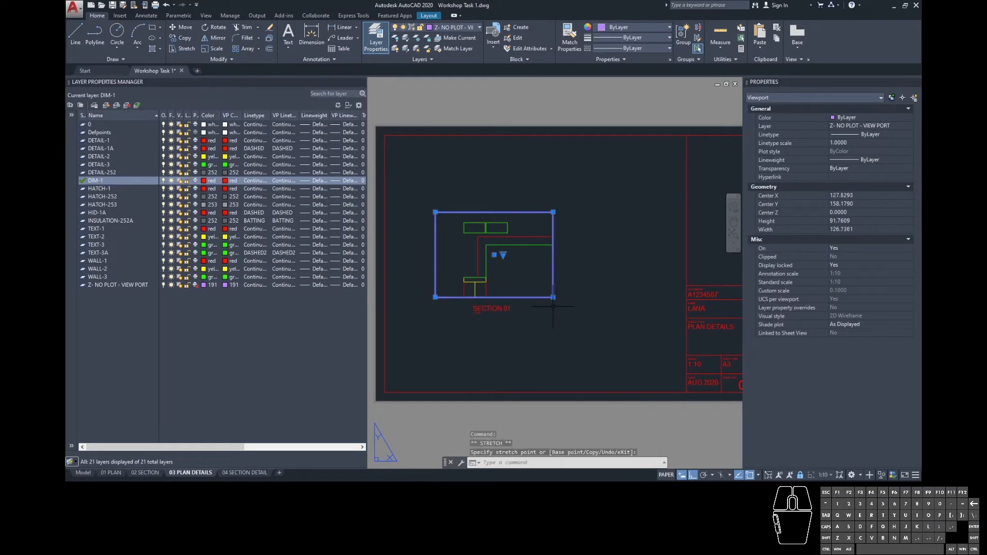
click(553, 297)
click(553, 340)
middle_drag(563, 330, 618, 325)
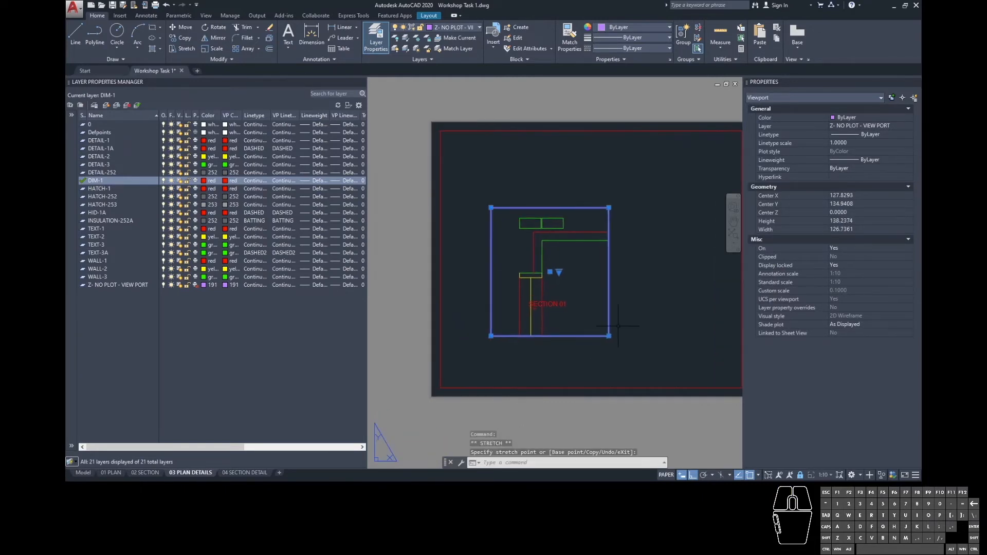
- Move the viewport up on the sheet and shift the SECTION 01 title left beneath the detail
text(m)
key(space)
click(627, 315)
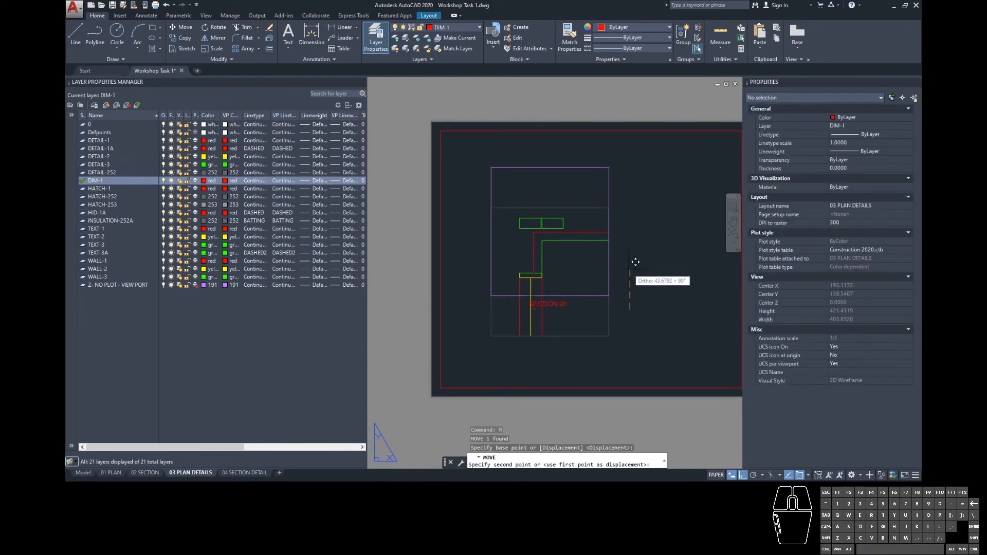
click(628, 268)
click(590, 304)
click(528, 309)
text(m)
key(space)
click(568, 327)
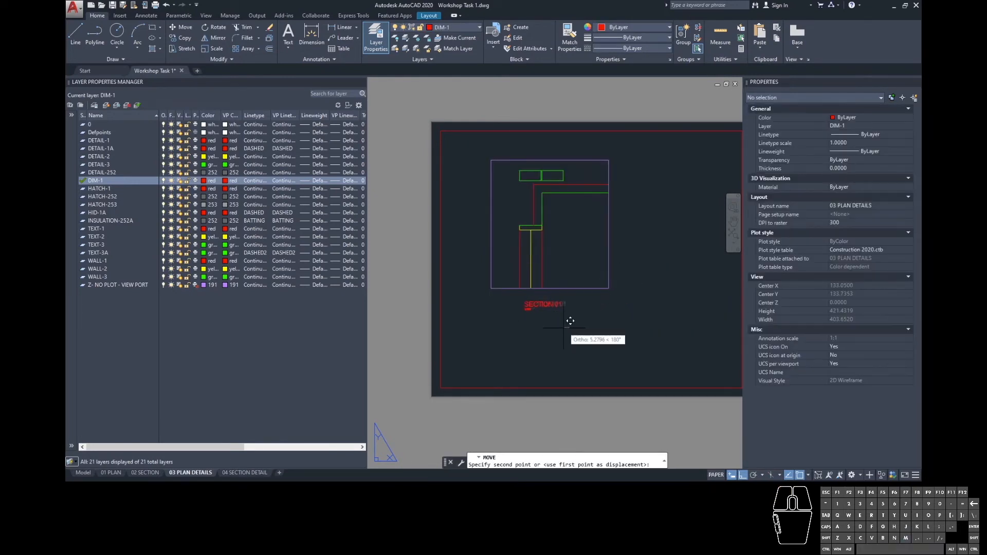
click(564, 320)
- Change the viewport title to PLAN DETAIL 01, leaving its scale text as is
double_click(549, 304)
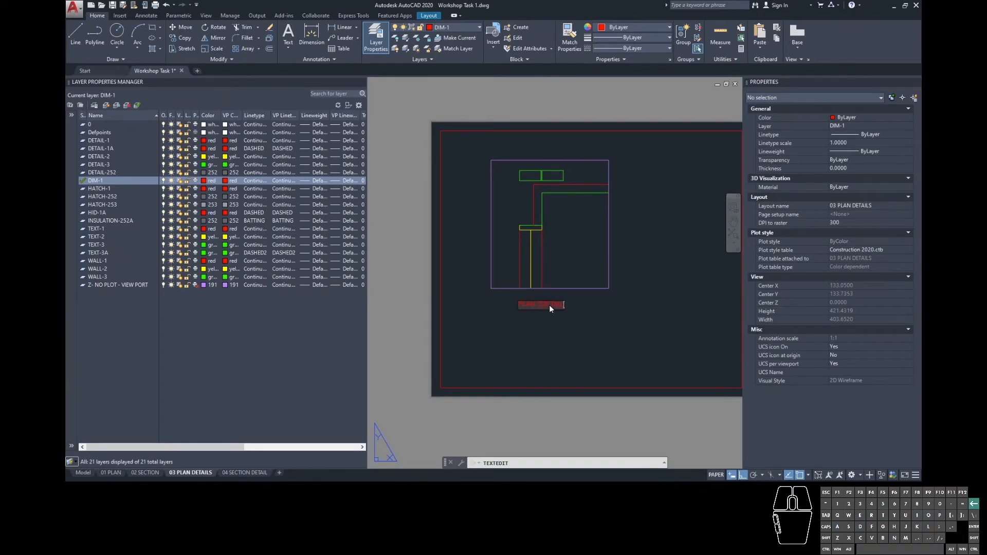
text(PLAN DETAIL 1)
key(Return)
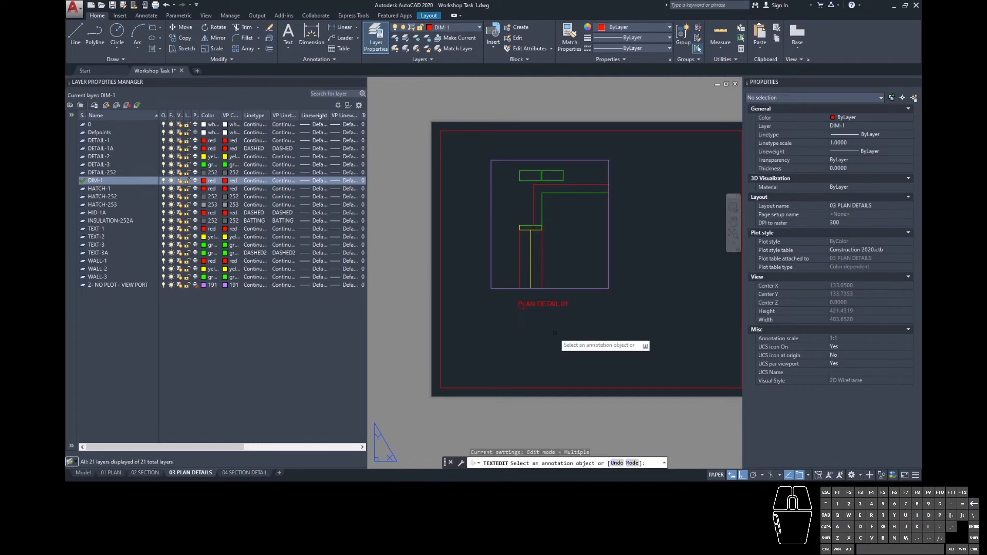
scroll(509, 305, up, 4)
click(559, 321)
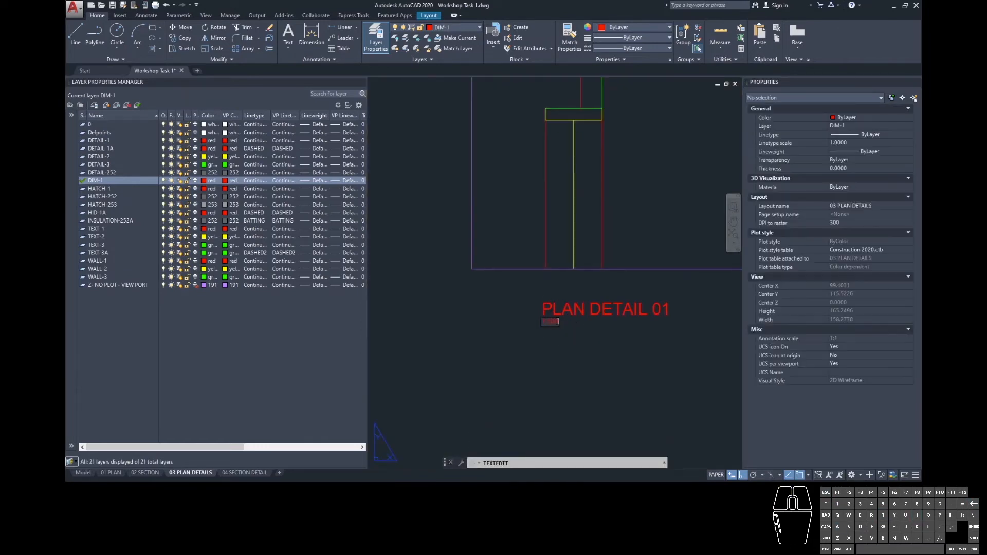
key(Escape)
key(Escape)
scroll(565, 334, down, 5)
- Move the viewport and its title left, closer to the sheet border
click(592, 359)
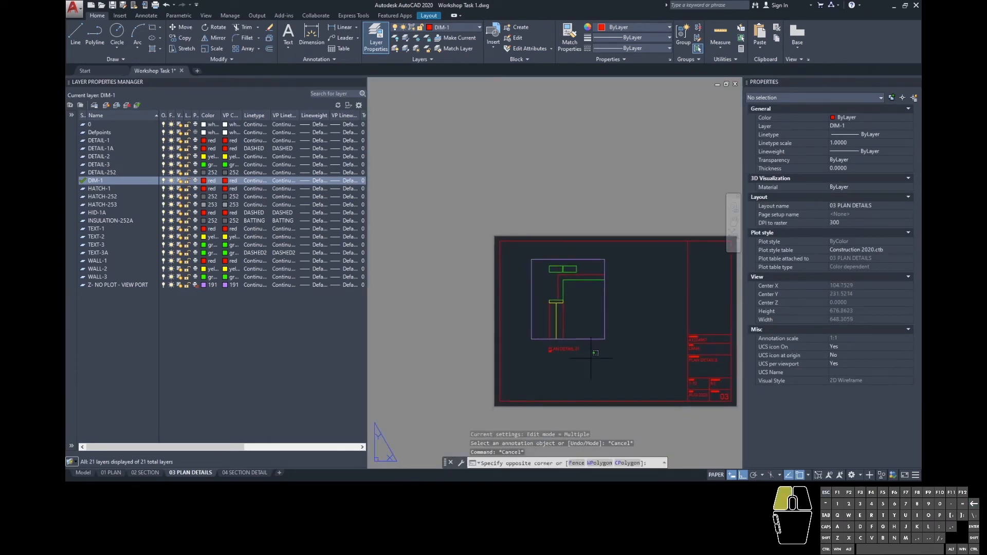
click(524, 311)
text(m)
key(space)
click(575, 367)
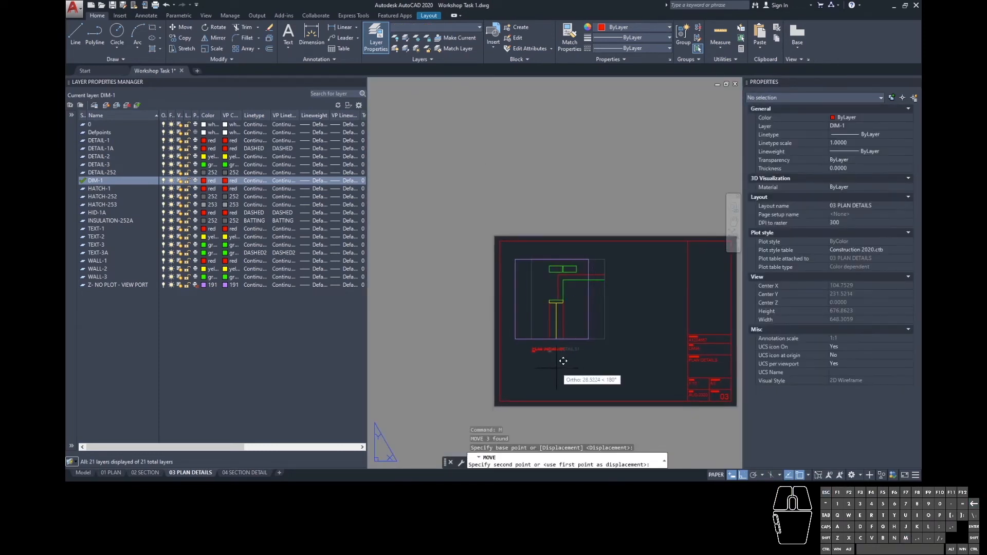
click(556, 367)
- Move the viewport and its title slightly down on the sheet
click(576, 370)
click(538, 321)
text(m)
key(space)
click(609, 313)
click(608, 328)
click(609, 329)
click(567, 368)
click(564, 372)
- Copy the plan detail viewport horizontally to the right, beside the original
middle_drag(614, 366, 561, 351)
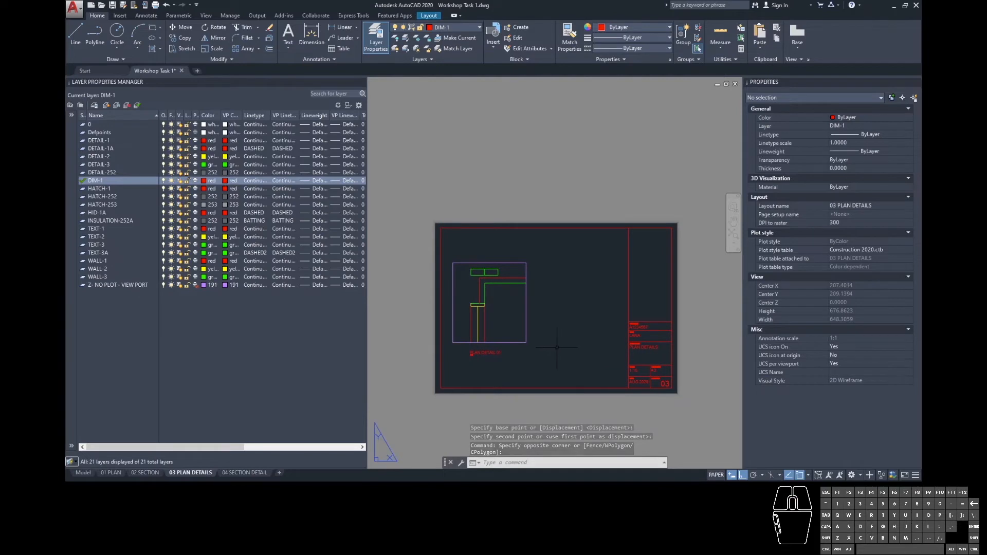
click(543, 337)
click(514, 325)
text(o)
key(Return)
click(505, 304)
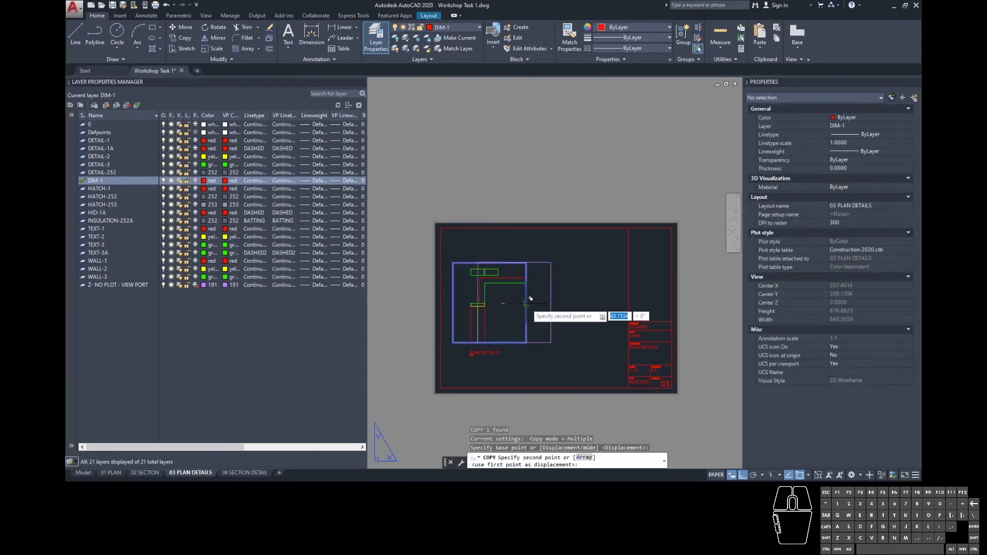
click(589, 304)
key(Escape)
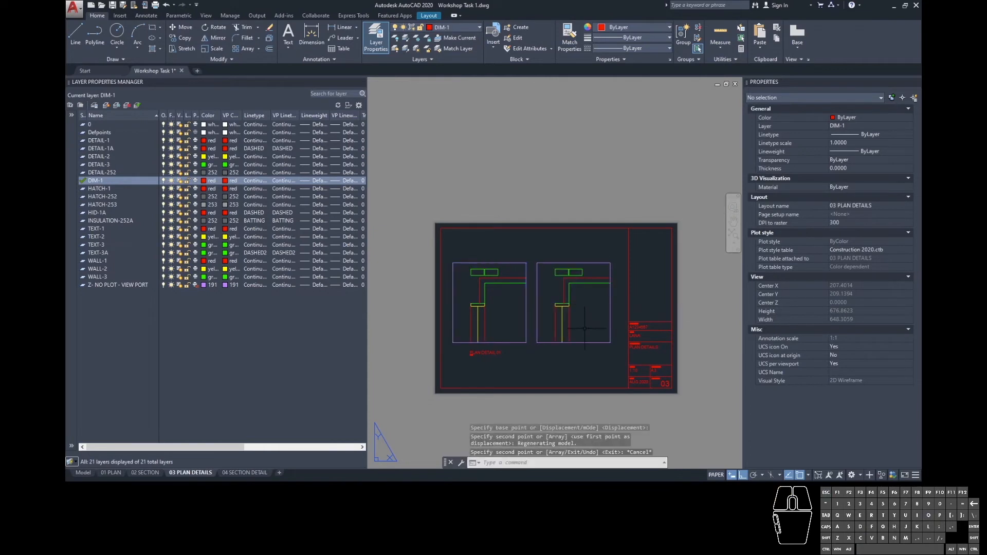
- Show the second plan corner detail in the copied viewport at 1:10 and lock the viewport
double_click(584, 328)
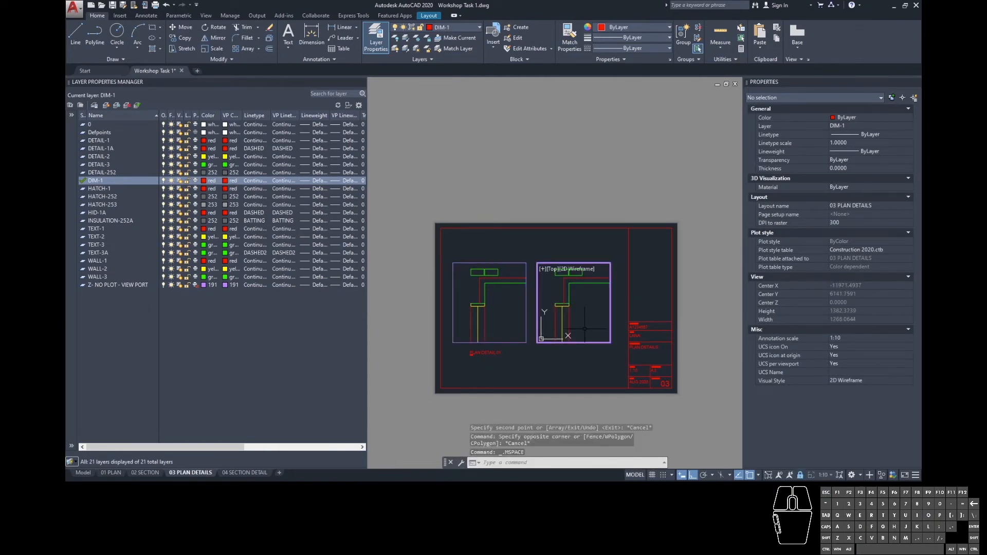
middle_drag(597, 321, 522, 227)
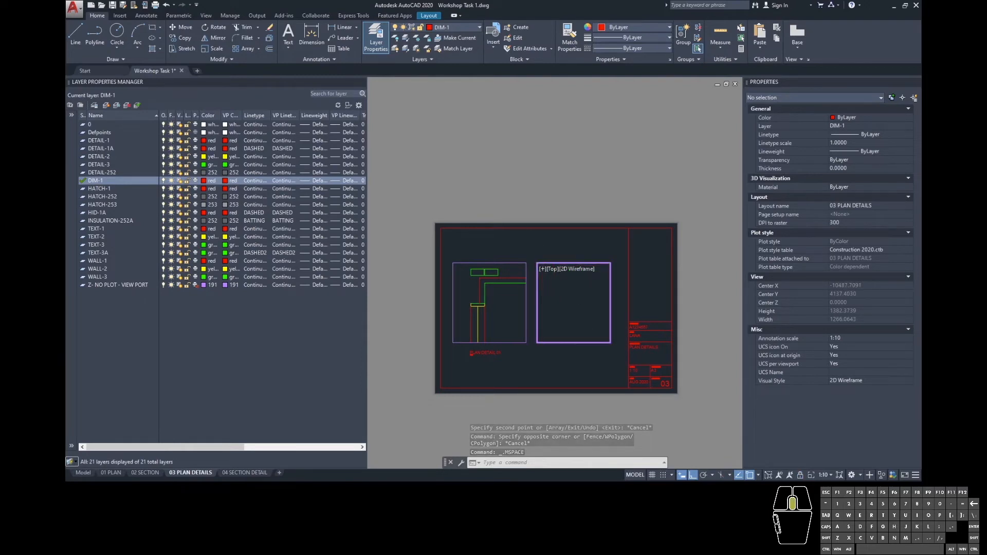
scroll(599, 335, down, 10)
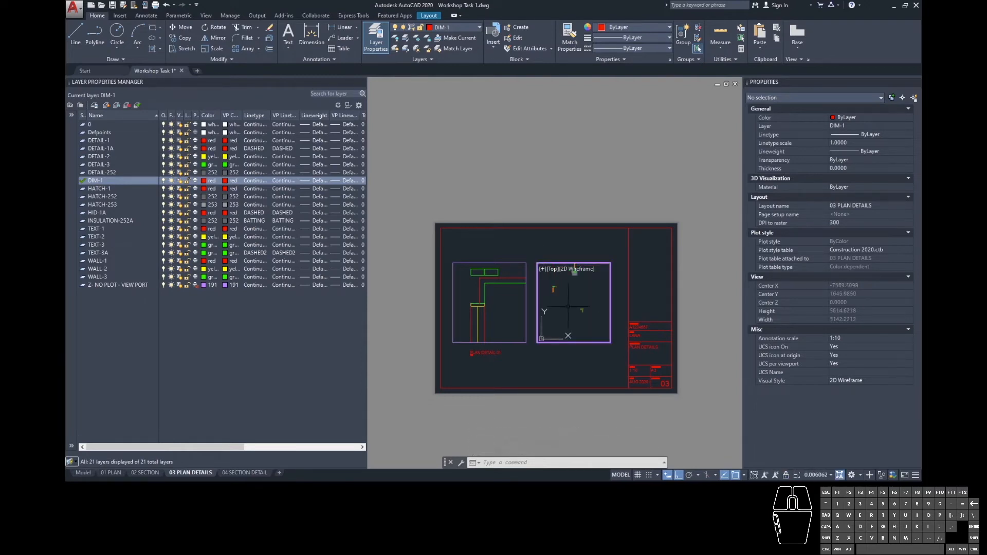
scroll(574, 310, up, 12)
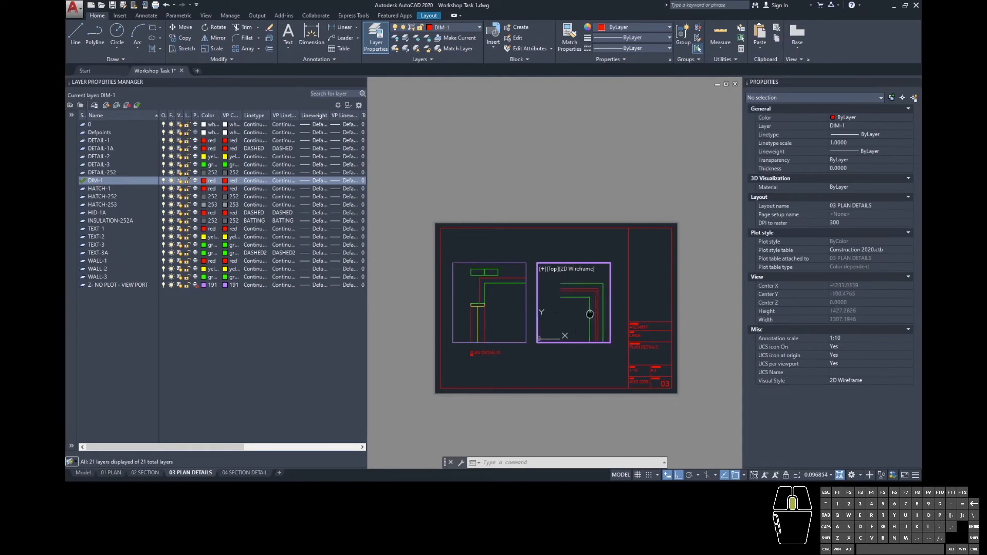
click(821, 474)
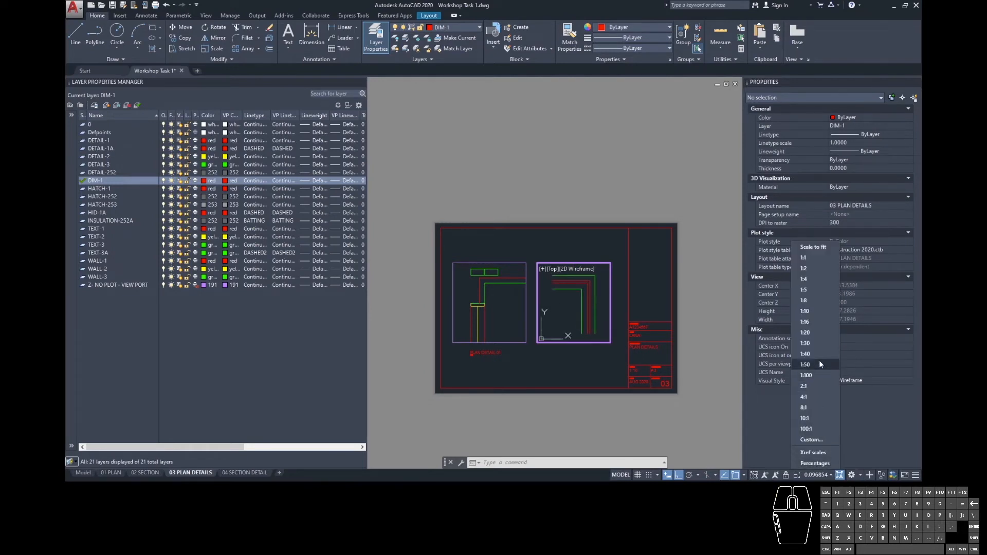
click(816, 312)
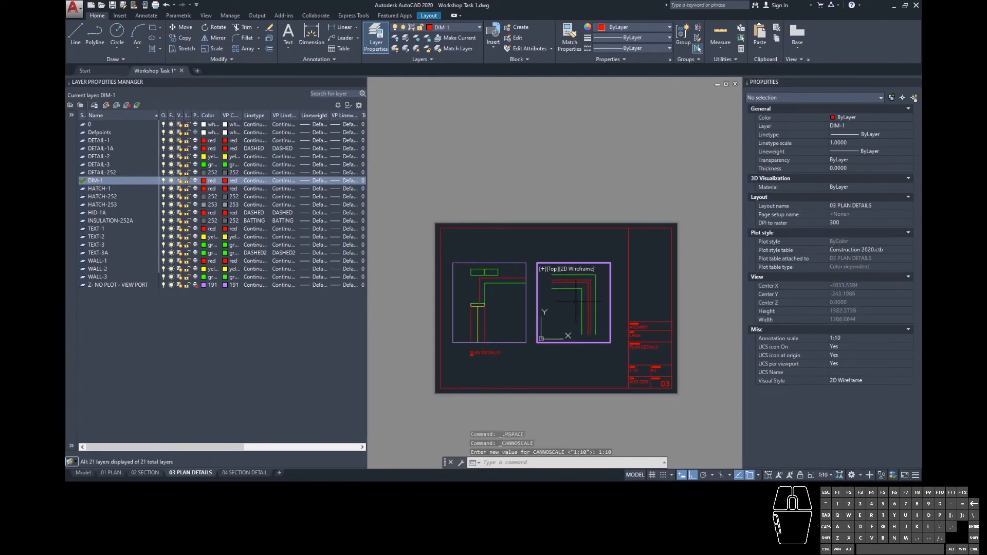
click(800, 476)
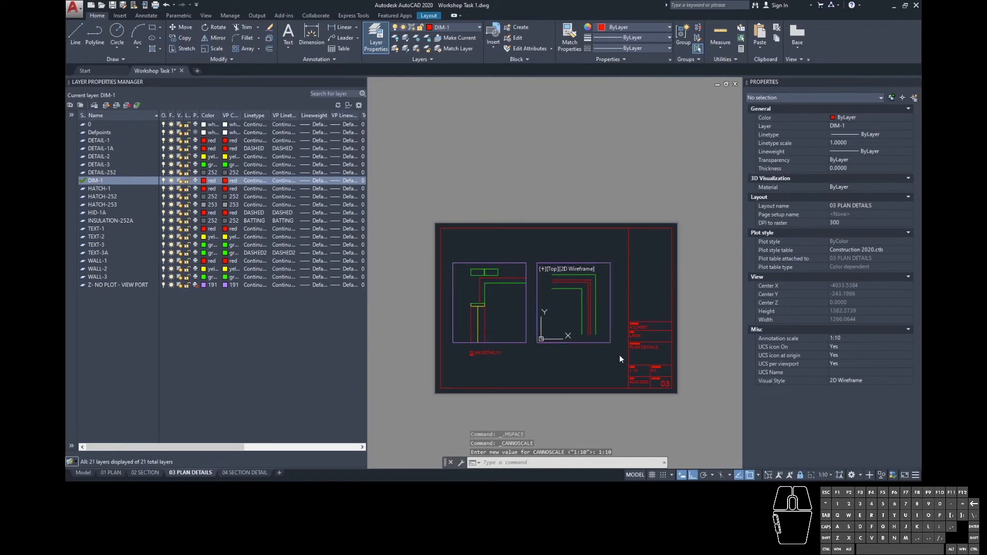
double_click(608, 356)
- Move the second viewport slightly up and left so its detail lines up horizontally with plan detail 01
scroll(559, 297, up, 2)
scroll(558, 296, down, 1)
click(558, 296)
click(522, 282)
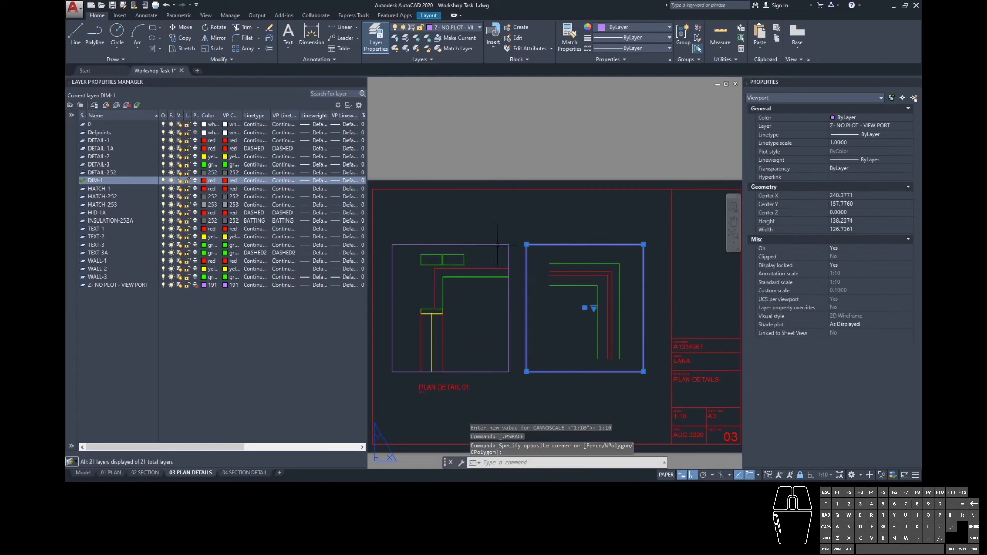
key(Return)
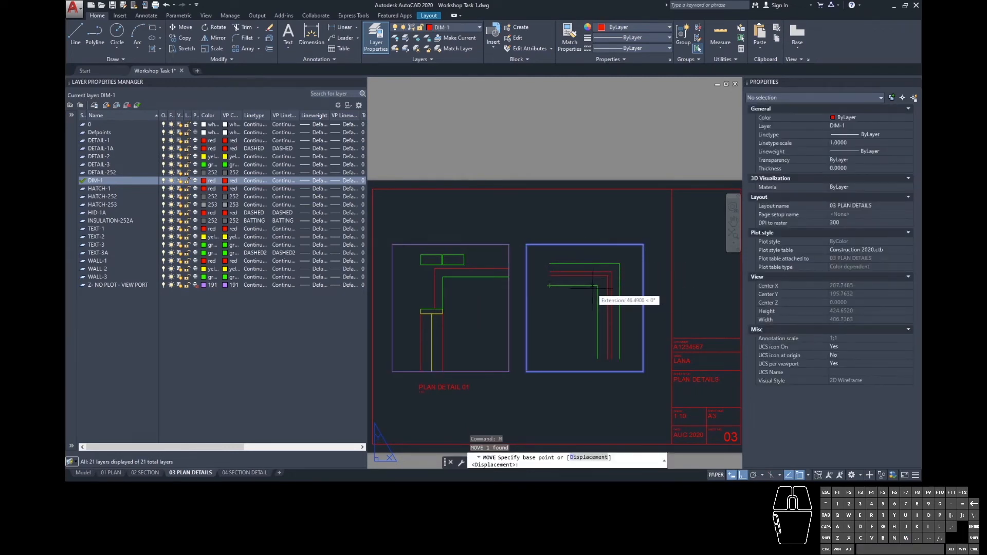
click(549, 286)
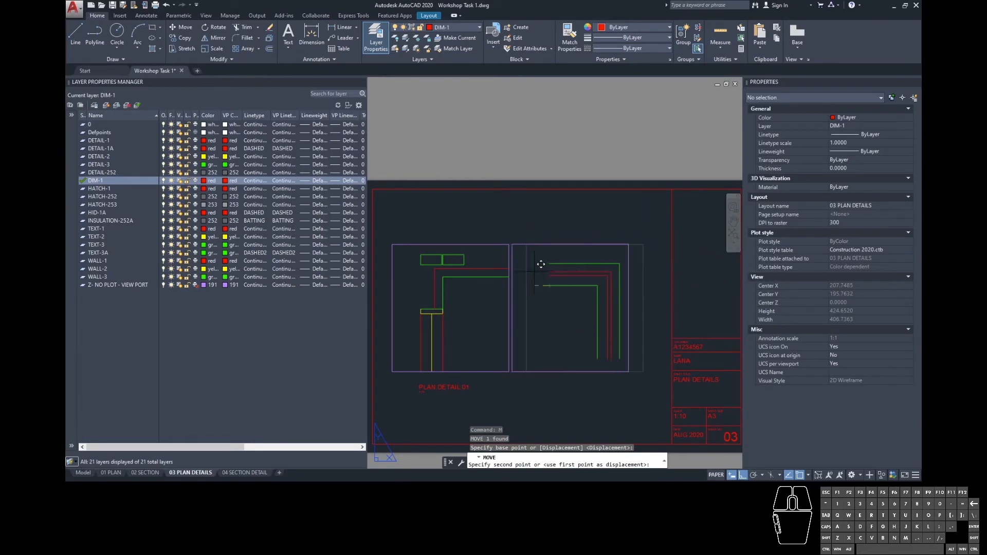
click(448, 268)
click(537, 292)
click(533, 297)
text(m)
key(space)
click(533, 298)
- Stretch the second viewport so its left edge meets the first viewport and their upper and lower edges align
click(612, 366)
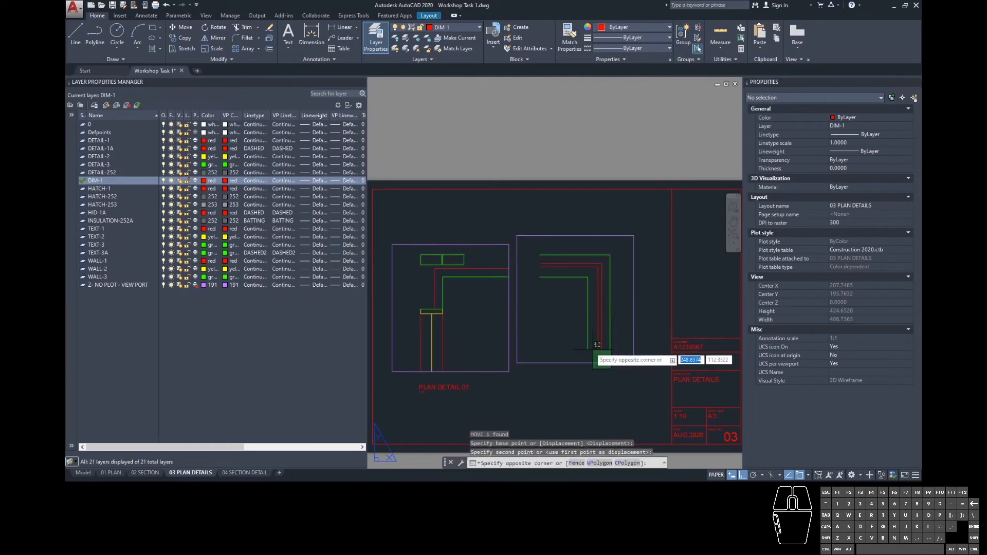
click(590, 347)
click(517, 363)
click(509, 371)
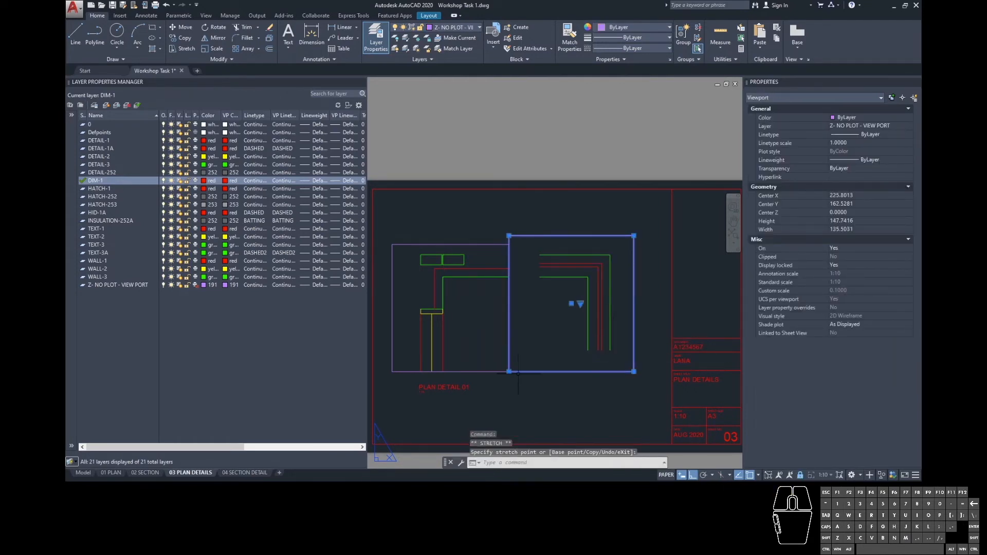
click(509, 236)
click(509, 244)
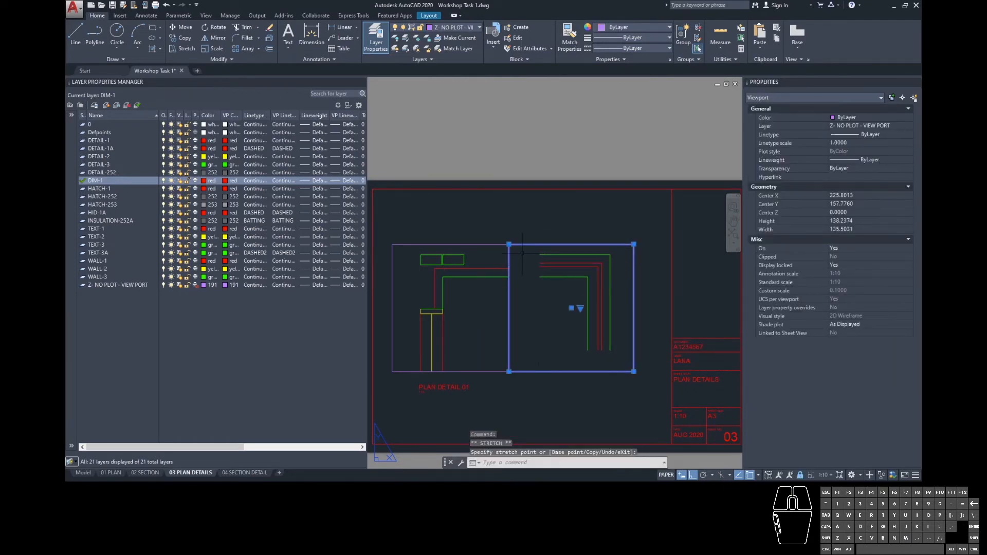
- Try to lower the second viewport's bottom edge slightly below the first viewport's
click(508, 372)
click(509, 379)
click(509, 379)
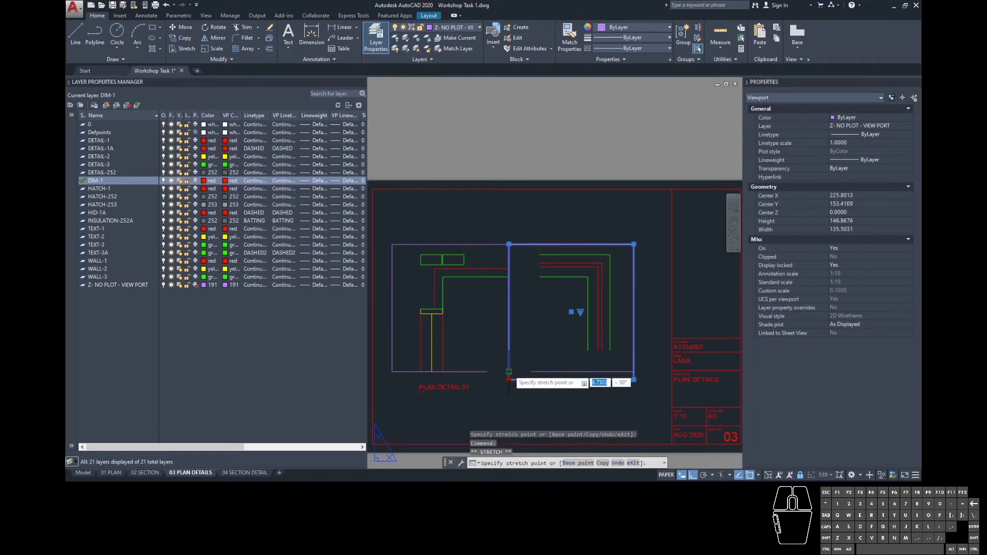
click(509, 371)
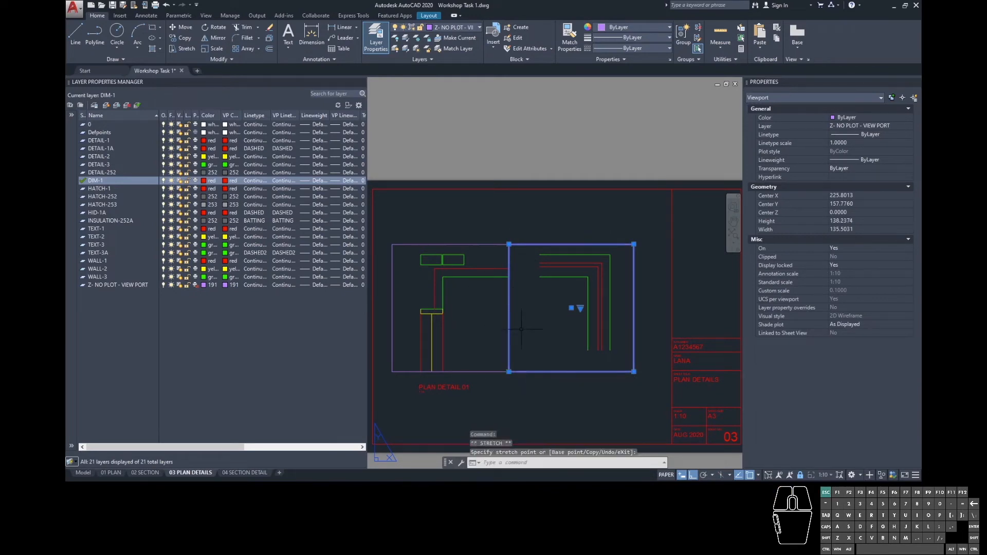
key(Escape)
key(Escape)
- Stretch the second viewport's left edge inward to leave a small gap between the two viewports
drag(545, 267, 536, 252)
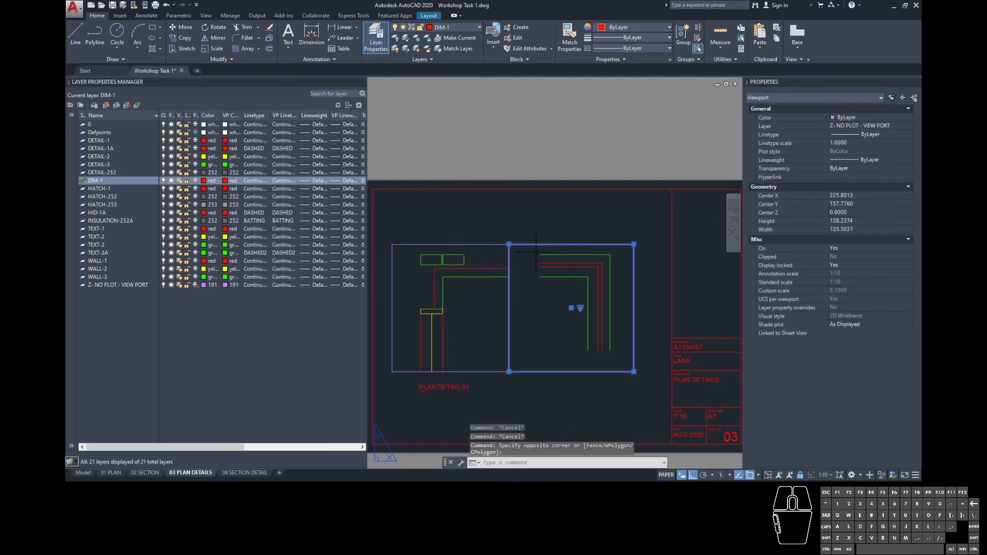
click(509, 244)
key(Escape)
key(Escape)
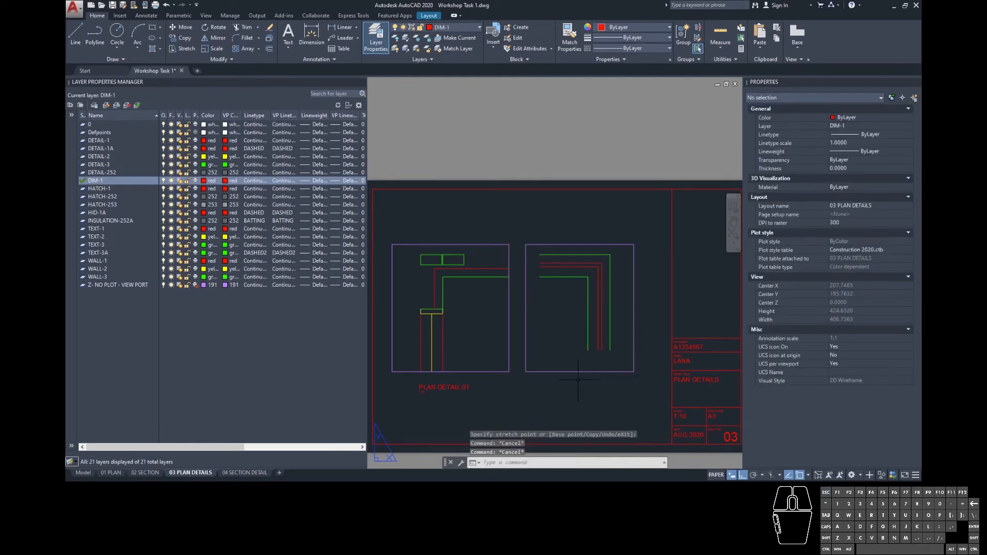
click(638, 363)
click(493, 383)
key(Escape)
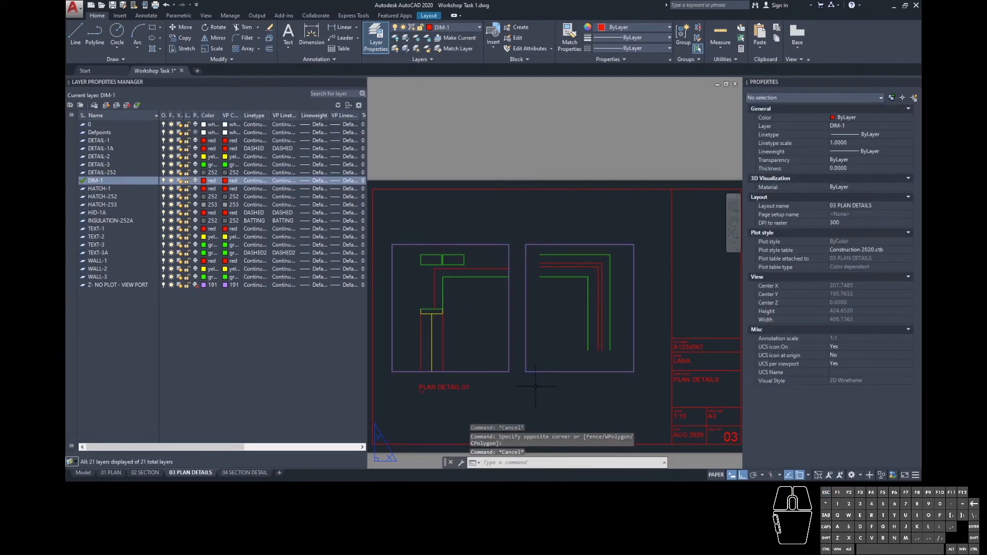
- Copy the PLAN DETAIL 01 title and its scale text horizontally to below the second viewport
middle_drag(550, 392, 573, 363)
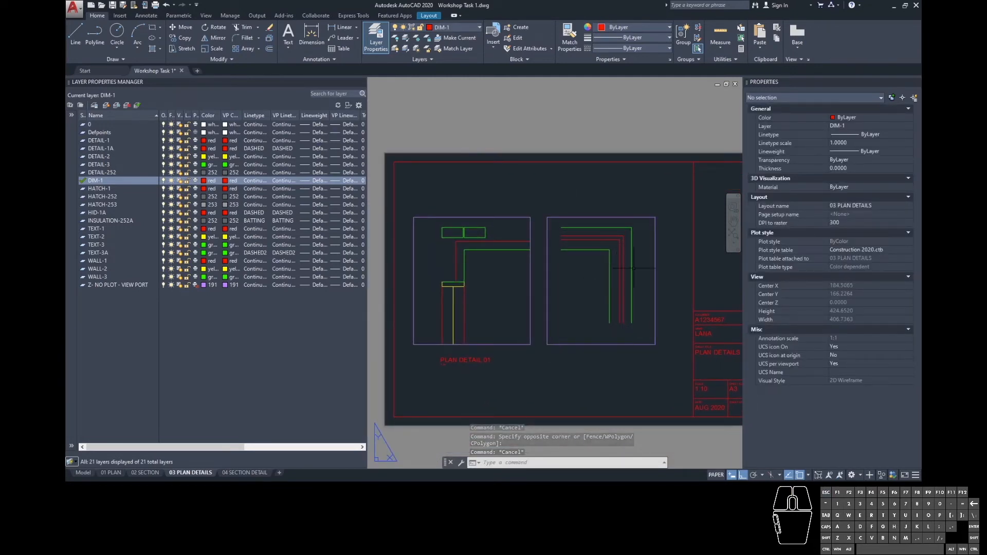
click(497, 368)
click(446, 354)
text(co)
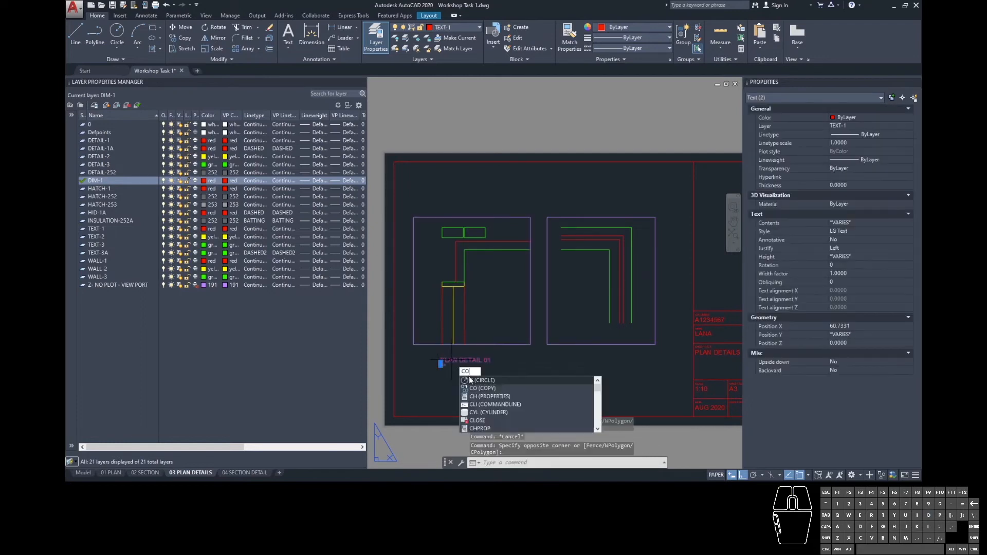
key(space)
click(462, 381)
click(596, 382)
key(Escape)
- Change the copied title to PLAN DETAIL 02
click(614, 361)
key(Escape)
click(615, 360)
double_click(615, 361)
click(625, 360)
key(BackSpace)
text(2)
click(626, 376)
key(Escape)
key(Escape)
middle_drag(628, 375, 613, 375)
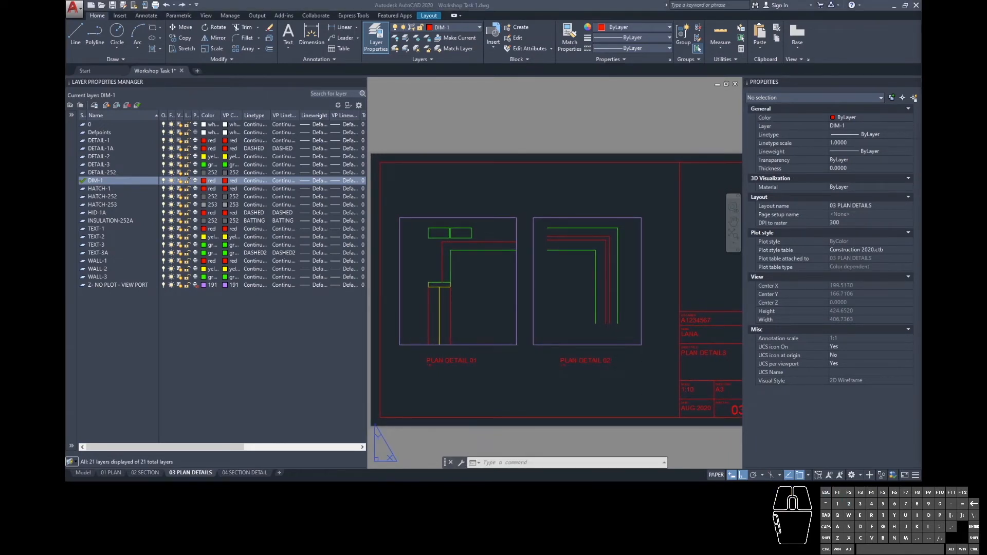
- On the 04 SECTION DETAIL layout, move the SECTION 01 title and its scale text down near the lower sheet border
click(244, 473)
click(538, 349)
click(463, 307)
text(m)
key(space)
click(553, 317)
click(546, 383)
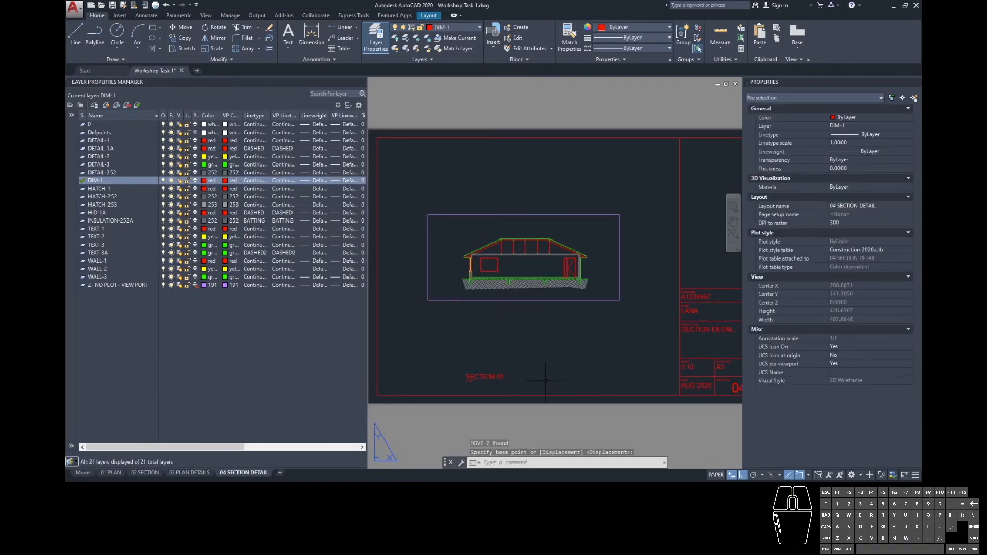
- Stretch the section viewport vertically to span the sheet from its lower border to its upper border
click(504, 316)
click(484, 291)
click(428, 300)
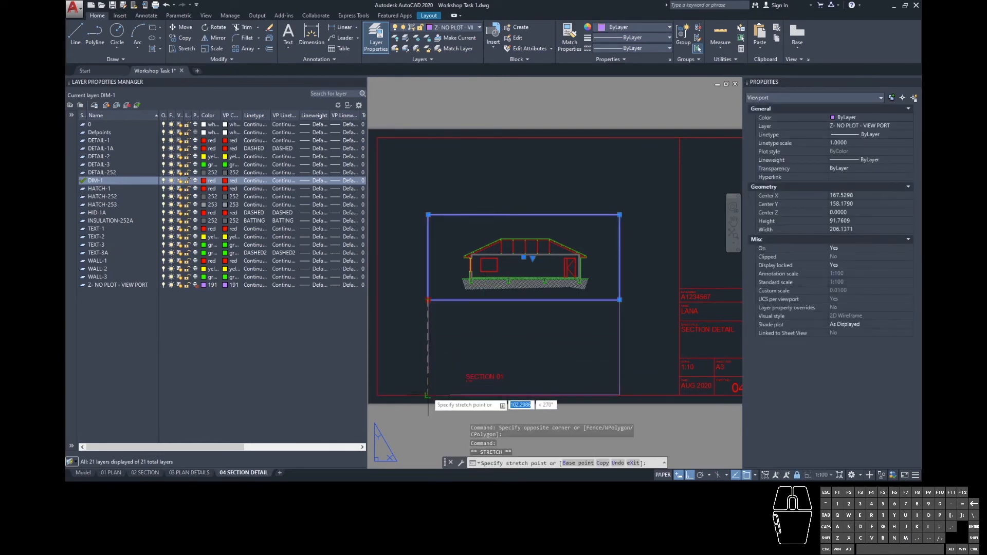
click(428, 394)
click(427, 215)
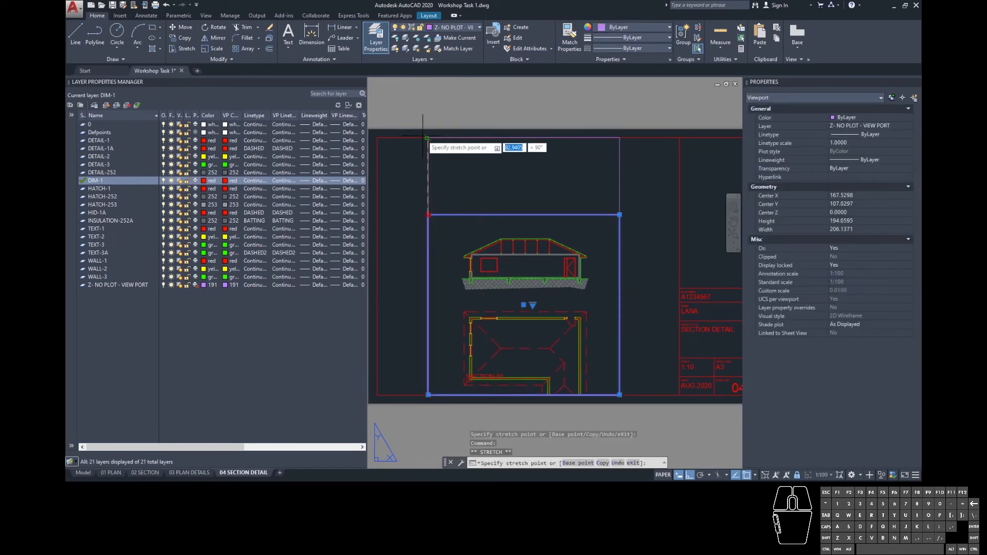
click(427, 138)
click(623, 392)
key(Escape)
- Show the extracted wall section in the viewport at 1:10, with the footing and lower wall in view
double_click(554, 202)
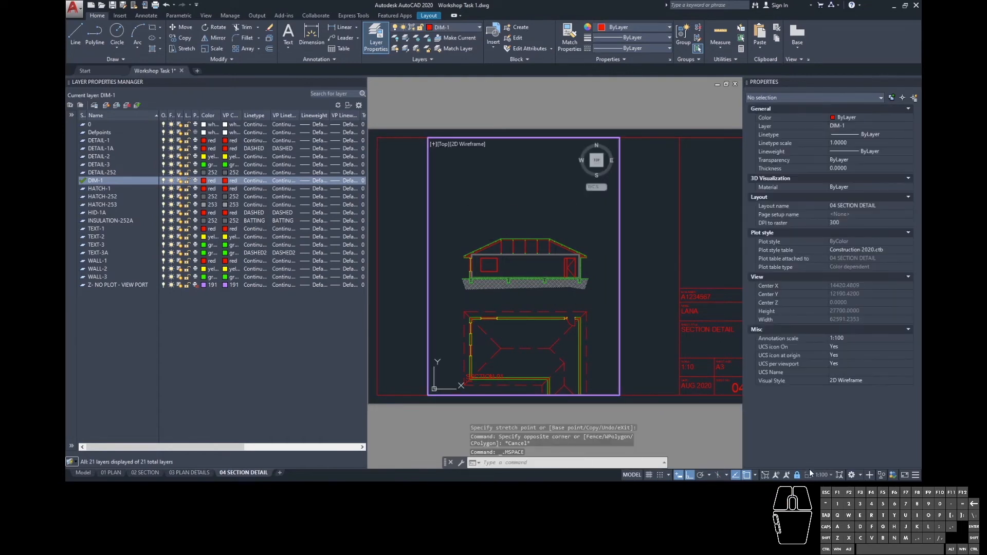
scroll(504, 265, down, 3)
scroll(496, 268, up, 4)
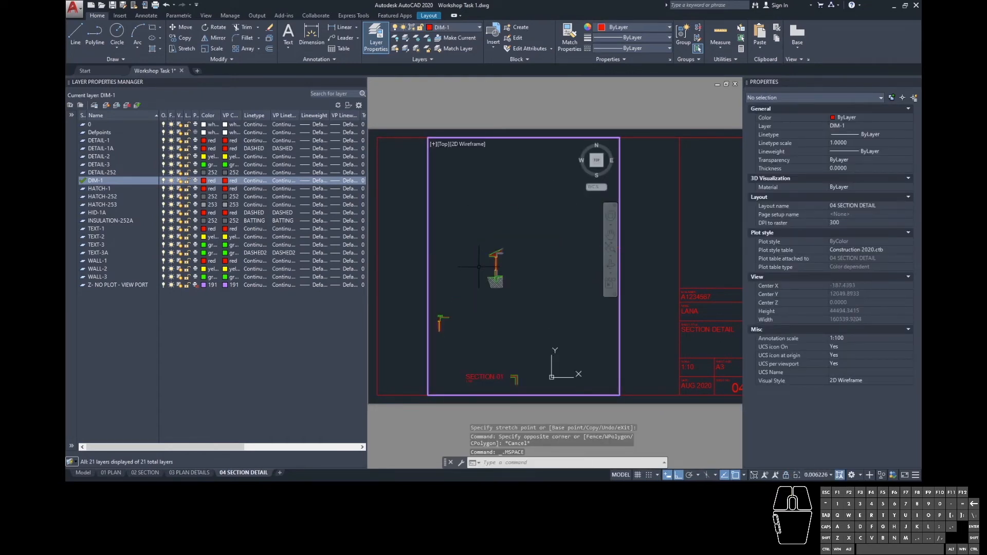
scroll(504, 262, up, 6)
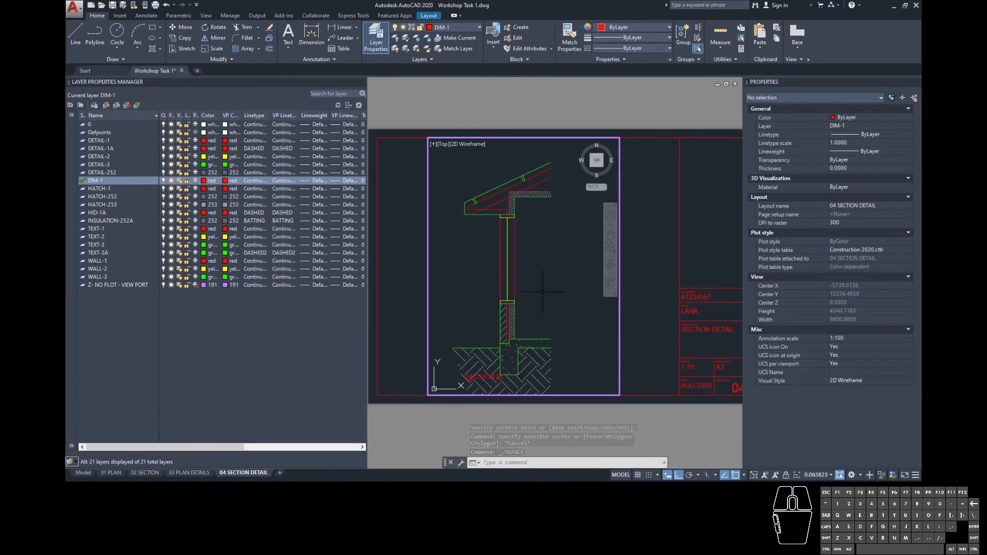
click(820, 475)
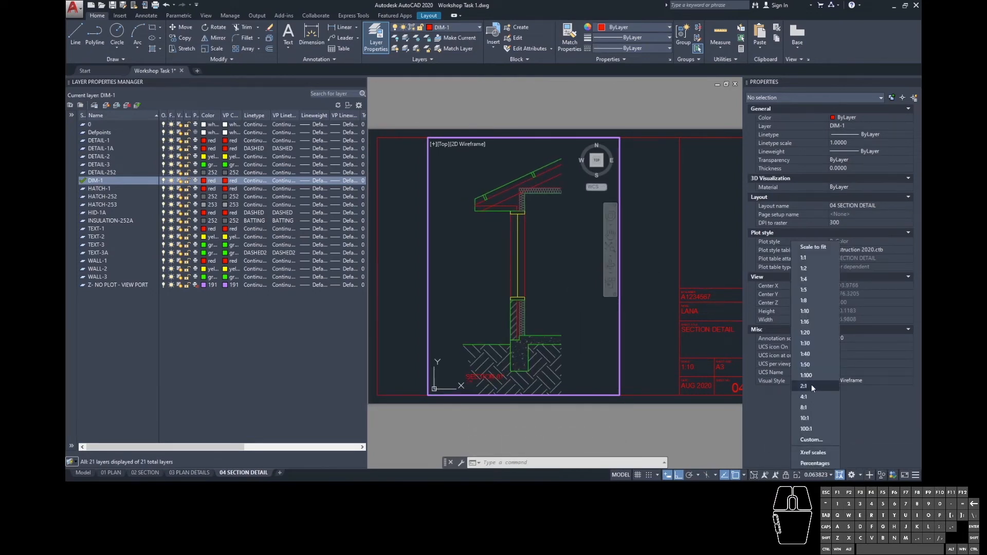
click(805, 311)
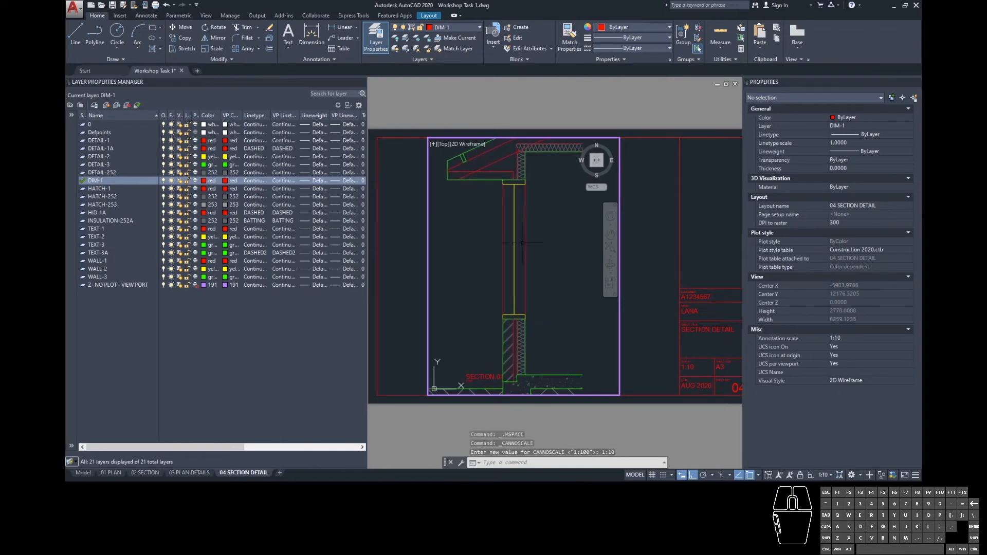
mouse_move(565, 282)
middle_down()
mouse_move(554, 193)
mouse_move(542, 323)
mouse_move(559, 369)
mouse_move(566, 247)
mouse_move(561, 319)
middle_up()
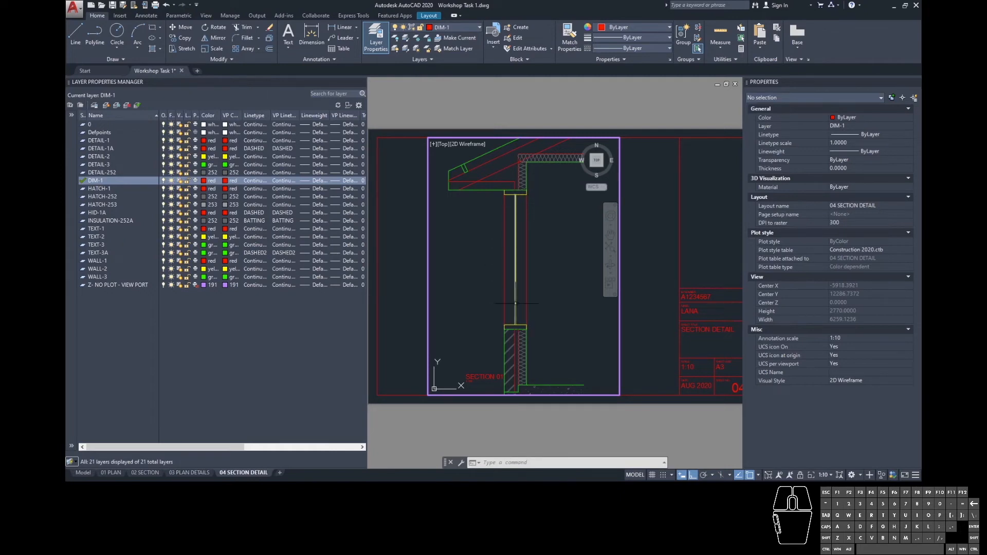
middle_drag(544, 345, 558, 293)
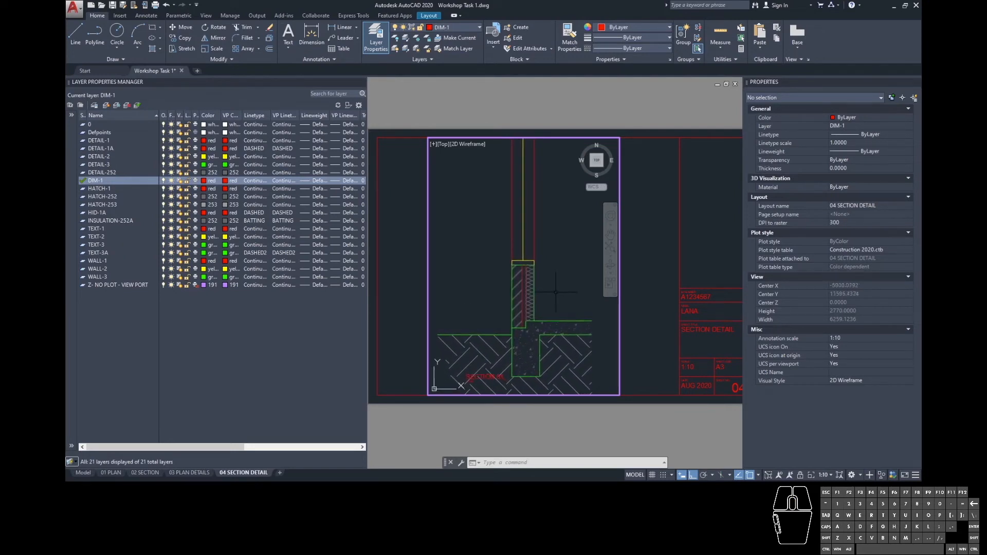
double_click(640, 351)
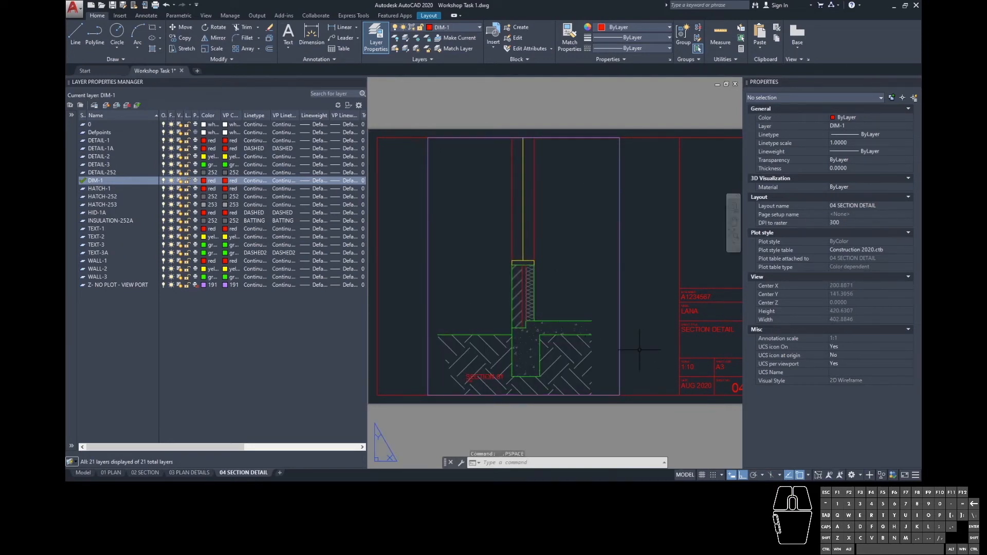
- Lower the section viewport's top edge to just above the window sill, making it about 171 mm high
click(641, 363)
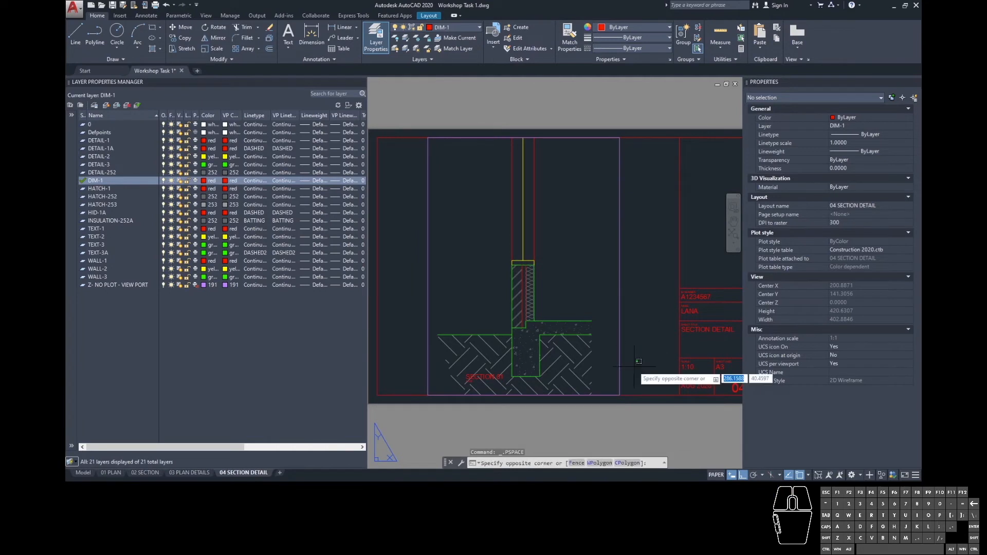
click(609, 366)
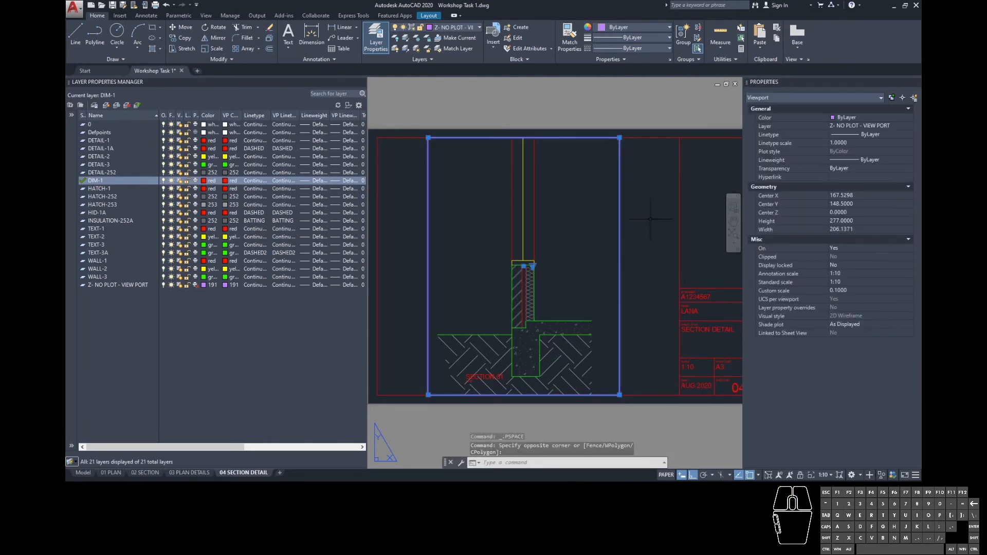
click(619, 137)
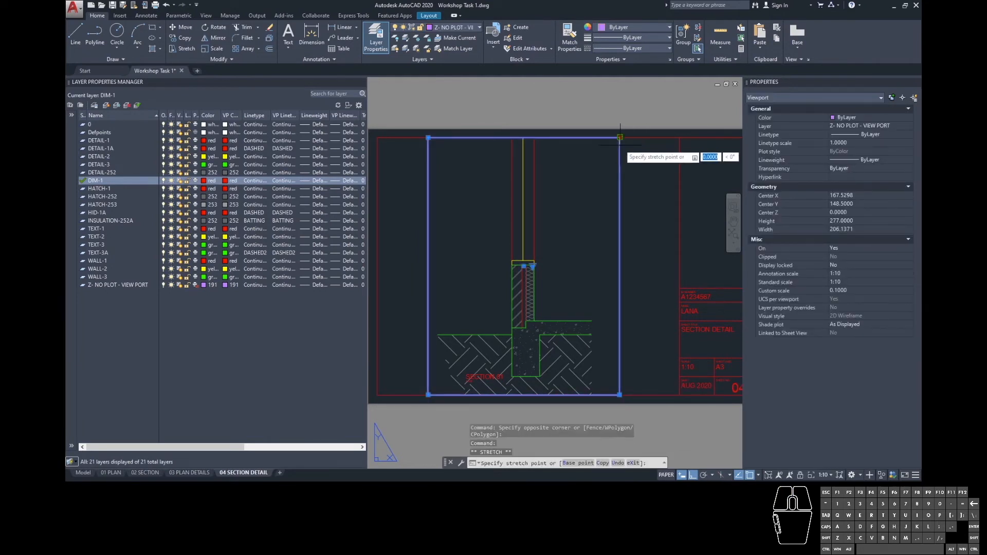
click(630, 236)
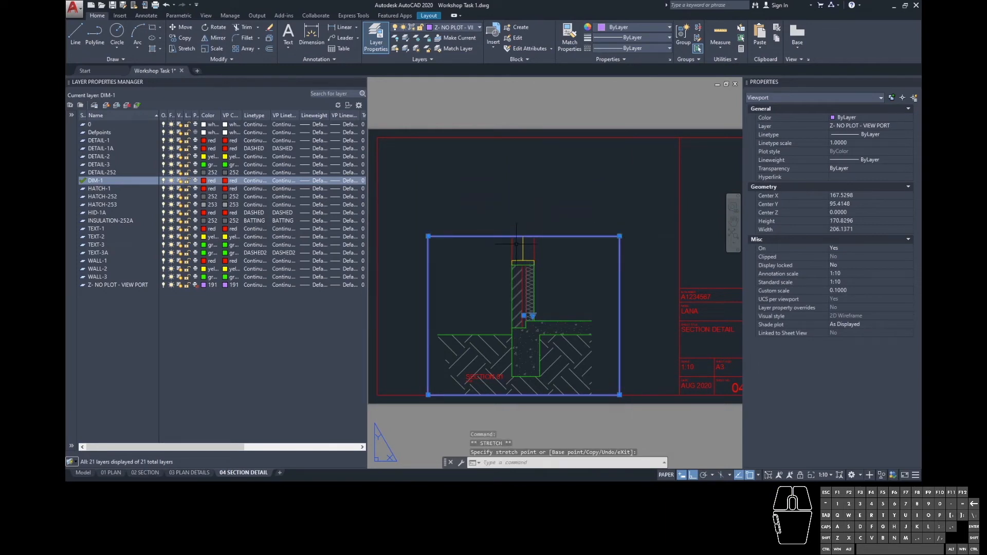
- Copy the shortened section viewport straight up so the copy sits directly above the original
text(co)
key(space)
click(627, 386)
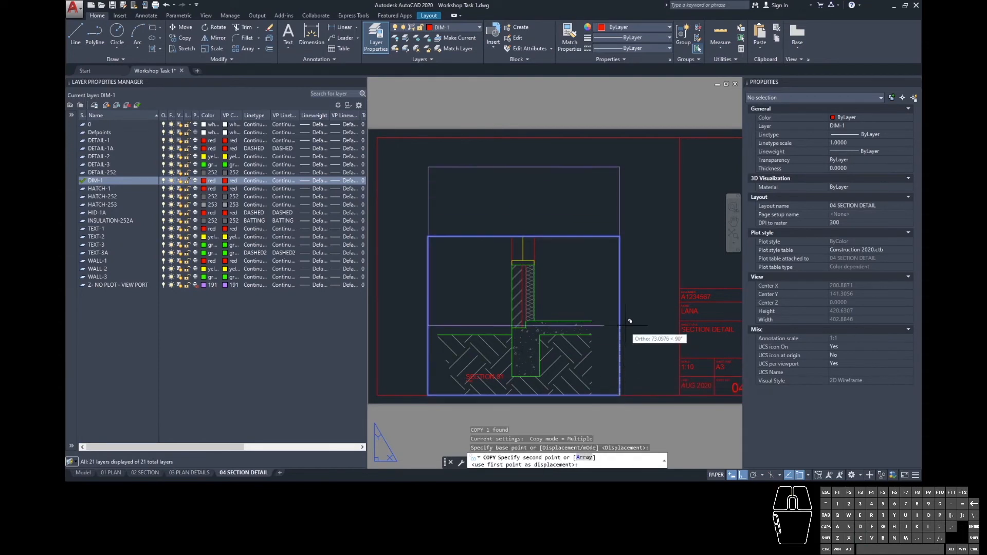
click(624, 232)
middle_drag(615, 223, 613, 293)
key(Escape)
- Raise the copied viewport's bottom edge to leave a gap above the original and lower its top edge to the sheet border
click(628, 289)
click(609, 291)
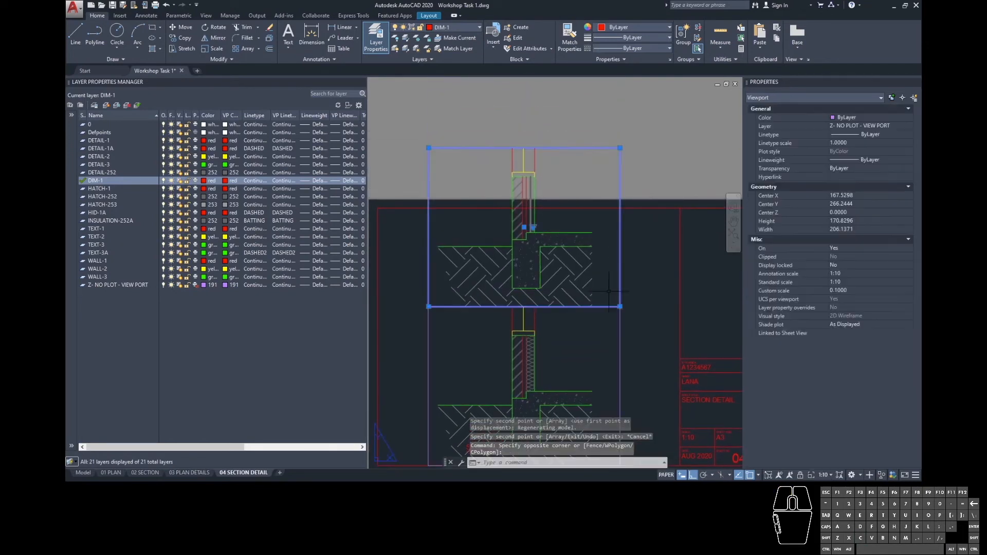
click(620, 307)
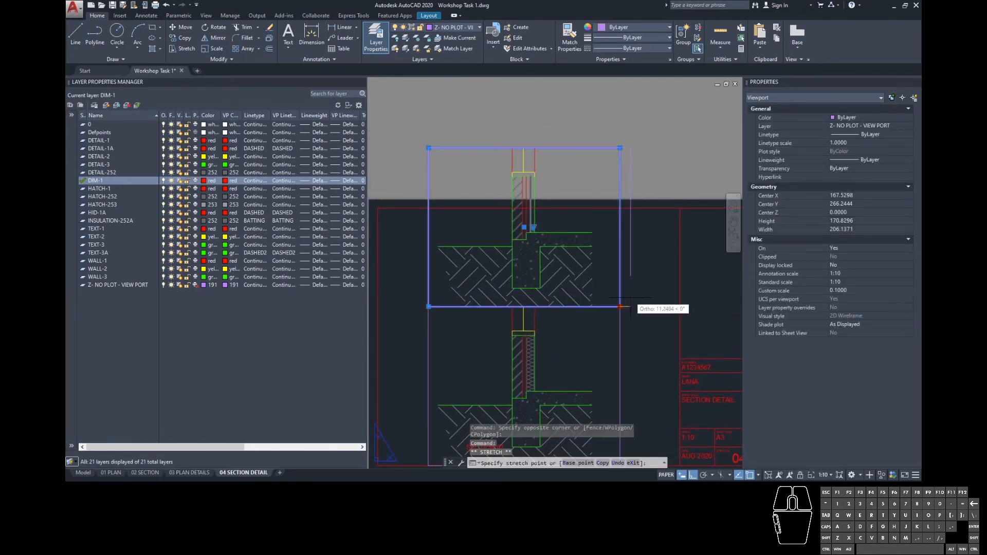
scroll(624, 304, up, 4)
click(634, 294)
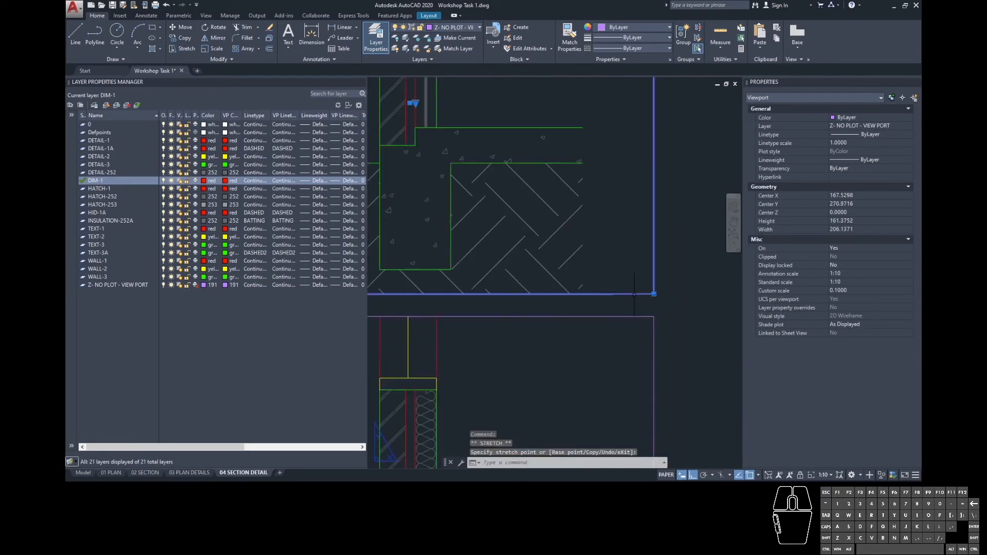
scroll(634, 294, down, 4)
click(638, 202)
click(639, 240)
- Shift the view inside the upper viewport to show the roof eave and window head, keeping it aligned with the wall below
double_click(630, 273)
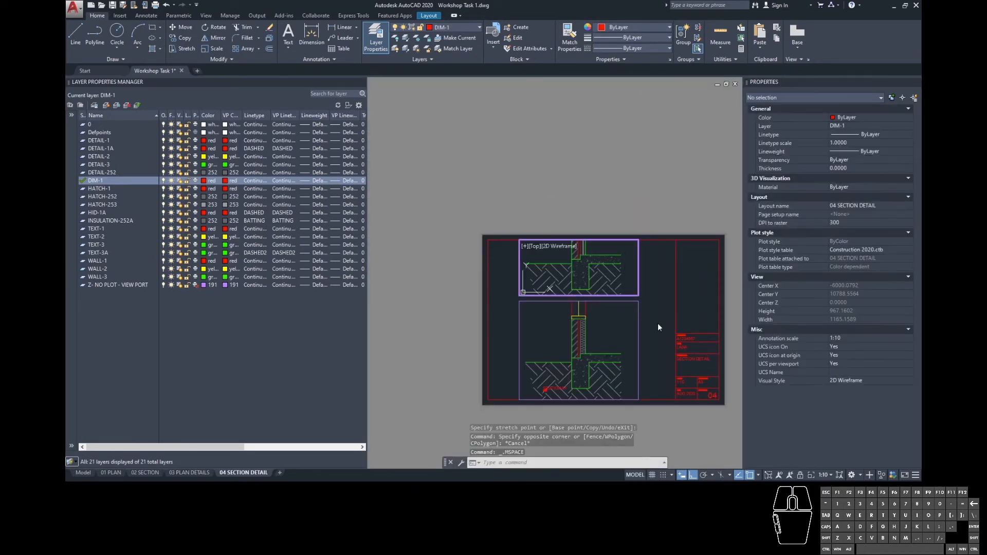
mouse_move(621, 274)
middle_down()
mouse_move(621, 349)
mouse_move(615, 329)
middle_up()
double_click(659, 369)
key(Escape)
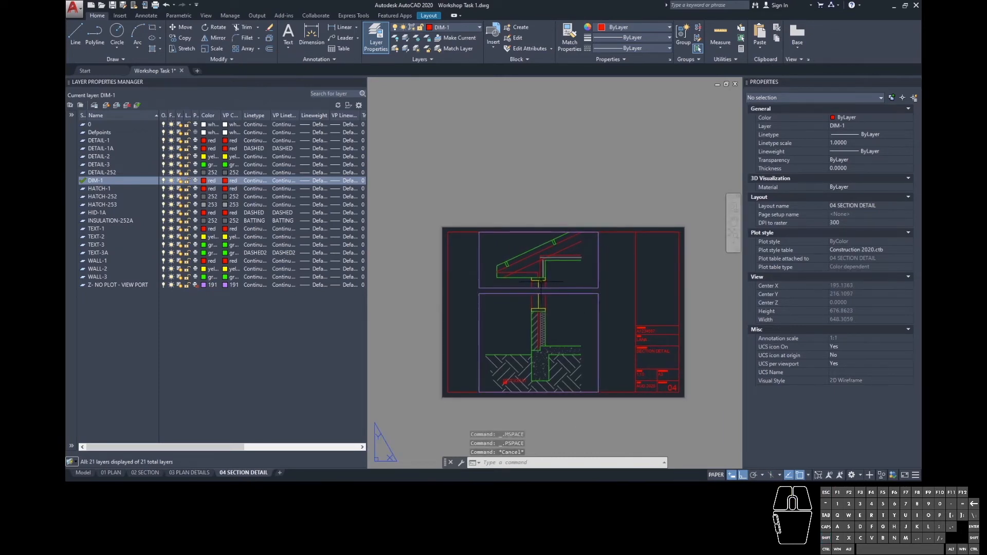
- Lower the top edge of the footing viewport slightly towards the sill
scroll(541, 282, up, 2)
middle_drag(540, 315, 563, 252)
scroll(563, 253, down, 1)
click(617, 263)
click(613, 245)
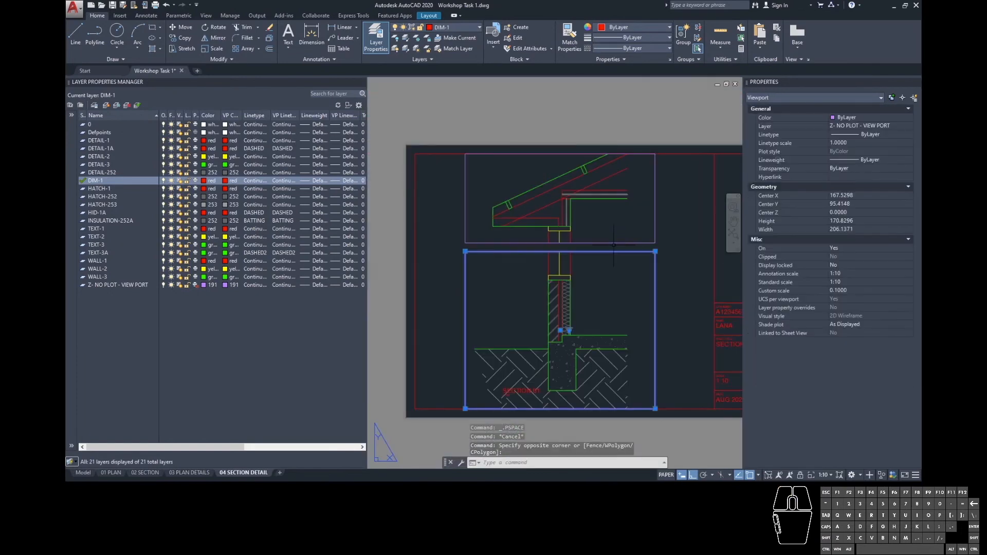
click(655, 251)
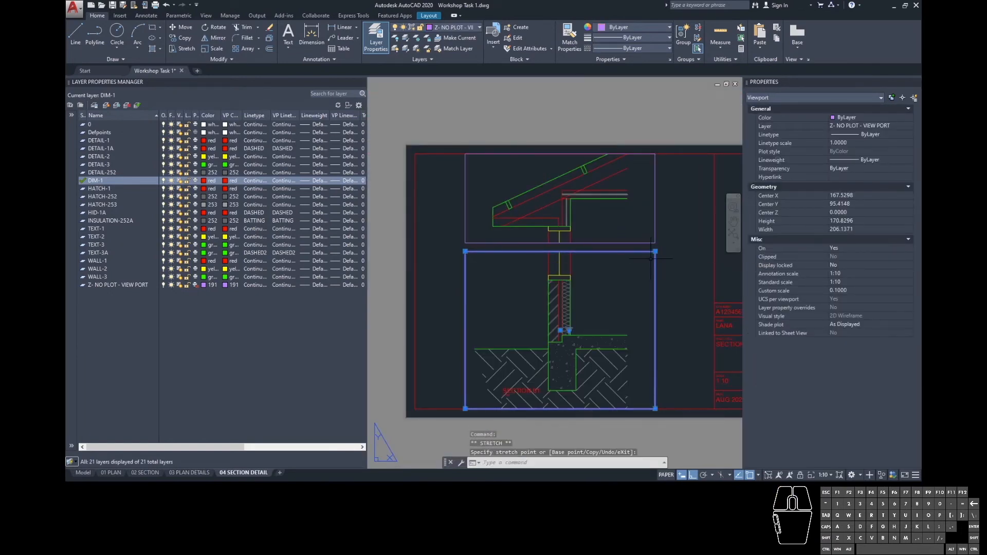
scroll(652, 256, up, 4)
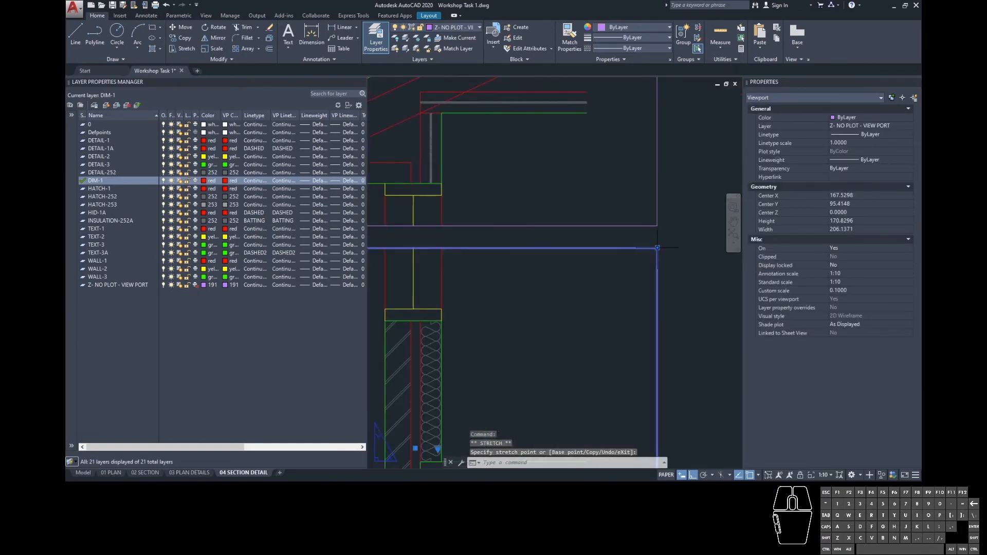
click(674, 268)
- Lower the roof viewport's bottom edge, leaving a narrow gap above the footing viewport
click(661, 235)
click(648, 219)
click(657, 226)
click(657, 243)
click(658, 268)
key(Escape)
scroll(661, 259, down, 6)
middle_drag(643, 244, 646, 261)
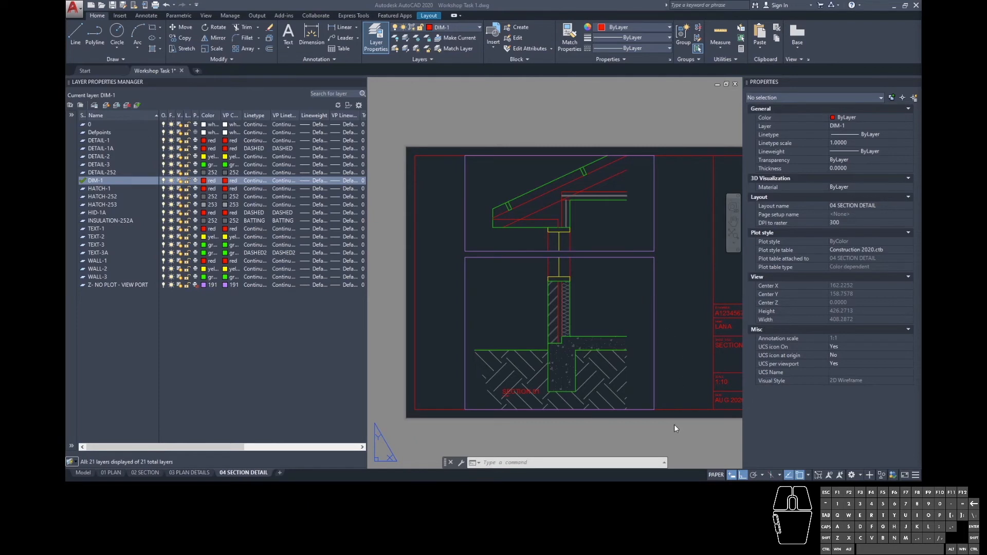
- Start a single-sheet plot of the 01 PLAN layout, turning off the Batch Plot notice for future plots
scroll(600, 424, down, 2)
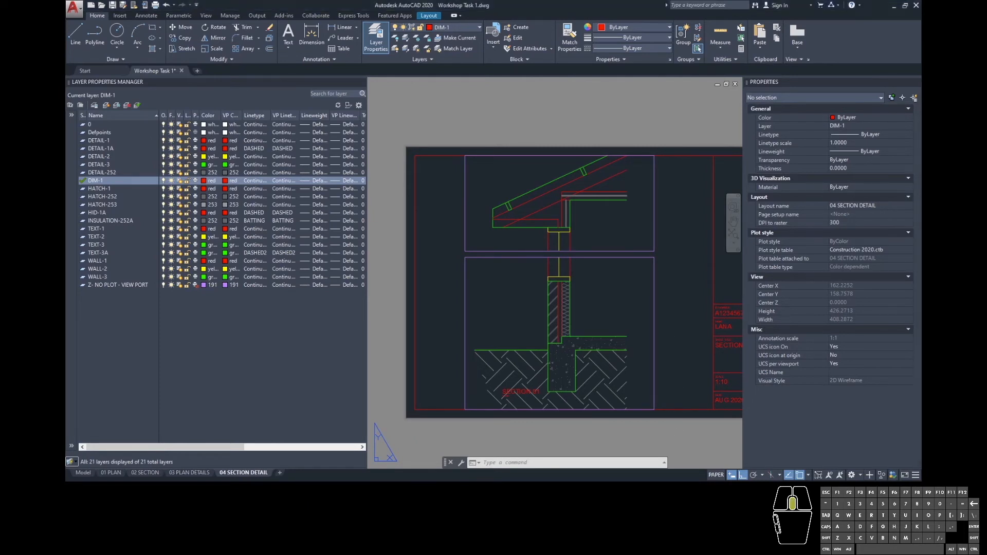
middle_drag(599, 386, 569, 366)
scroll(569, 367, up, 2)
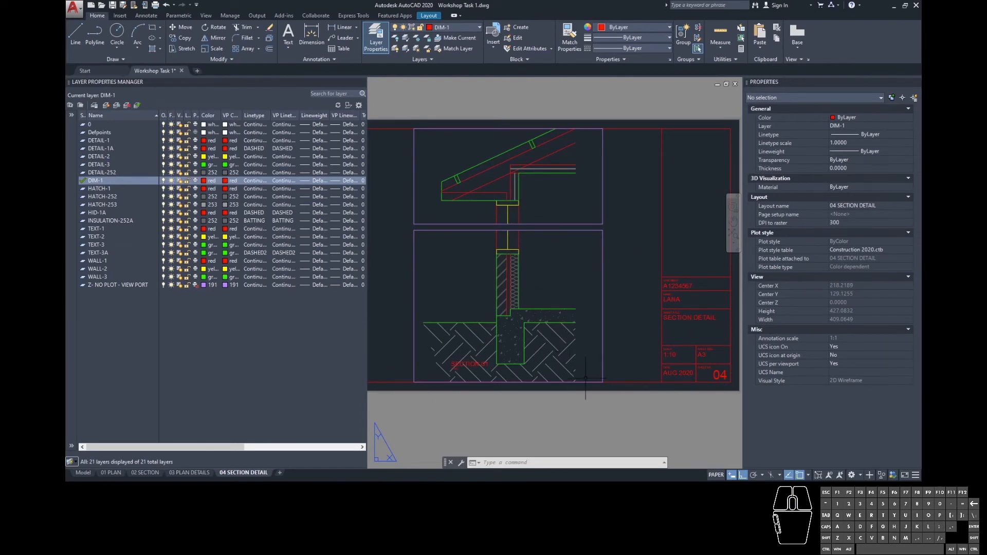
click(117, 474)
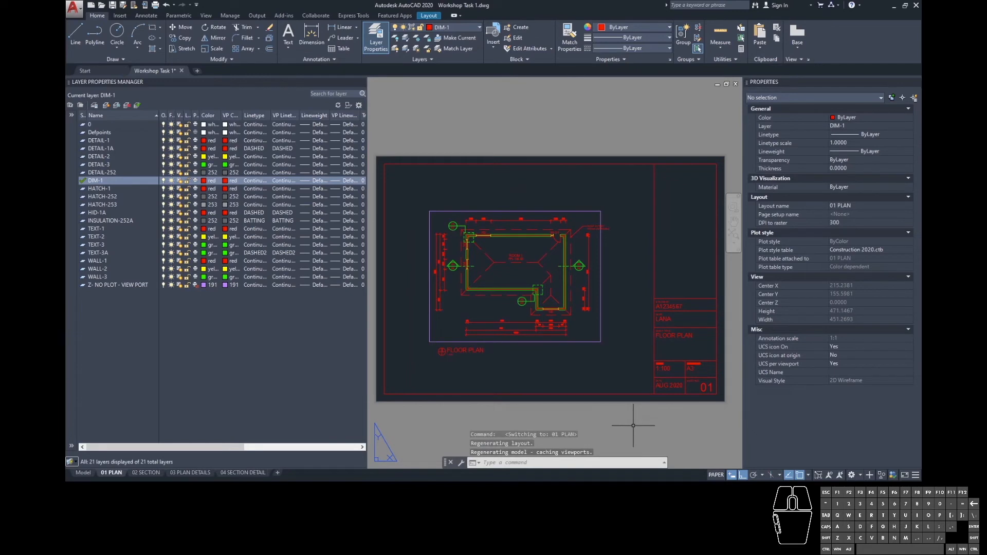
click(739, 381)
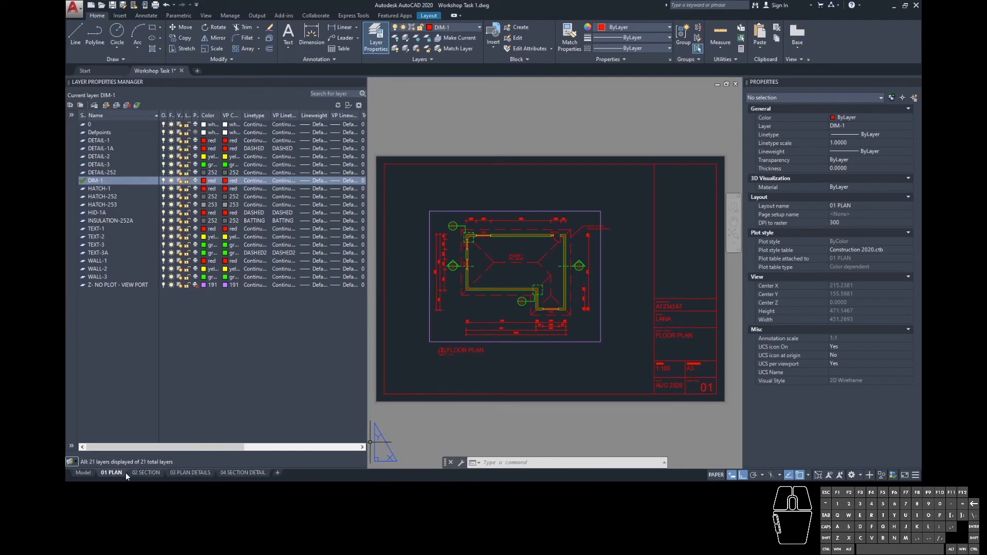
right_click(111, 472)
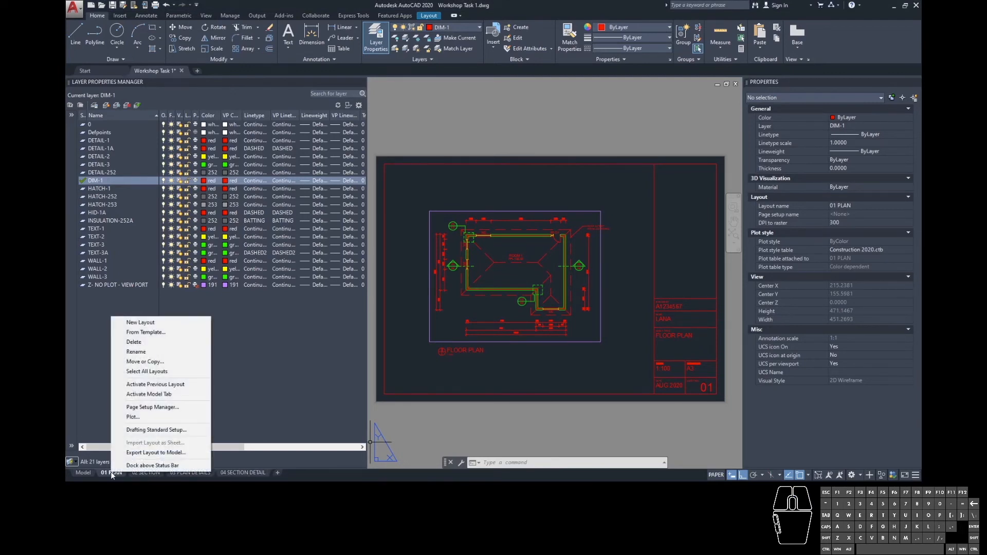
click(178, 418)
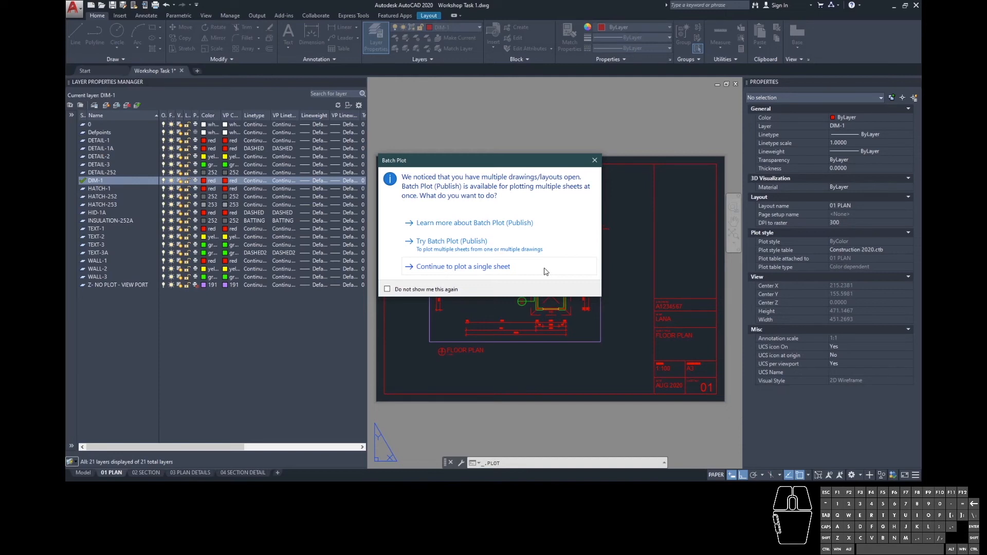
click(387, 289)
click(492, 267)
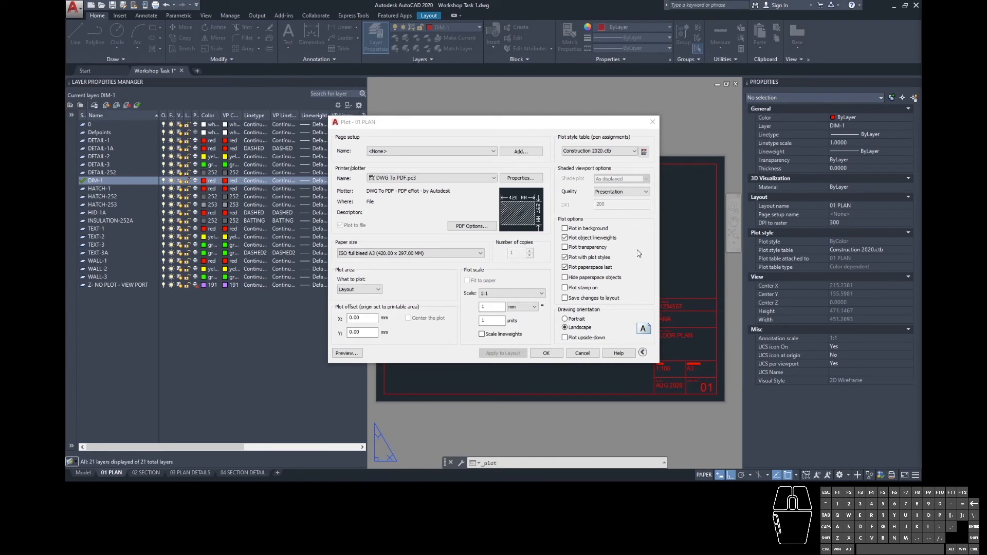
- Plot the sheet with the current settings to CON 1 - 01 PLAN.pdf in the Construction I folder
click(545, 353)
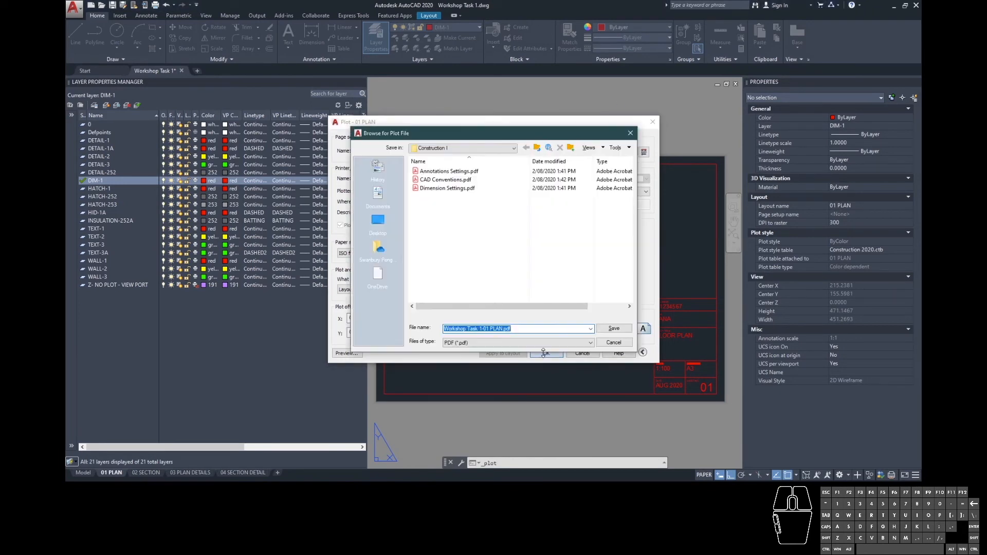
click(484, 329)
drag(484, 329, 375, 318)
text(CON 1 -)
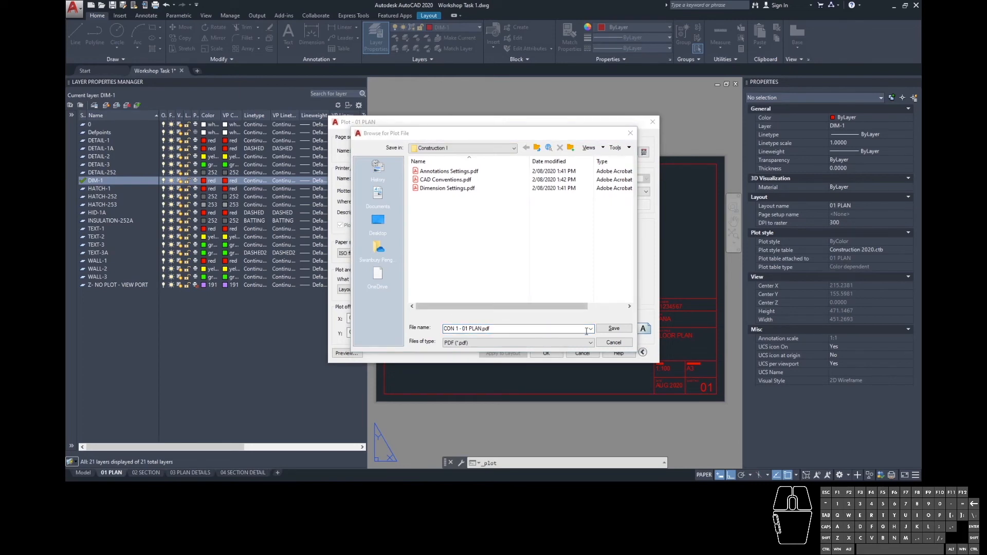
click(560, 321)
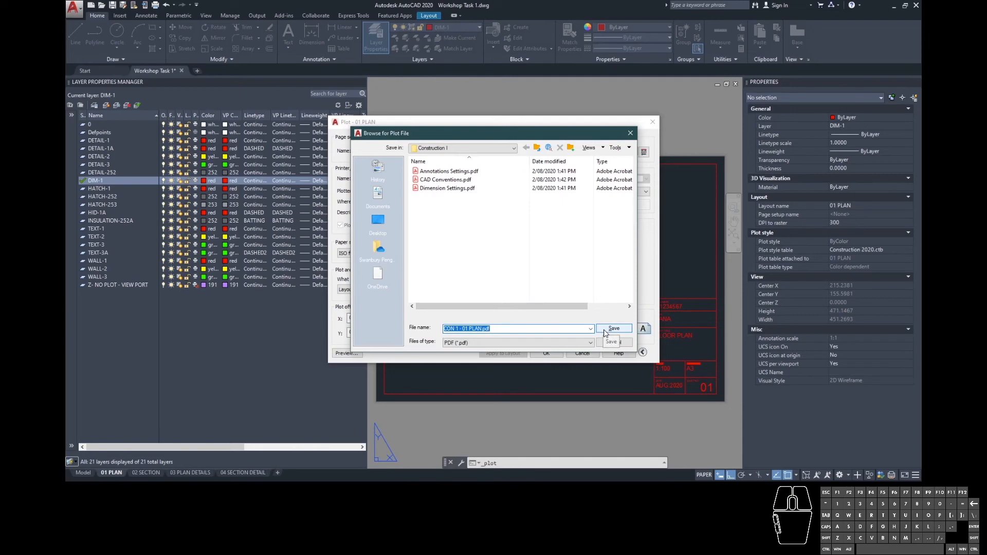
click(603, 329)
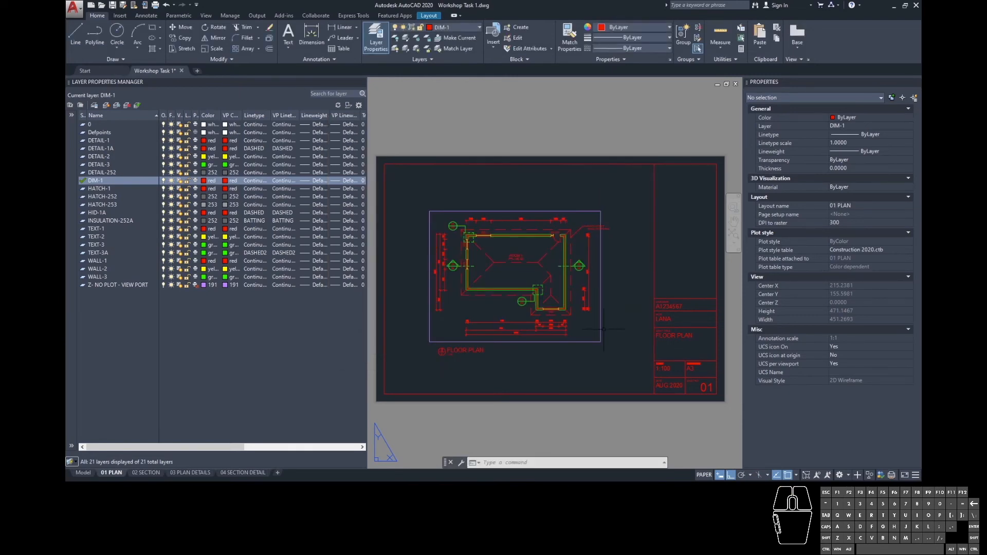
- In Adobe Acrobat Reader, enlarge the plotted floor plan to 400% and examine the line weights at the D1 corner
drag(920, 103, 428, 61)
double_click(428, 61)
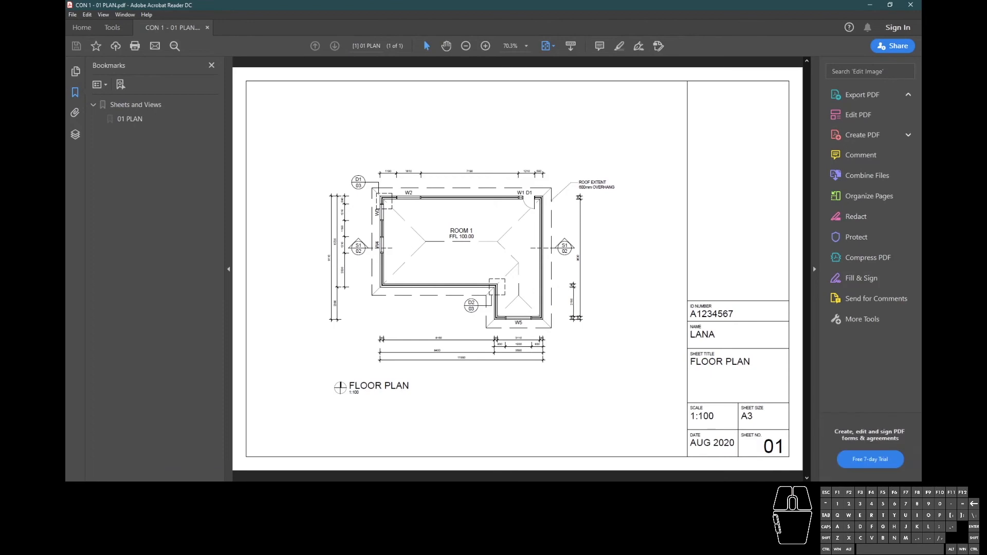
click(862, 95)
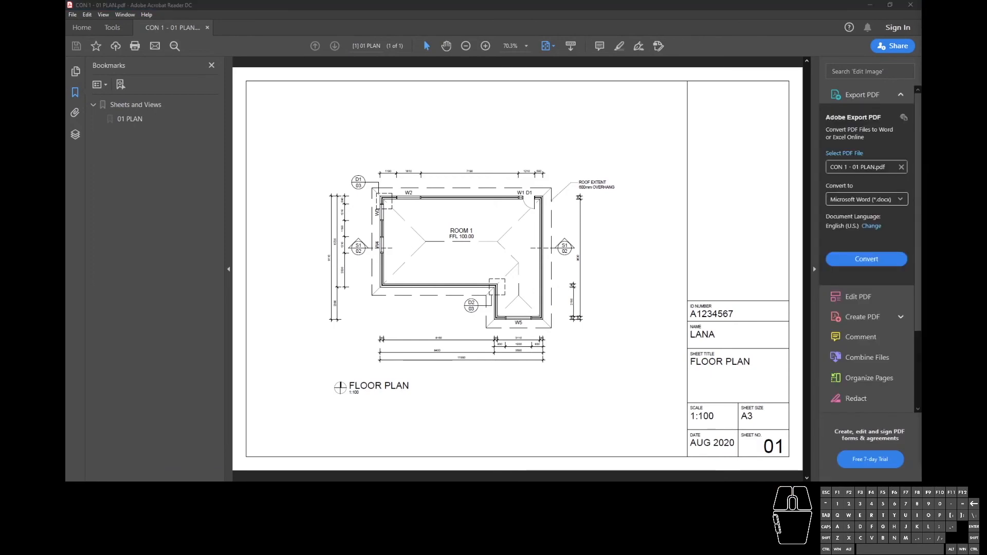
click(488, 48)
click(488, 49)
click(488, 48)
click(488, 48)
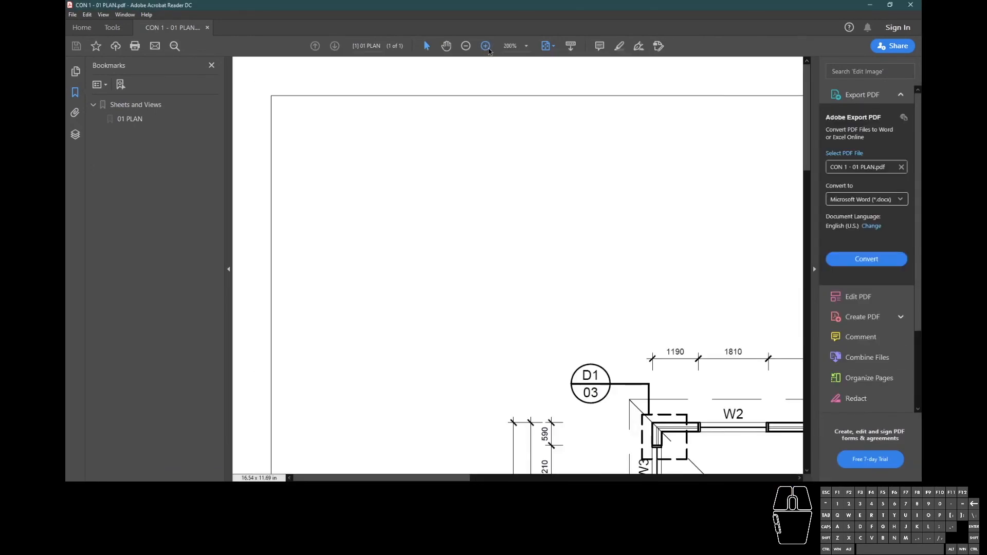
click(488, 48)
click(488, 48)
key(space)
drag(663, 385, 437, 185)
drag(669, 411, 495, 218)
key(space)
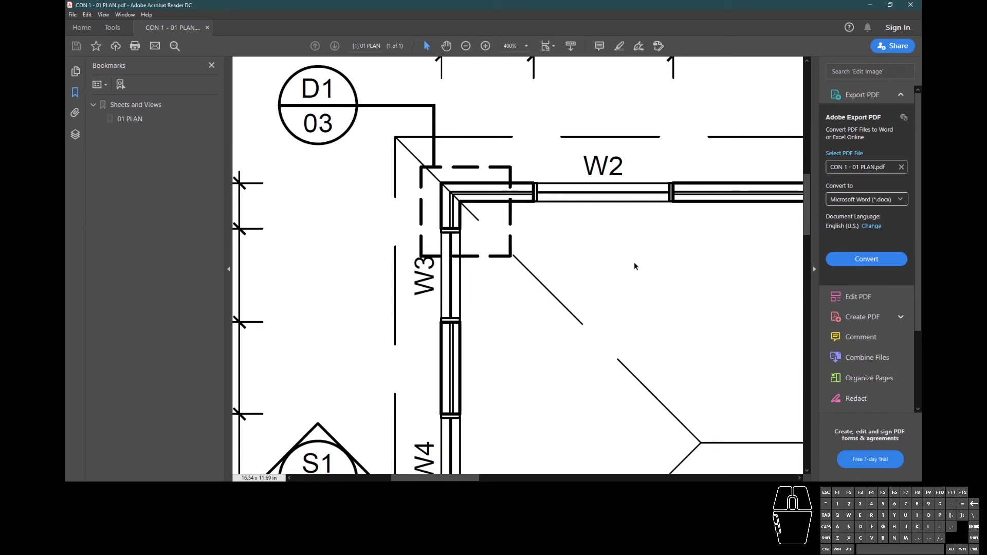
- Inspect the walls around windows W2, W3 and W4 and the S1 section mark, and check the rest of the plan
key(space)
drag(604, 332, 583, 132)
mouse_move(605, 341)
mouse_down()
mouse_move(566, 280)
mouse_move(676, 164)
mouse_up()
drag(603, 172, 608, 275)
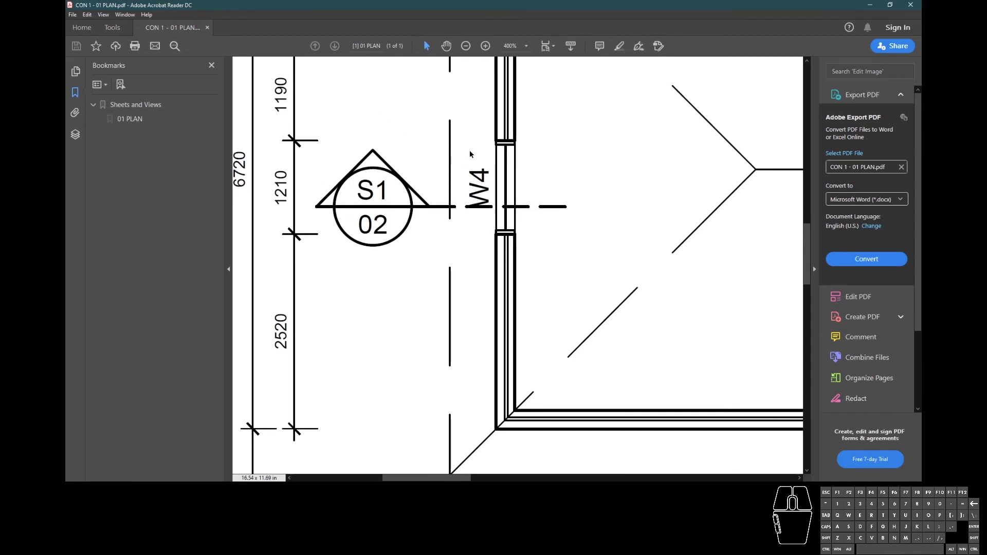
key(space)
drag(470, 154, 494, 318)
drag(529, 224, 388, 262)
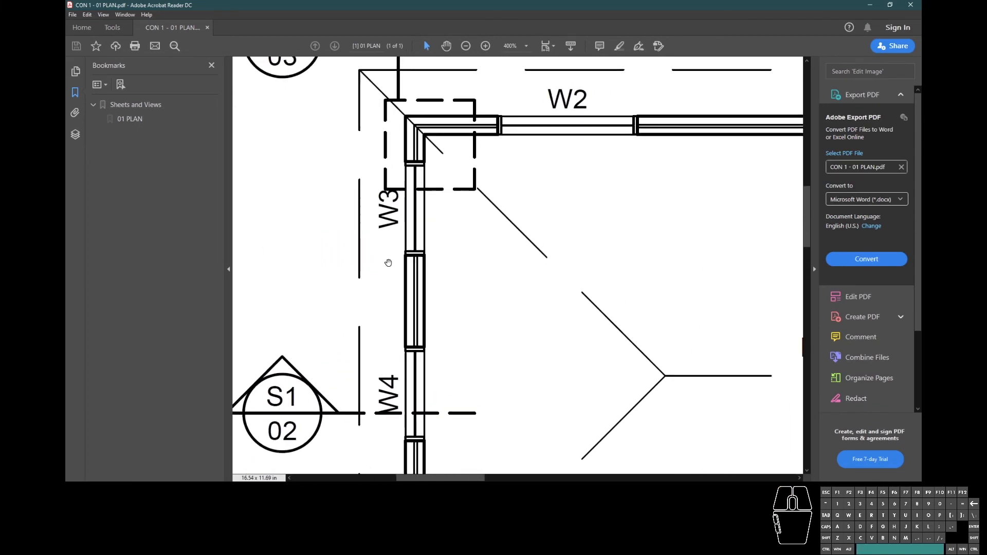
drag(458, 138, 452, 211)
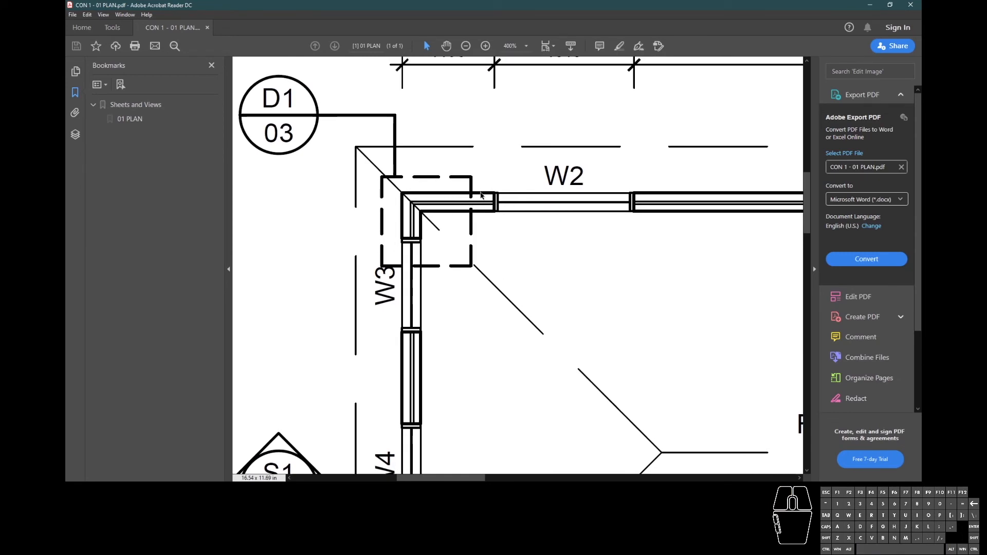
key(space)
drag(648, 215, 508, 318)
ctrl+scroll(507, 295, down, 3)
key(space)
drag(586, 337, 534, 213)
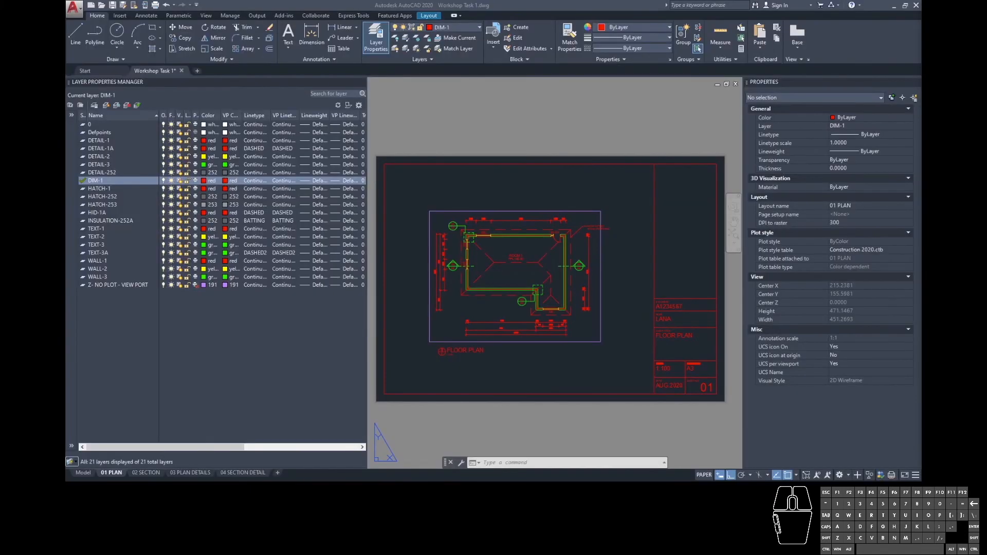
- Switch from Acrobat Reader to model space in AutoCAD and check which layers the plan wall lines and the section's floor and wall lines use
click(84, 474)
mouse_move(638, 289)
middle_down()
mouse_move(412, 286)
mouse_move(472, 273)
middle_up()
scroll(514, 267, up, 5)
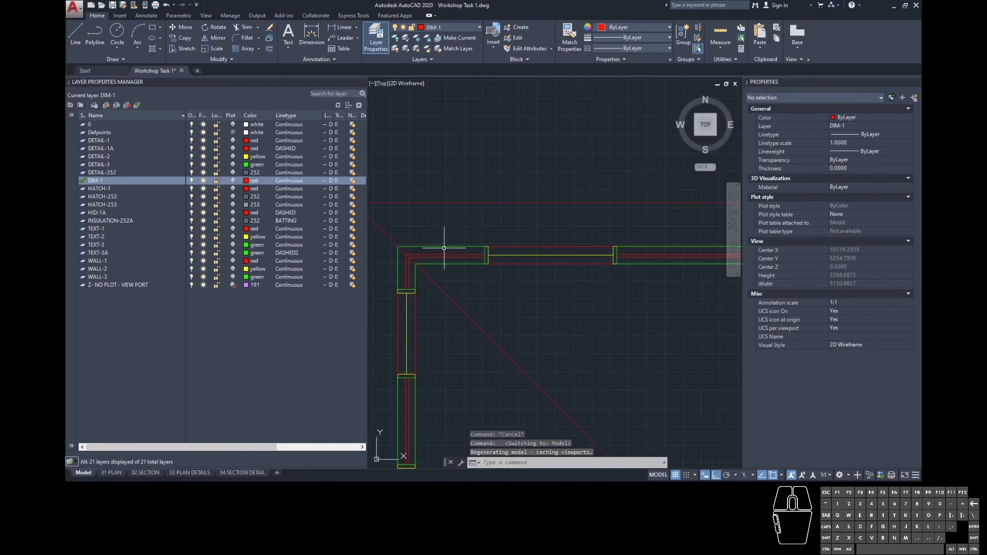
click(440, 242)
mouse_move(440, 241)
middle_down()
mouse_move(529, 258)
mouse_move(523, 322)
mouse_move(468, 283)
middle_up()
key(Escape)
scroll(468, 282, up, 5)
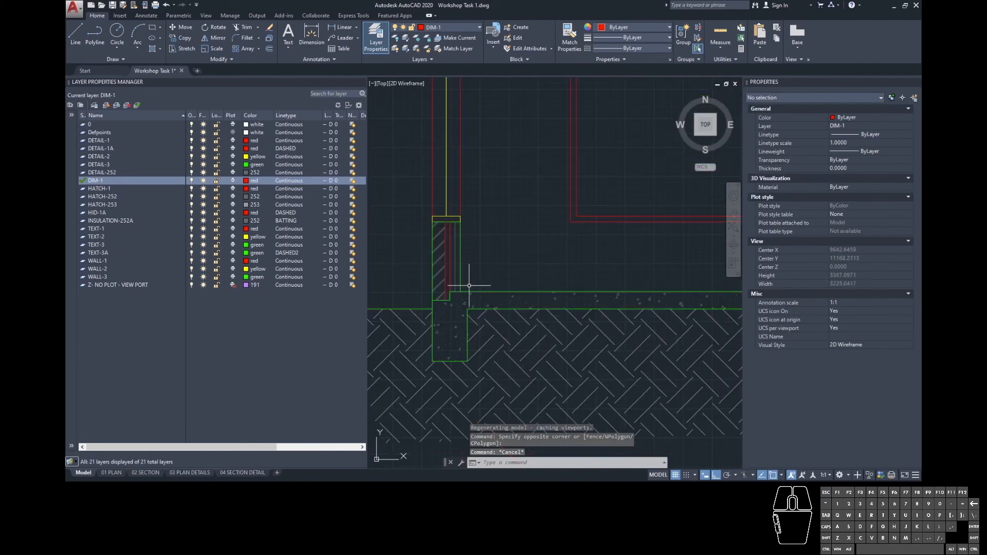
click(469, 291)
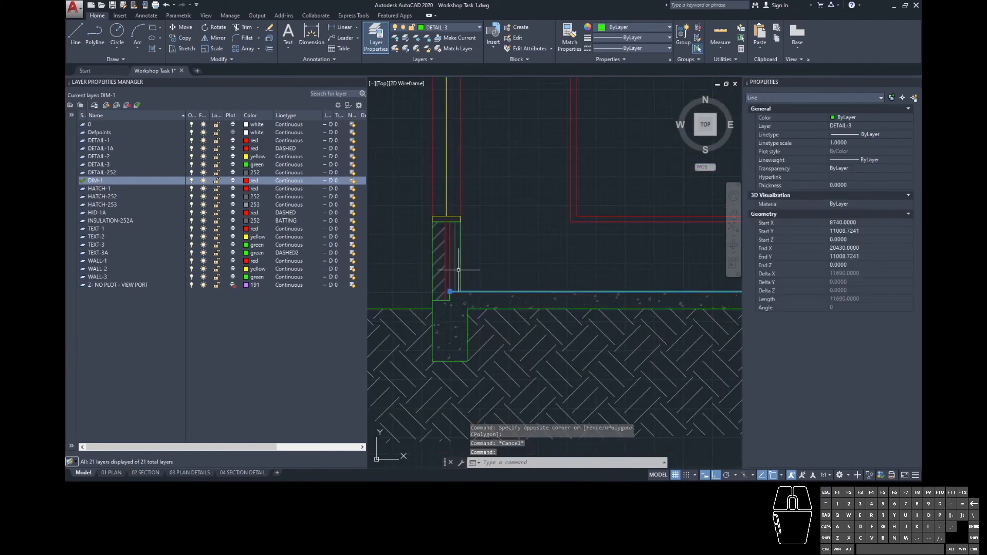
key(Escape)
click(460, 269)
key(Escape)
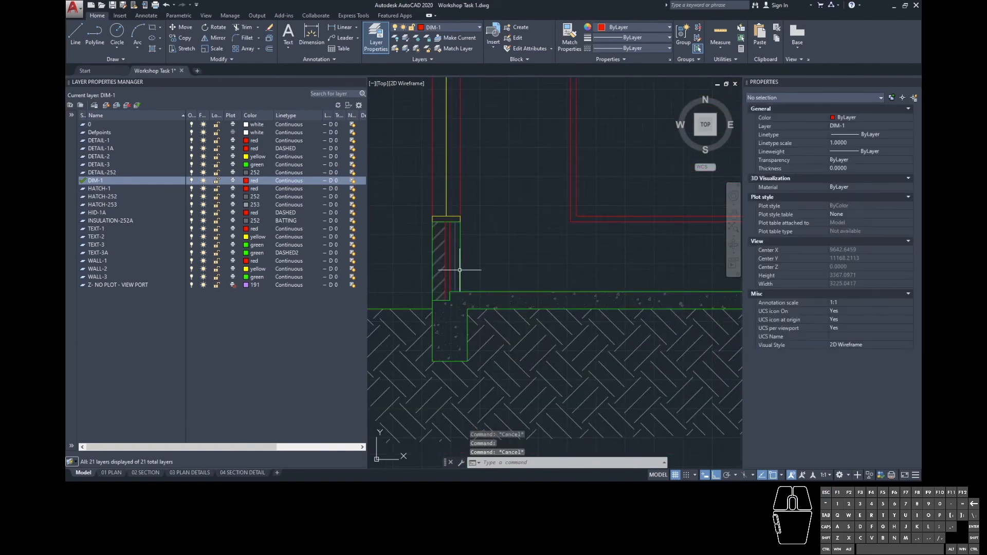
scroll(460, 269, down, 5)
middle_drag(502, 293, 482, 211)
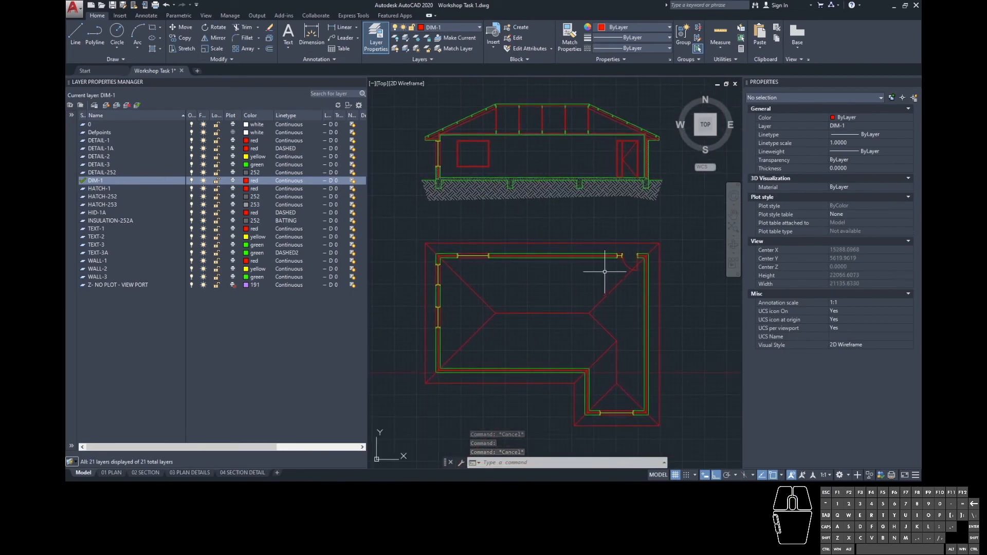
- Make WALL-3 the current layer and turn off all the other layers, leaving only the WALL-3 linework to work on
click(106, 276)
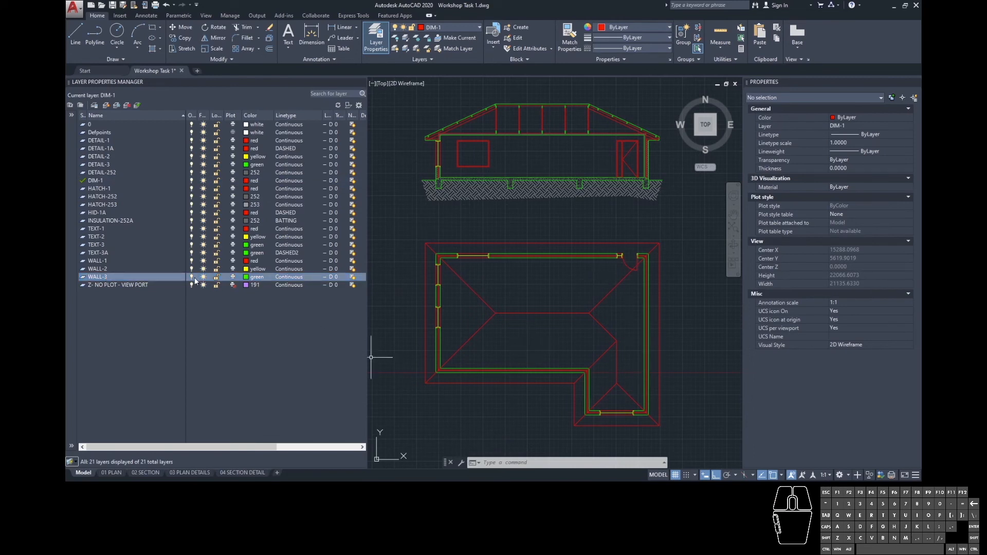
double_click(86, 277)
click(128, 286)
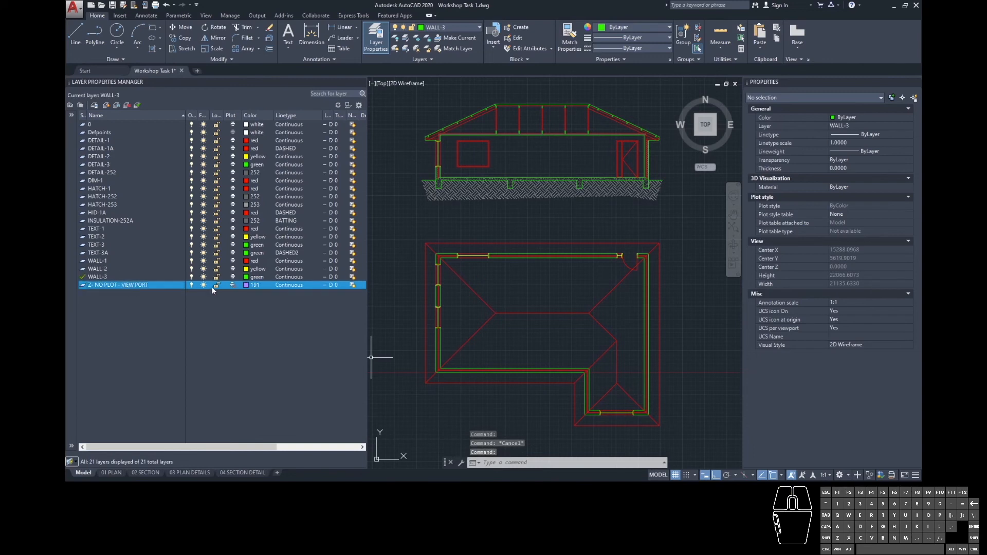
click(104, 268)
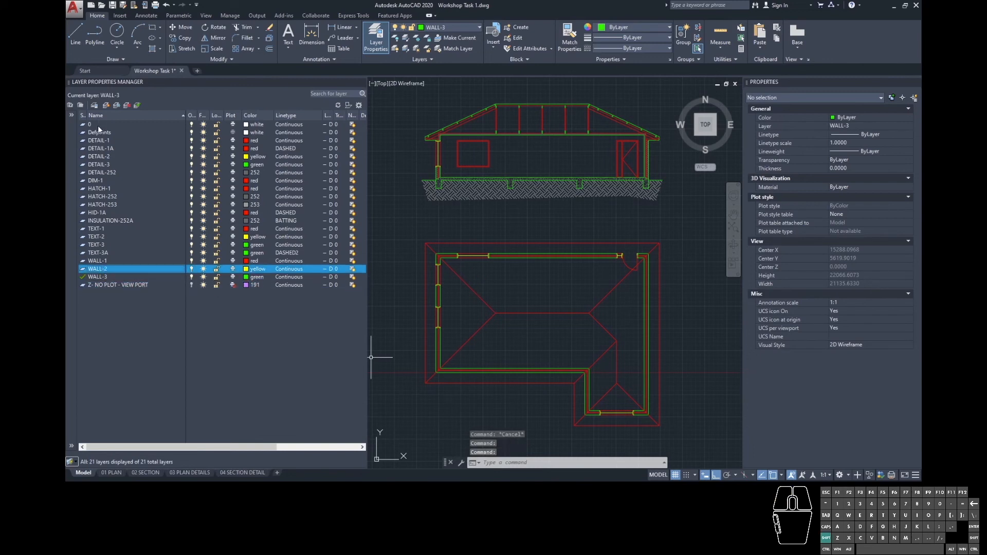
shift+click(99, 127)
click(212, 144)
key(Escape)
scroll(588, 337, down, 6)
scroll(569, 335, up, 3)
scroll(599, 325, down, 1)
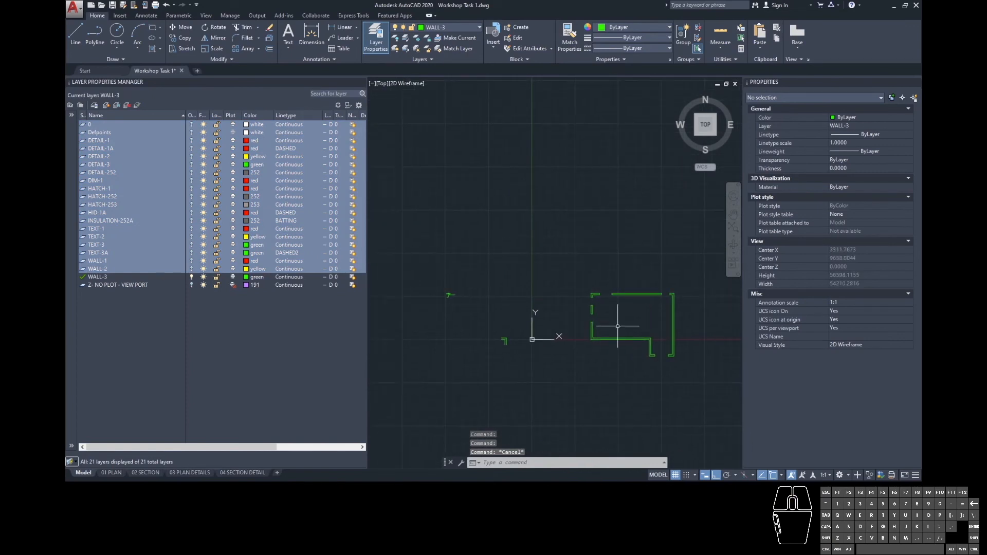
middle_drag(641, 329, 612, 325)
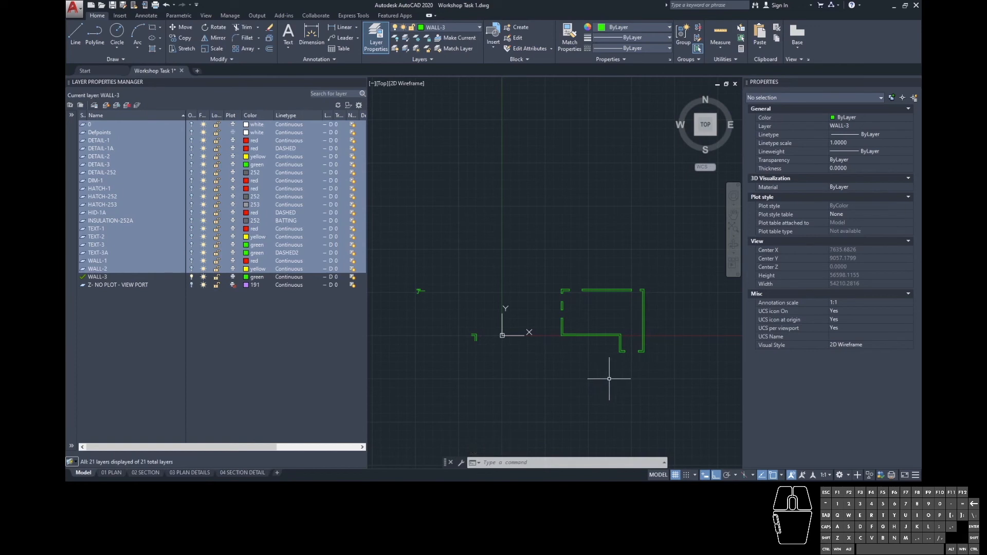
click(552, 275)
click(661, 375)
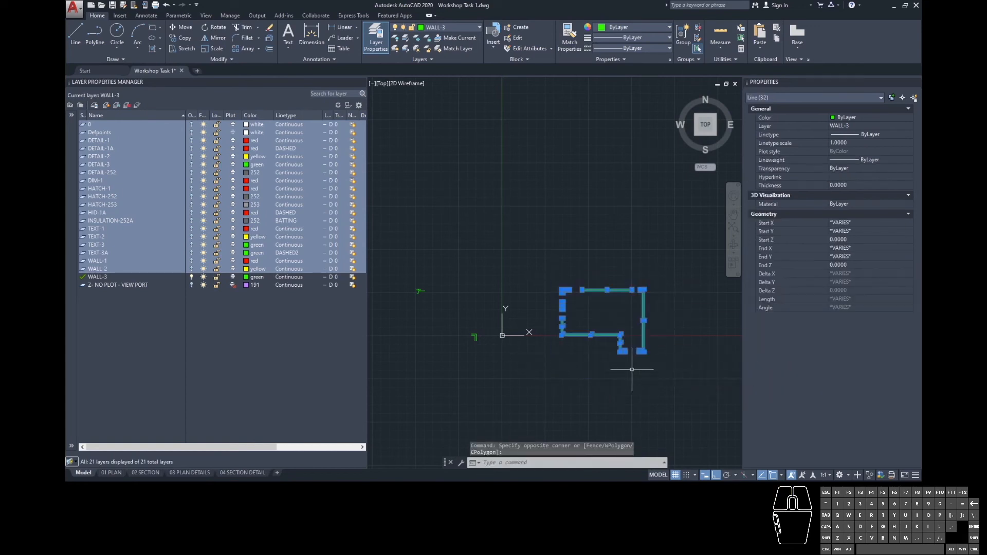
key(Escape)
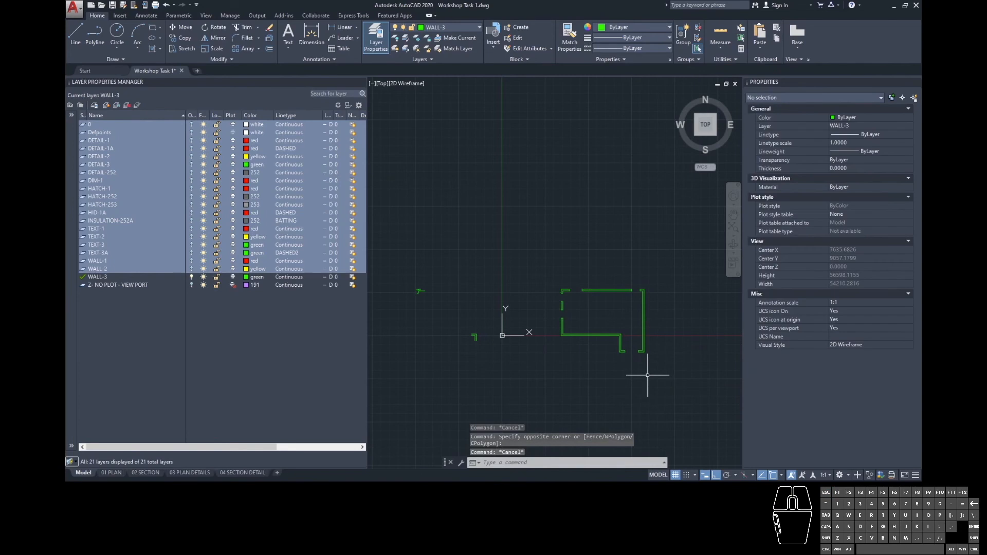
- Create a new layer named WALL-4 based on WALL-3 and set its color to cyan
click(103, 278)
click(106, 105)
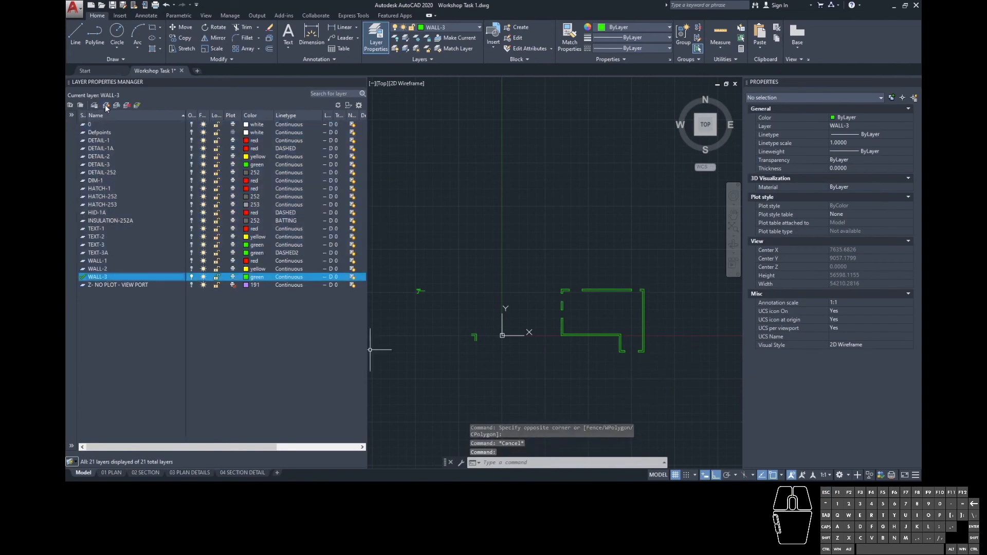
text(WALL-4)
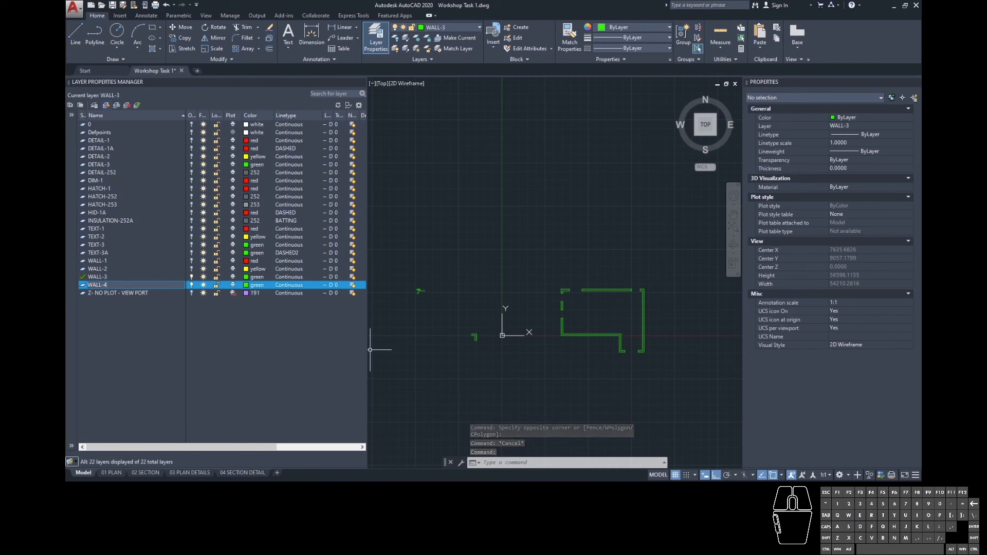
key(Return)
click(254, 285)
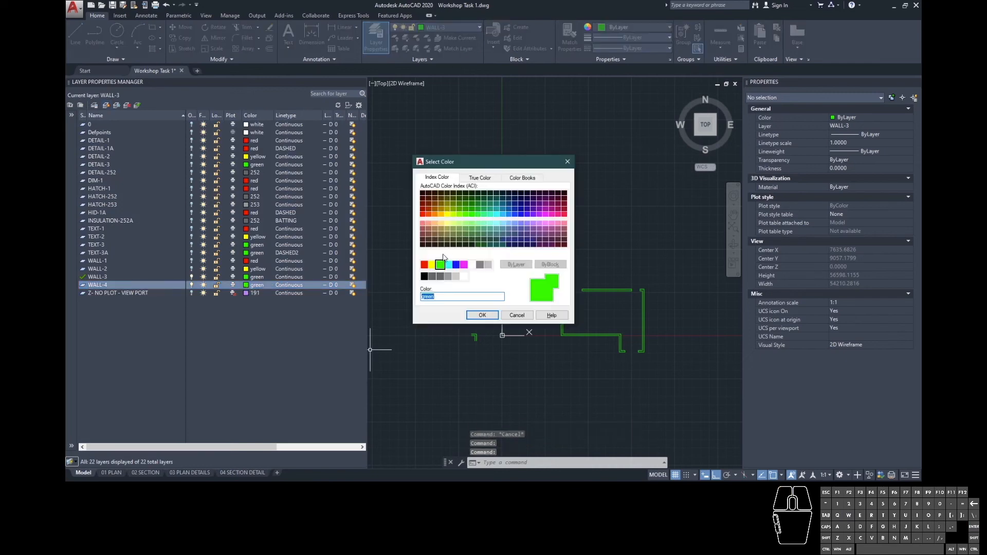
click(448, 266)
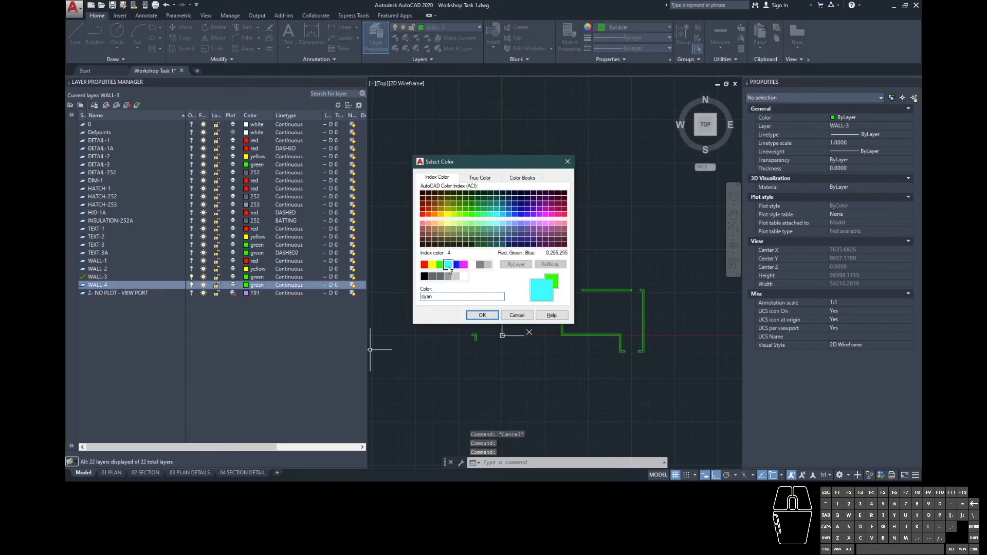
click(482, 315)
- Move all the wall lines of the main floor plan from WALL-3 to the WALL-4 layer
click(645, 371)
click(558, 280)
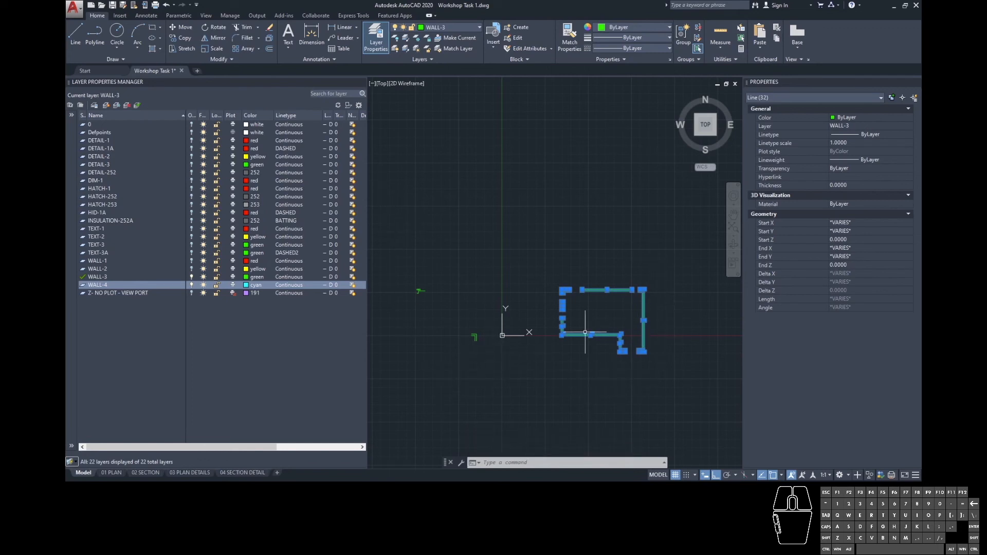
click(871, 126)
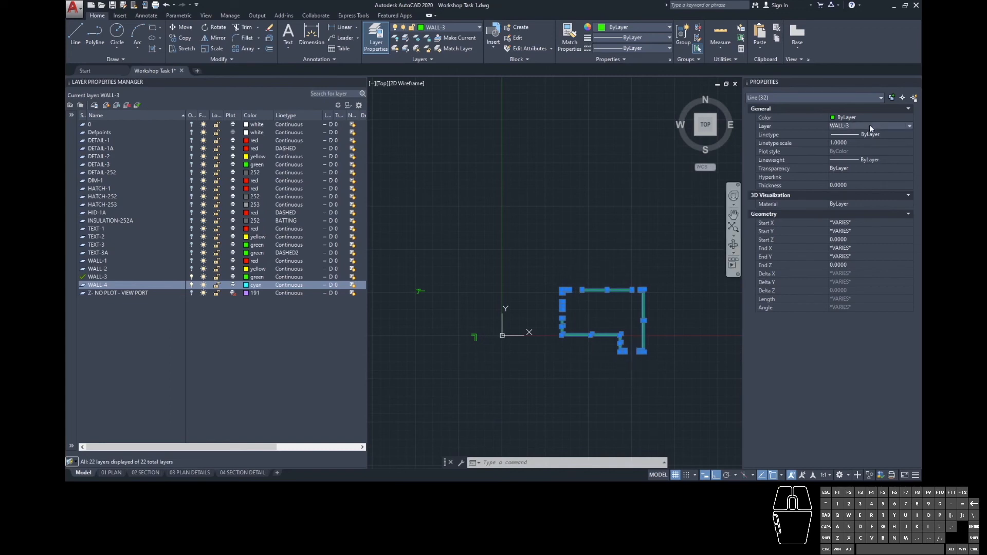
click(869, 124)
click(850, 200)
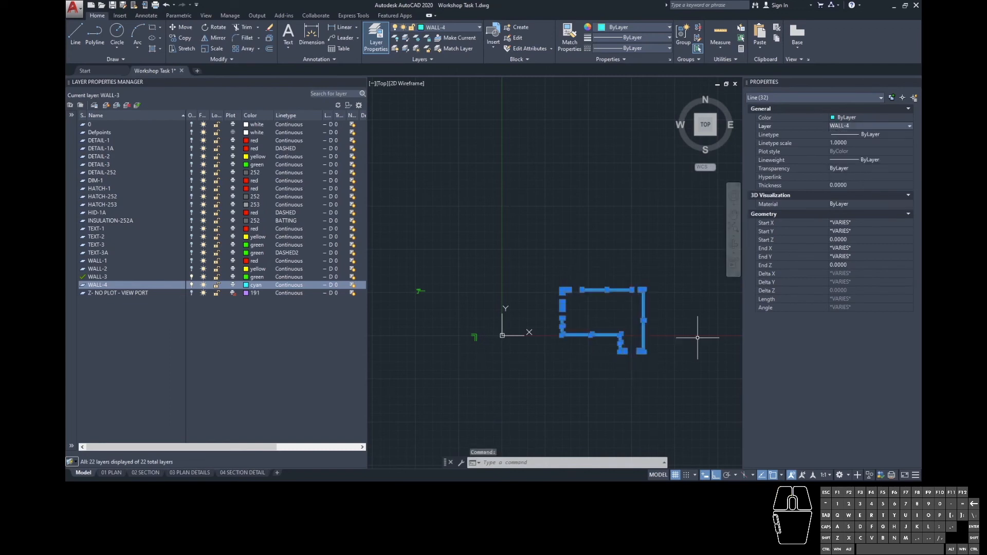
key(Escape)
scroll(644, 346, up, 5)
scroll(645, 346, up, 6)
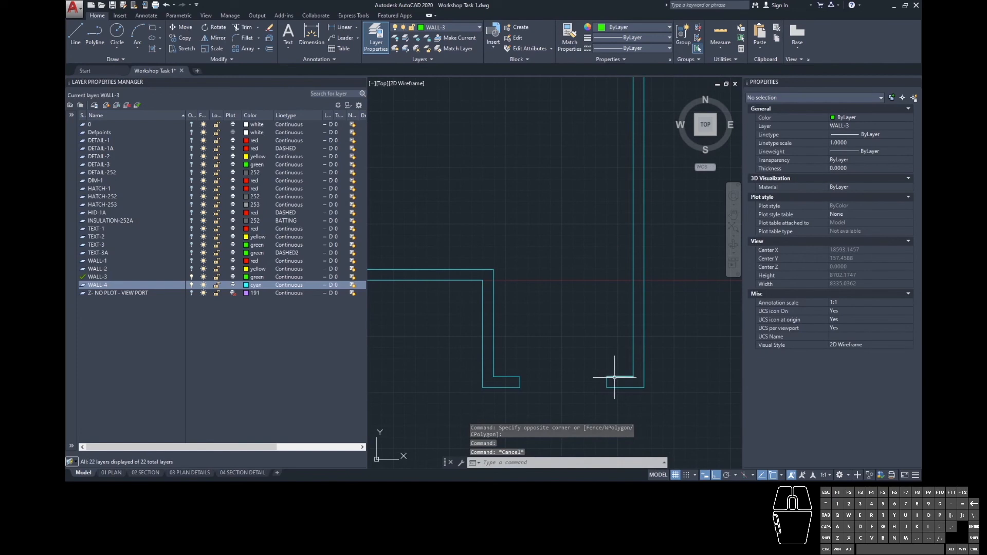
- Turn the hidden layers from 0 through WALL-2 back on
click(140, 268)
shift+click(124, 125)
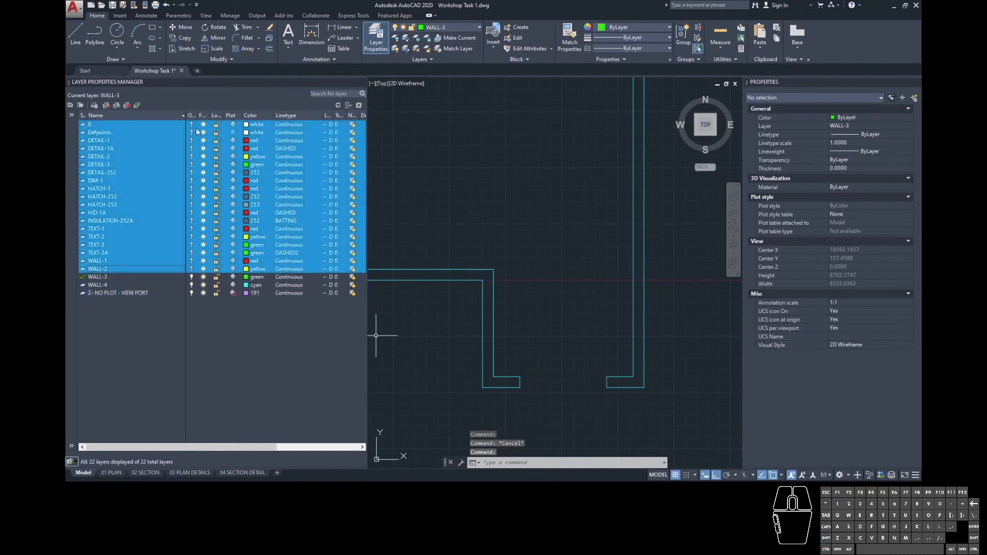
scroll(570, 341, down, 6)
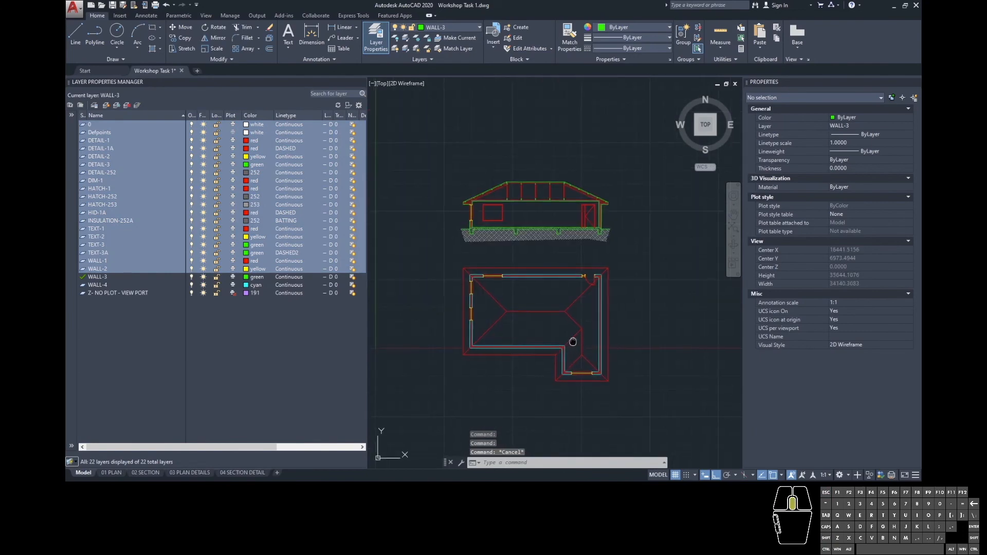
scroll(581, 324, up, 1)
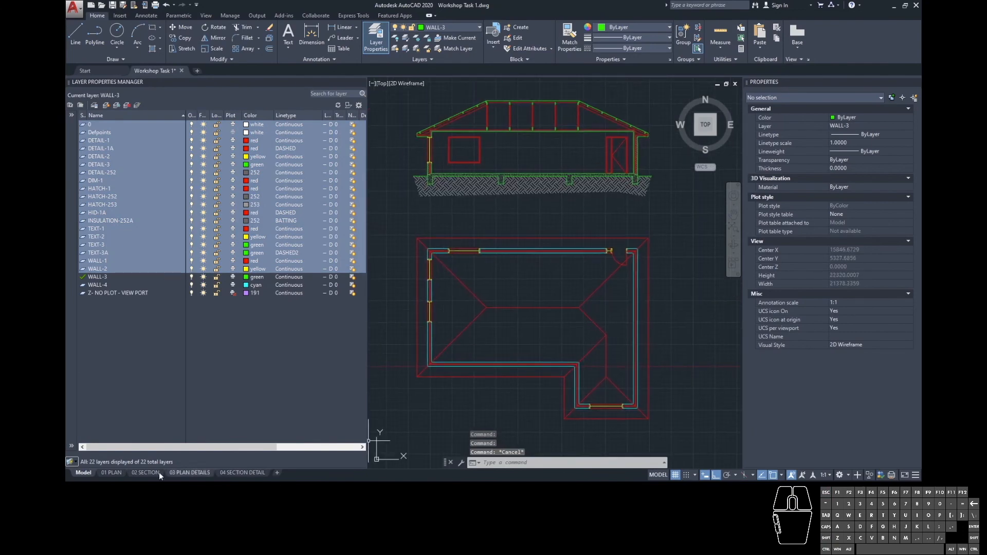
- Plot the 01 PLAN layout with the current settings to a test PDF named Workshop Task 1-01 PLAN TEST.pdf
click(105, 473)
right_click(101, 470)
click(136, 416)
click(546, 353)
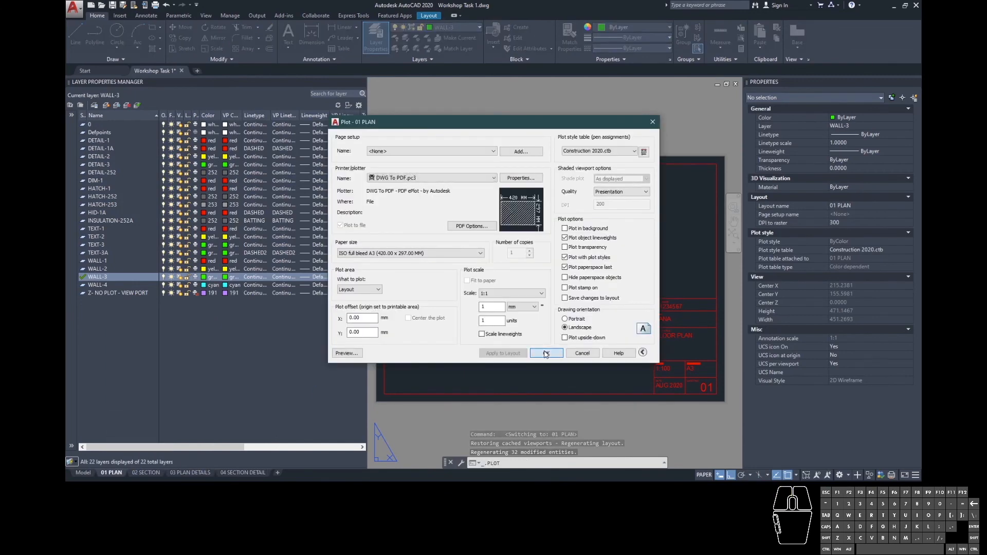
click(505, 329)
text(TEST.pdf)
key(Return)
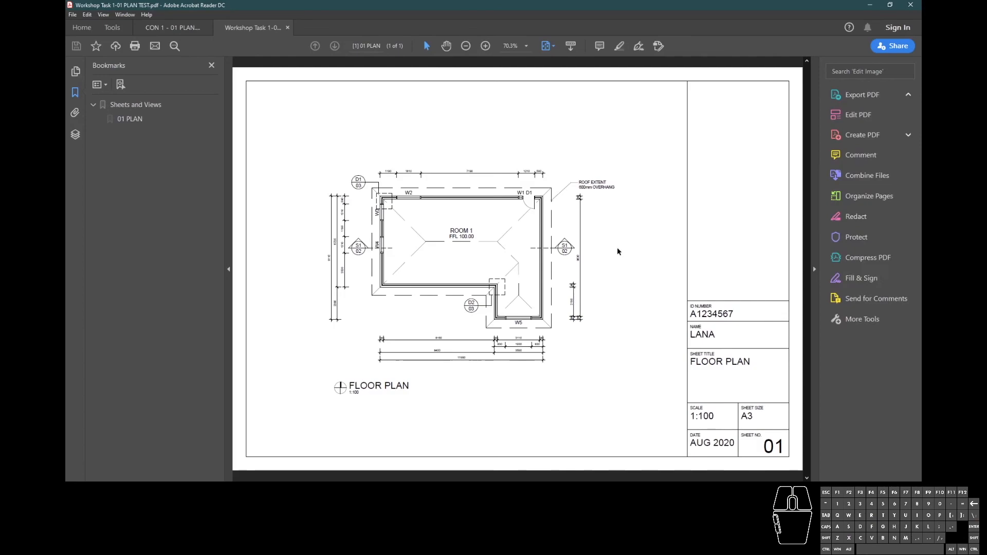
- Enlarge the test PDF to 400%, examine the wall line weights at the D1 corner, and close Acrobat Reader
click(485, 47)
click(485, 47)
click(485, 47)
click(485, 47)
click(485, 47)
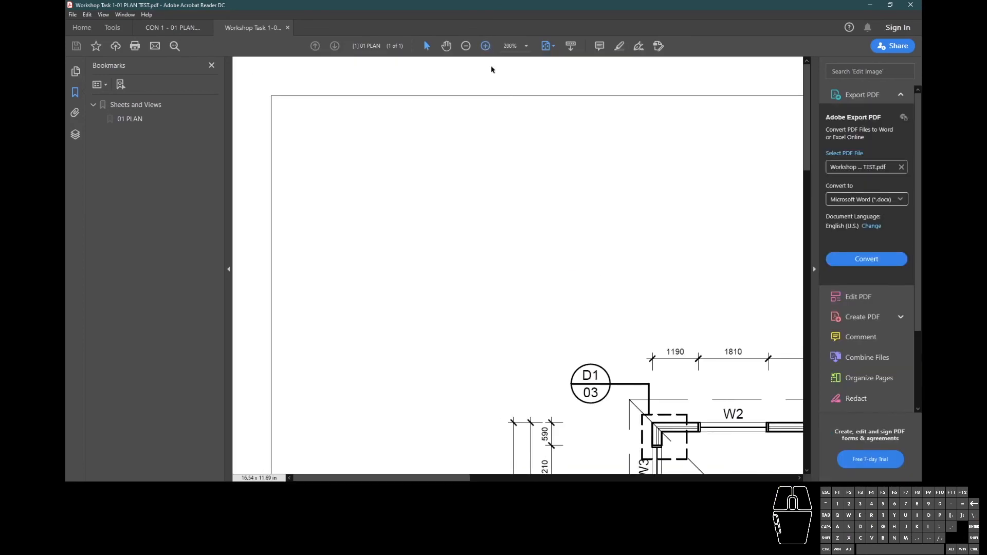
drag(594, 376, 373, 255)
ctrl+scroll(539, 343, up, 2)
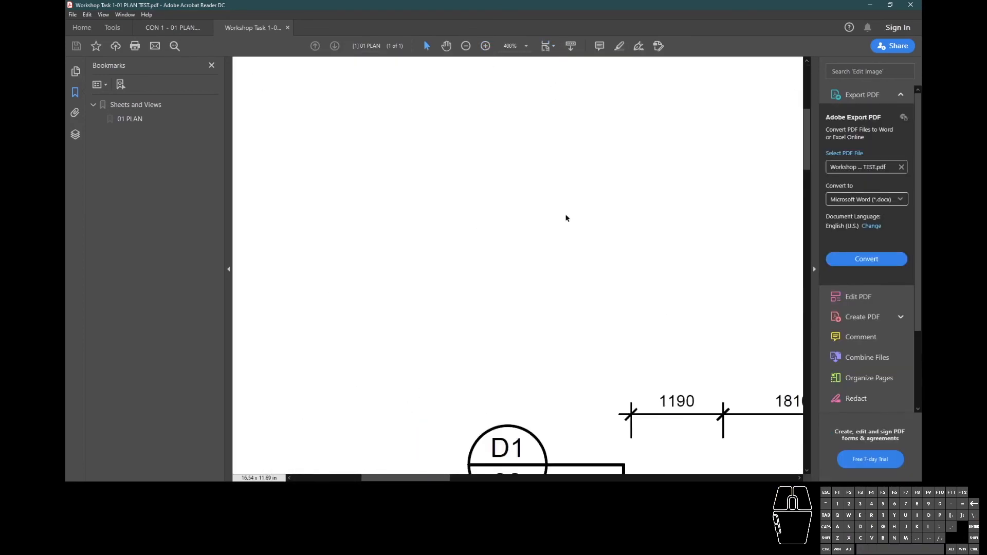
ctrl+scroll(457, 322, down, 3)
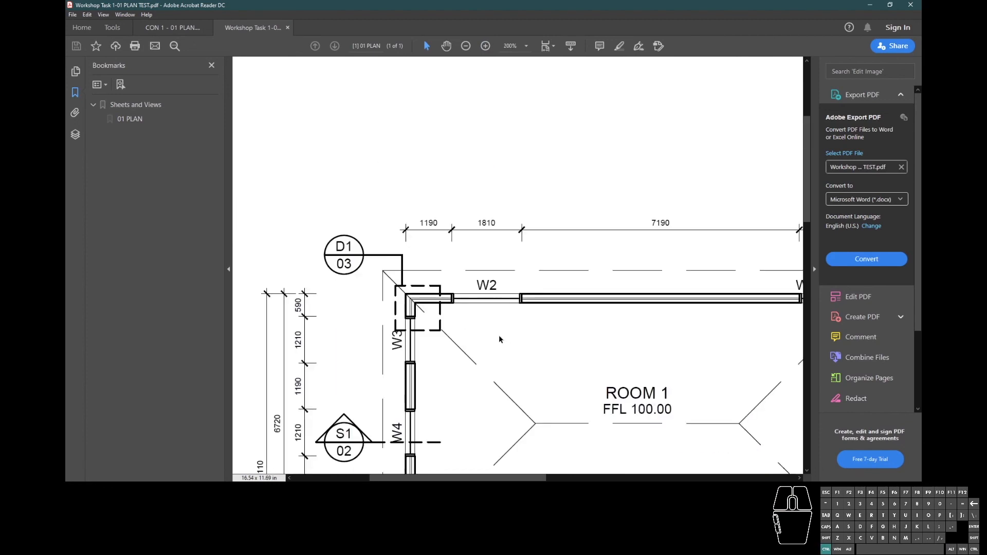
ctrl+scroll(447, 329, up, 3)
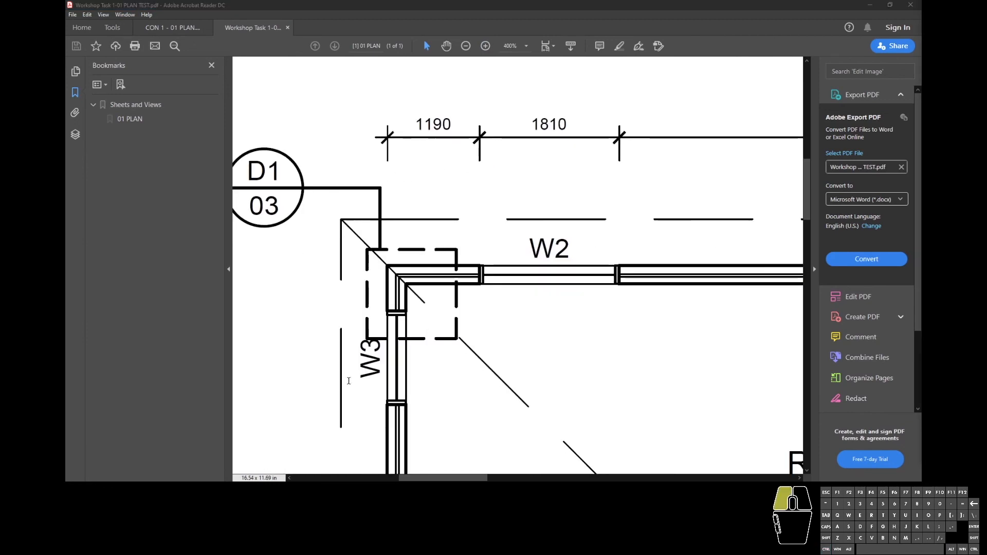
click(531, 306)
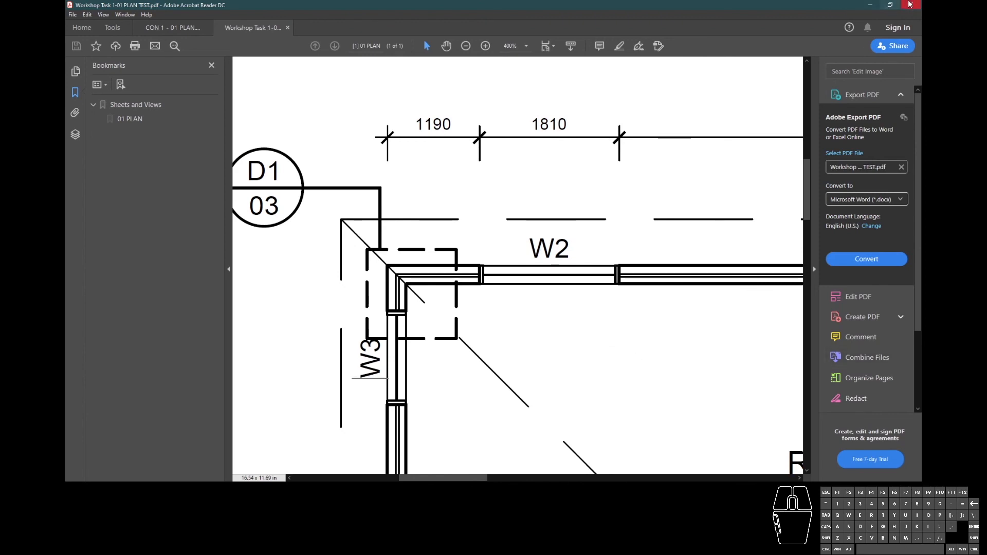
click(911, 4)
click(440, 262)
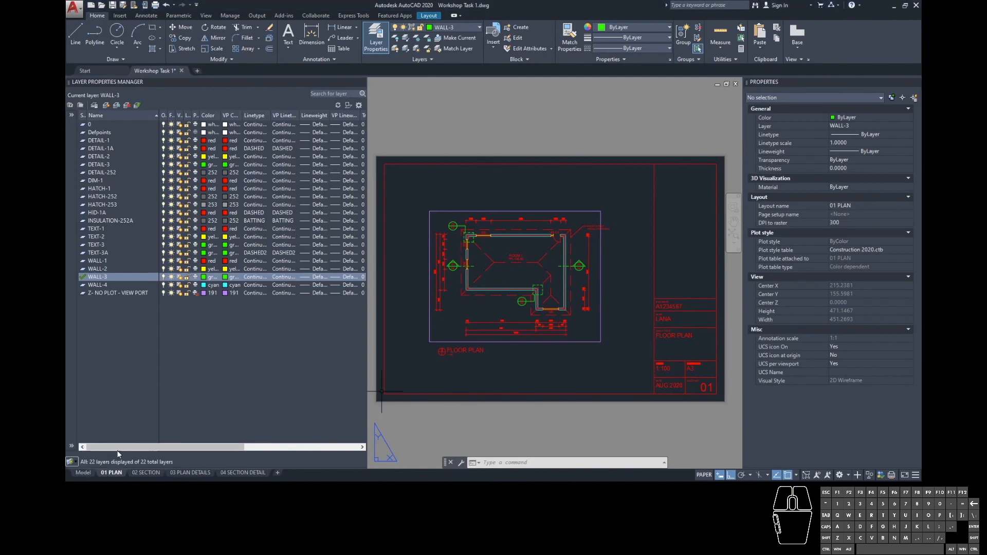
- Switch to model space, inspect the window linework in the floor plan's wall, and make WALL-2 the current layer
click(82, 472)
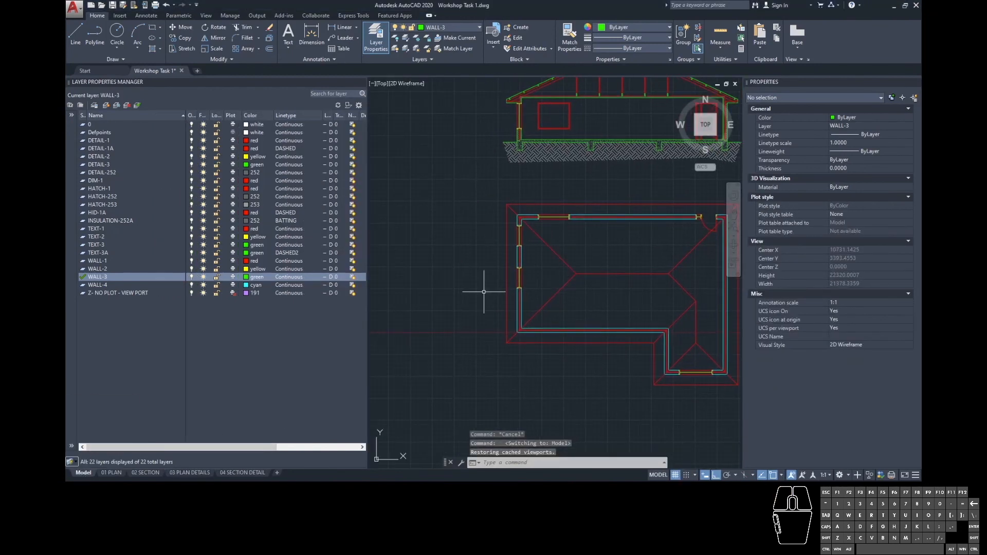
scroll(520, 286, up, 6)
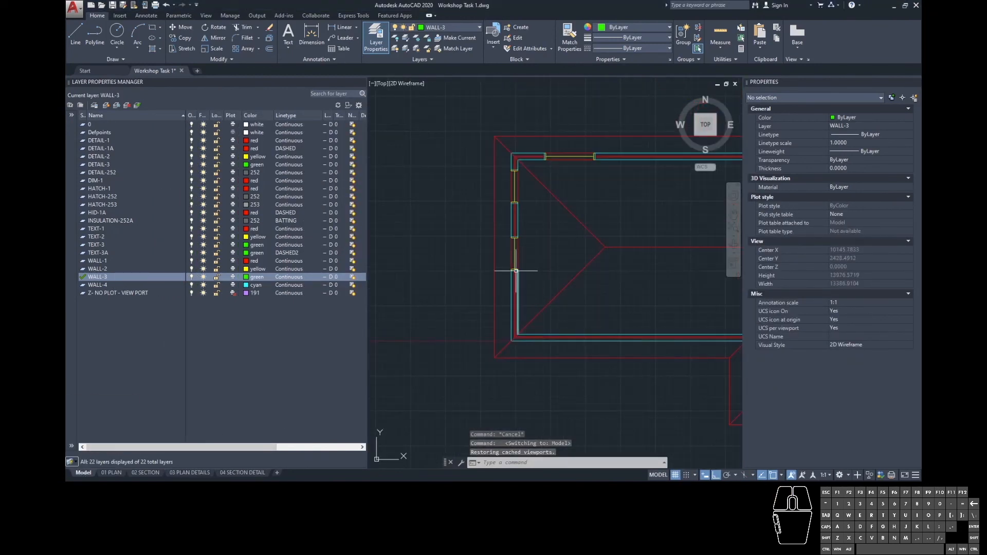
click(506, 287)
key(Escape)
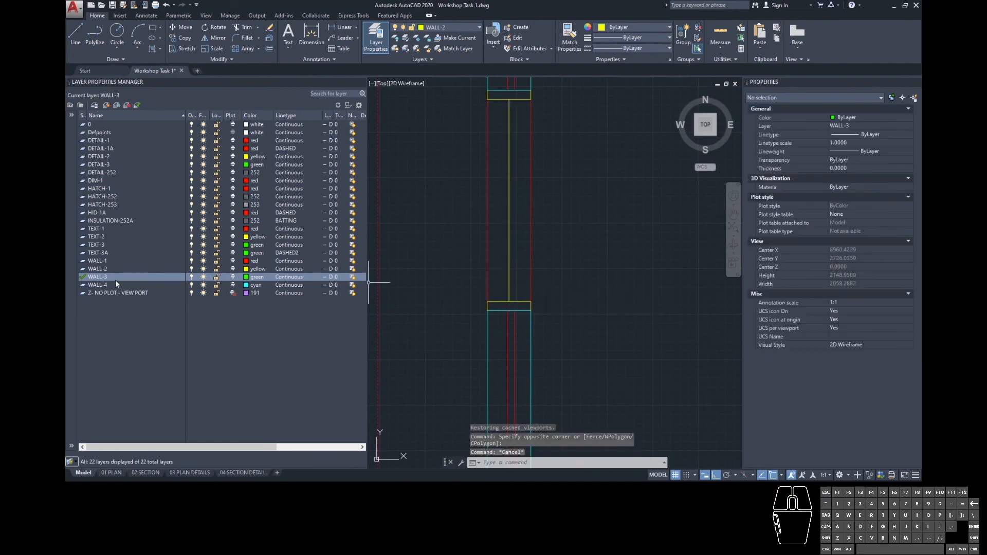
click(83, 269)
double_click(84, 270)
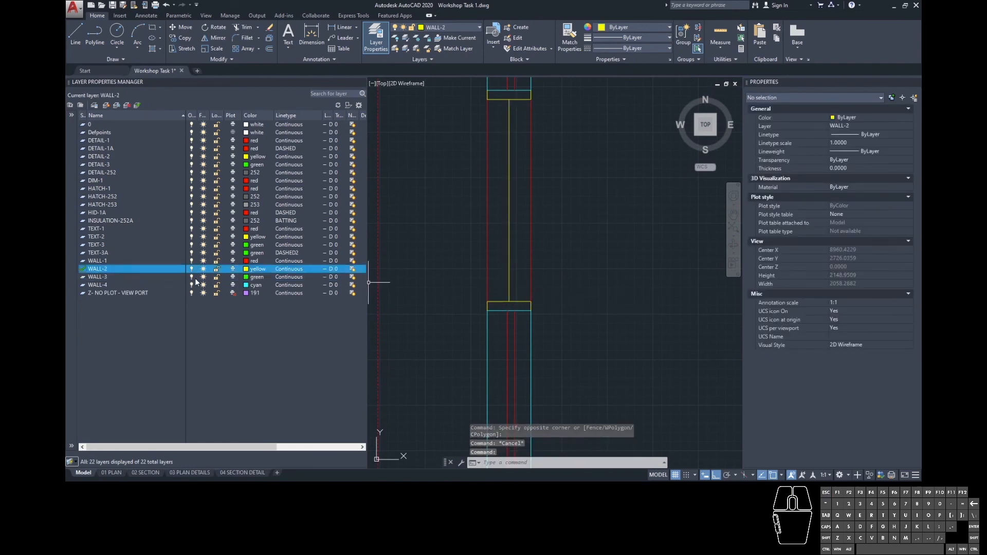
- Turn off WALL-3, WALL-4, Z- NO PLOT - VIEW PORT and all layers from 0 through WALL-1, isolating WALL-2
click(191, 276)
click(191, 285)
click(191, 293)
click(111, 260)
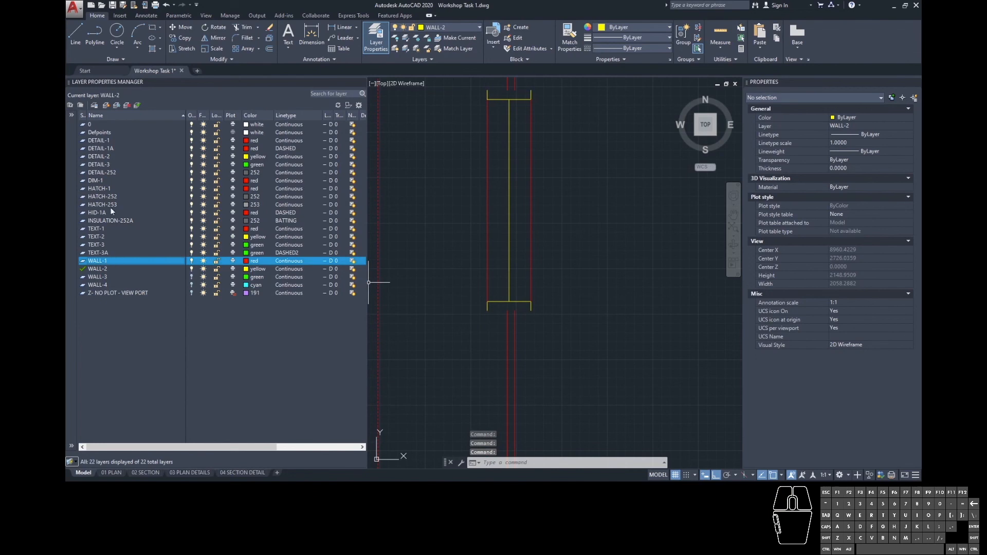
shift+click(110, 125)
click(191, 124)
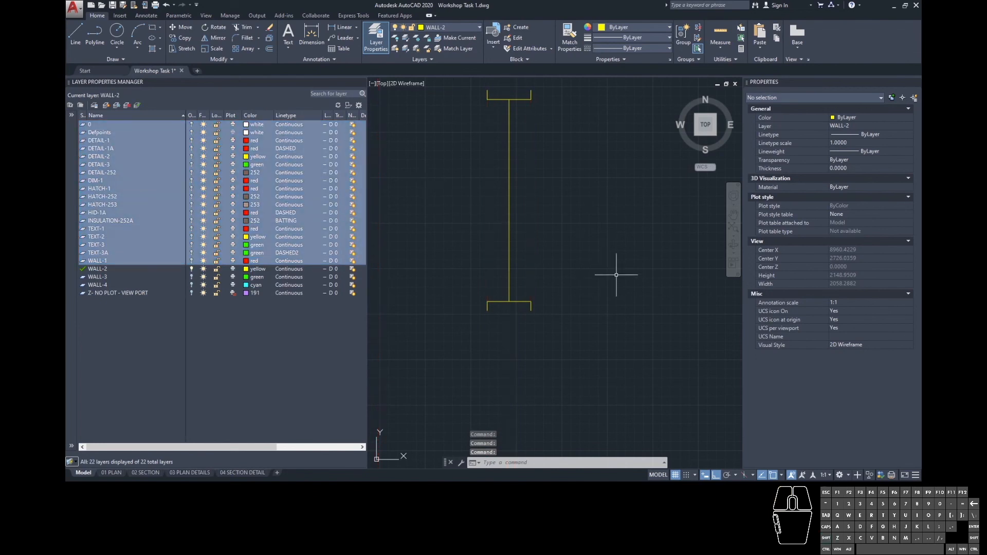
click(602, 269)
key(Escape)
scroll(583, 257, down, 10)
middle_drag(627, 274, 615, 289)
scroll(603, 260, up, 2)
click(663, 347)
click(487, 212)
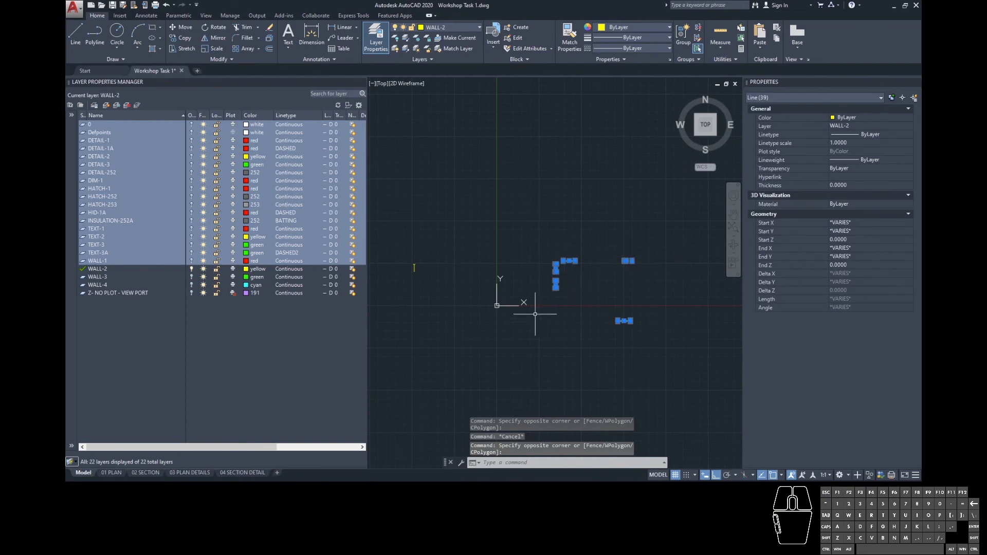
key(Escape)
- Move all the window and door lines of the main floor plan from WALL-2 to the WALL-3 layer
scroll(400, 263, up, 5)
scroll(400, 263, down, 7)
click(564, 230)
click(480, 308)
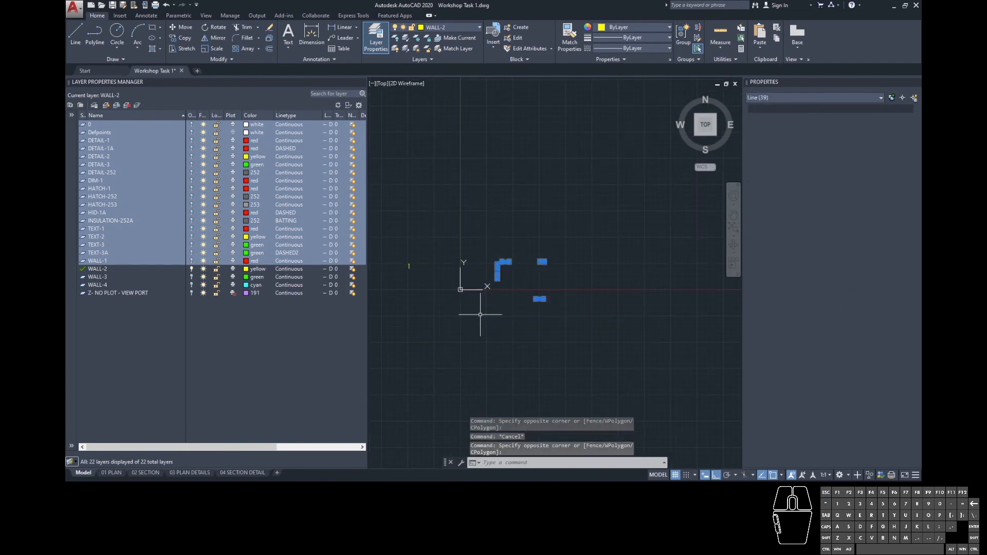
click(865, 125)
click(849, 134)
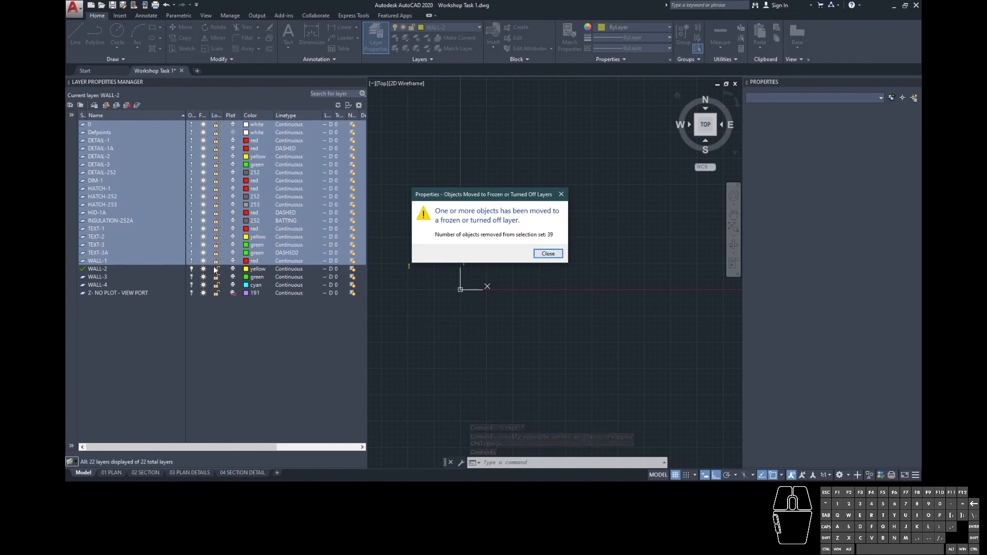
click(548, 254)
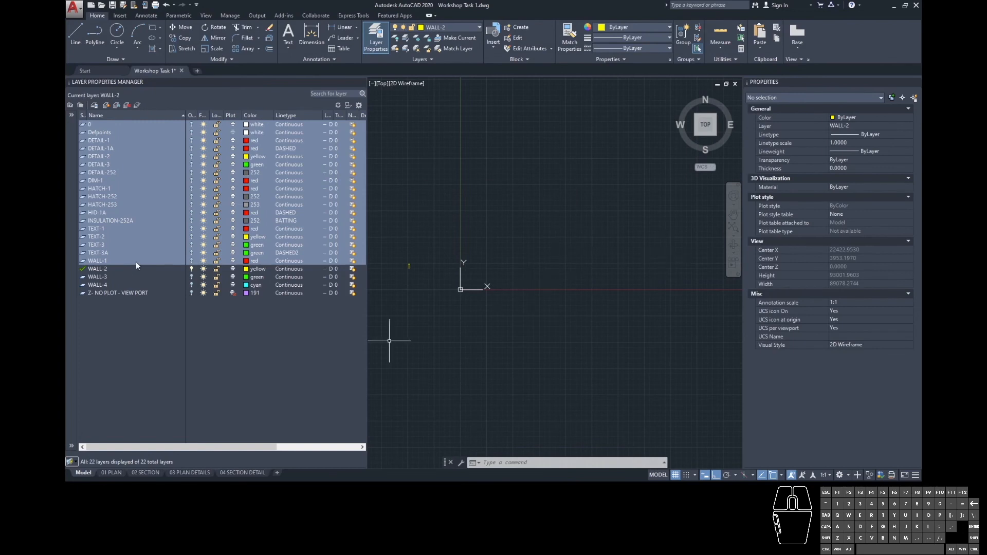
- Turn all the hidden layers back on, including 0 through WALL-1, WALL-3, WALL-4 and Z- NO PLOT - VIEW PORT
click(191, 260)
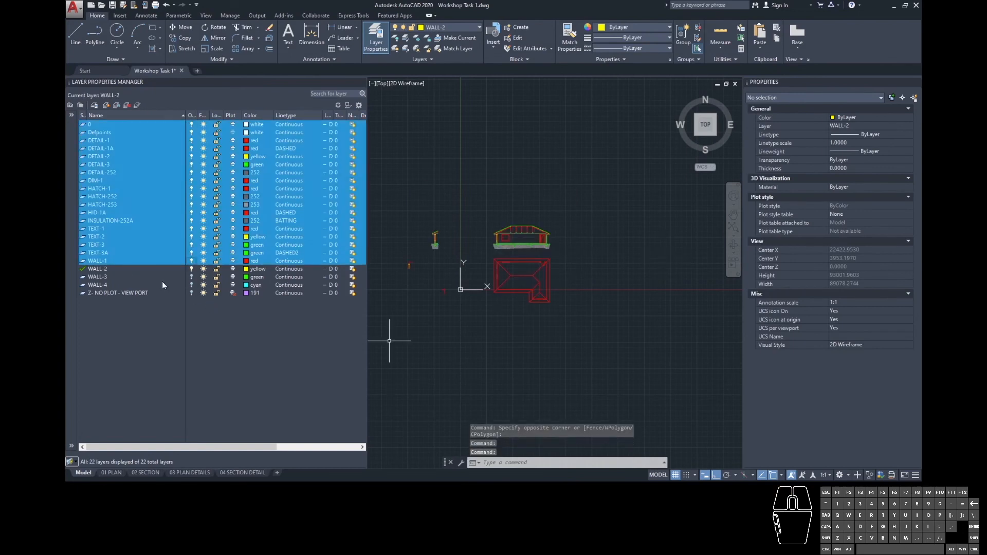
click(197, 279)
click(192, 285)
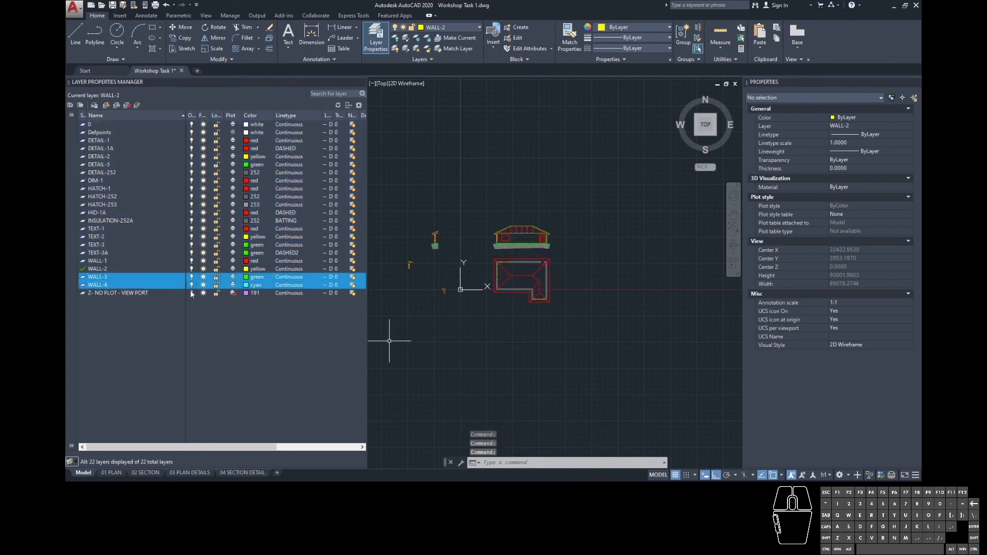
click(192, 292)
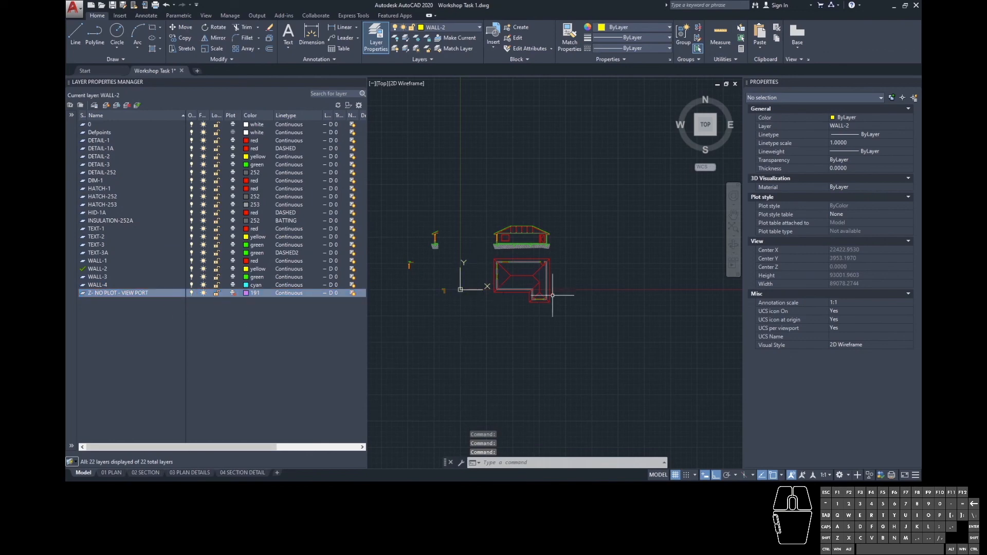
scroll(537, 314, up, 10)
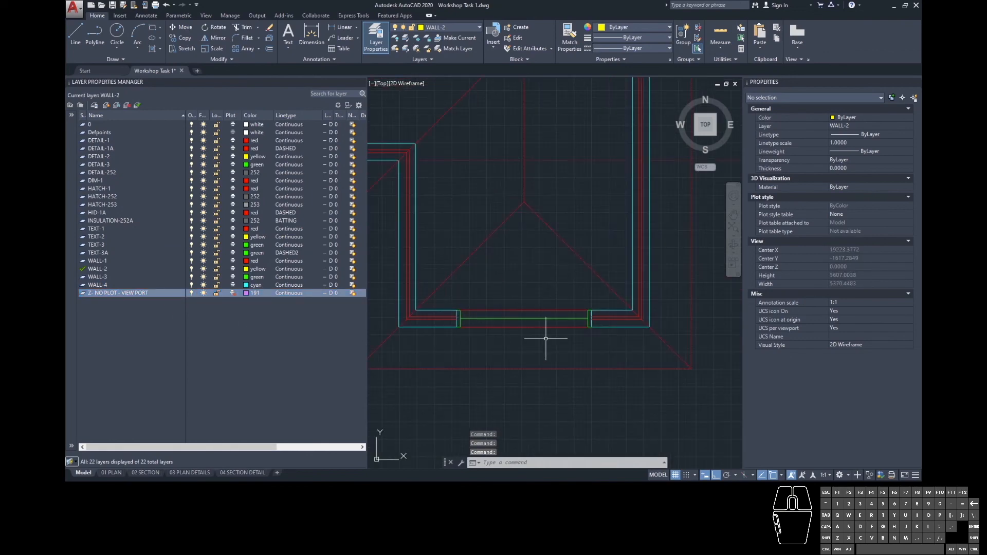
- Plot the 01 PLAN layout with the current settings to a PDF named Workshop Task 1-01 PLAN TEST2.pdf
click(111, 473)
key(ctrl+p)
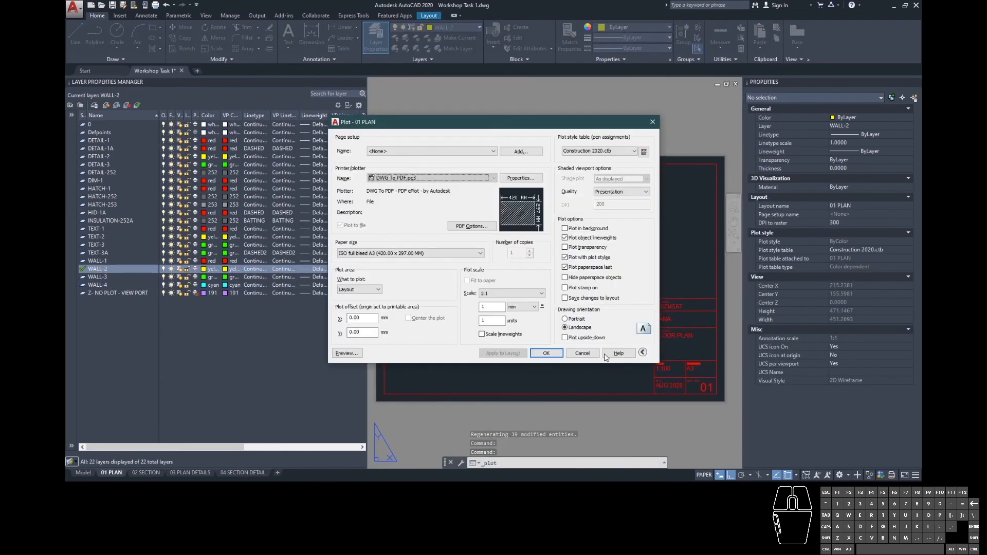
click(546, 353)
click(513, 328)
text(TES)
key(BackSpace)
text(T2.pdf)
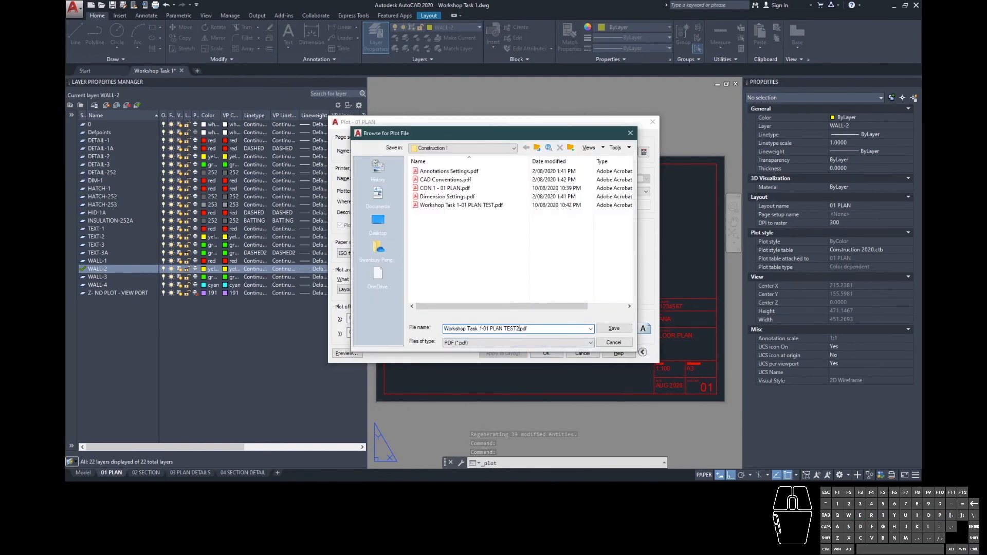
key(Return)
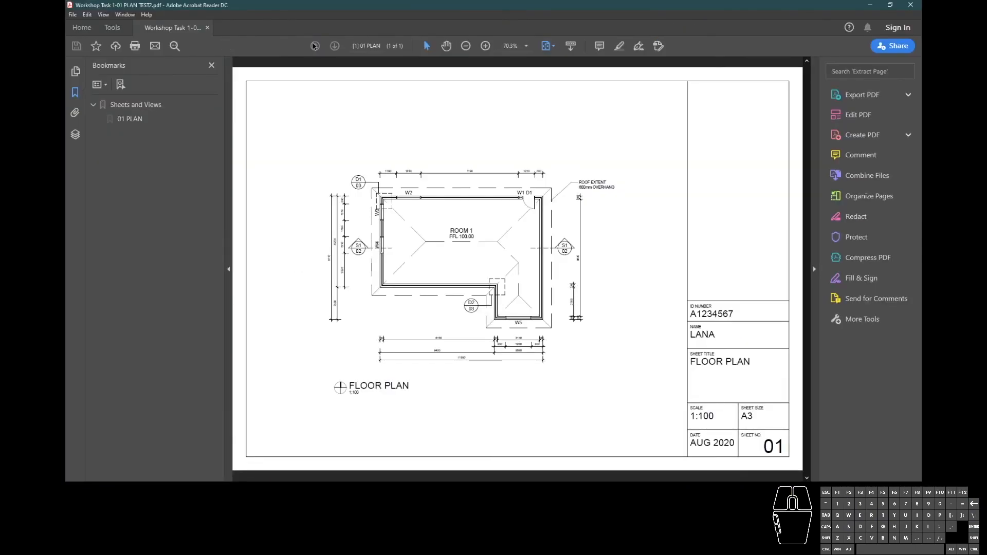
- Enlarge the second test PDF to 400% and examine the wall and window line weights around the D1 corner and W2
click(485, 46)
click(486, 46)
click(485, 46)
click(485, 47)
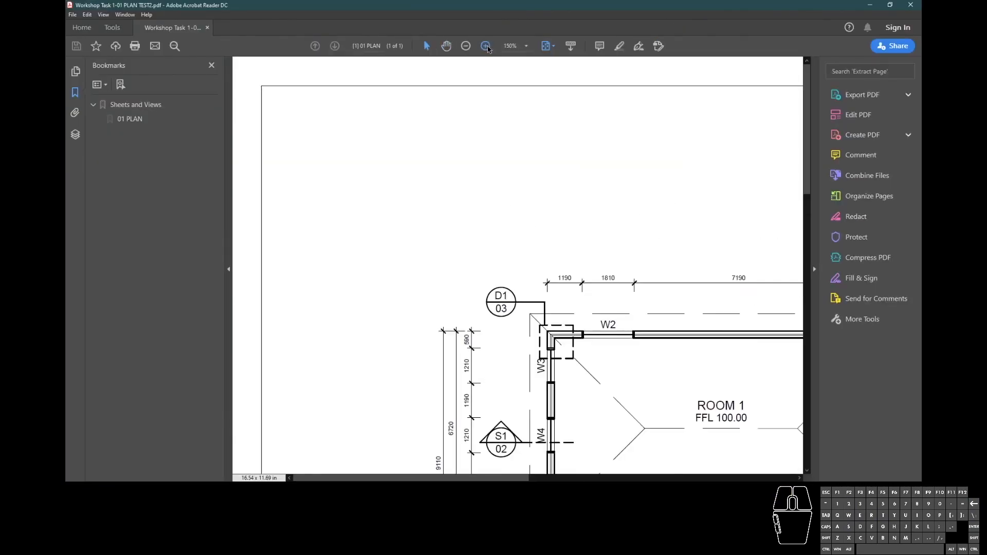
click(485, 47)
click(485, 46)
click(486, 46)
drag(580, 282, 289, 96)
drag(597, 299, 410, 145)
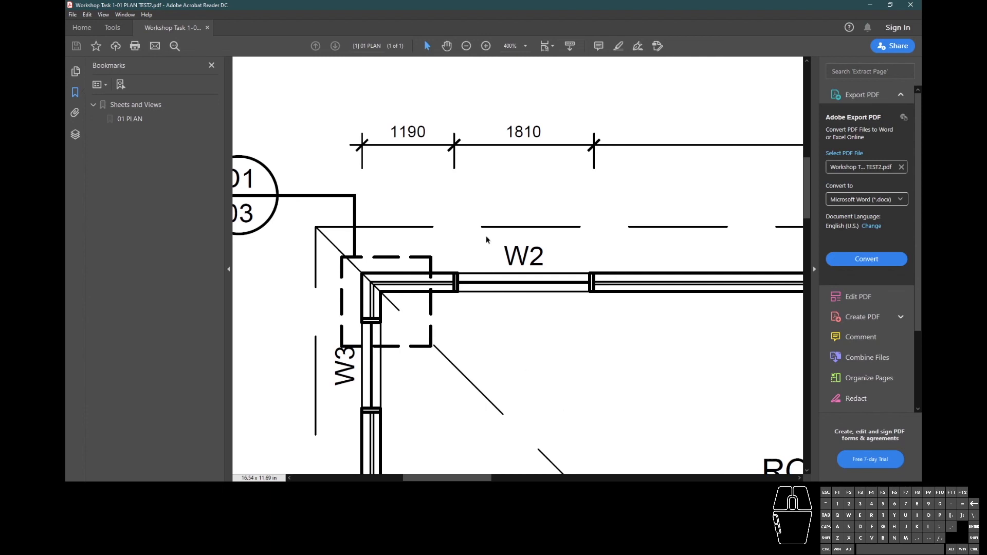
- Fit the whole sheet in view, enlarge it to 100%, and examine the overall line weights of the floor plan
key(ctrl+0)
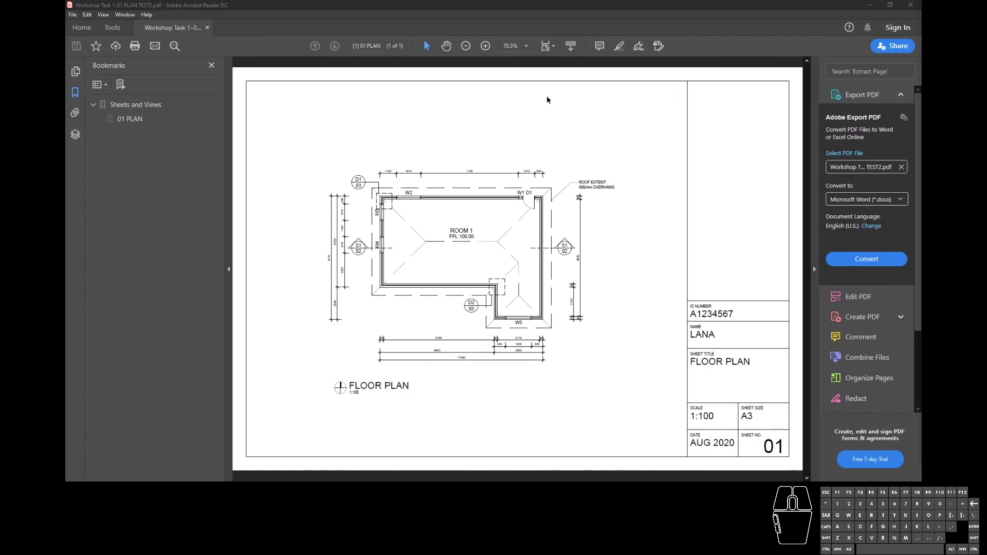
click(487, 48)
click(488, 49)
key(space)
mouse_move(662, 352)
mouse_down()
mouse_move(702, 305)
mouse_move(607, 273)
mouse_up()
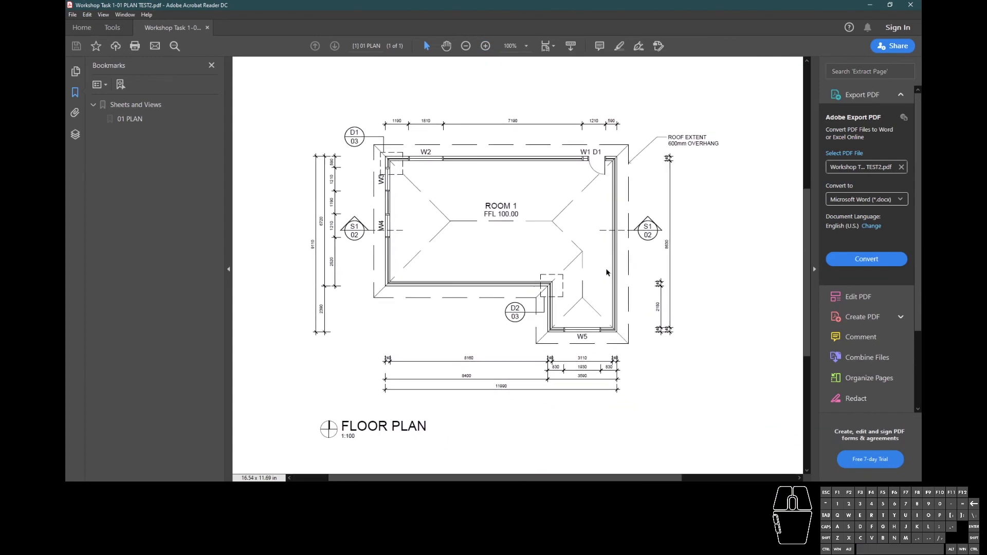